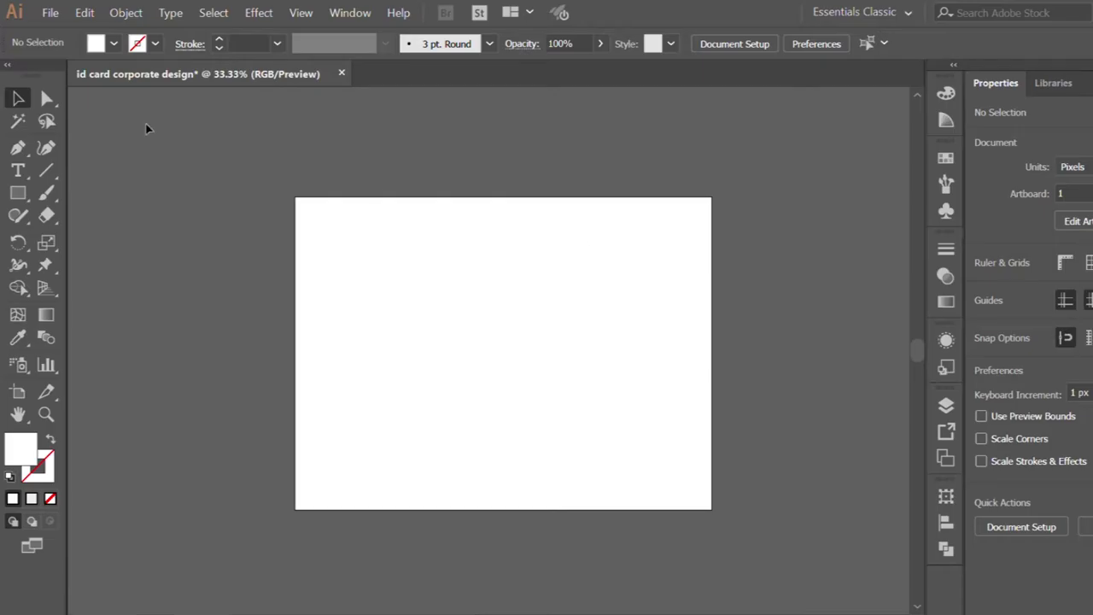
Draw a tall card rectangle below the artboard and give it a radial gradient fill.
left_click(17, 193)
scroll(490, 319, "down", 2)
scroll(490, 319, "down", 2)
scroll(344, 380, "up", 3)
scroll(350, 391, "down", 3)
scroll(349, 391, "down", 4)
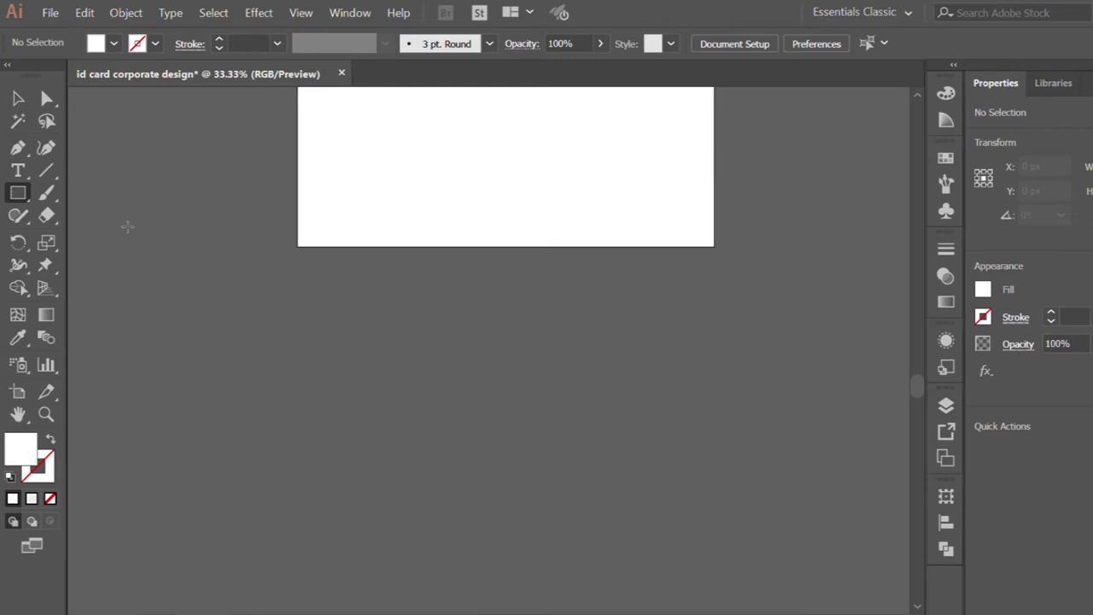
key("ctrl+=")
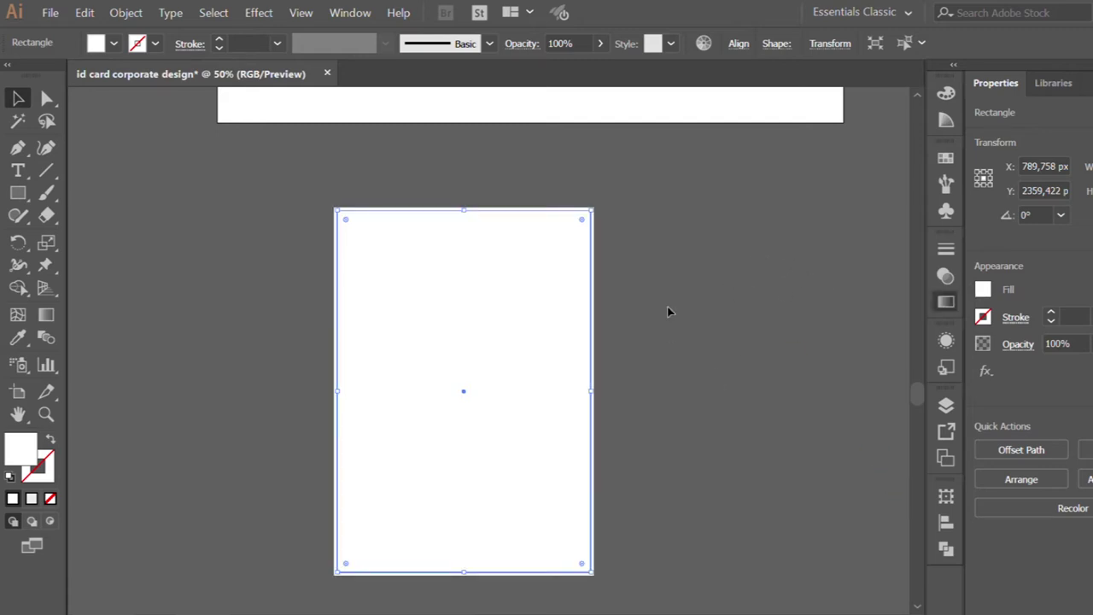
key("period")
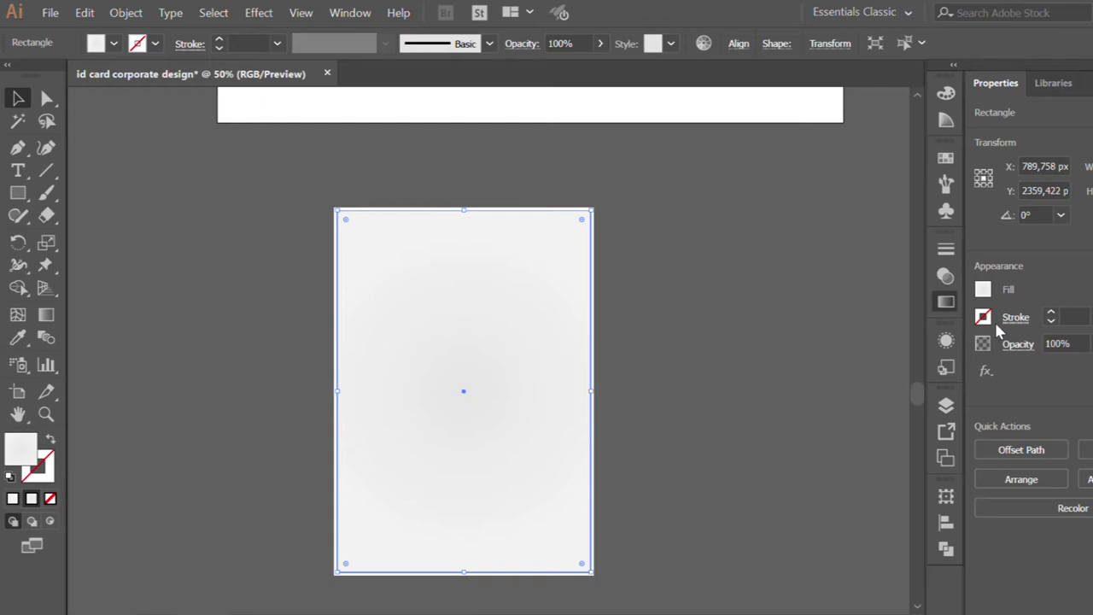
Enlarge the light-grey radial gradient and shift its centre toward the upper left.
left_click(169, 263)
left_click(413, 296)
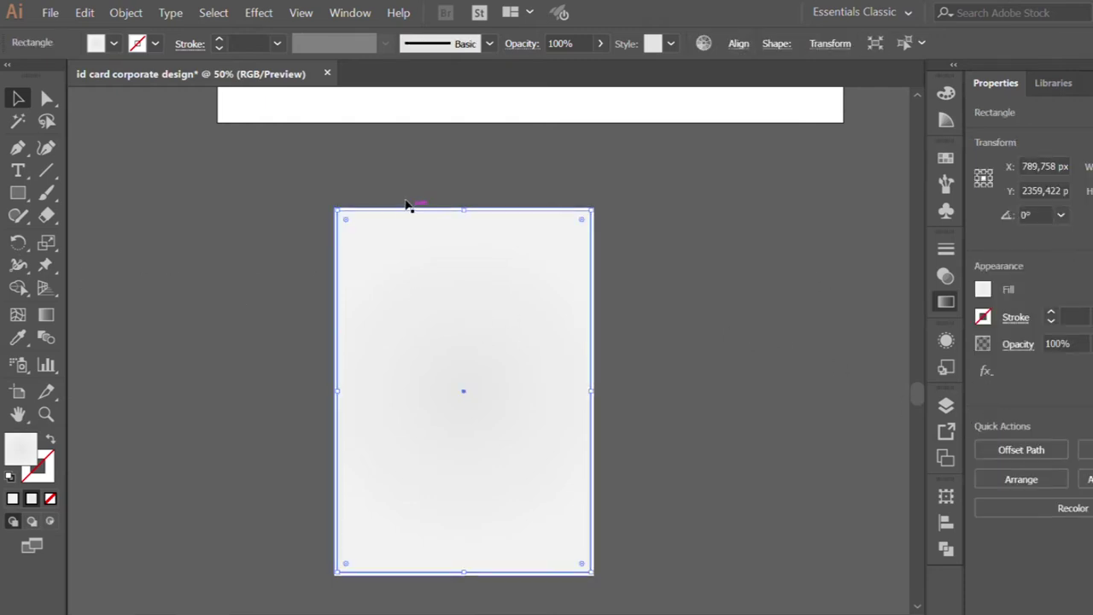
key("g")
left_click_drag(619, 376, 721, 375)
left_click_drag(617, 375, 521, 275)
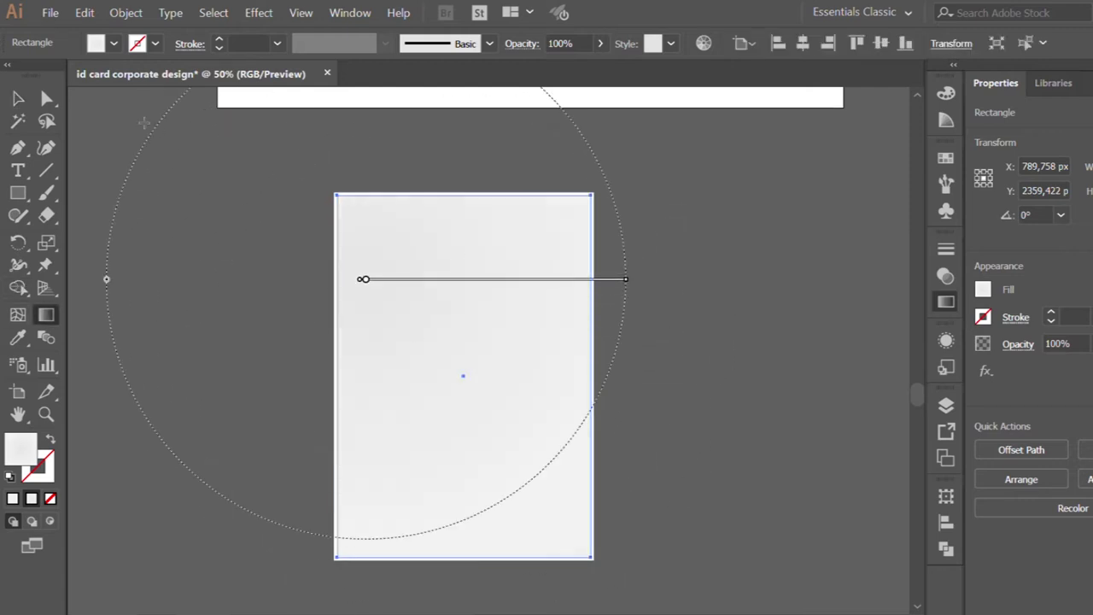
key("v")
left_click(214, 177)
key("ctrl+1")
key("ctrl+minus")
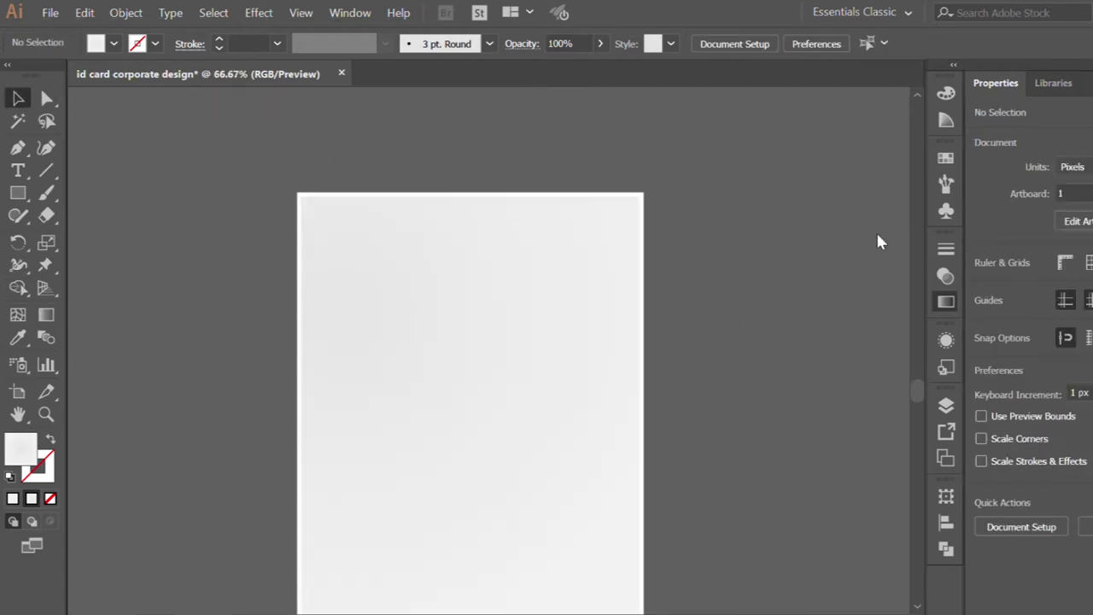
scroll(669, 324, "down", 2)
scroll(669, 324, "down", 1)
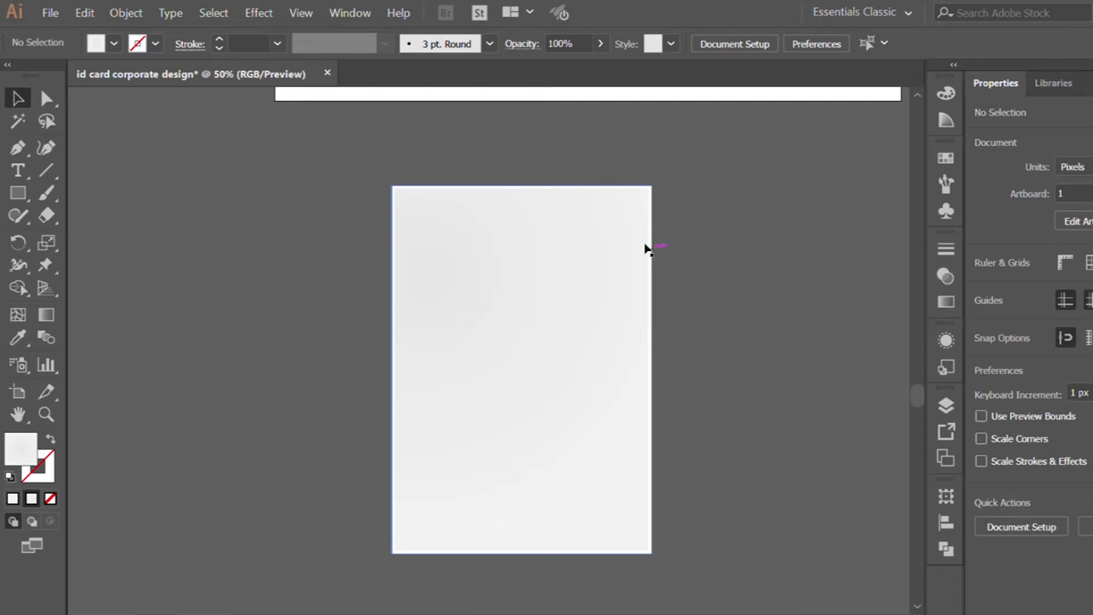
Draw a circle centred on the card's top edge.
key("l")
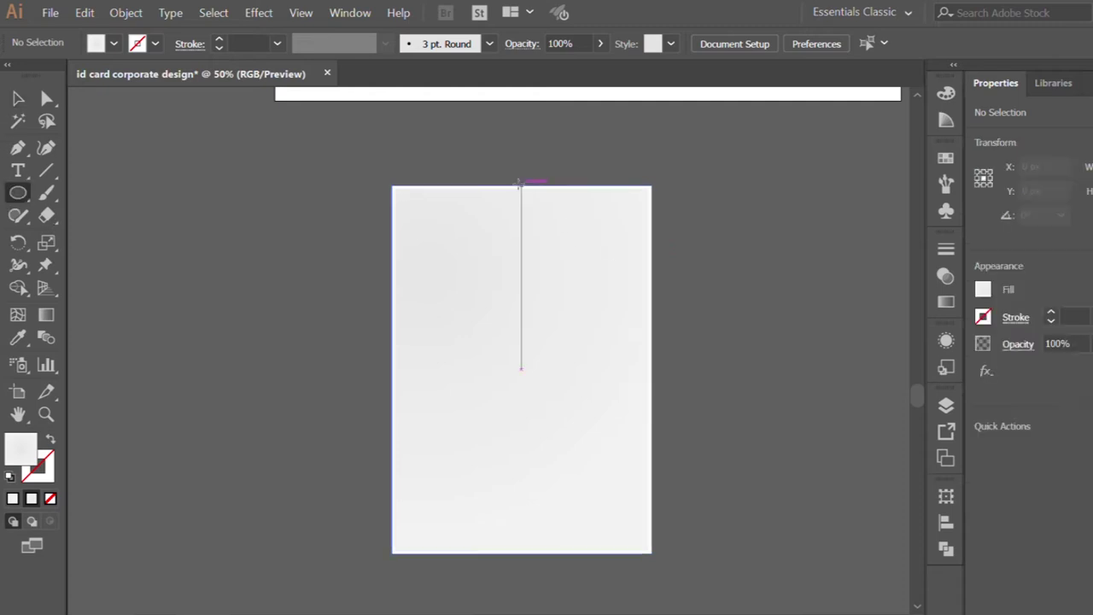
left_click_drag(520, 181, 541, 236)
key("v")
scroll(593, 291, "up", 2)
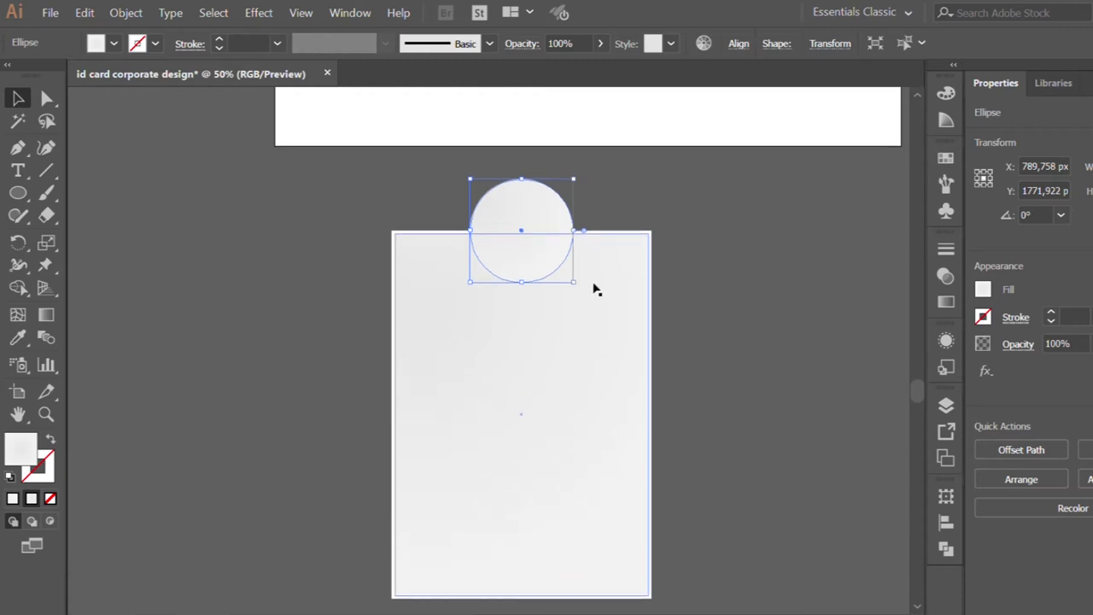
Lower the gradient panel's top edge to the circle's centre and nudge the circle up.
left_click(564, 355)
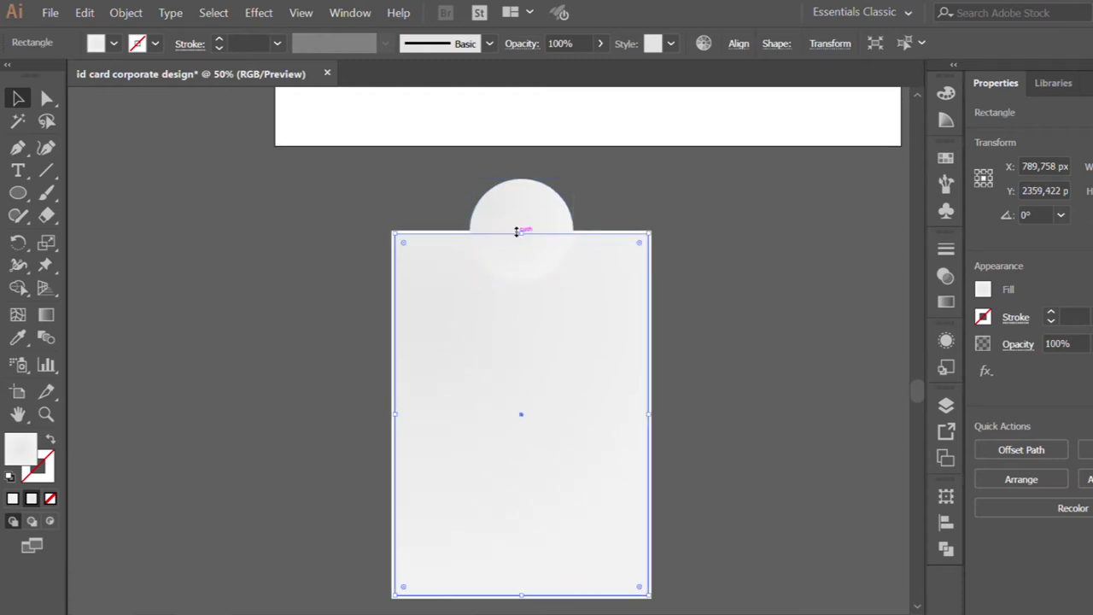
left_click_drag(520, 231, 510, 276)
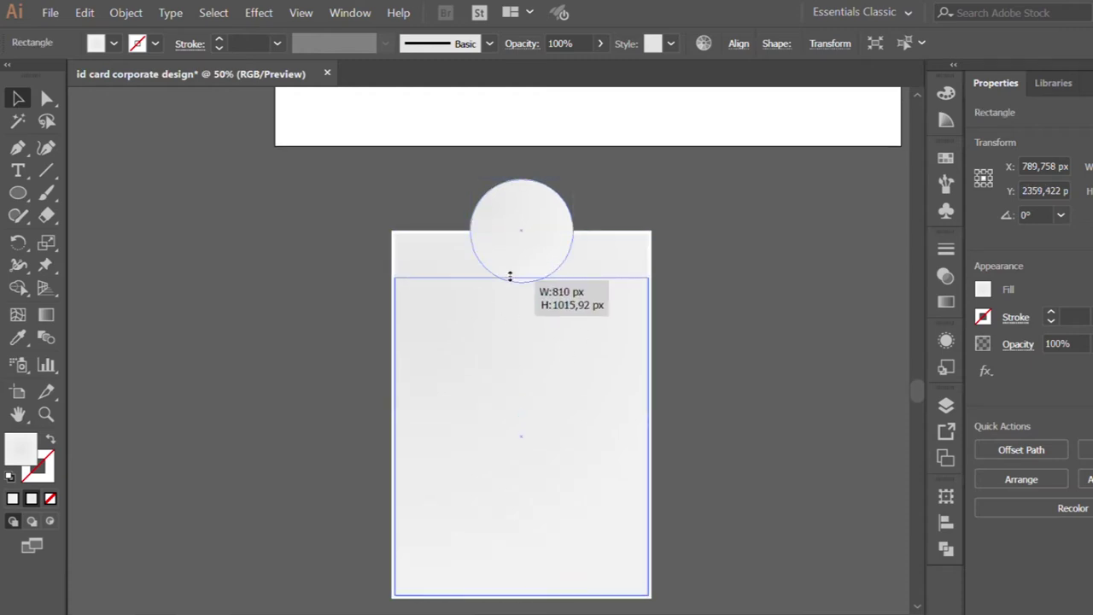
left_click(233, 253)
scroll(538, 243, "down", 2)
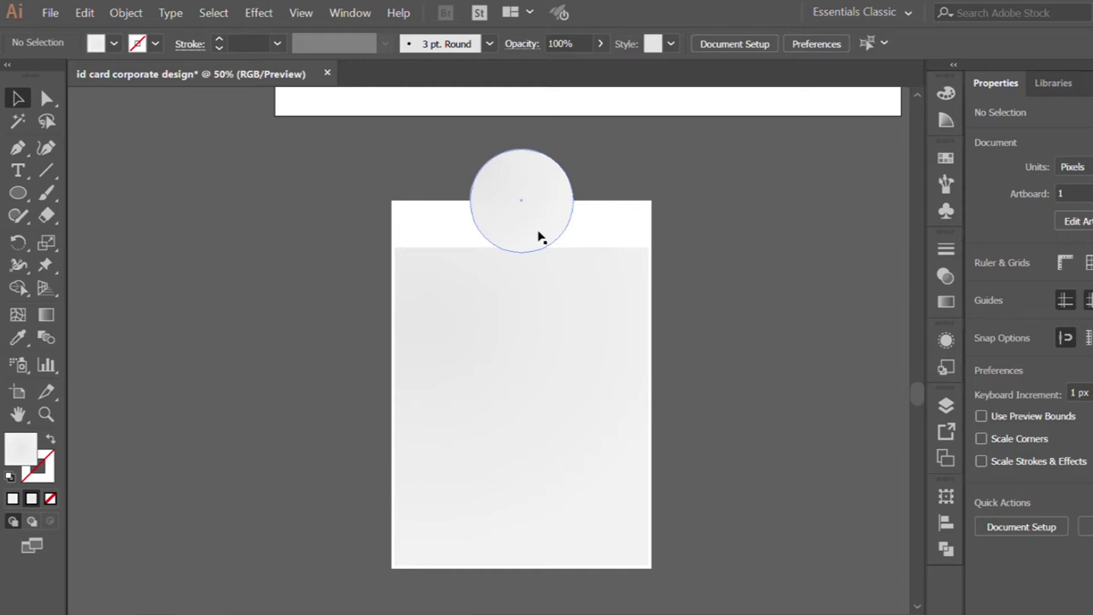
left_click_drag(538, 236, 540, 231)
left_click(615, 158)
scroll(615, 159, "up", 3)
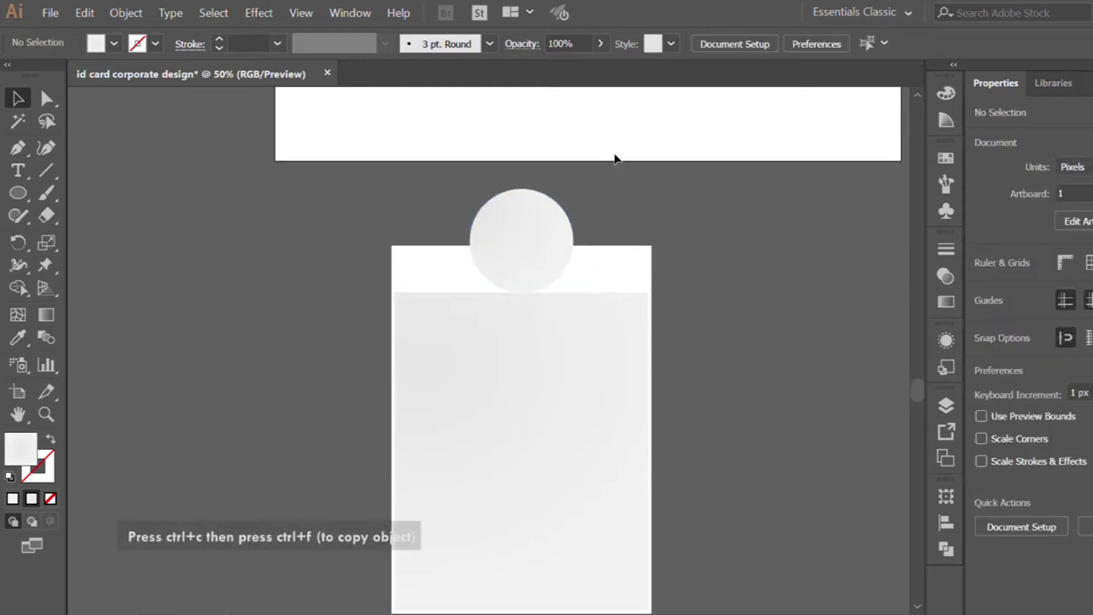
Paste a copy of the circle in front, shrunk into a small dark grey hole.
left_click(525, 209)
key("ctrl+c")
key("ctrl+f")
left_click_drag(573, 188, 542, 216)
left_click(274, 216)
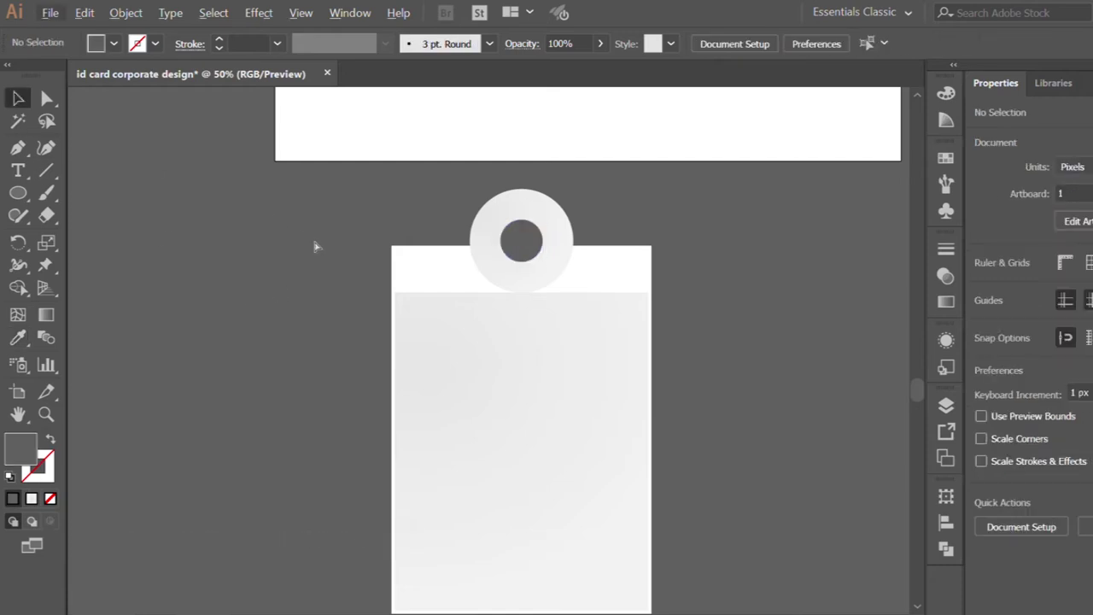
scroll(529, 263, "up", 1)
Make the outer circle white to match the card with the Eyedropper.
left_click(537, 276)
key("i")
left_click(519, 232)
left_click(414, 265)
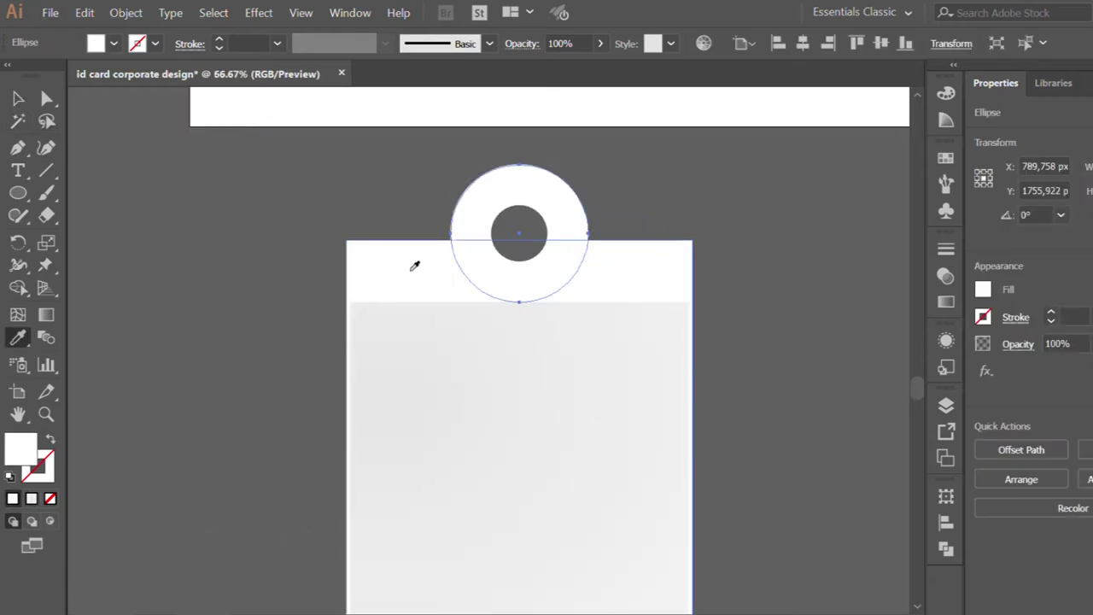
key("v")
left_click(168, 193)
scroll(239, 215, "down", 2)
scroll(375, 188, "up", 1)
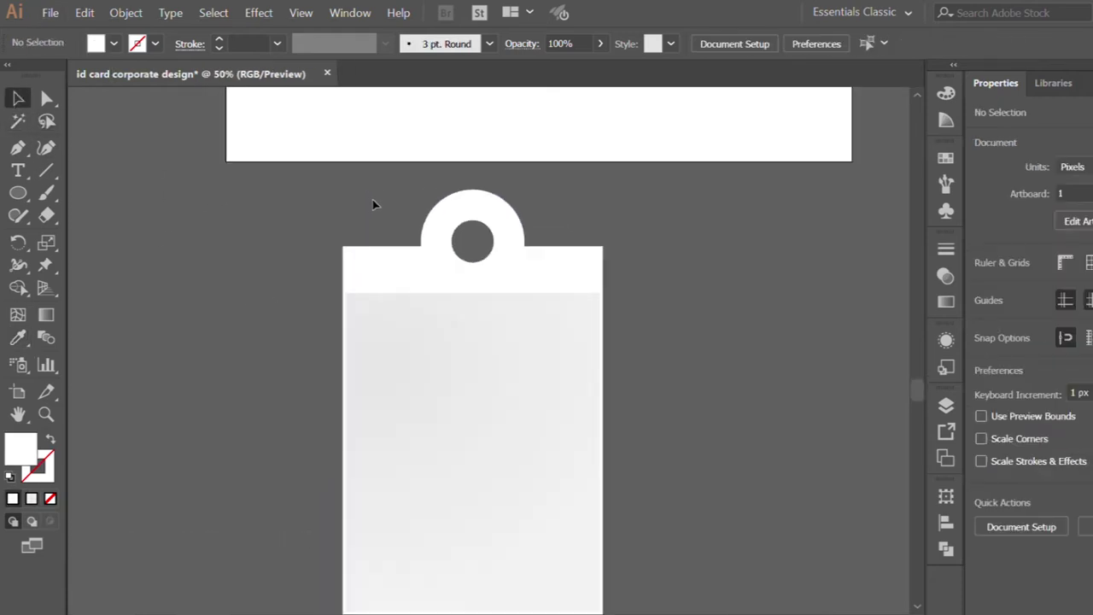
scroll(375, 202, "up", 1)
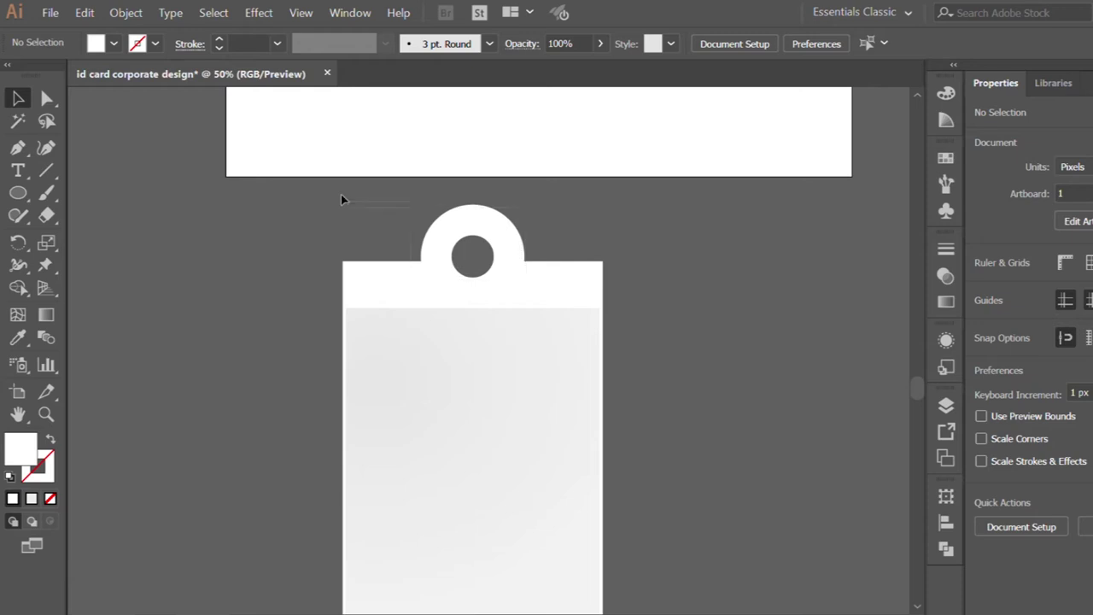
Round the card corners and merge the circular tab and card into one shape with Shape Builder.
left_click(350, 273)
scroll(256, 270, "down", 3)
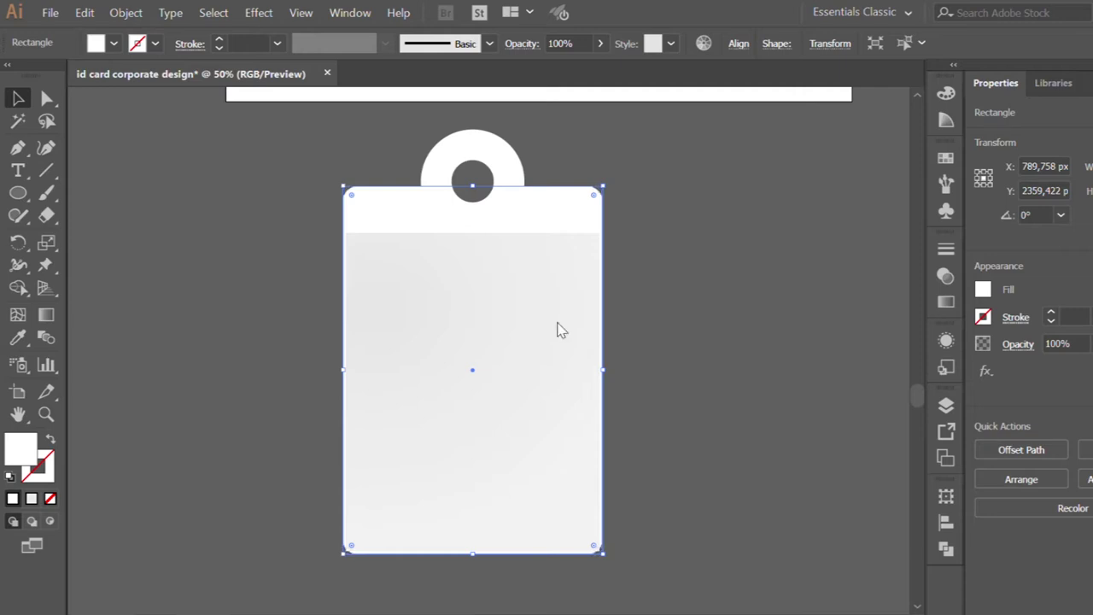
left_click(269, 185)
left_click(463, 180)
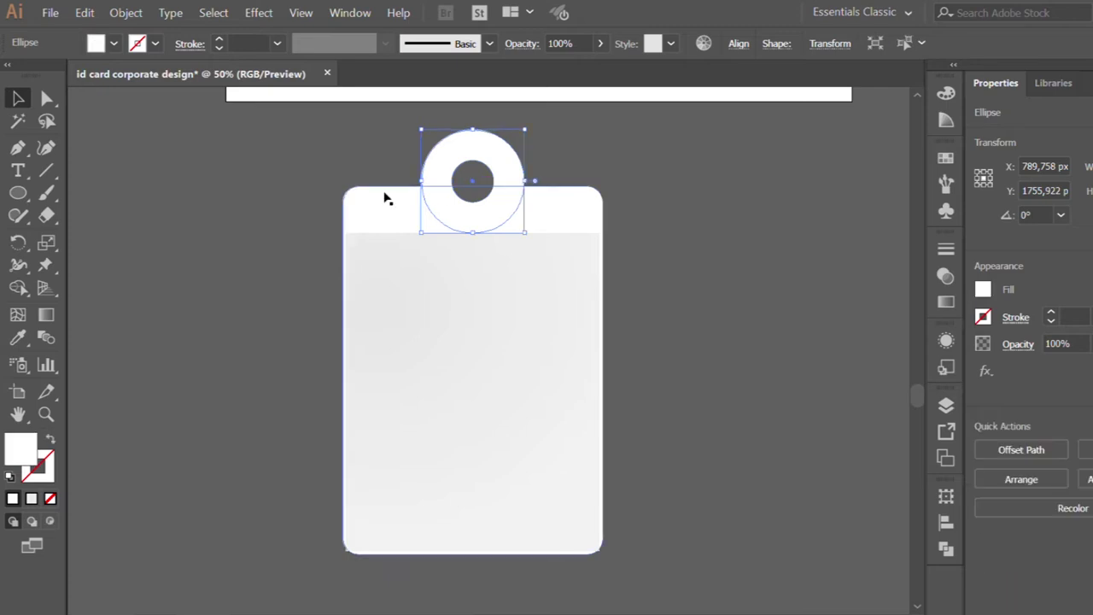
left_click(385, 198, "shift")
left_click(15, 288)
left_click_drag(493, 170, 489, 229)
left_click(18, 98)
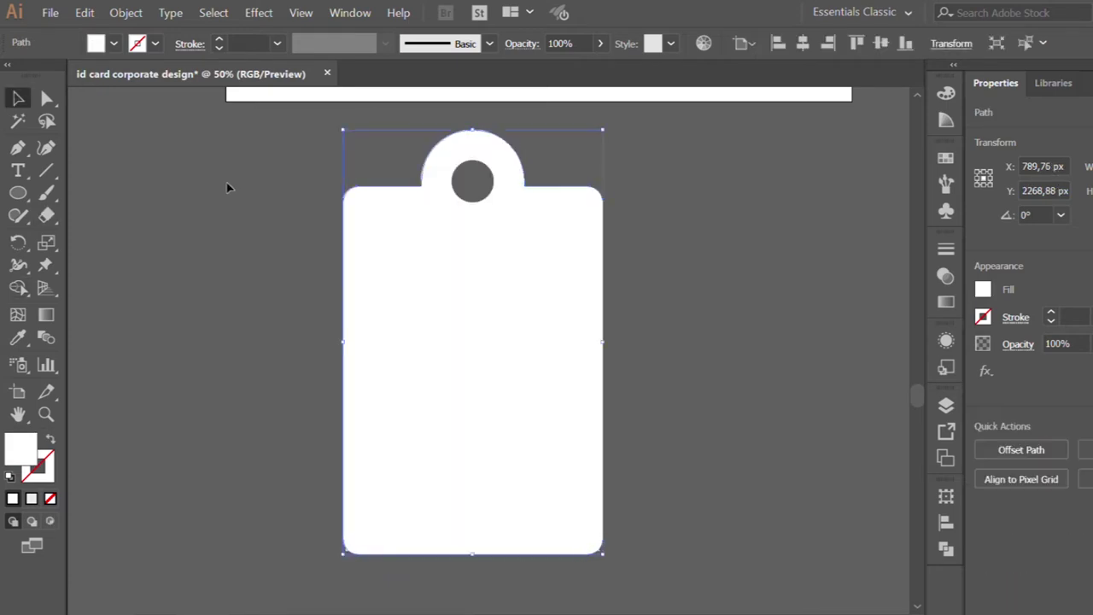
left_click(227, 186)
Make the merged card and small circle a compound path so the hole cuts through.
left_click(429, 222)
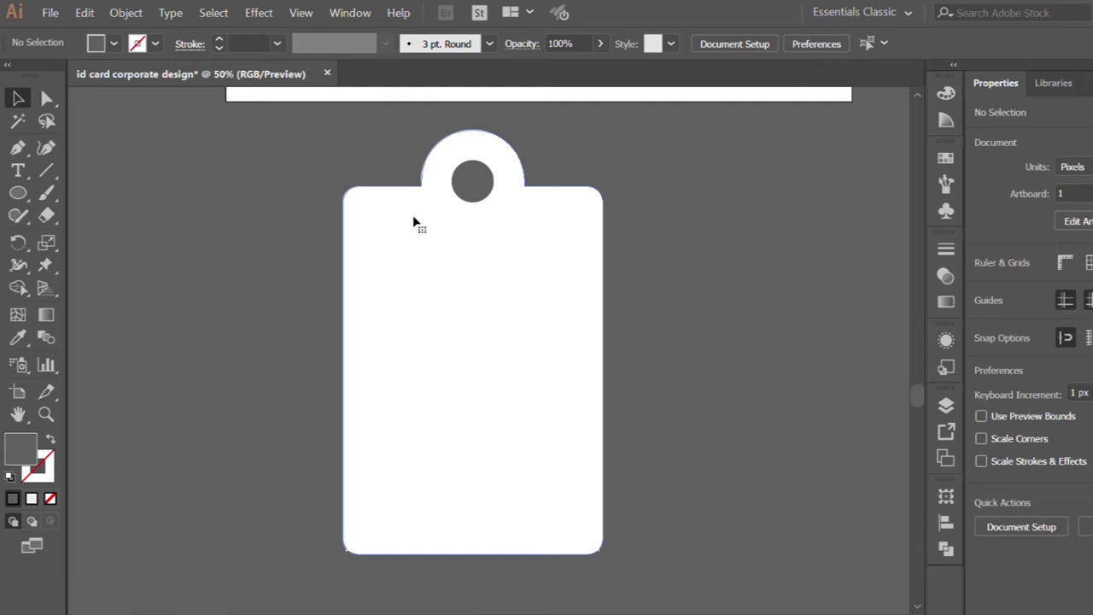
left_click(414, 222)
key("shift+m")
left_click(480, 178, "alt")
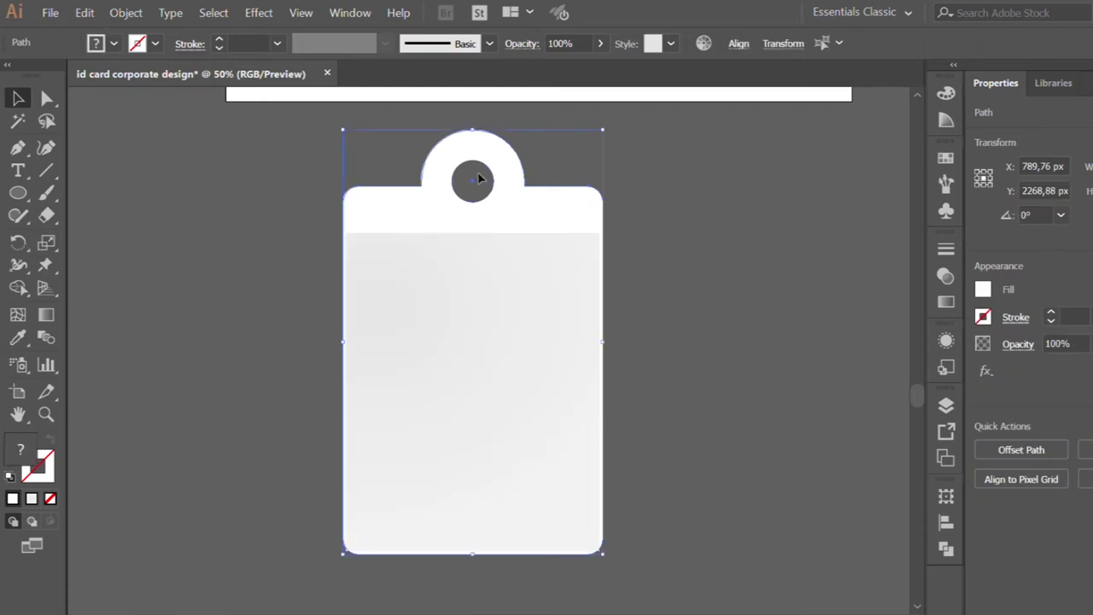
left_click(18, 99)
left_click(256, 205)
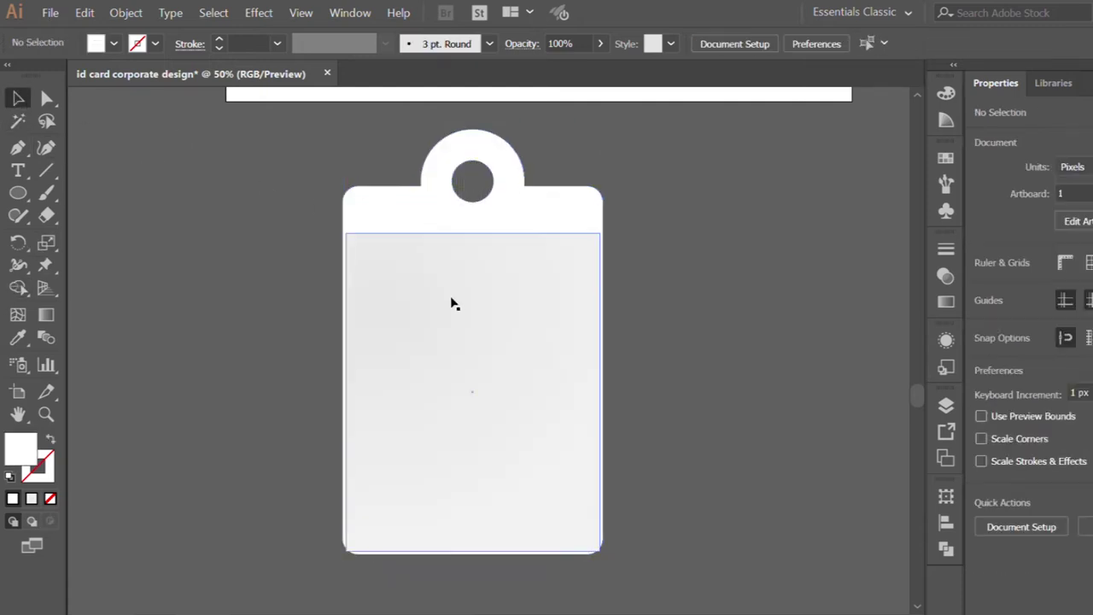
Raise the grey panel's top edge slightly and give it rounded, expanded corners.
left_click(452, 302)
left_click_drag(472, 232, 471, 220)
left_click(247, 210)
left_click(403, 400)
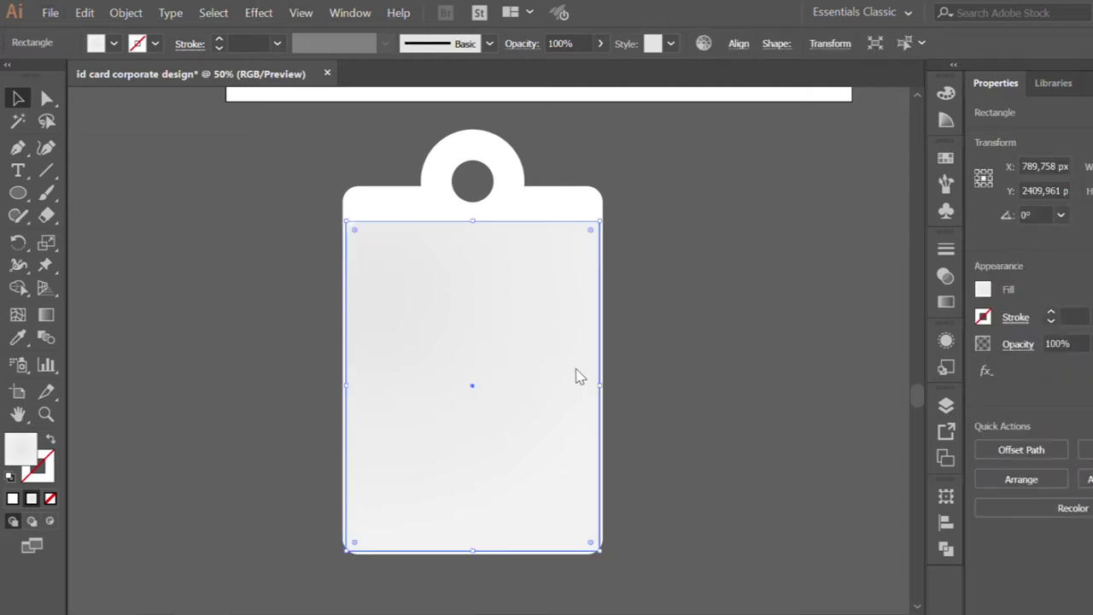
key("shift+ctrl+e")
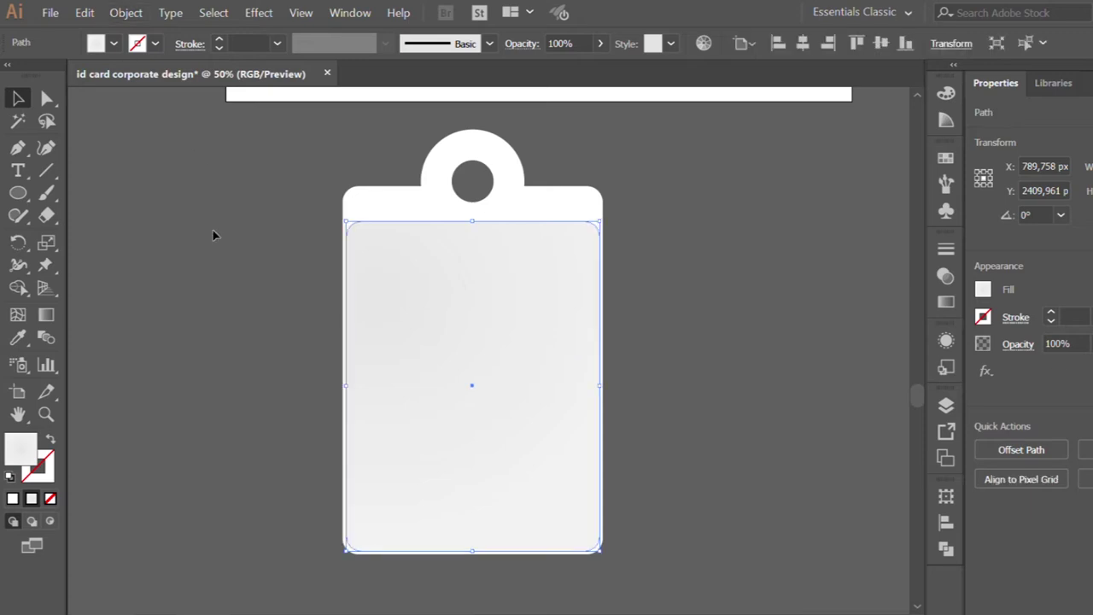
left_click(213, 235)
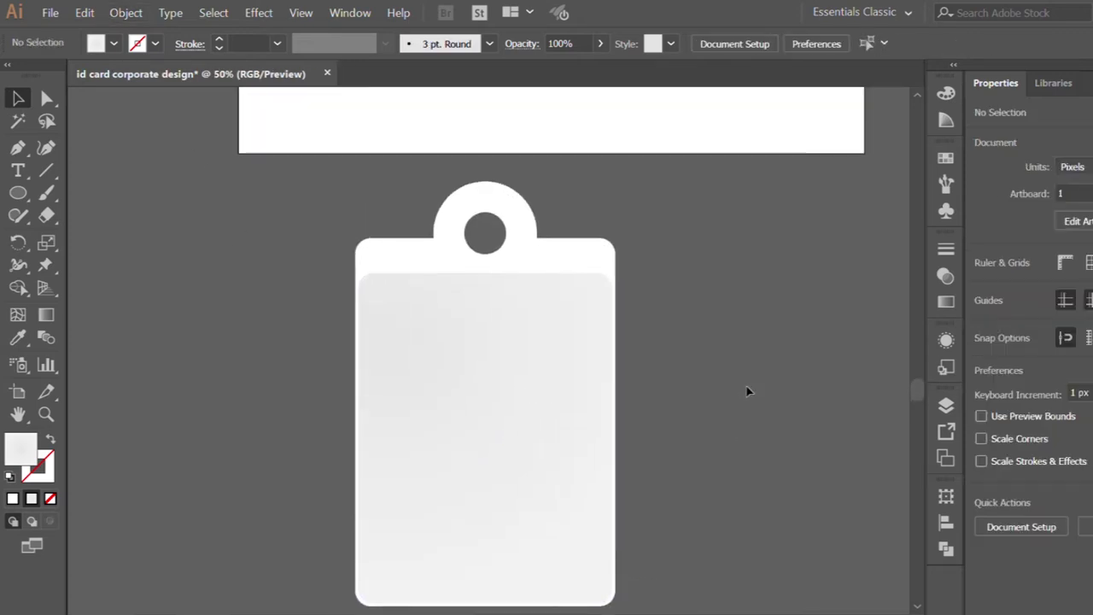
scroll(633, 407, "down", 2)
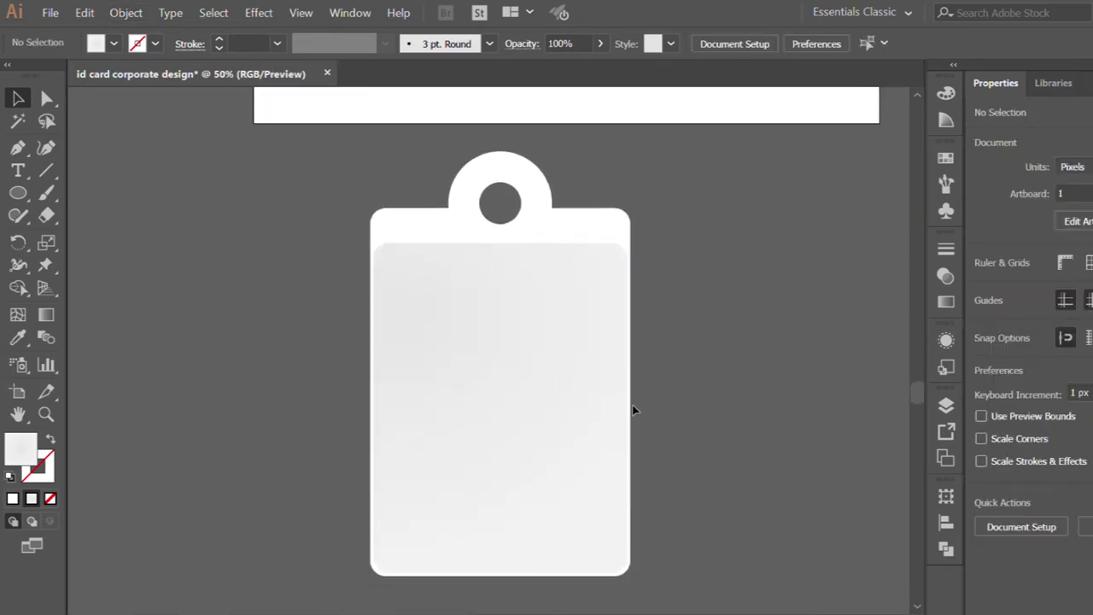
Draw a photo placeholder rectangle on the card, stretch it taller and position it.
key("m")
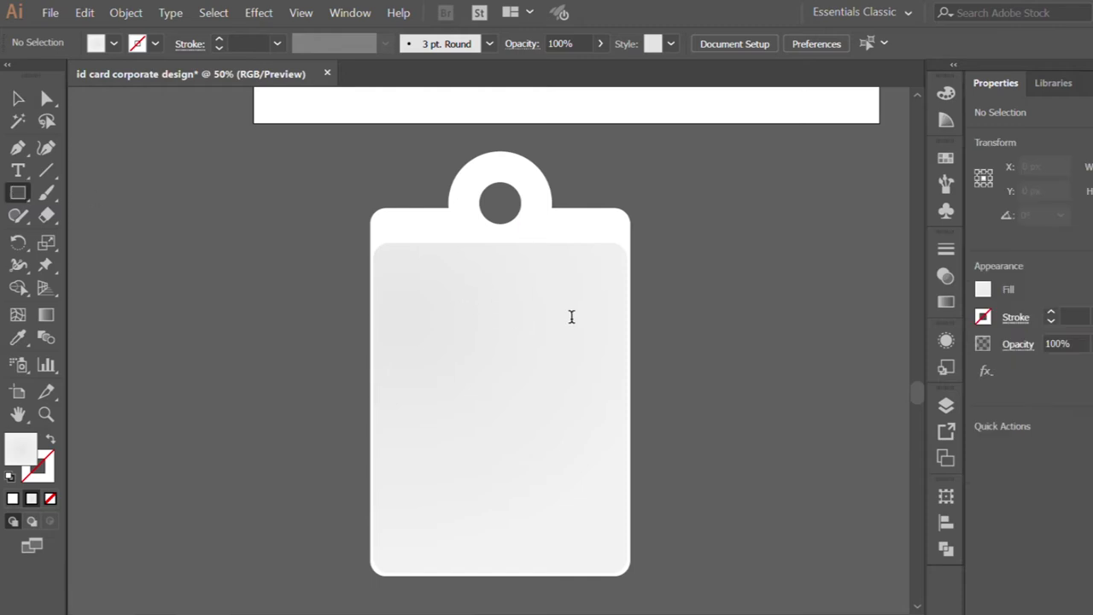
left_click_drag(463, 288, 541, 390)
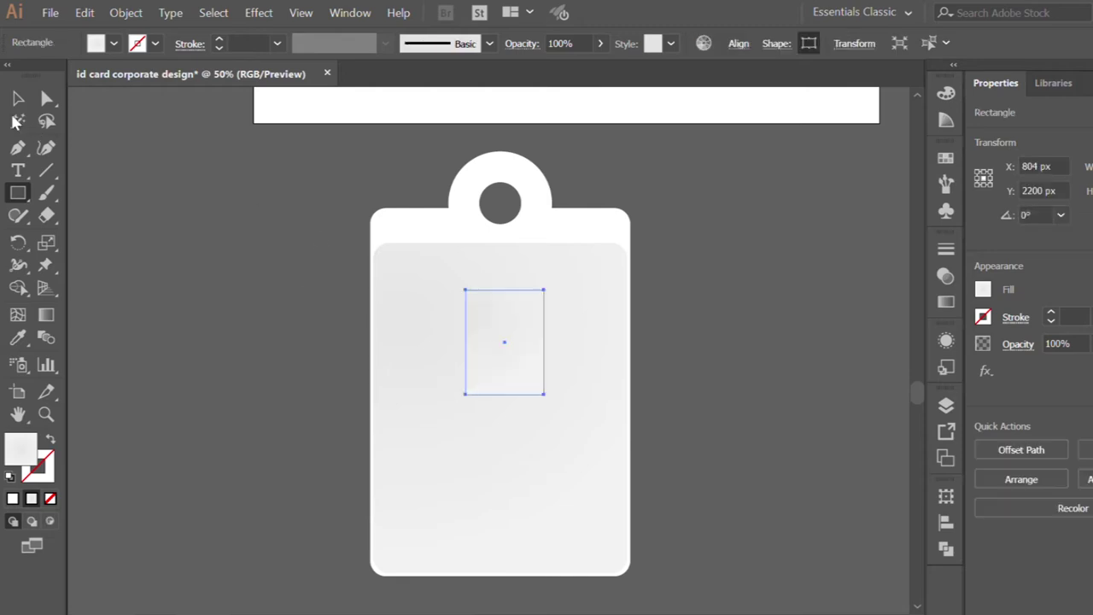
key("v")
key("ctrl+plus")
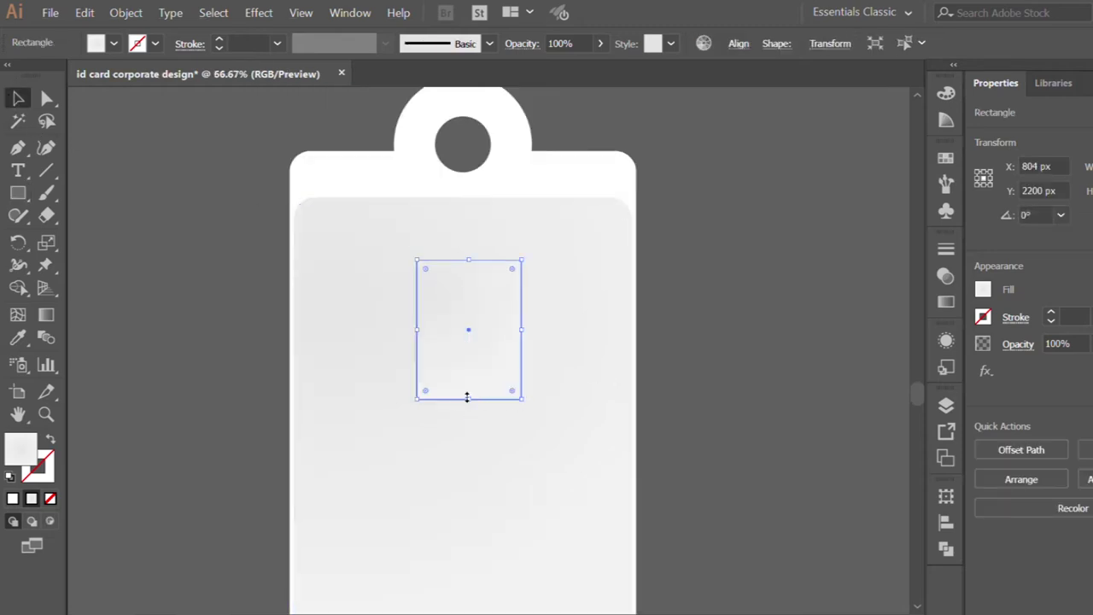
left_click(469, 371)
left_click(466, 396)
left_click_drag(466, 396, 464, 447)
left_click_drag(501, 366, 500, 376)
key("ctrl+minus")
key("ctrl+plus")
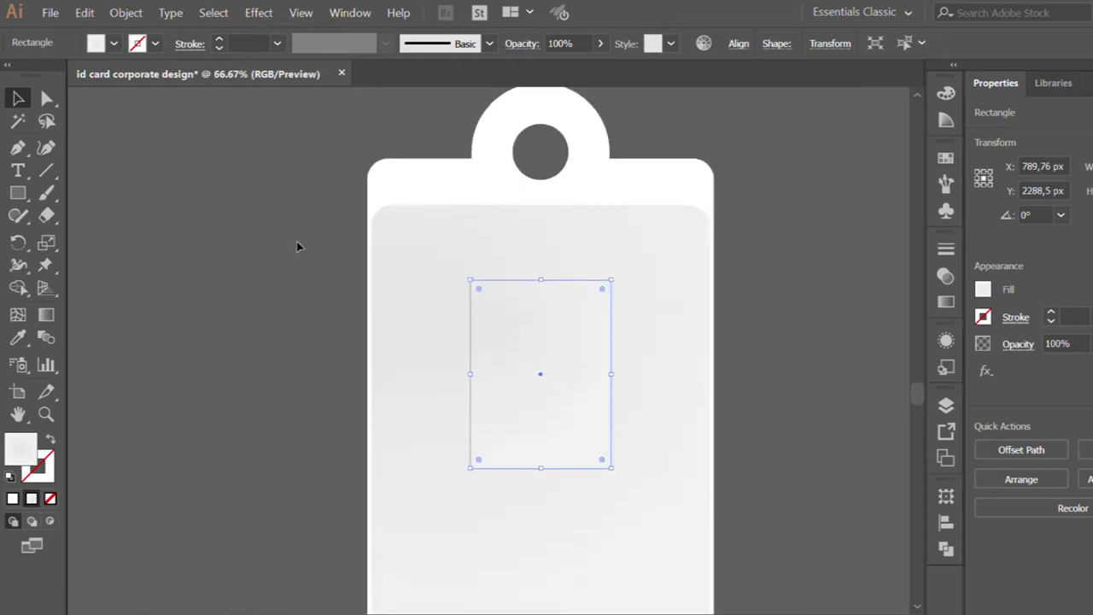
scroll(301, 249, "right", 2)
Fill the photo rectangle with white sampled from the card top.
left_click(19, 336)
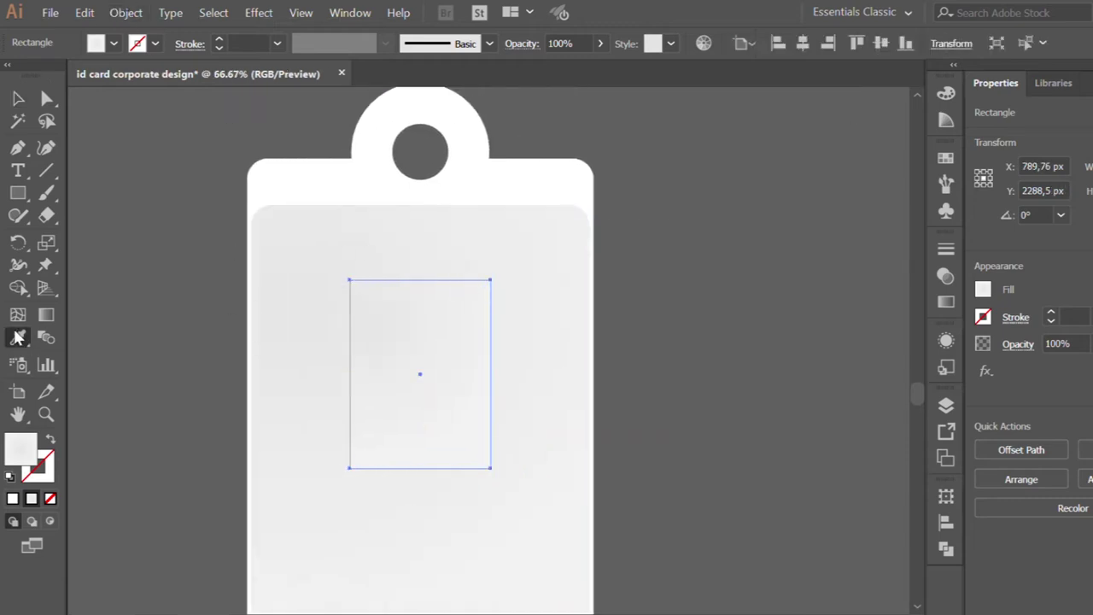
left_click(298, 165)
key("v")
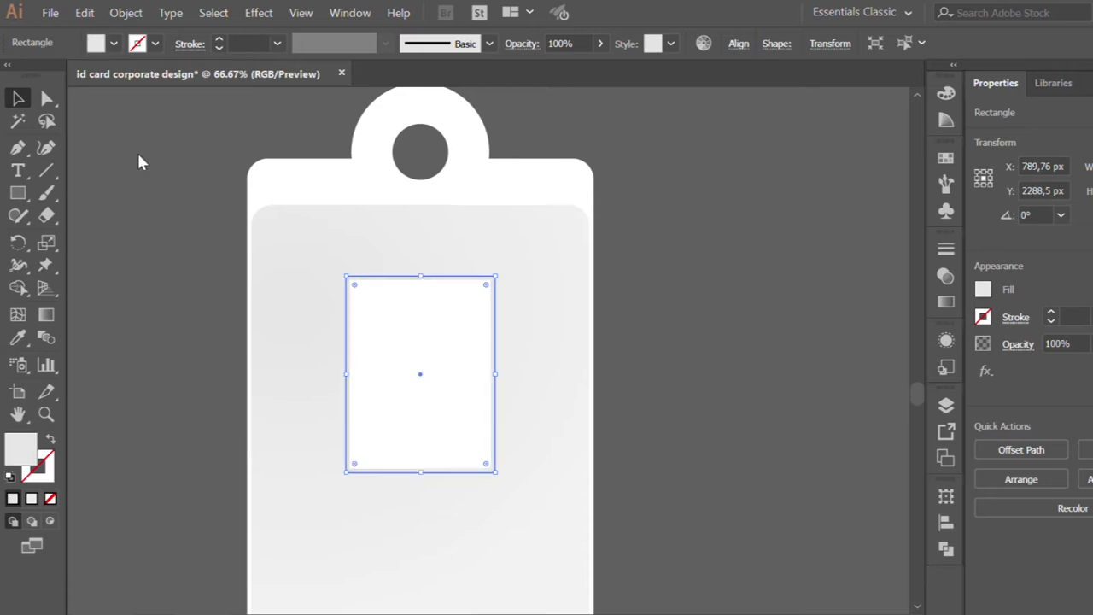
left_click(170, 265)
scroll(413, 262, "up", 1)
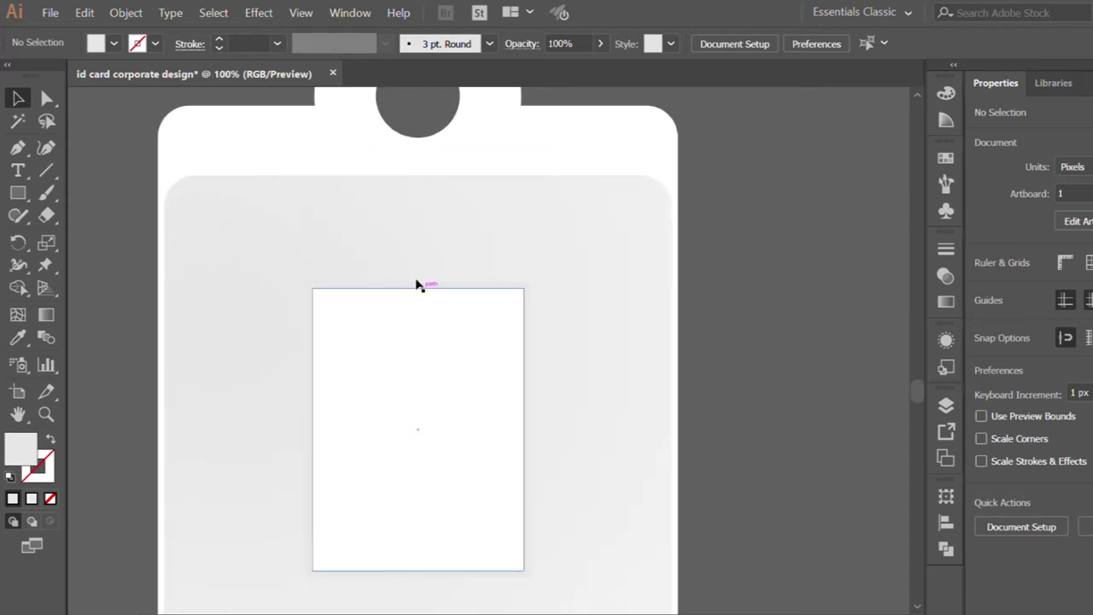
left_click(419, 287)
left_click(112, 338)
Draw a grey bar above the photo frame, left-aligned with the frame.
scroll(112, 339, "down", 1)
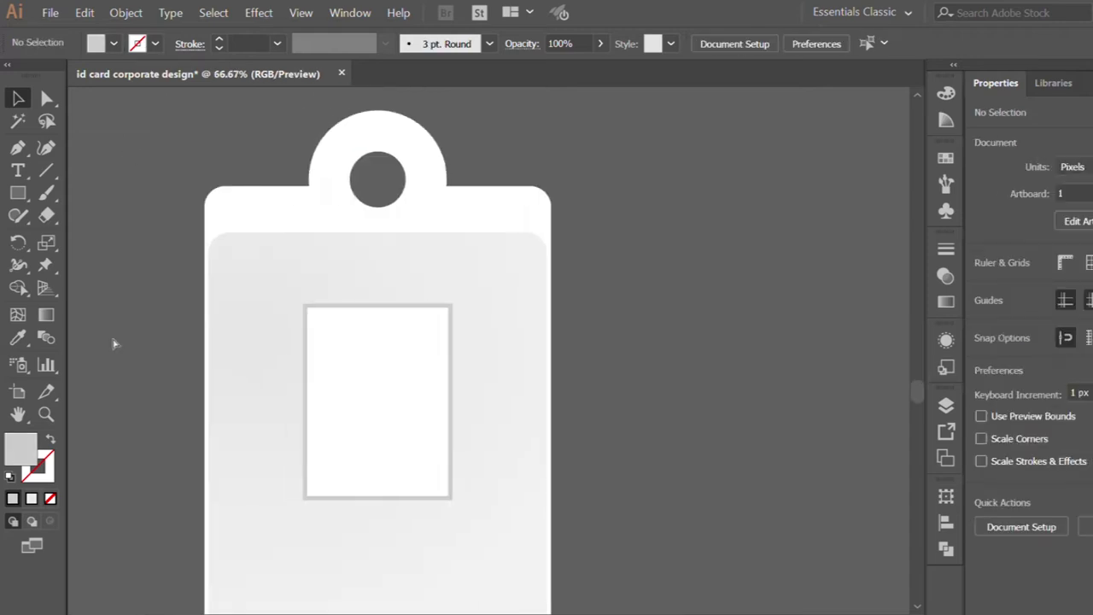
scroll(161, 305, "down", 1)
scroll(254, 311, "up", 1)
key("m")
left_click_drag(258, 261, 422, 300)
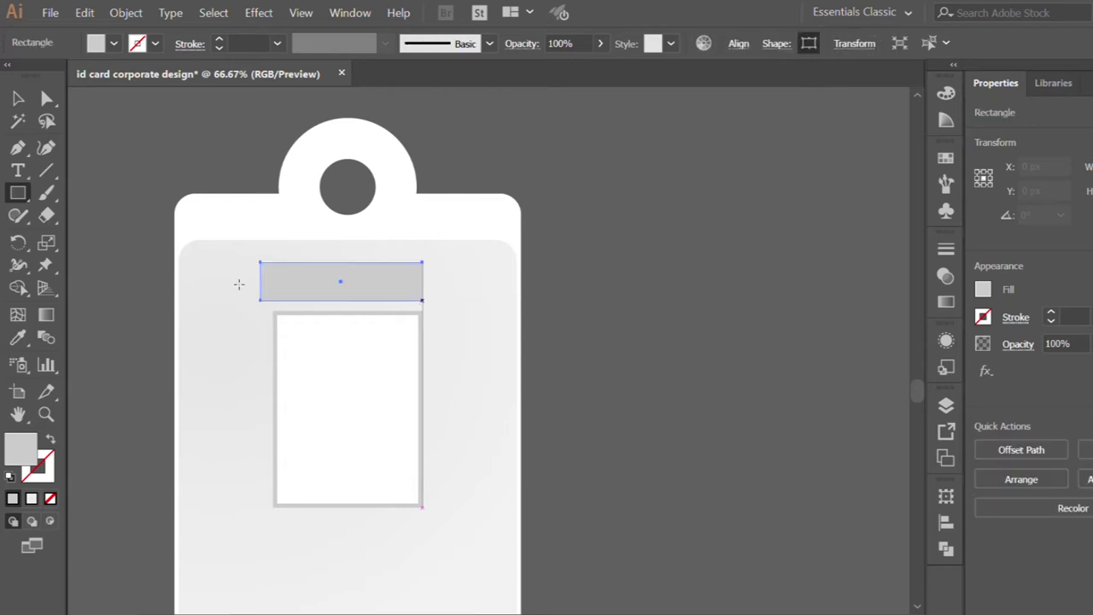
scroll(262, 291, "up", 1)
key("v")
left_click_drag(264, 290, 283, 295)
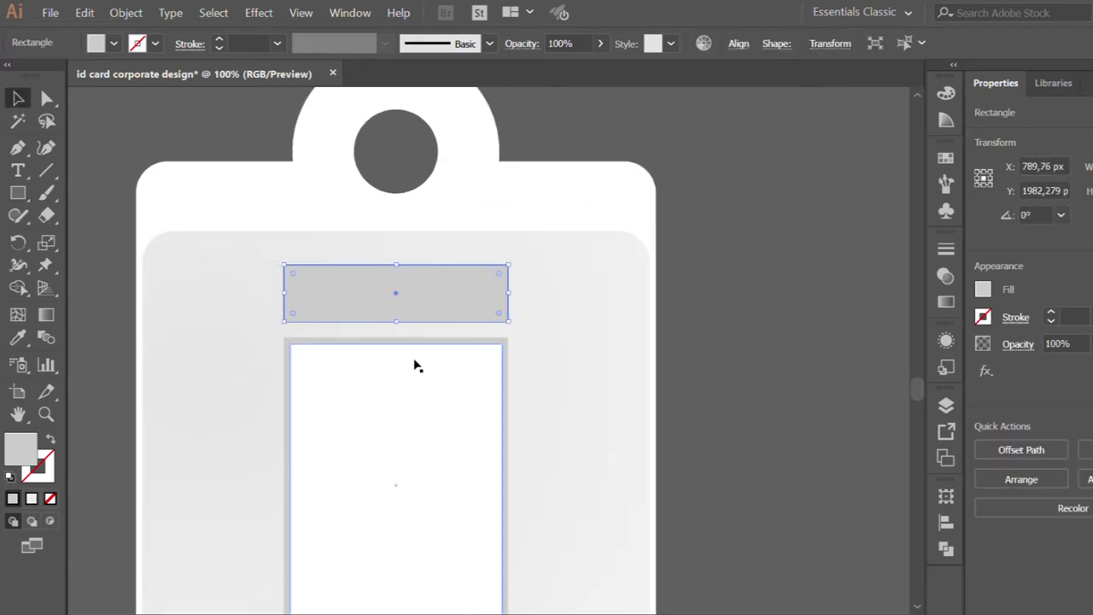
left_click(120, 262)
scroll(282, 215, "down", 2)
scroll(345, 229, "up", 1)
Duplicate the grey bar into a wide bar and a thinner bar below the photo.
left_click(345, 229)
scroll(532, 232, "down", 3)
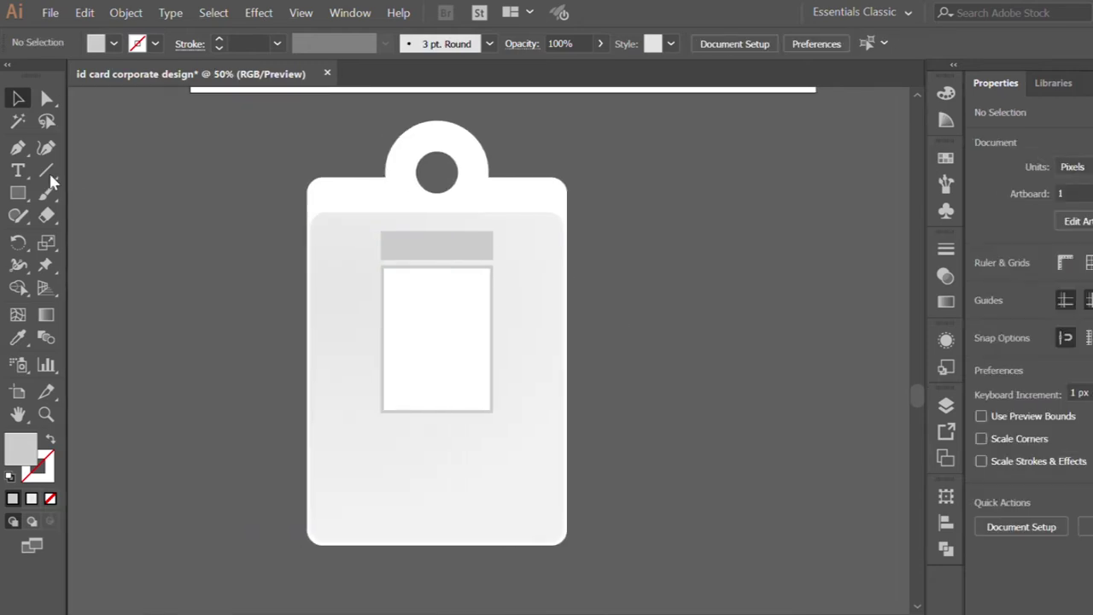
mouse_move(387, 244)
left_mouse_down()
mouse_move(389, 429)
mouse_move(427, 509)
mouse_move(433, 490)
left_mouse_up()
scroll(449, 456, "up", 1)
left_click(174, 341)
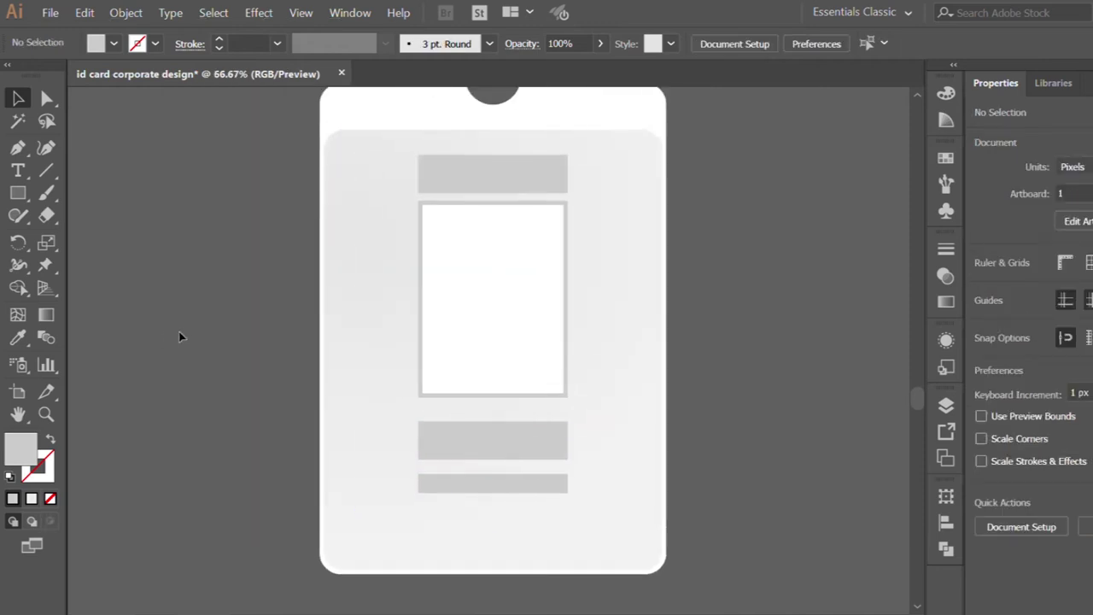
scroll(473, 429, "up", 1)
left_click(515, 441)
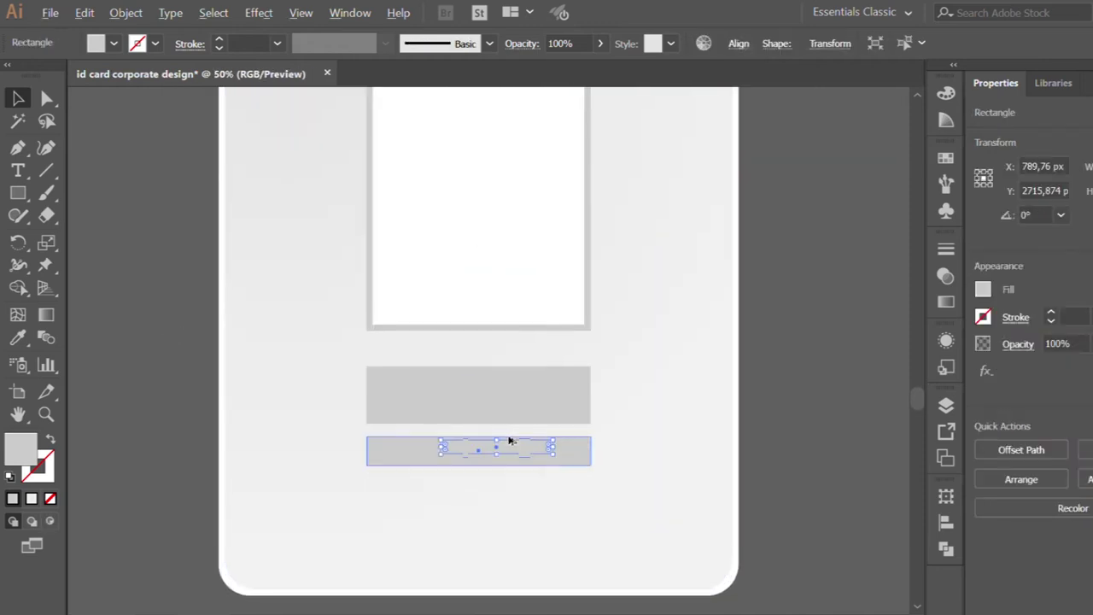
left_click(288, 330)
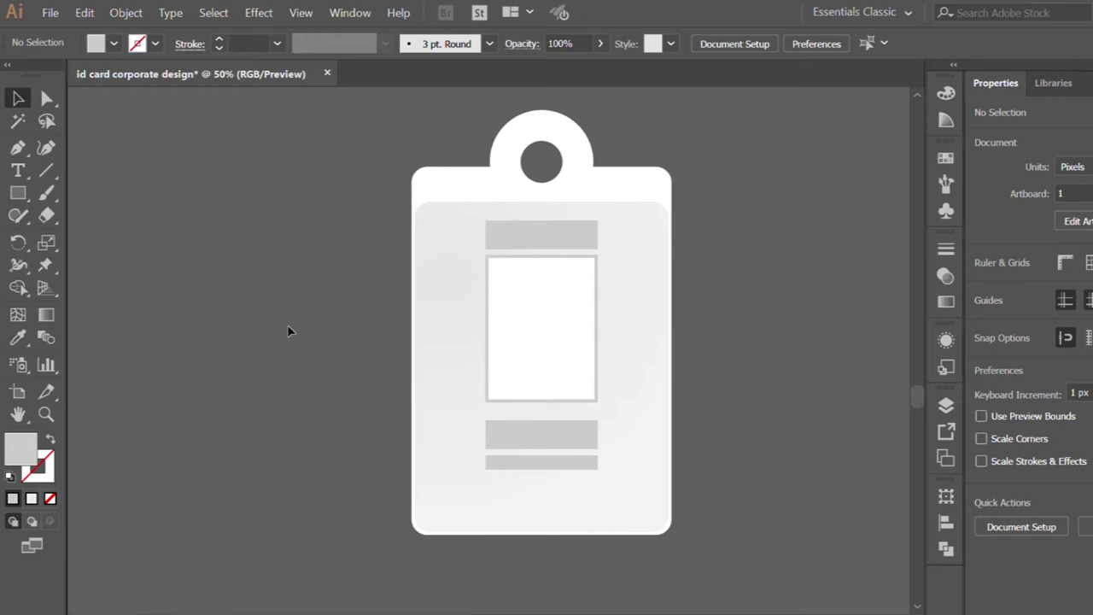
Draw a small square beside the card.
scroll(102, 282, "up", 1)
scroll(102, 281, "down", 1)
left_click(18, 193)
scroll(259, 236, "left", 2)
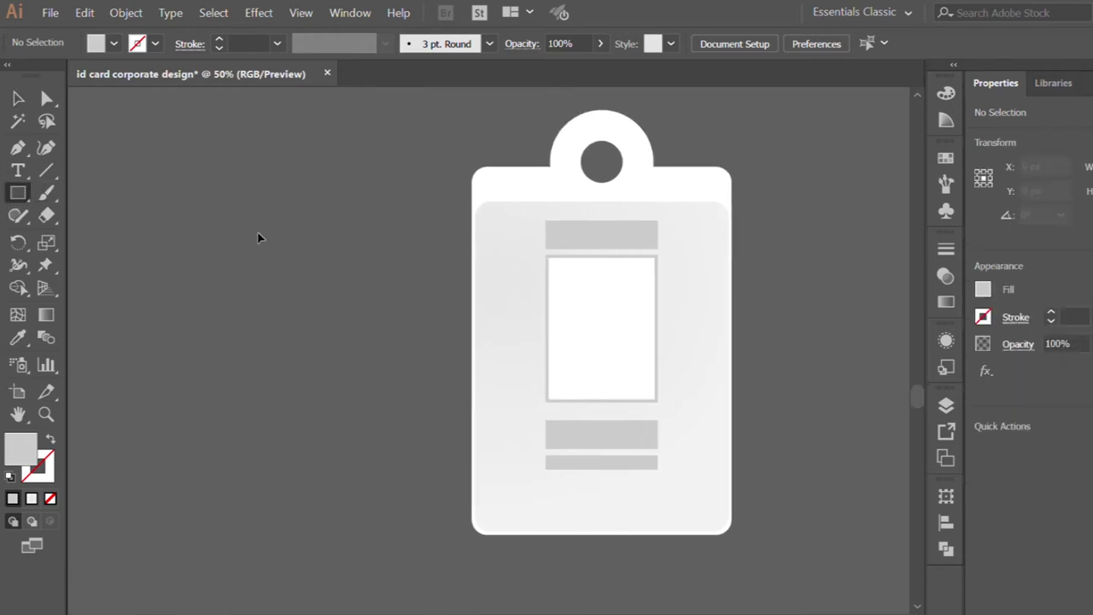
scroll(268, 297, "left", 2)
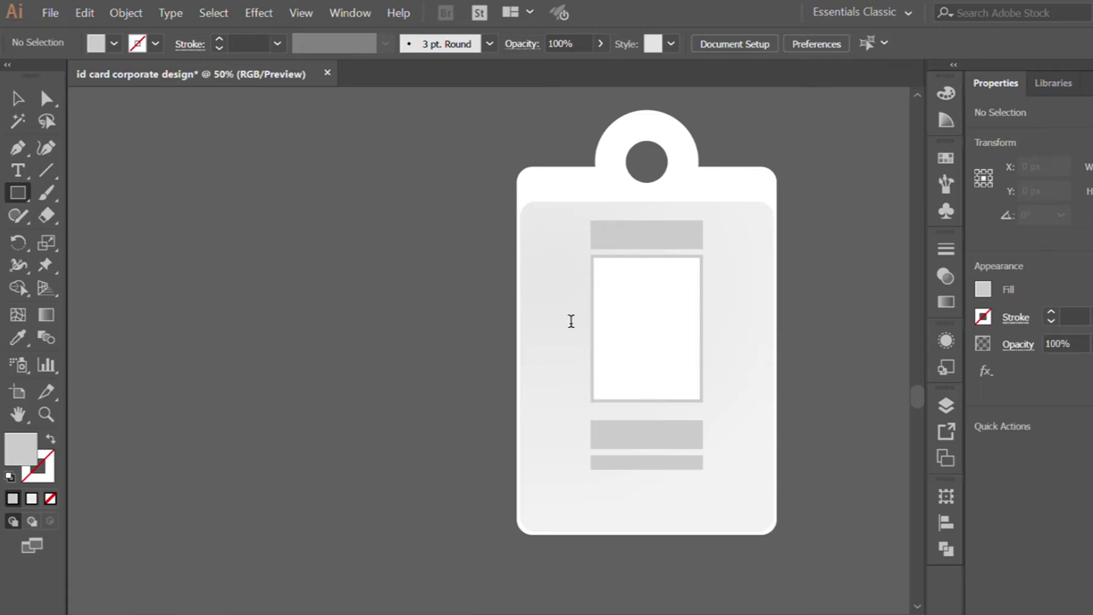
left_click_drag(198, 205, 265, 272)
left_click(18, 98)
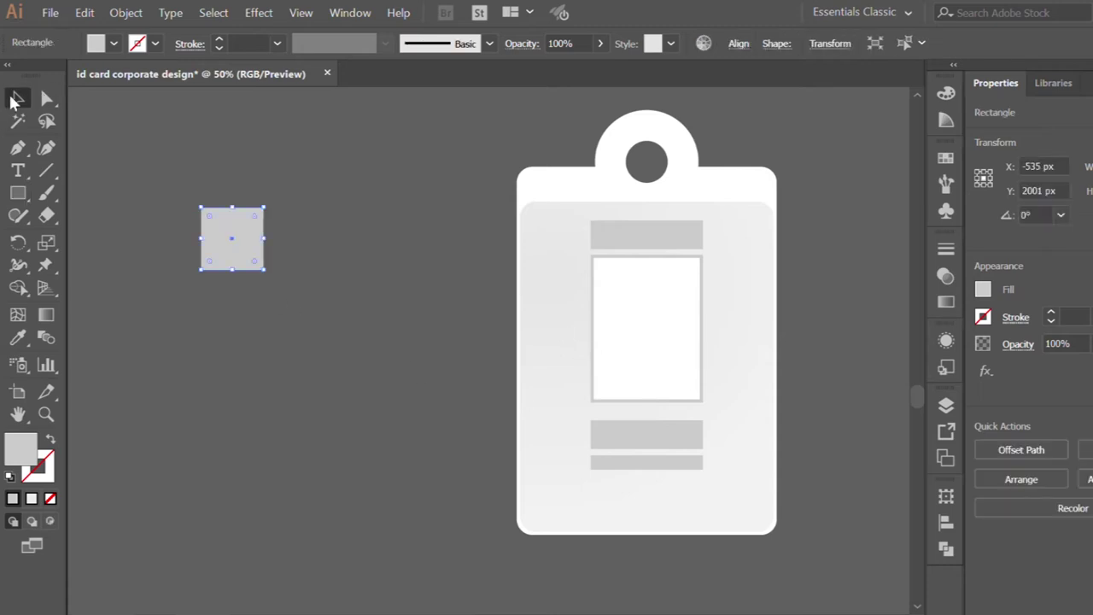
left_click(151, 159)
Draw a black circle from the square's centre, enlarged beyond the square.
scroll(199, 228, "up", 3)
scroll(199, 228, "left", 2)
scroll(128, 214, "down", 1)
left_click(18, 193)
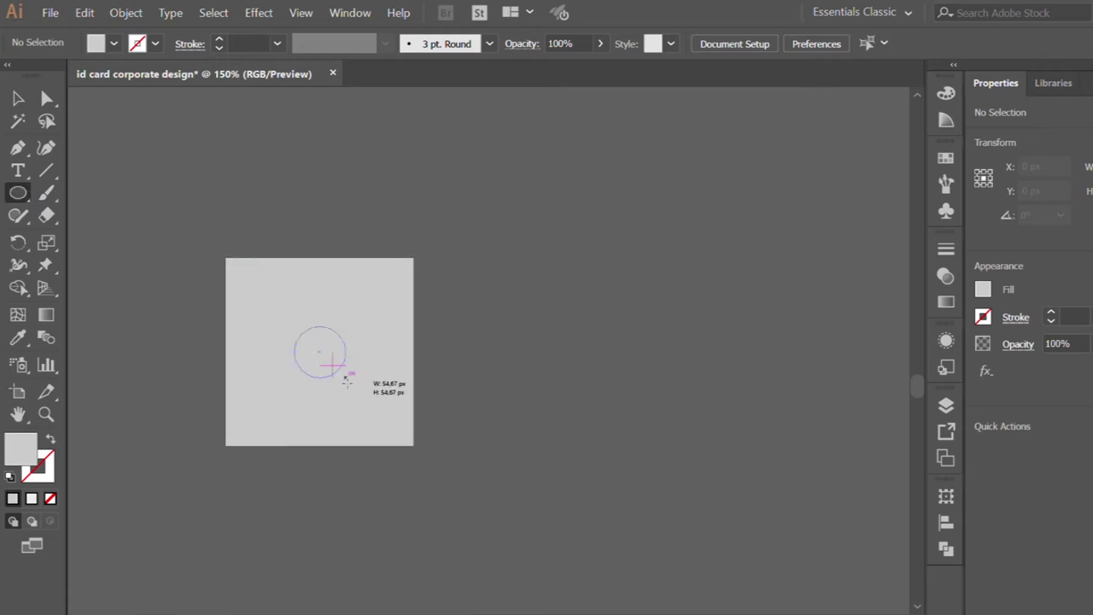
left_click_drag(321, 350, 413, 444)
key("v")
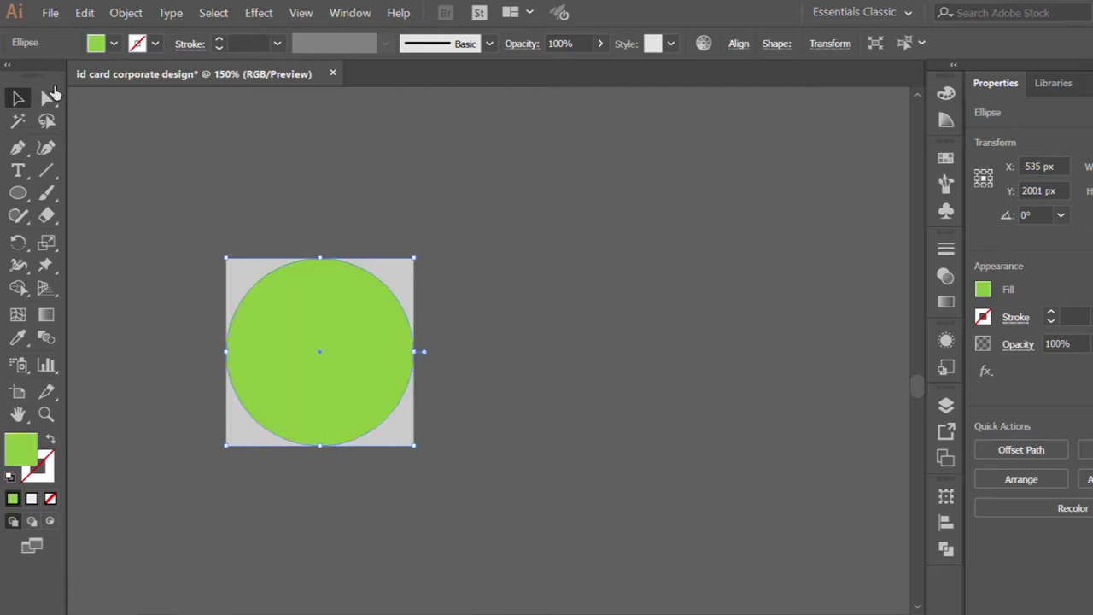
left_click(158, 267)
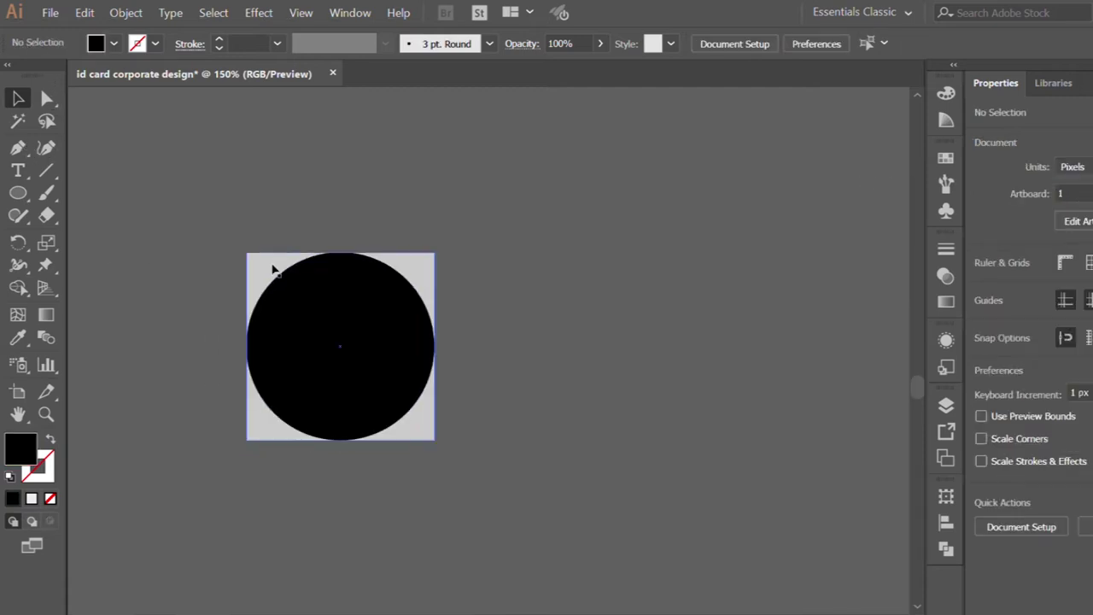
left_click(356, 302)
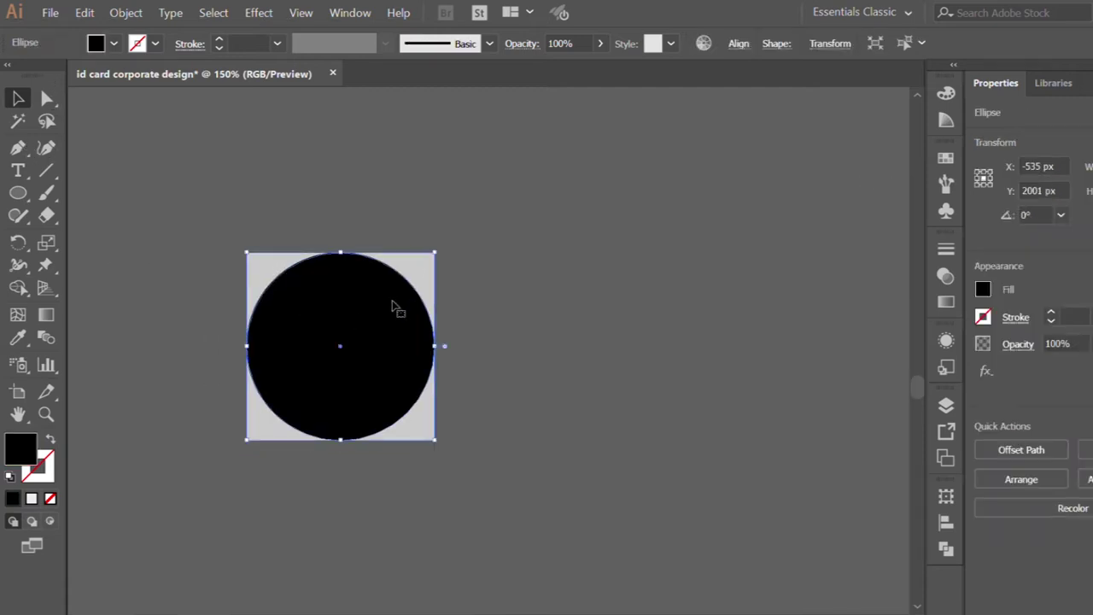
left_click_drag(434, 253, 624, 106)
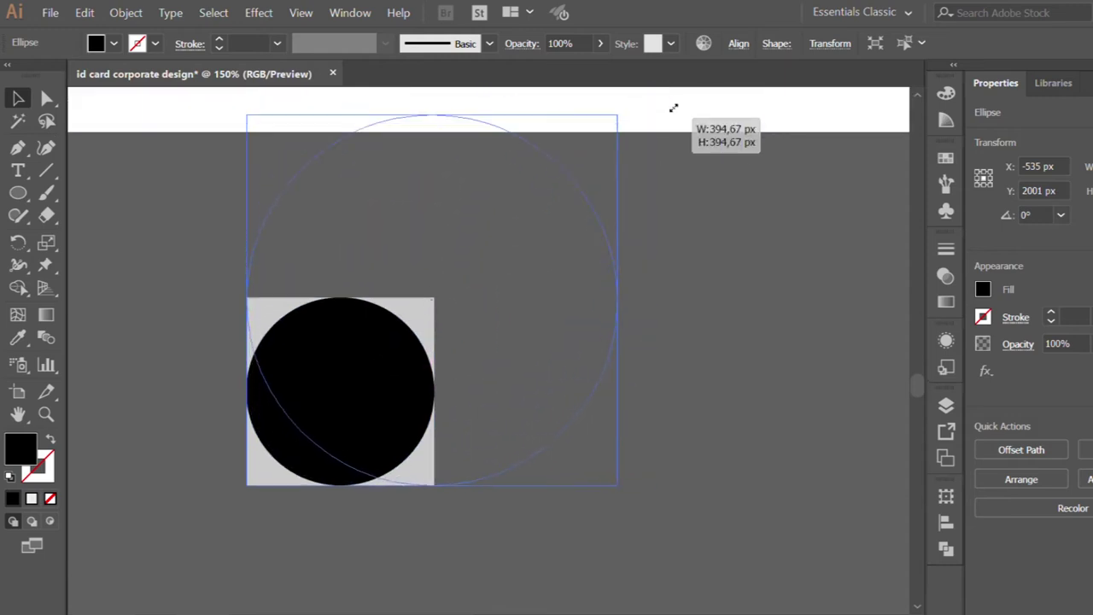
Add a 318 px light grey inner circle and a 280 px copy in front.
scroll(388, 286, "down", 1)
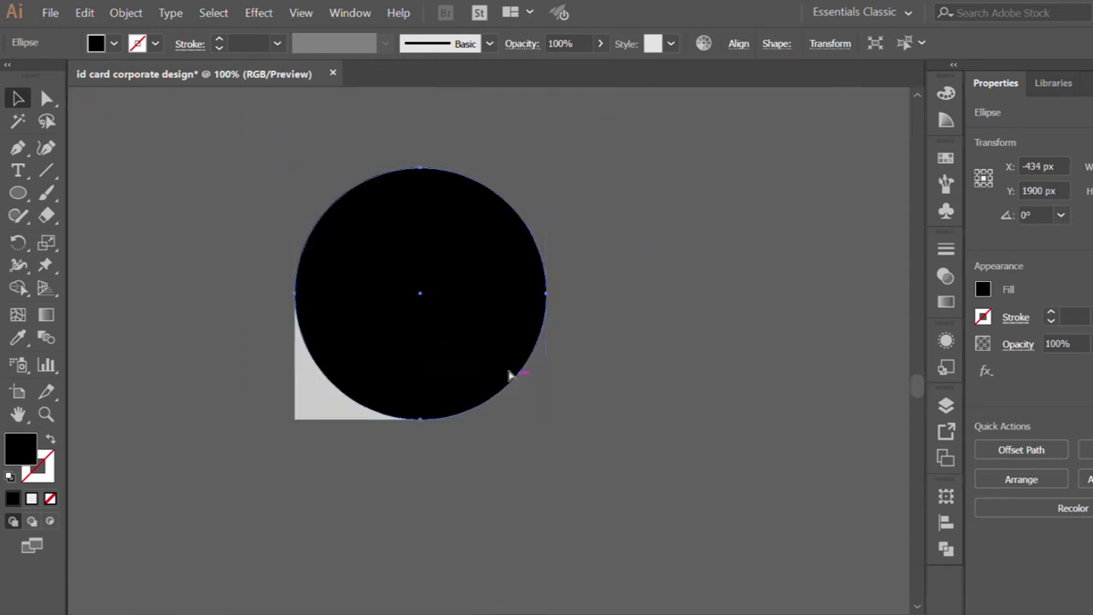
left_click_drag(549, 422, 526, 398)
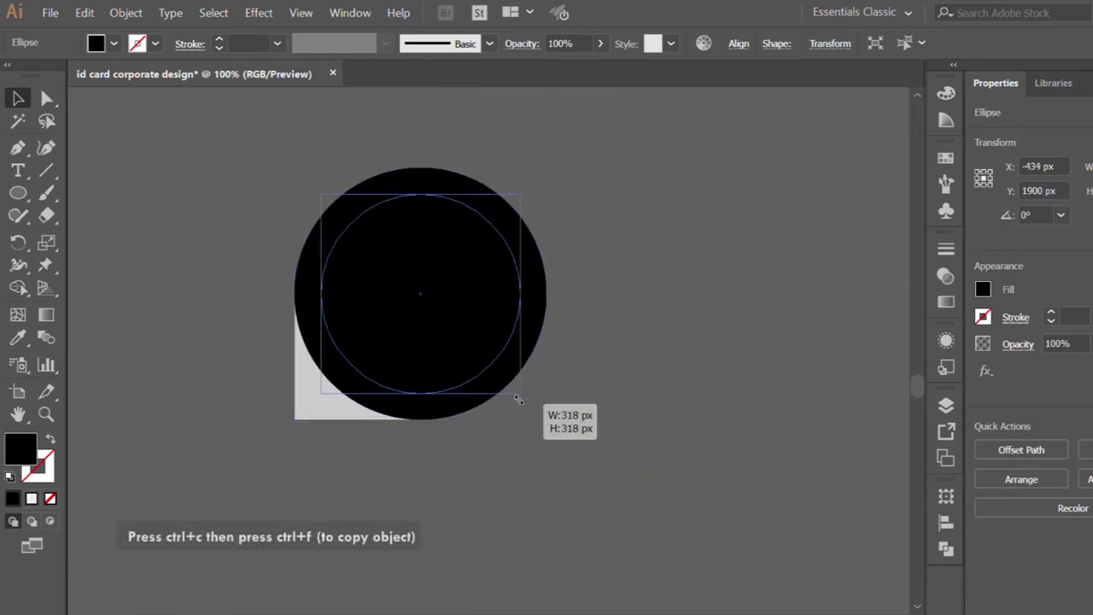
left_click(17, 337)
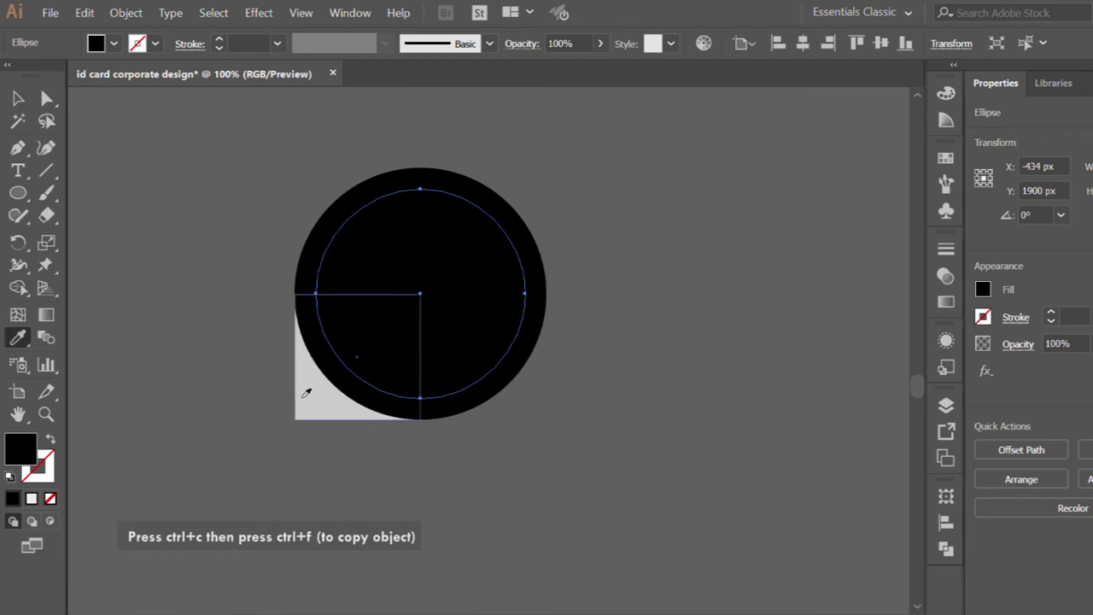
left_click(306, 393)
left_click(18, 99)
key("ctrl+c")
key("ctrl+f")
left_click_drag(420, 397, 425, 381)
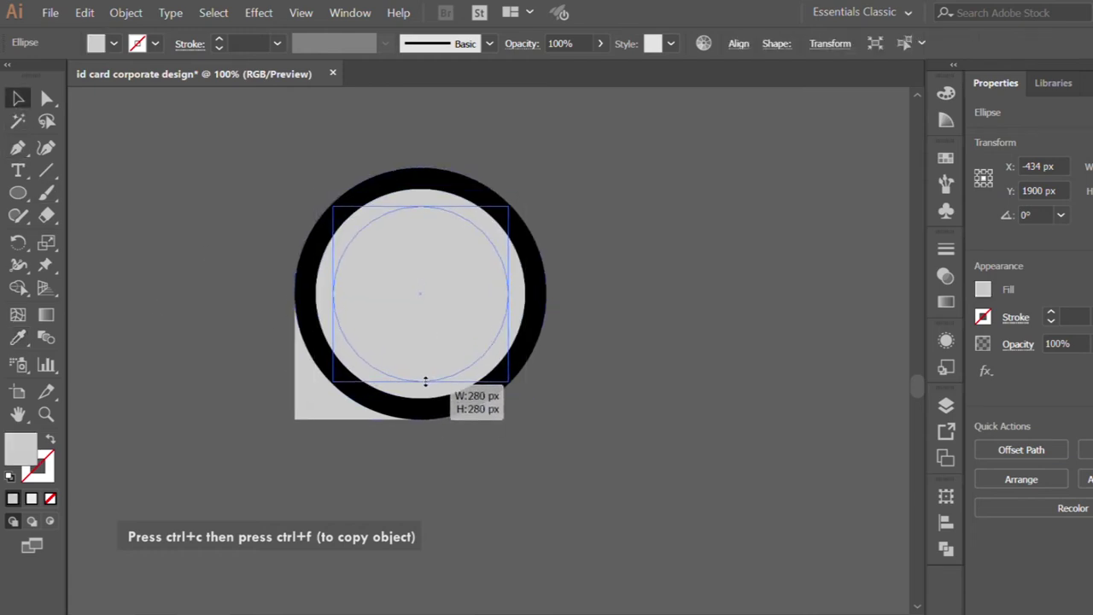
Fill the smallest circle black and shrink it slightly.
left_click(17, 337)
left_click(308, 282)
left_click(18, 99)
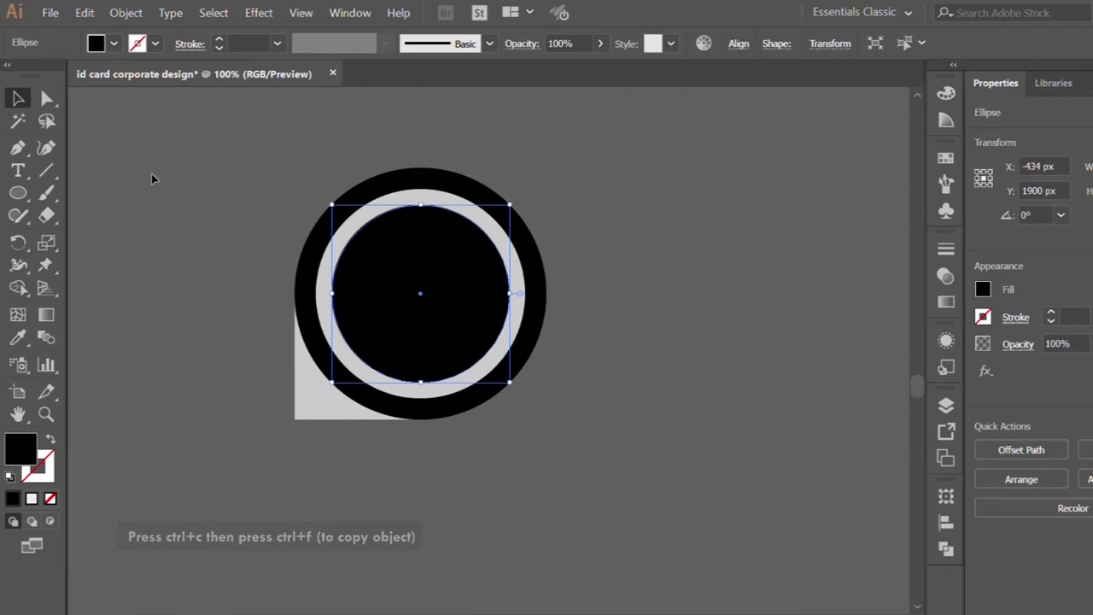
left_click(154, 175)
left_click_drag(276, 281, 502, 425)
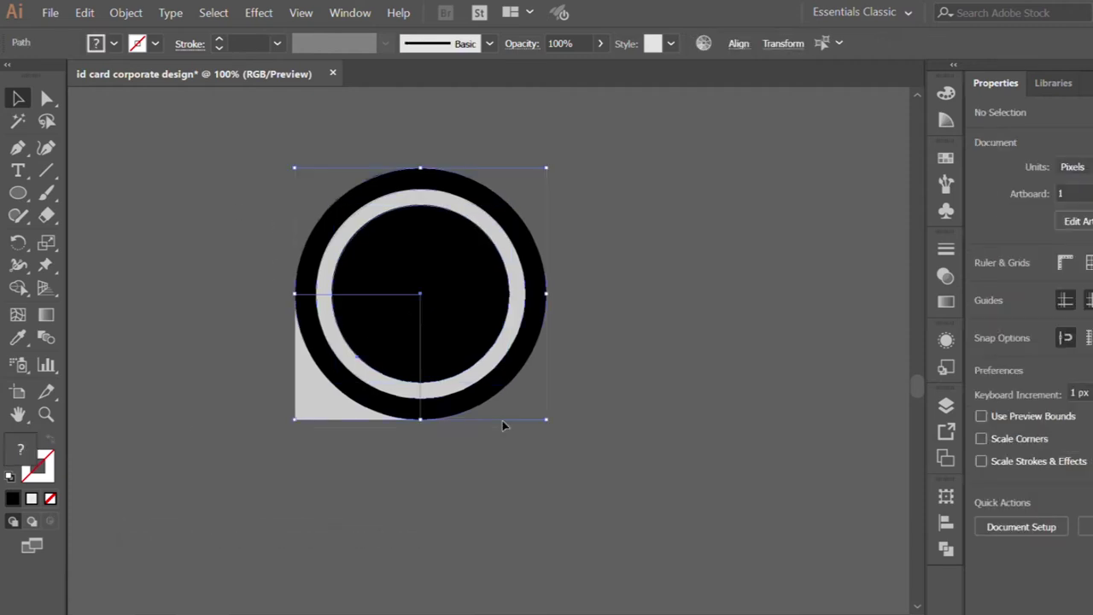
left_click(461, 391)
left_click(419, 380)
left_click_drag(420, 380, 420, 368)
Recolour the innermost circle light grey like the square and shrink it slightly.
left_click(17, 338)
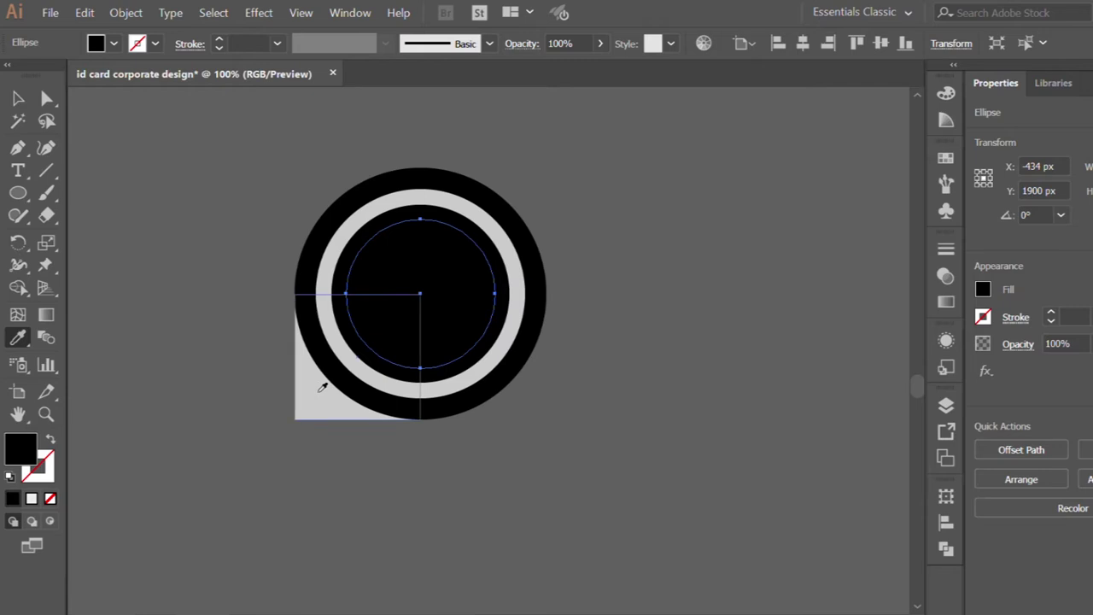
left_click(322, 387)
key("v")
scroll(390, 236, "up", 1)
left_click(429, 420)
left_click_drag(433, 427, 433, 419)
scroll(326, 419, "down", 1)
Combine the concentric circles into black rings as a compound path.
left_click_drag(277, 208, 385, 298)
key("shift+m")
key("ctrl+8")
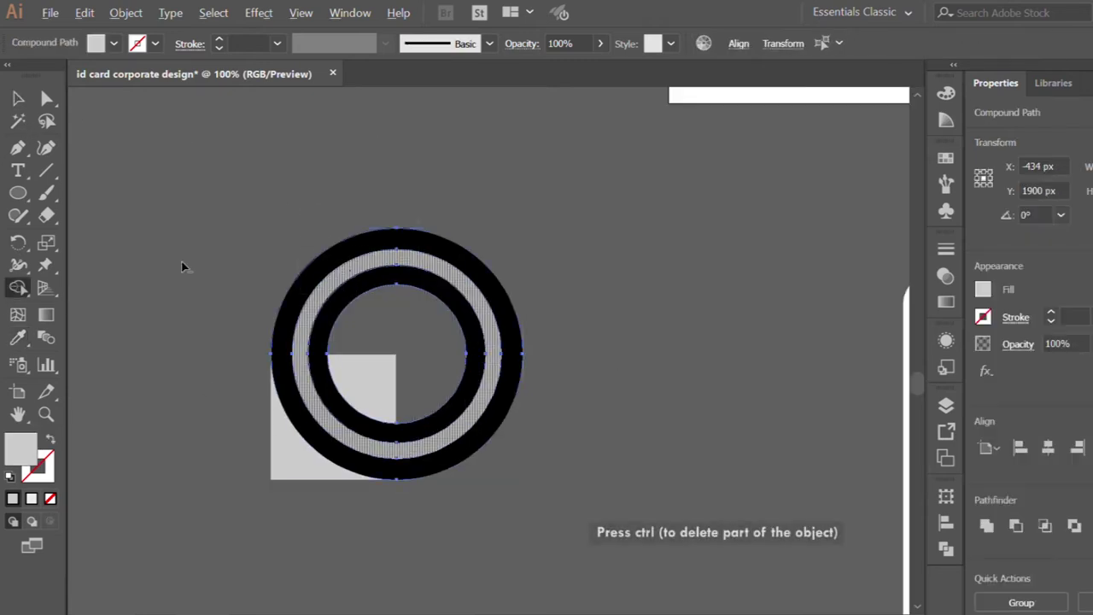
left_click(18, 99)
left_click(200, 210)
scroll(358, 325, "down", 2)
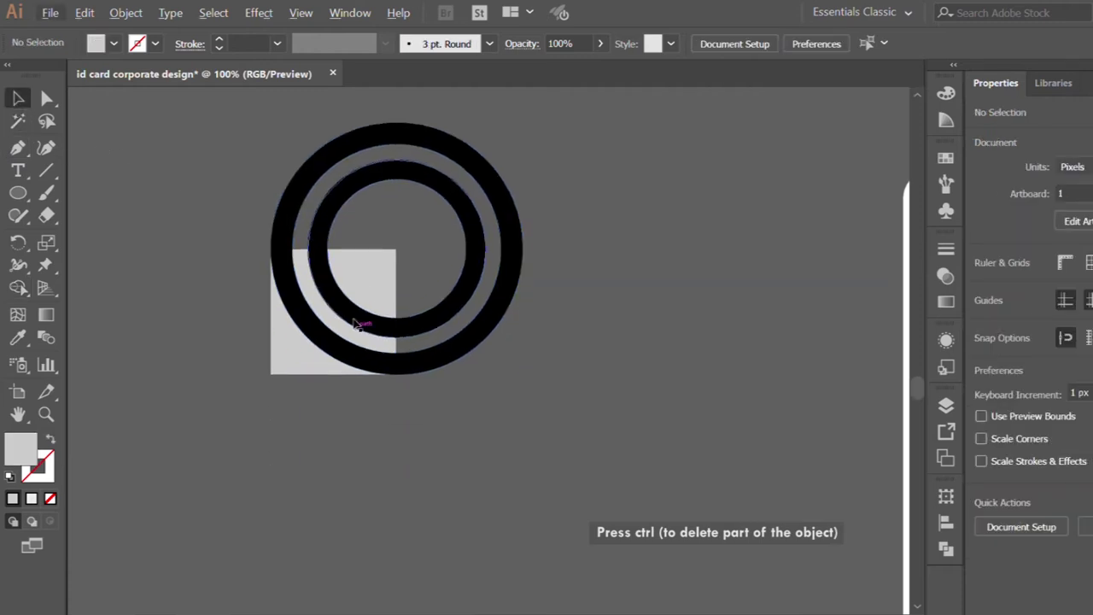
Duplicate the light square below, then clip the rings inside the original square.
left_click_drag(359, 325, 359, 486)
left_click_drag(225, 212, 462, 388)
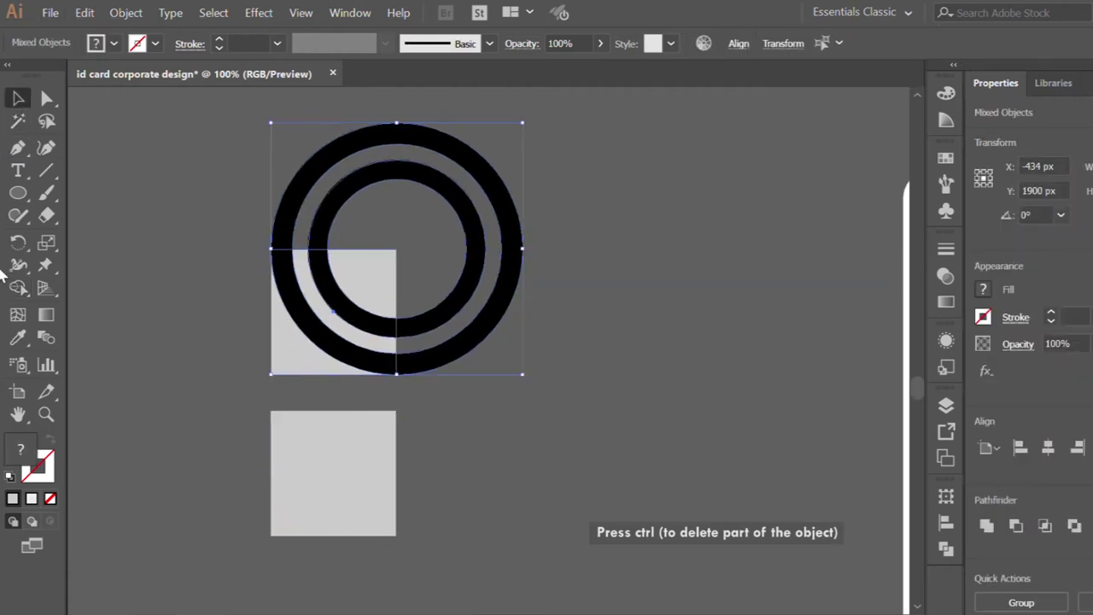
key("ctrl+7")
key("v")
left_click(253, 159)
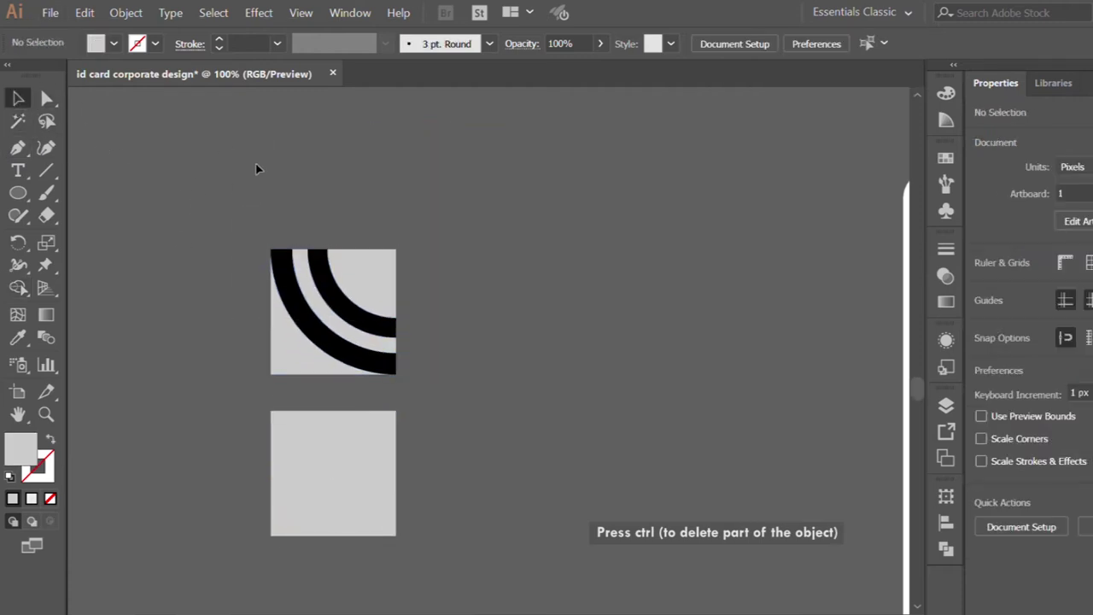
scroll(344, 351, "down", 2)
Draw a black circle on the square's bottom-left corner with a smaller grey circle centred in it.
left_click(17, 193)
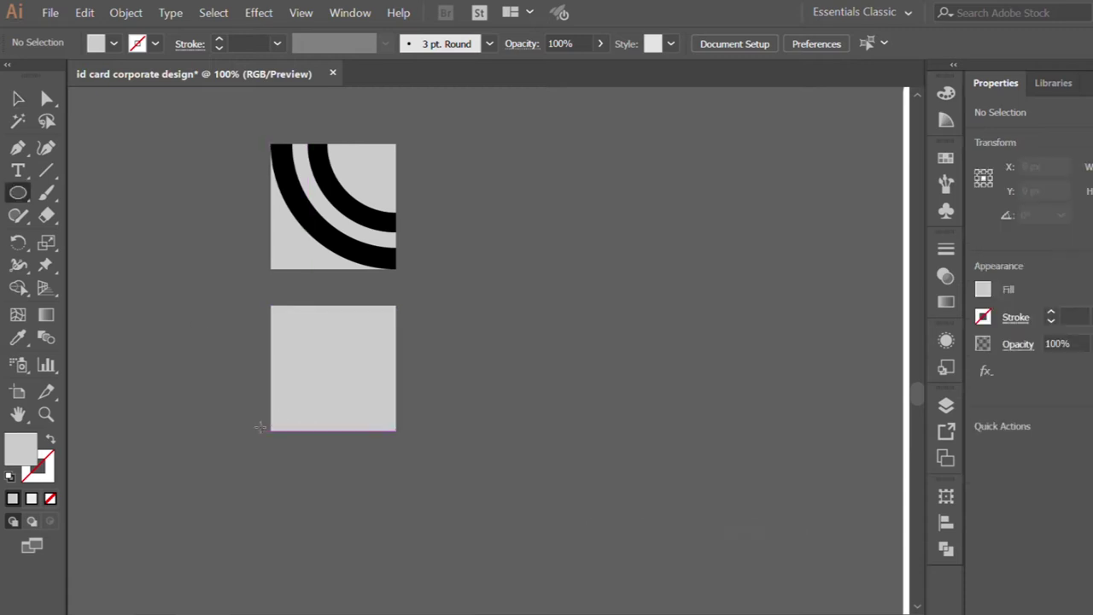
left_click_drag(268, 428, 352, 513)
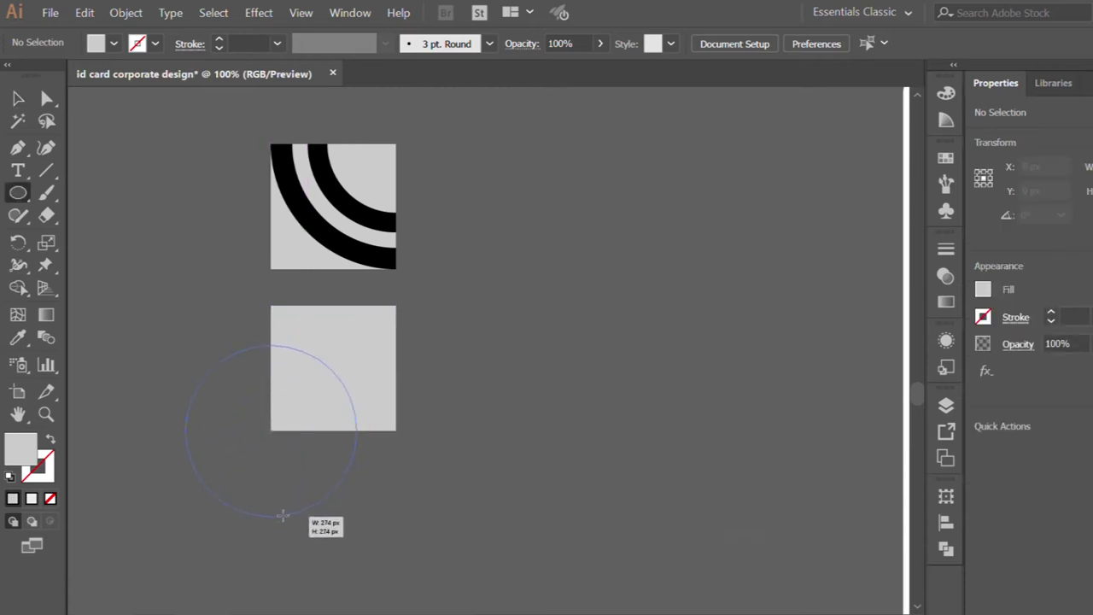
left_click(17, 337)
left_click(319, 234)
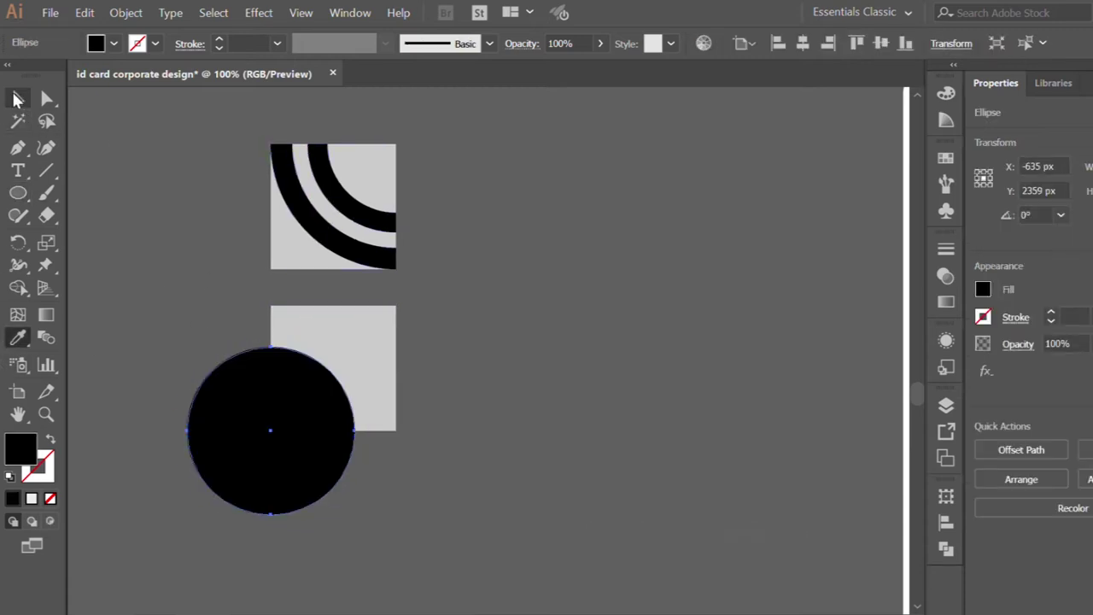
key("v")
key("l")
left_click_drag(270, 428, 302, 461)
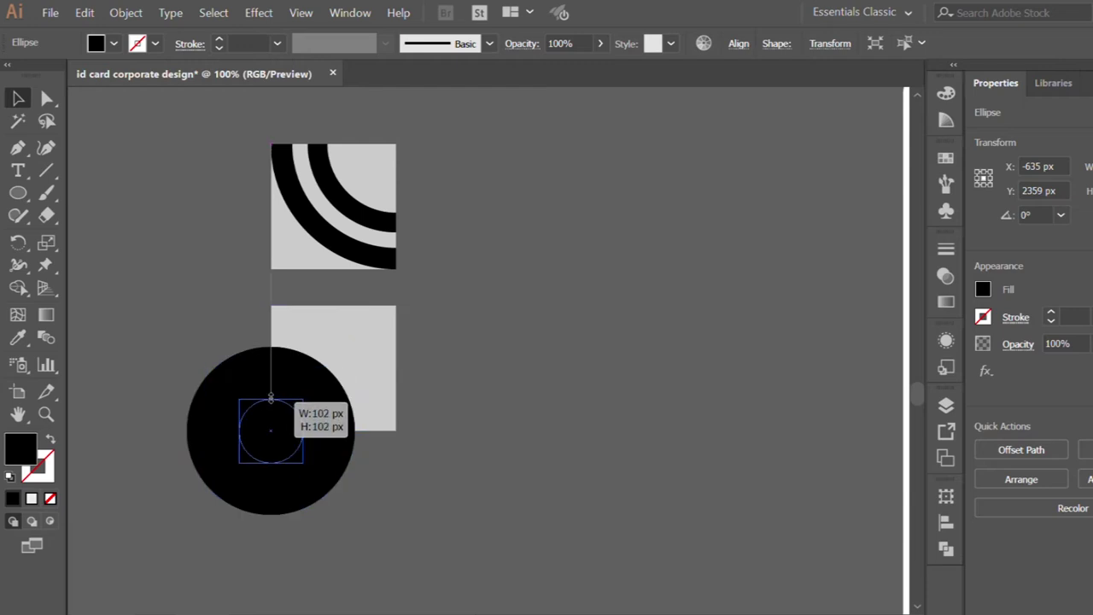
key("i")
left_click(332, 334)
Copy the circle pair up and to the right and resize both pairs.
left_click(17, 99)
mouse_move(291, 370)
left_mouse_down()
mouse_move(268, 447)
mouse_move(401, 339)
mouse_move(398, 327)
left_mouse_up()
key("ctrl+equal")
left_click_drag(290, 407, 285, 415)
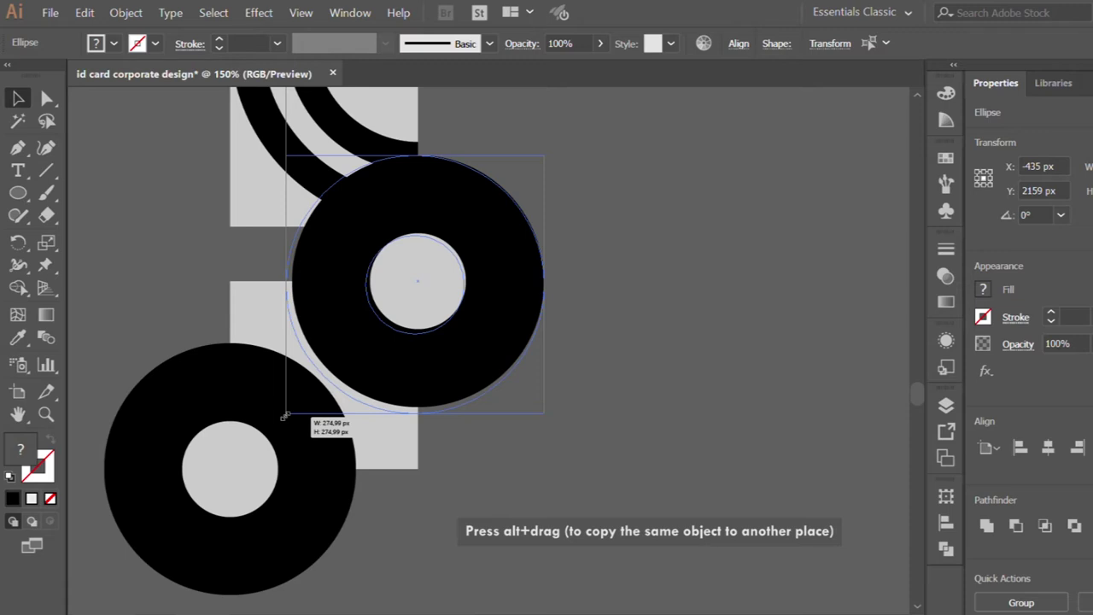
left_click(286, 416)
left_click_drag(358, 341, 361, 340)
key("ctrl+minus")
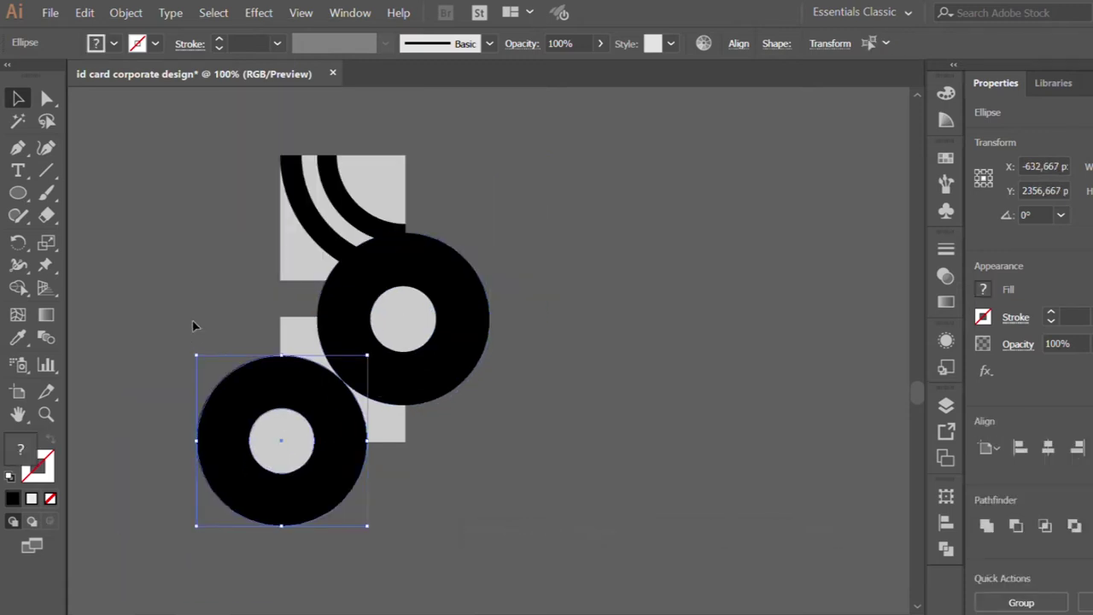
Cut the inner circles out of both pairs to form two black rings.
left_click(18, 288)
left_click(281, 440, "alt")
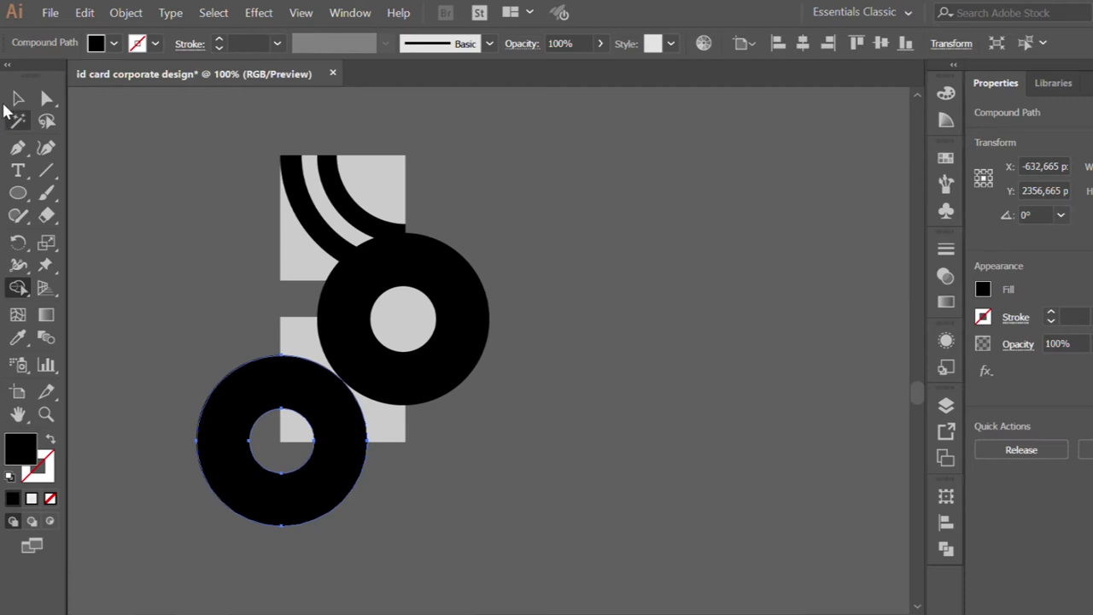
left_click(18, 98)
left_click(403, 318)
left_click(456, 329, "shift")
left_click(18, 288)
left_click(403, 319, "alt")
left_click(18, 98)
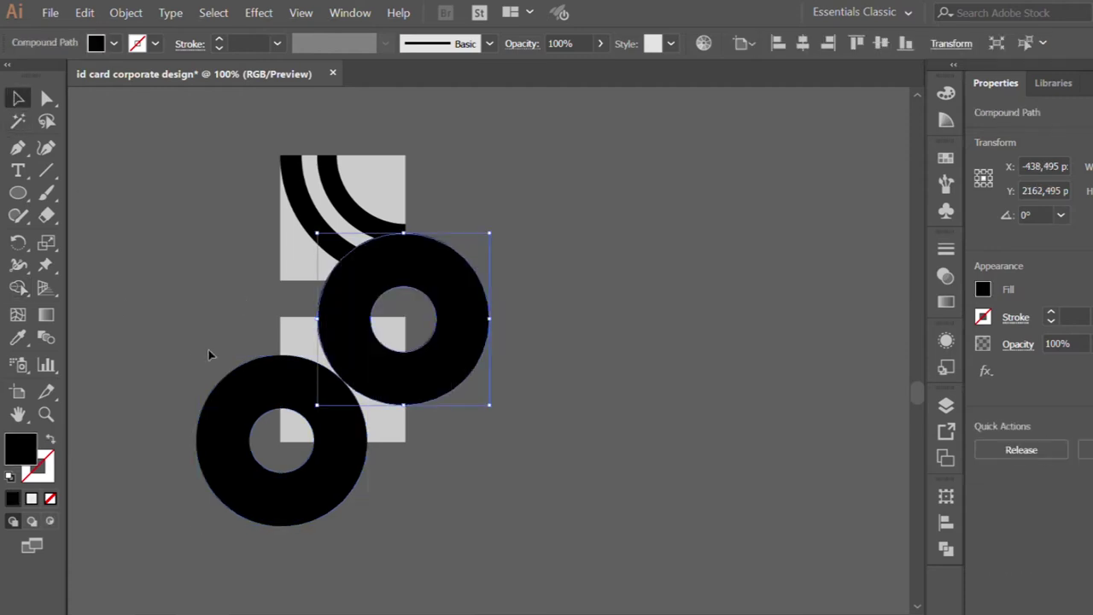
left_click_drag(210, 359, 99, 416)
left_click(248, 302)
Duplicate the lower square to the right and trim ring pieces outside the square with Shape Builder.
left_click_drag(293, 342, 609, 341)
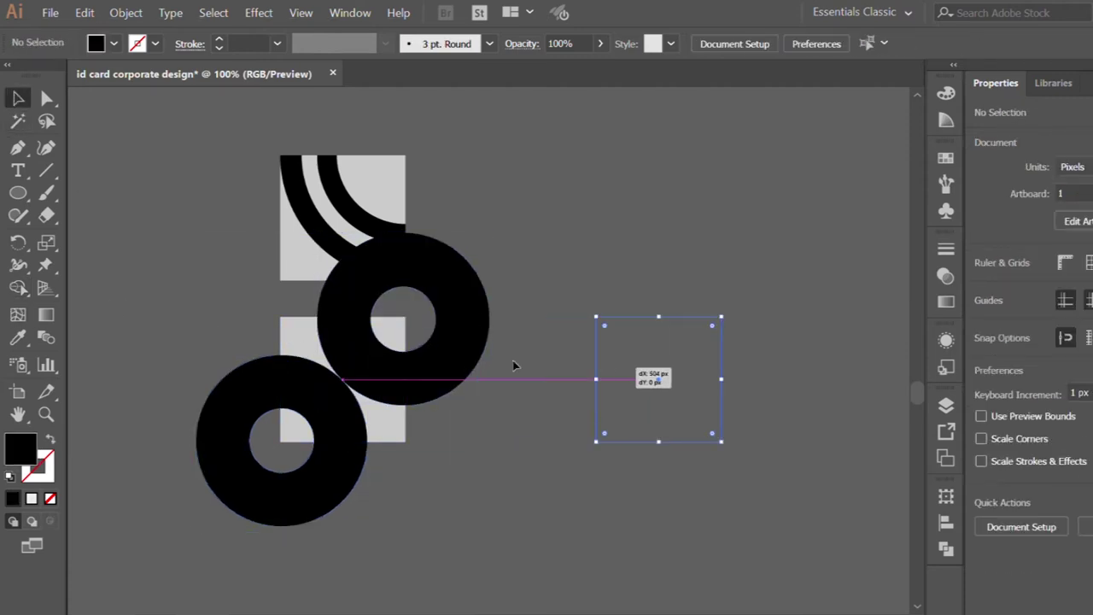
left_click_drag(179, 213, 411, 435)
key("shift+m")
left_click(267, 362, "alt")
left_click(446, 297, "alt")
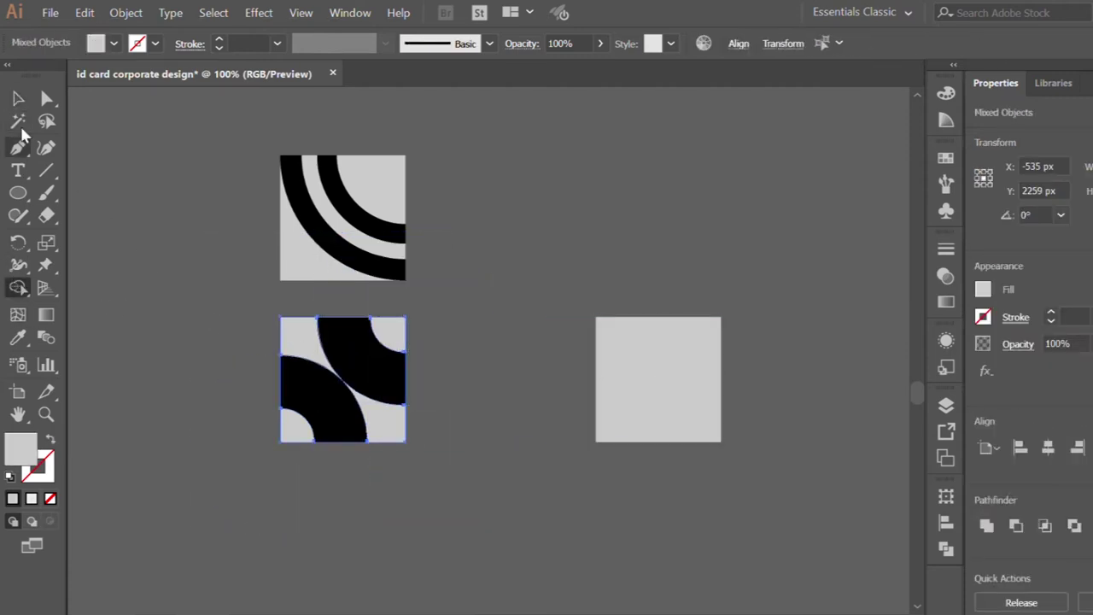
key("v")
left_click(208, 296)
left_click(239, 369)
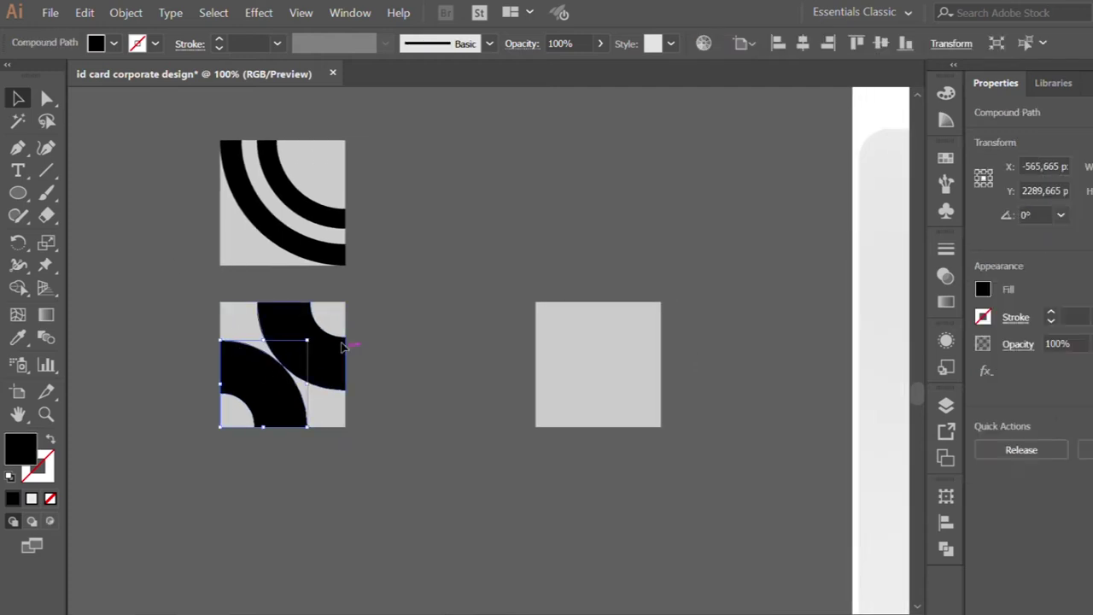
Move the lower ring tile up beside the top tile, edge to edge.
left_click(298, 356, "shift")
left_click_drag(179, 313, 412, 453)
mouse_move(263, 338)
left_mouse_down()
mouse_move(415, 188)
mouse_move(358, 171)
mouse_move(366, 179)
left_mouse_up()
left_click(231, 152)
left_click(390, 225)
scroll(367, 147, "up", 2)
scroll(366, 179, "down", 1)
Move the plain grey square directly below the left tile.
left_click(360, 410)
scroll(360, 411, "down", 1)
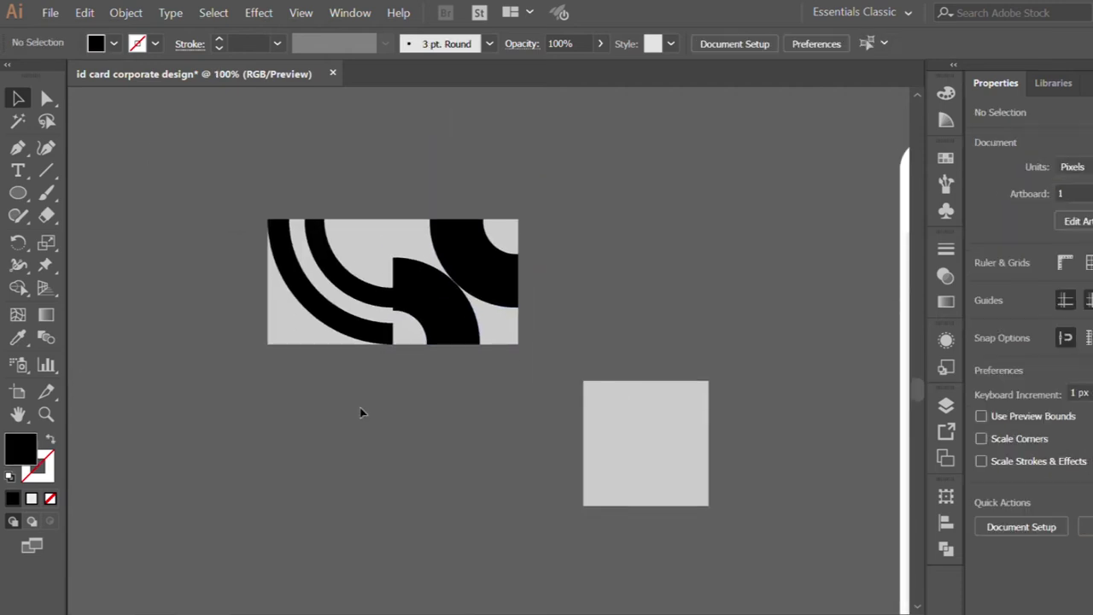
mouse_move(589, 386)
left_mouse_down()
mouse_move(302, 388)
mouse_move(339, 397)
left_mouse_up()
left_click(163, 304)
scroll(122, 284, "down", 1)
Draw a black circle centred on the square's top-left corner covering most of the square.
key("l")
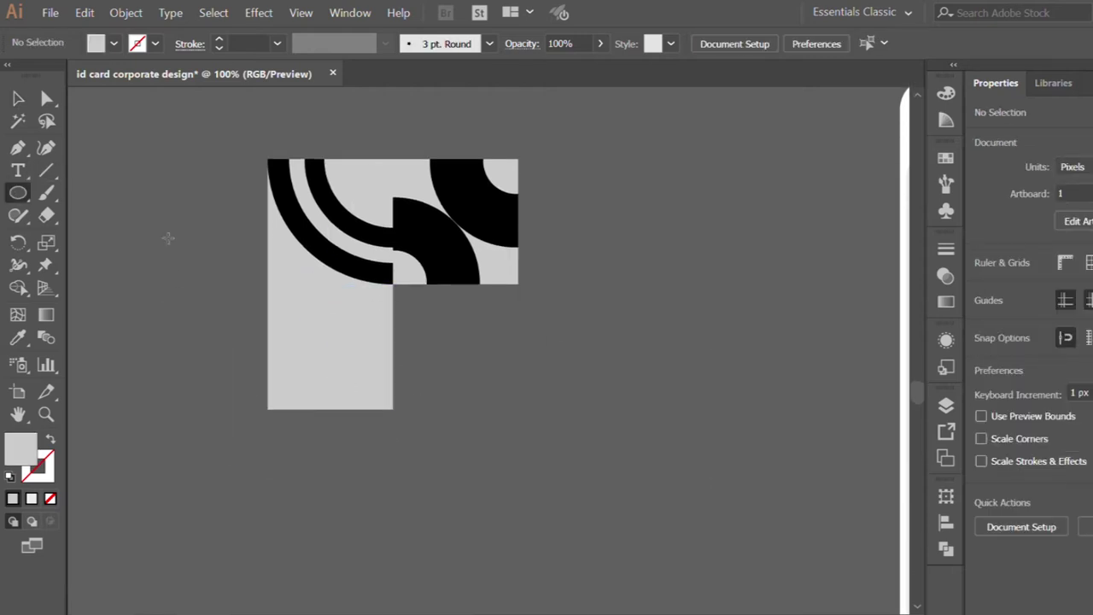
left_click_drag(267, 282, 362, 385)
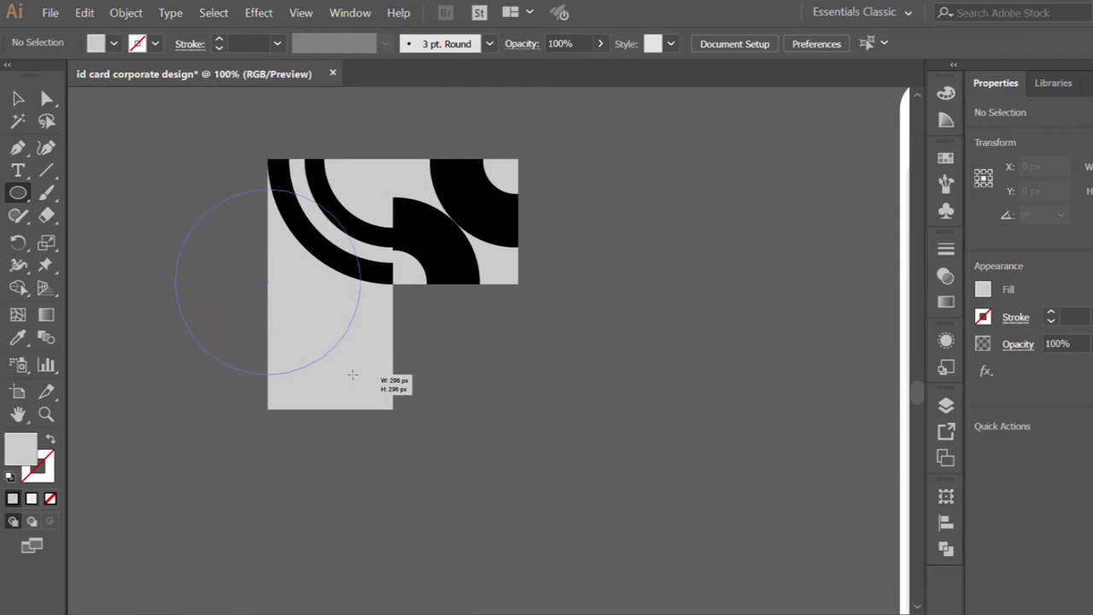
left_click_drag(362, 384, 369, 405)
key("i")
left_click(499, 227)
key("v")
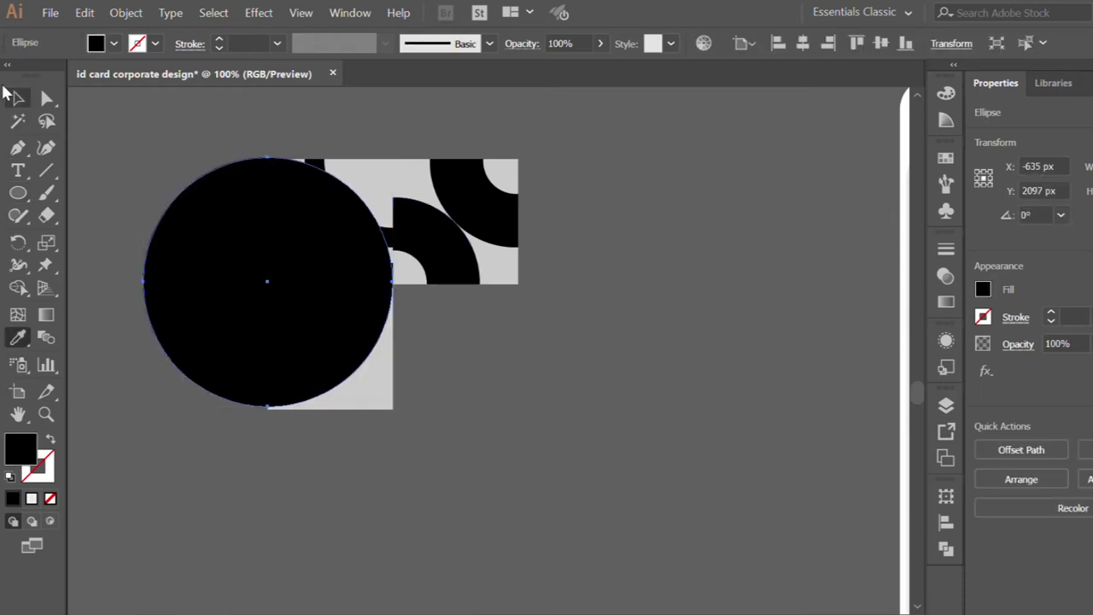
key("ctrl+plus")
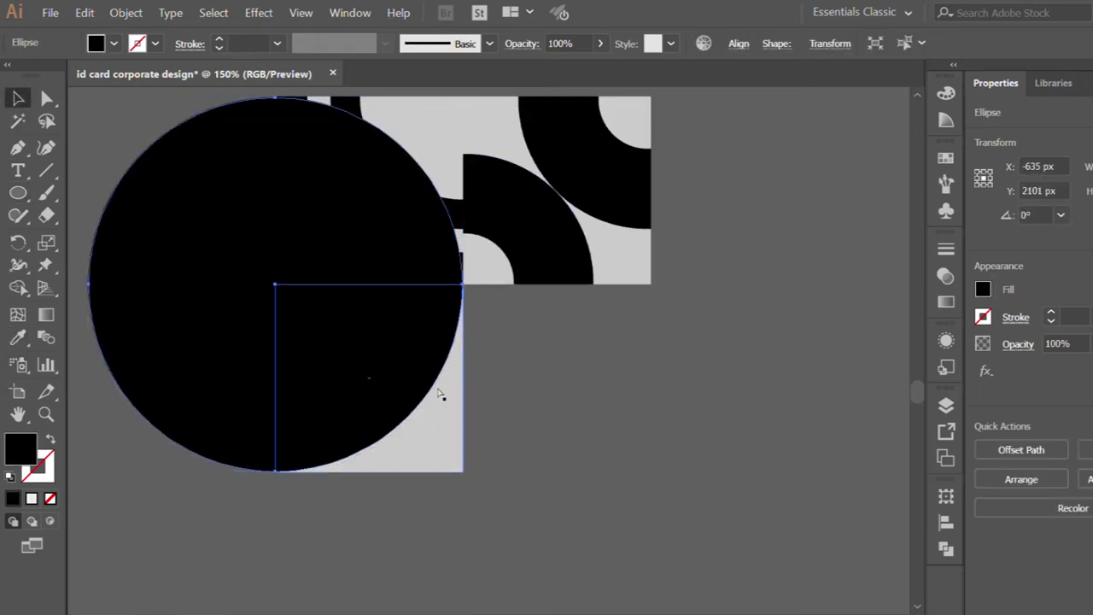
Add a smaller light grey circle inside and punch it out to form a ring.
left_click_drag(461, 469, 318, 326)
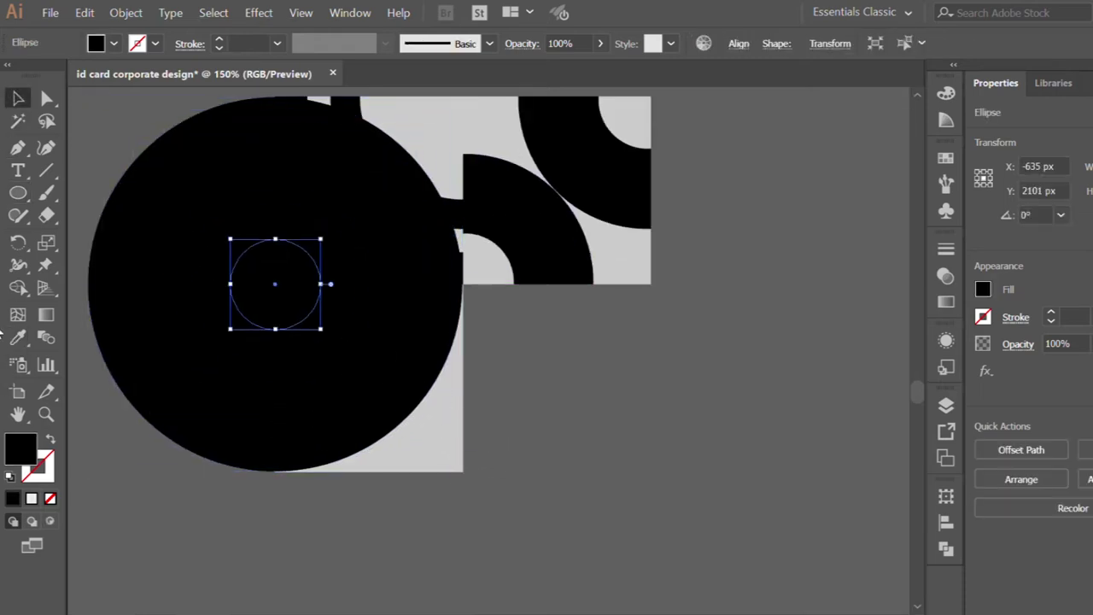
key("i")
left_click(447, 447)
left_click(18, 98)
left_click(136, 286, "shift")
left_click(18, 286)
Trim away the ring pieces outside the square with Shape Builder.
left_click(275, 285, "alt")
key("v")
left_click(412, 427, "shift")
key("shift+m")
left_click(168, 293, "alt")
key("ctrl+minus")
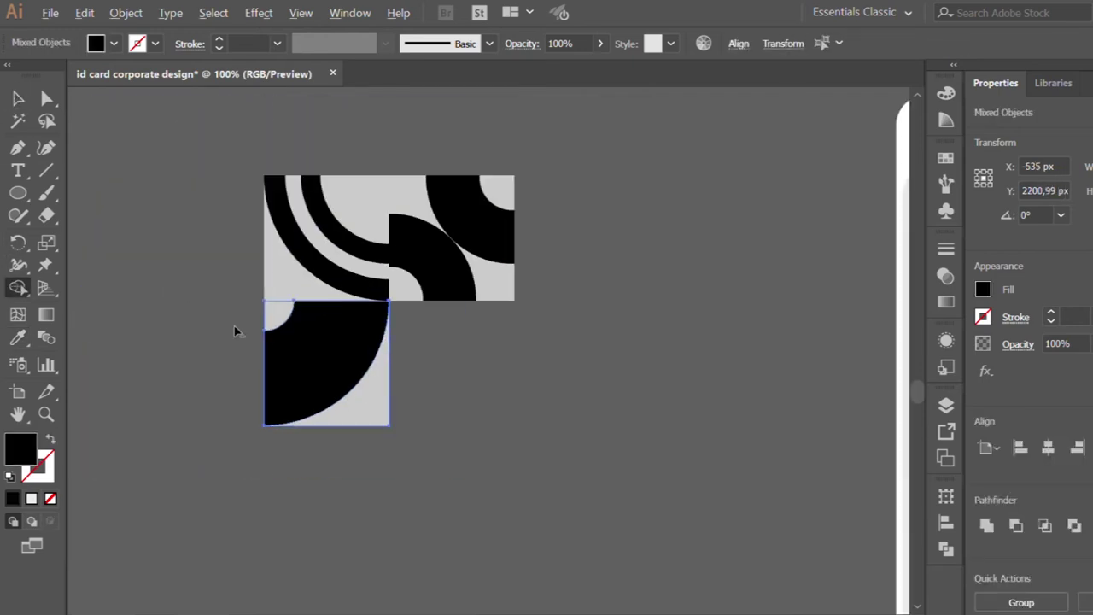
left_click(18, 98)
left_click(250, 303)
key("ctrl+minus")
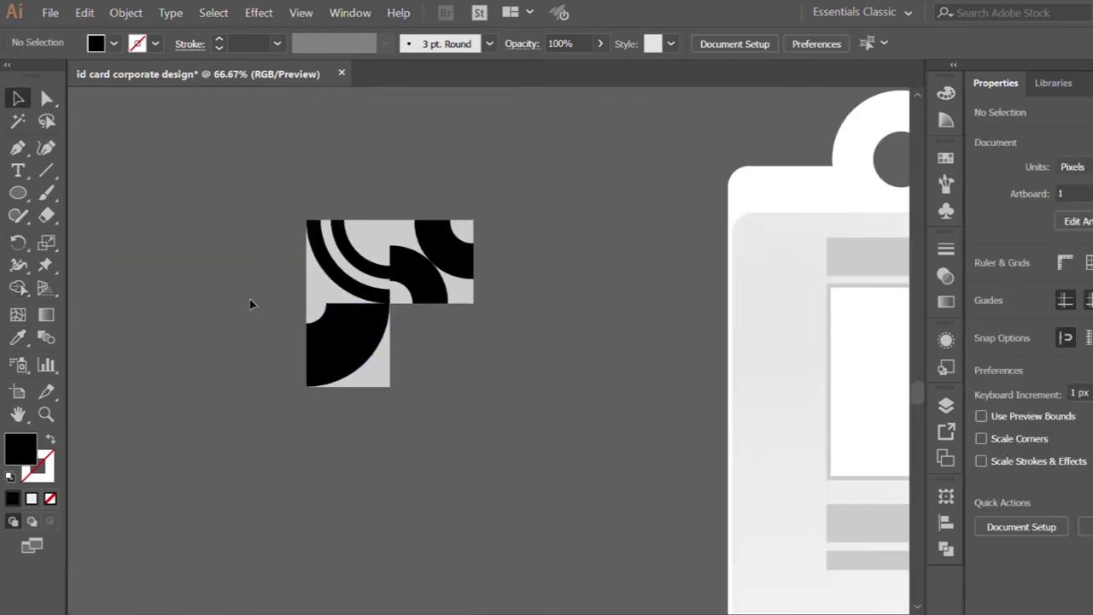
Alt-drag a copy of the grey square directly below the quarter-ring tile.
left_click(362, 381)
left_click_drag(362, 367, 358, 450)
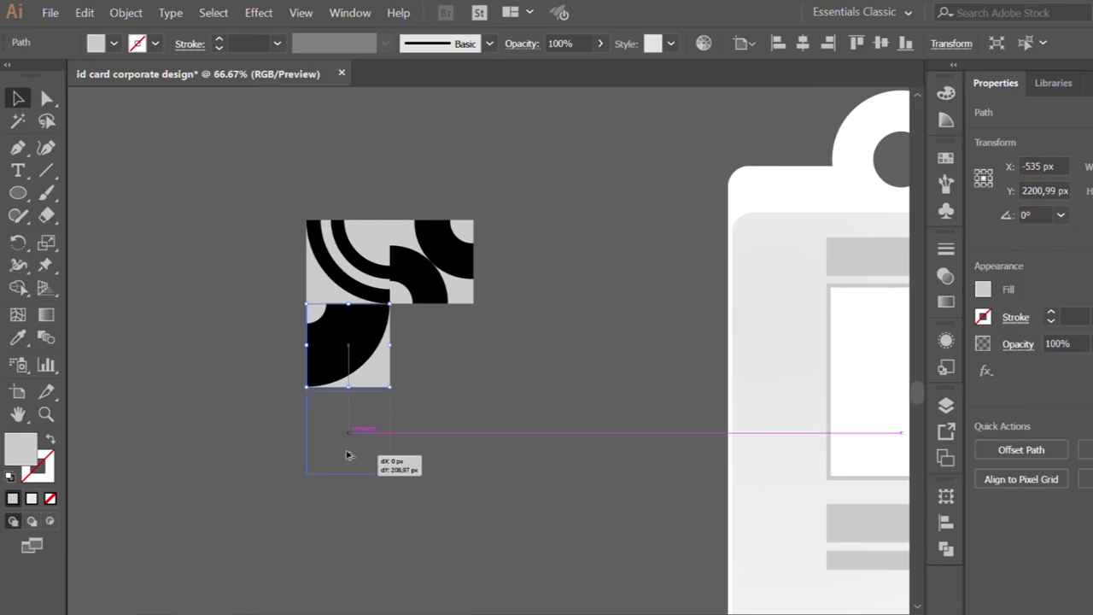
left_click(324, 512)
key("ctrl+plus")
key("ctrl+plus")
scroll(349, 516, "up", 1)
left_click(384, 368)
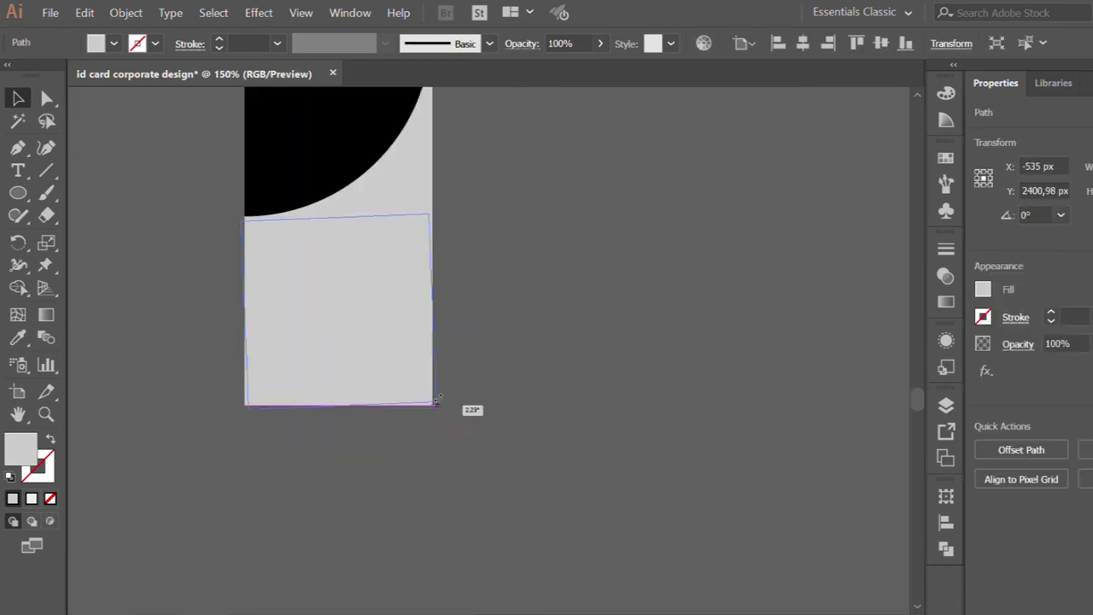
Rotate the new square 45° into a black diamond and shrink it to fit the tile.
left_click_drag(435, 405, 461, 322)
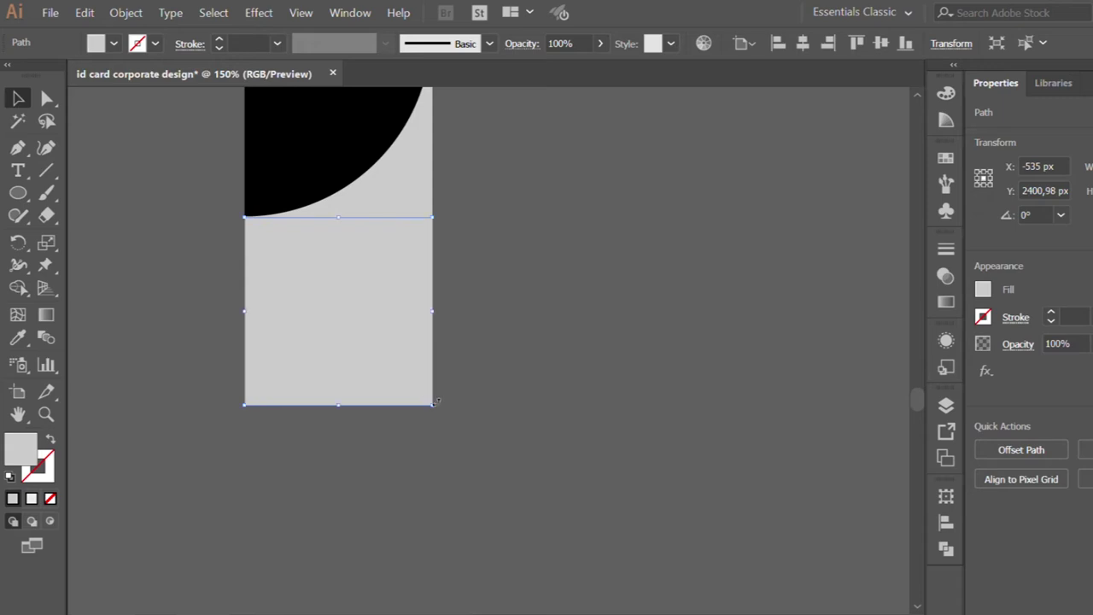
left_click_drag(436, 401, 478, 329)
key("i")
left_click(290, 136)
left_click(18, 98)
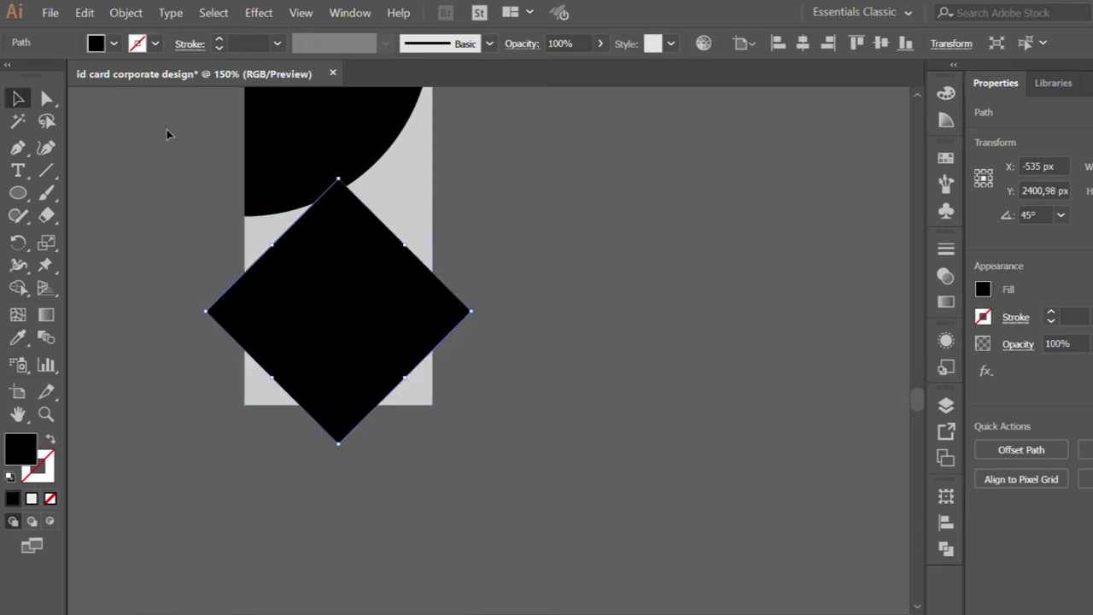
left_click_drag(337, 177, 337, 222)
Scale a smaller diamond copy inside and split it in half with a Pen line.
left_click(239, 277)
left_click(368, 333)
left_click_drag(338, 224, 337, 279)
left_click(16, 148)
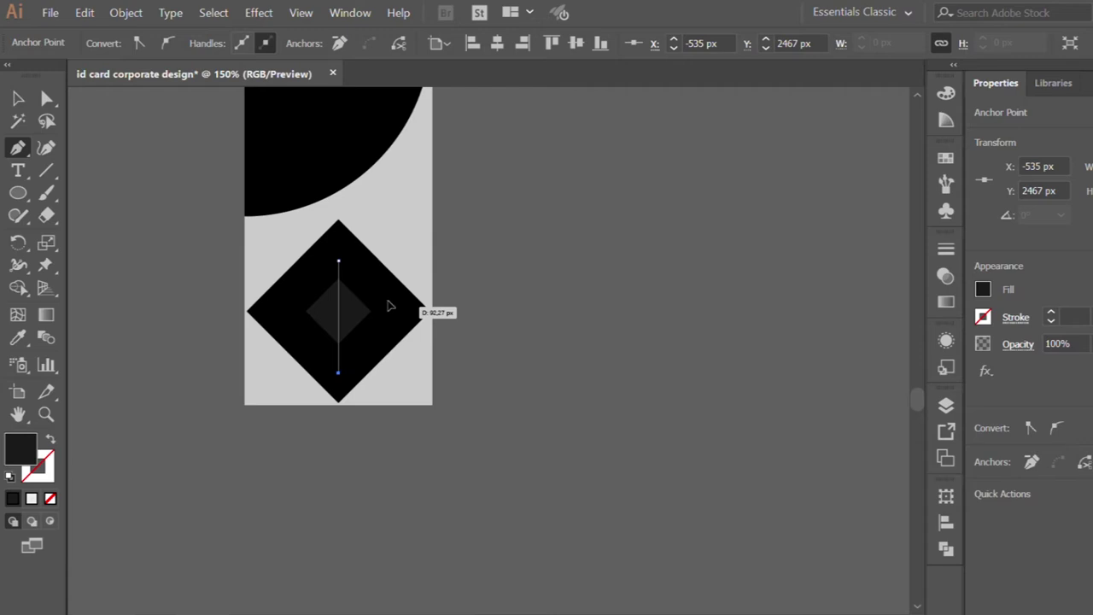
left_click_drag(401, 309, 336, 261)
left_click(12, 88)
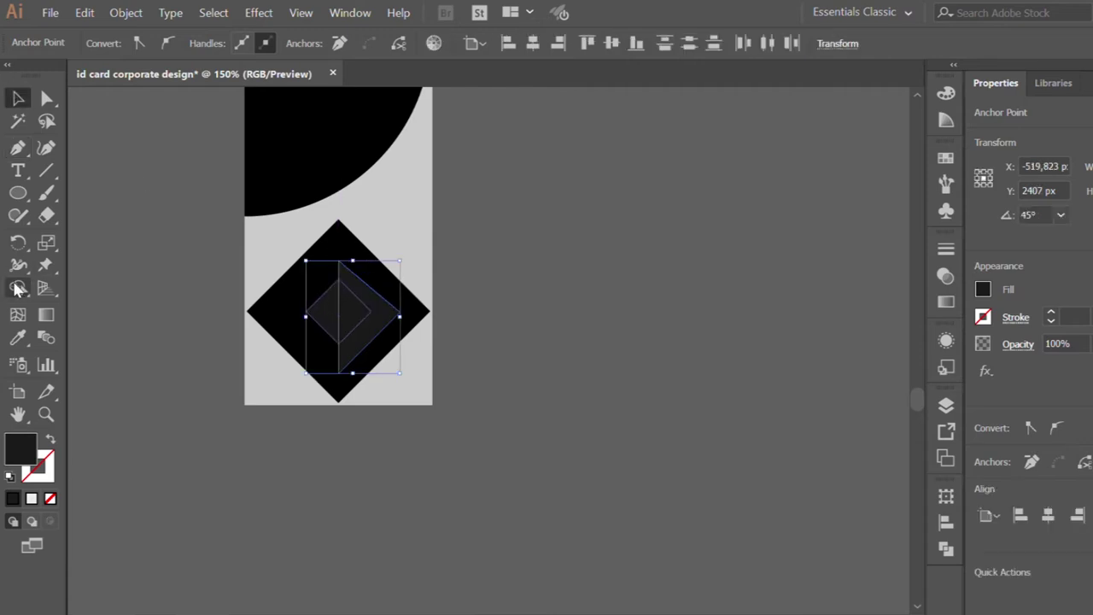
key("ctrl+z")
left_click(15, 96)
key("ctrl+z")
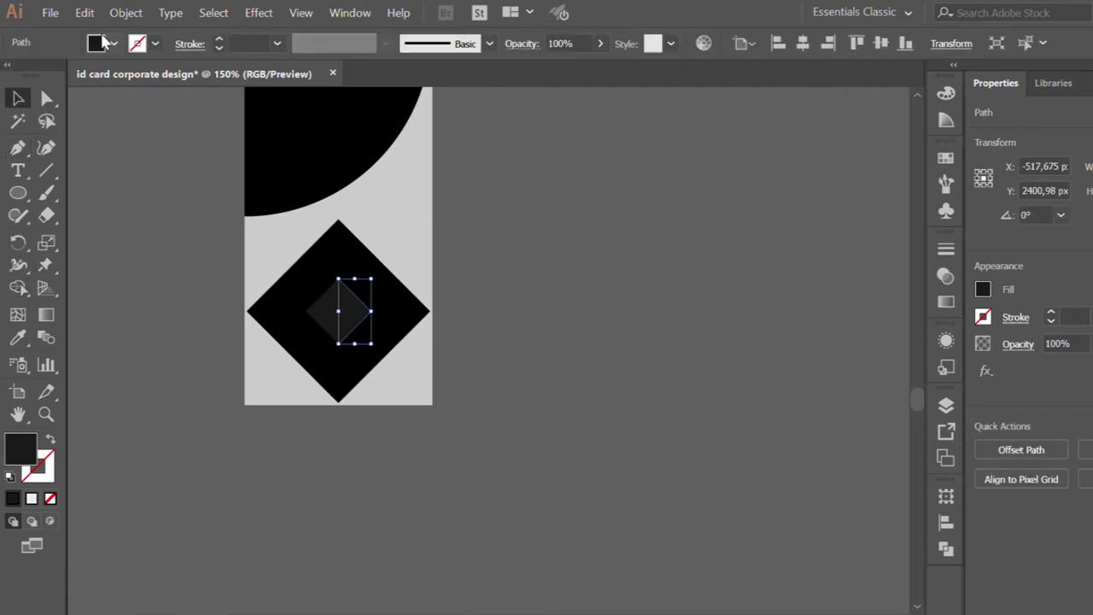
Alt-drag another plain grey square below the diamond tile.
left_click(178, 317)
key("ctrl+minus")
key("ctrl+minus")
scroll(180, 319, "up", 1)
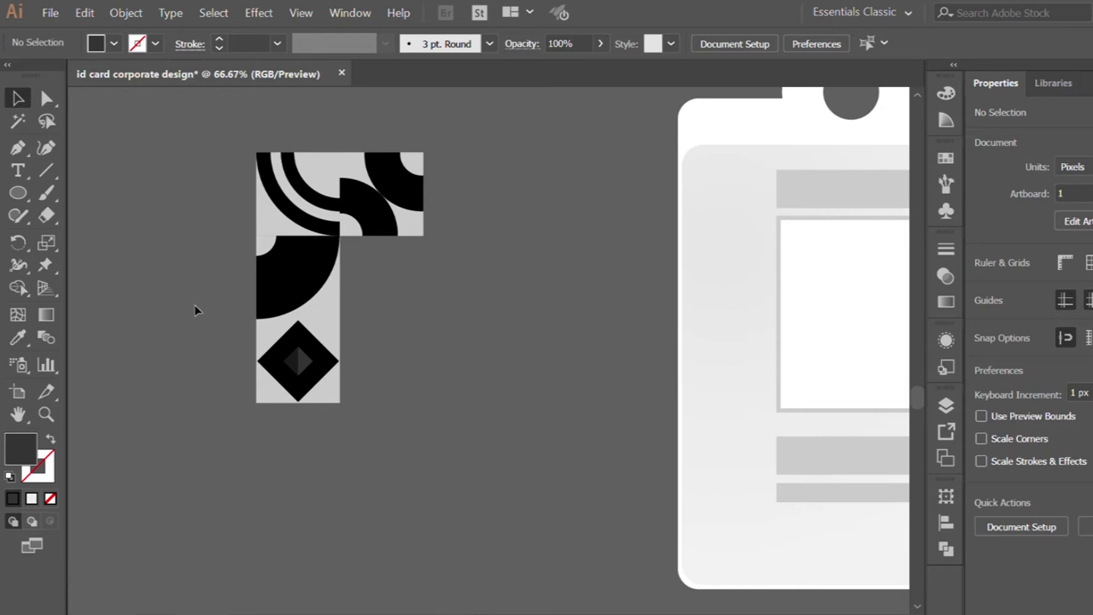
left_click_drag(327, 399, 312, 475)
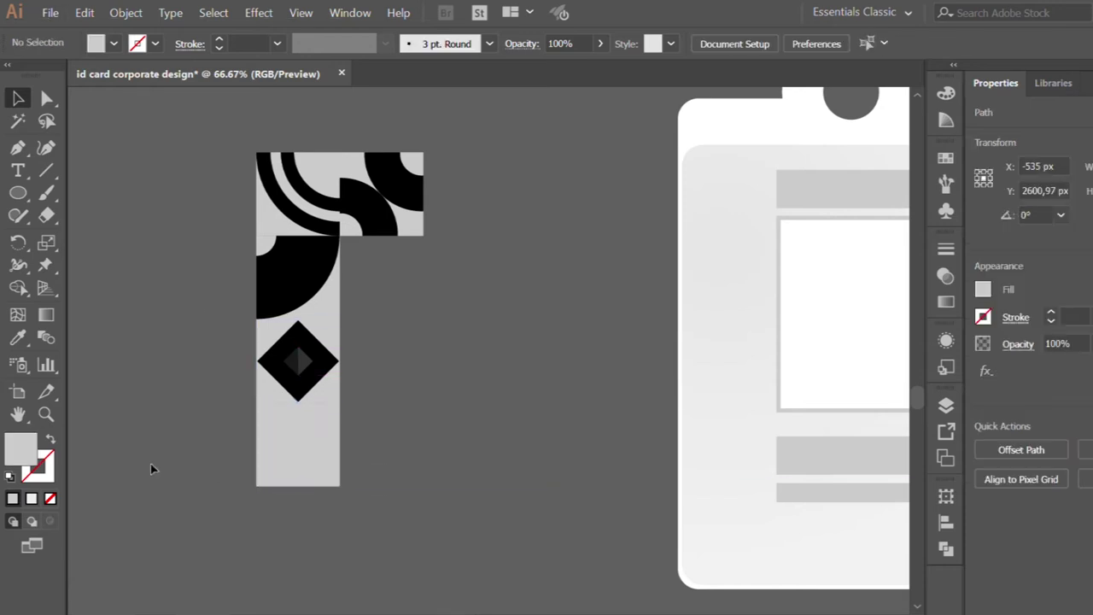
Draw a black triangle across the top of the lower tile with the Pen tool.
left_click(151, 469)
key("ctrl+plus")
key("ctrl+plus")
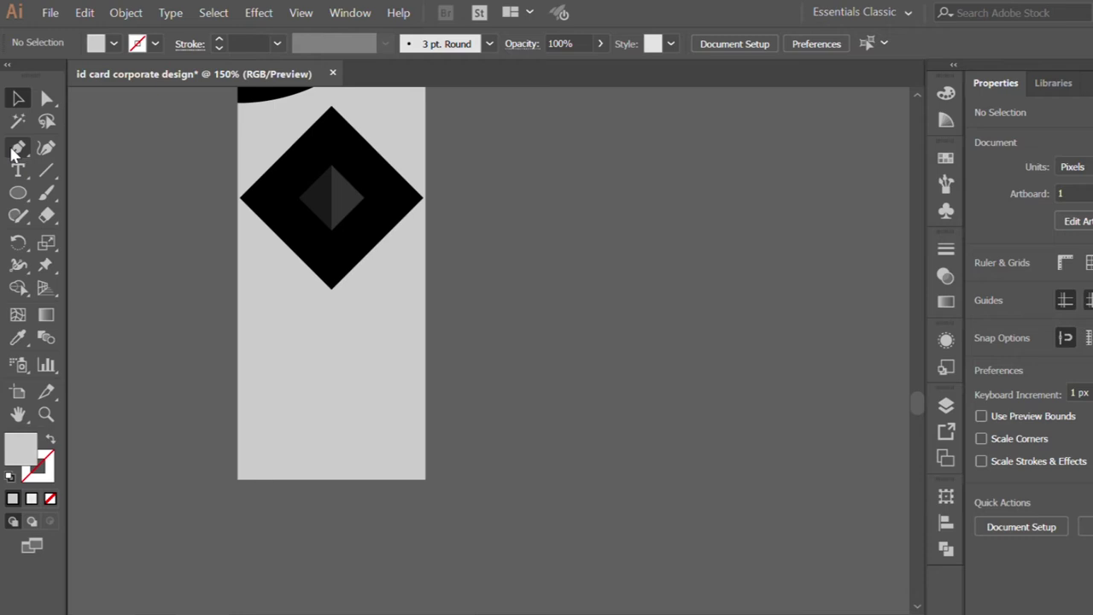
left_click(16, 149)
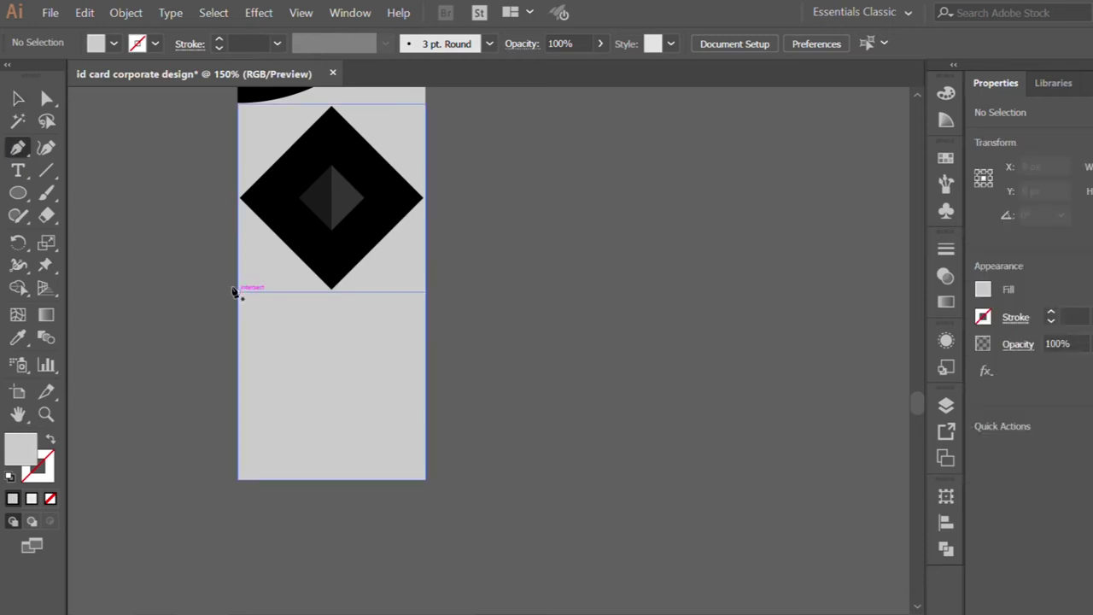
left_click(233, 290)
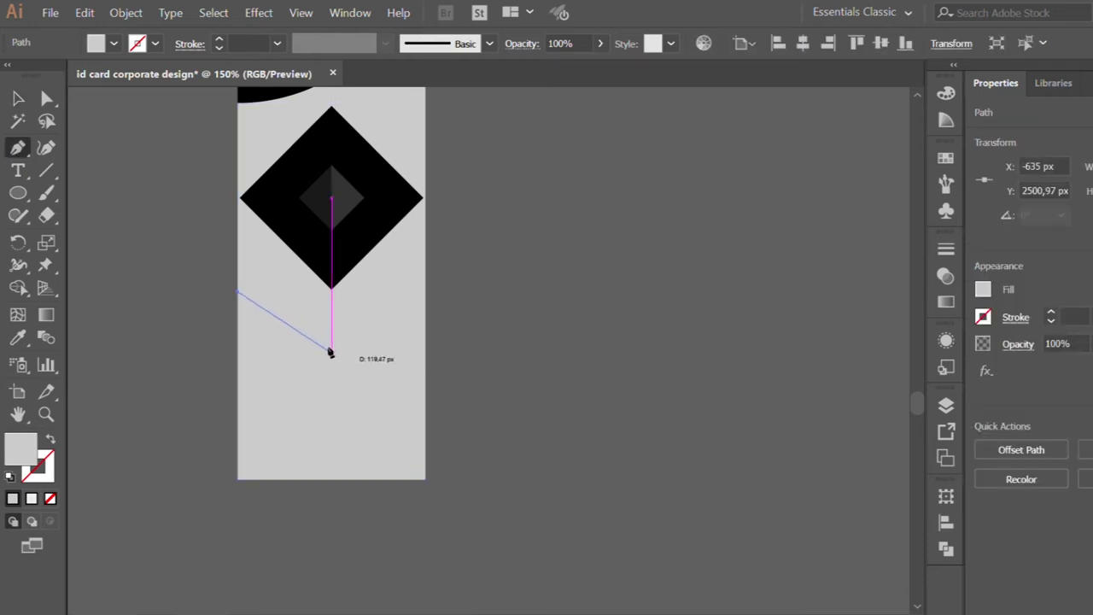
left_click(331, 351)
left_click(425, 291)
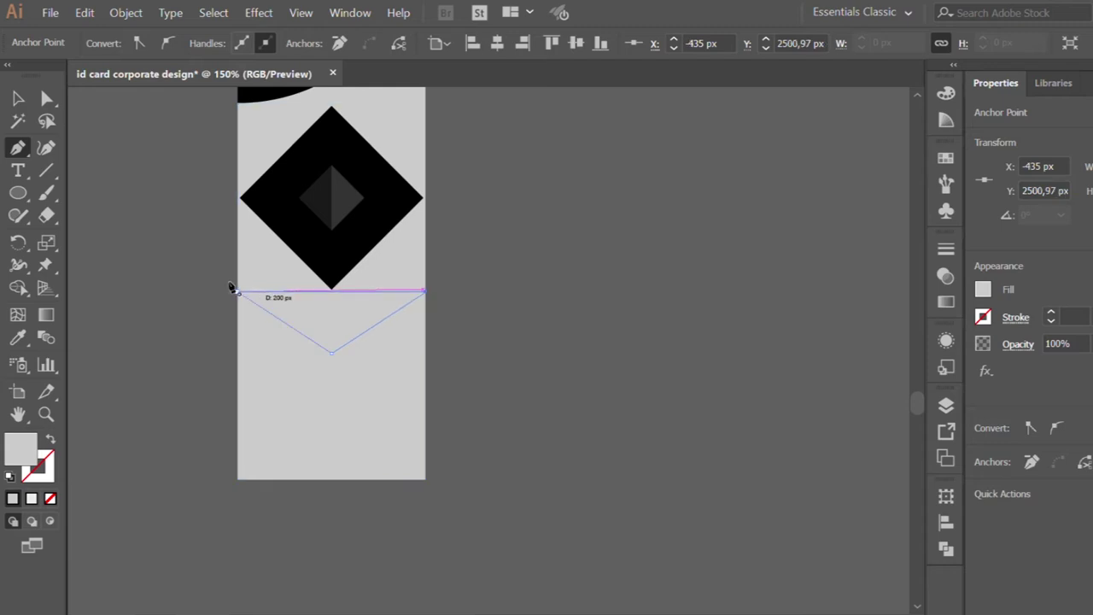
left_click(287, 231)
key("v")
left_click(130, 221)
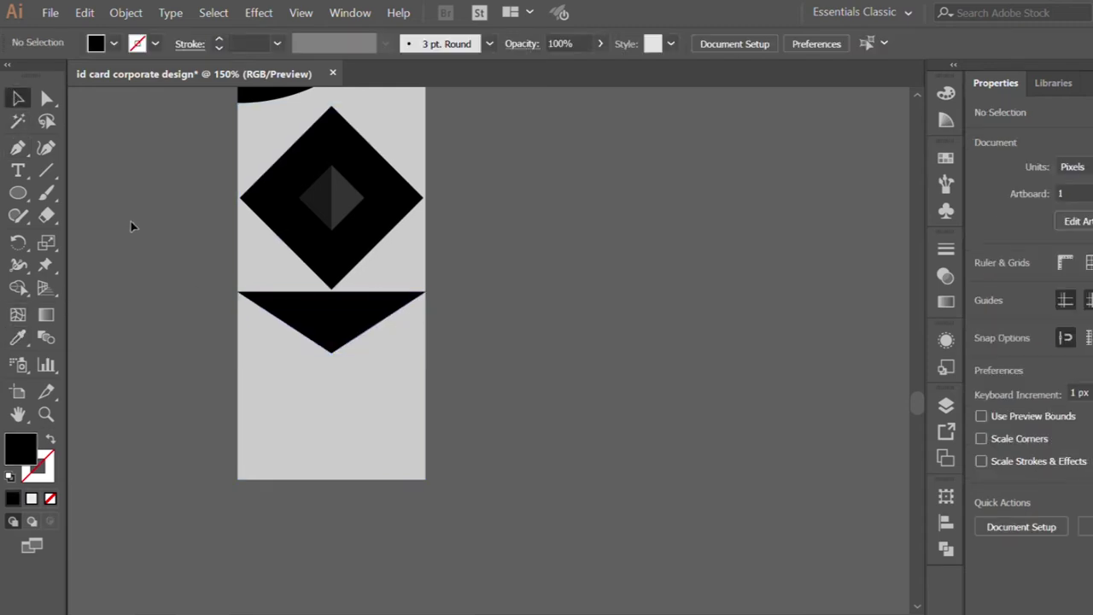
Draw a left-side triangle and colour it dark grey with the Eyedropper.
key("p")
left_click(330, 351)
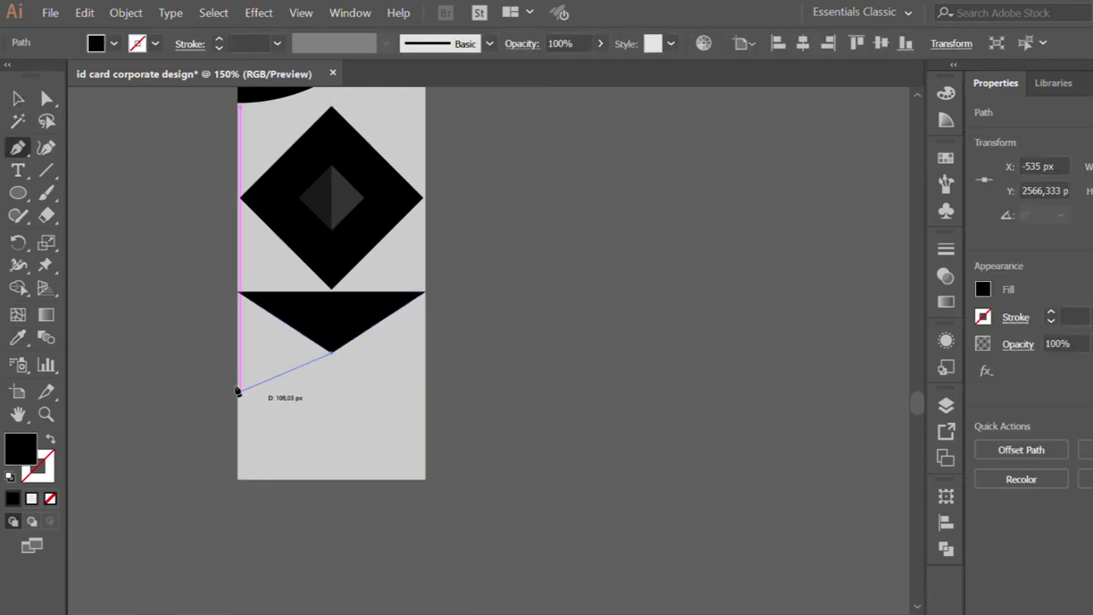
left_click(237, 398)
left_click(237, 292)
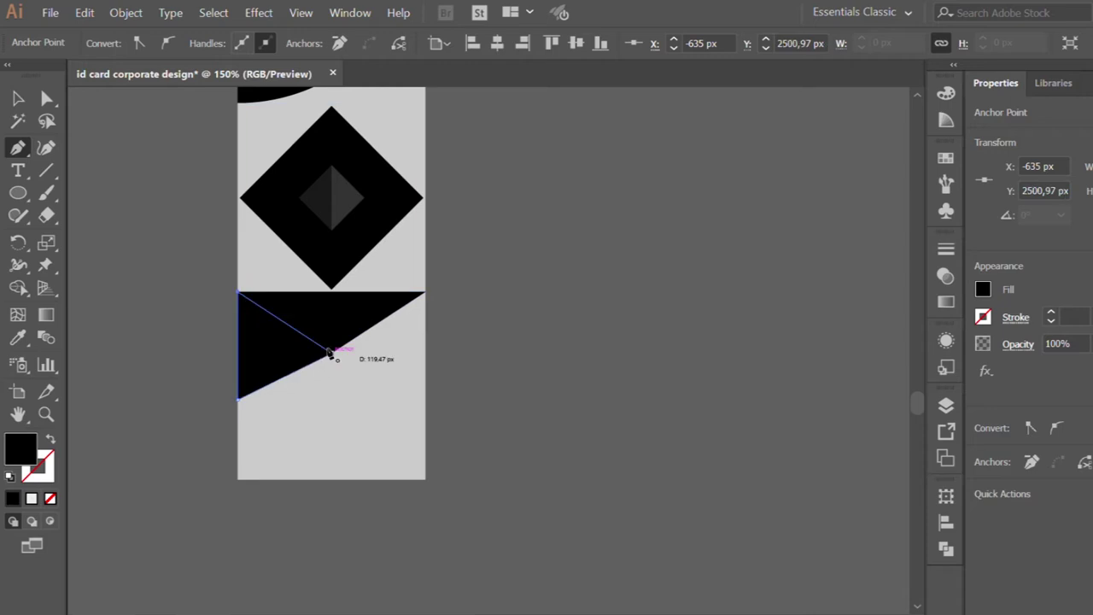
left_click(19, 338)
left_click(350, 195)
left_click(18, 98)
key("ctrl+shift+a")
Make a 180° rotated copy of the left triangle on the tile's right side.
left_click(19, 150)
left_click(18, 98)
left_click(268, 350)
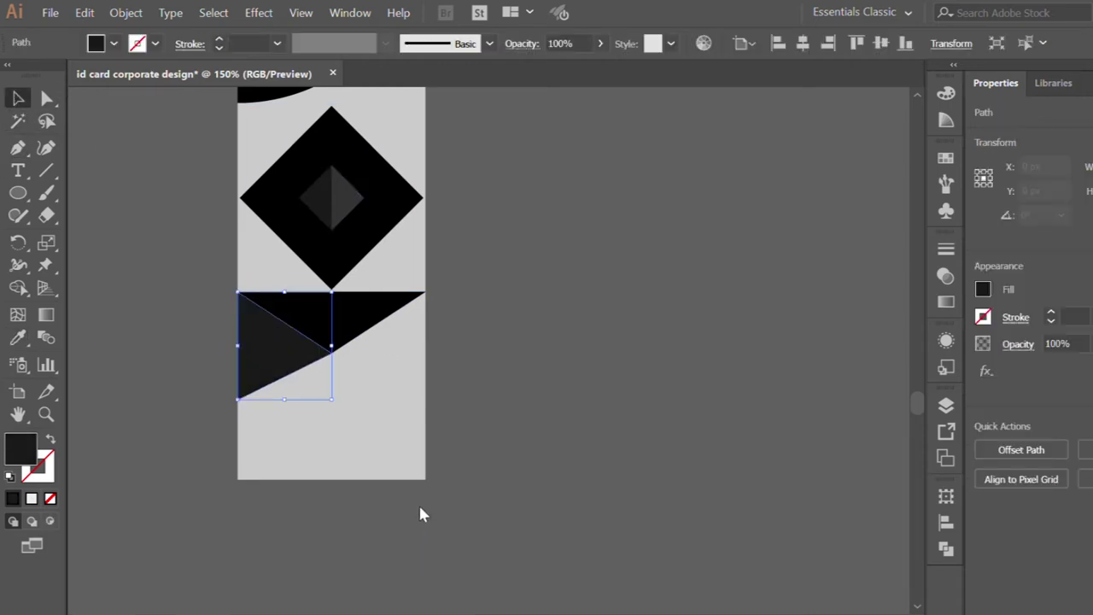
key("ctrl+=")
left_click_drag(281, 353, 406, 353)
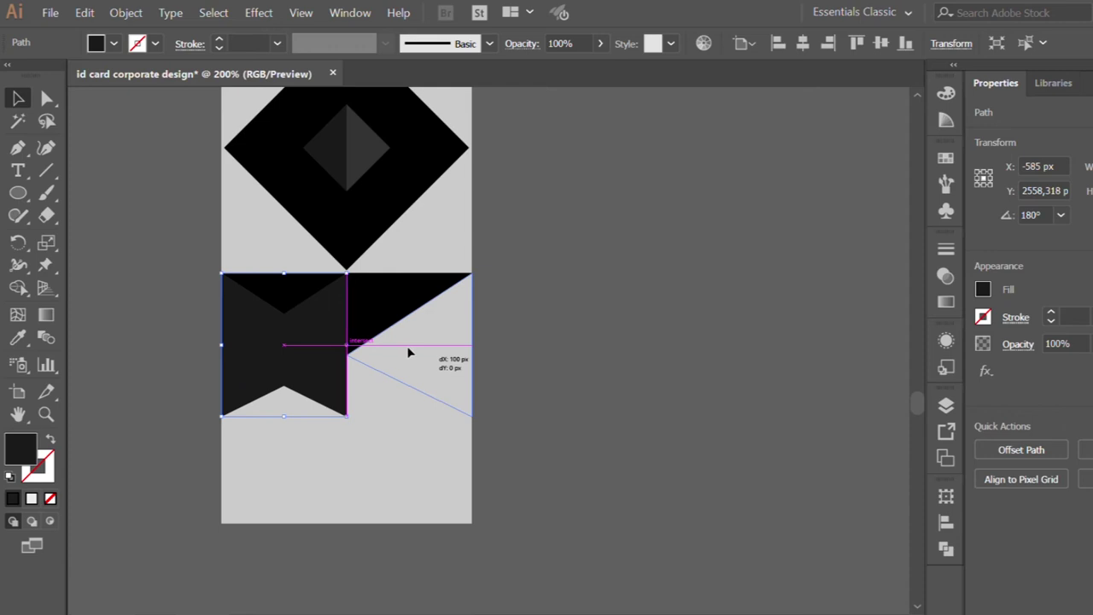
Alt-drag the triangle pair into the tile's lower half.
left_click(281, 360, "shift")
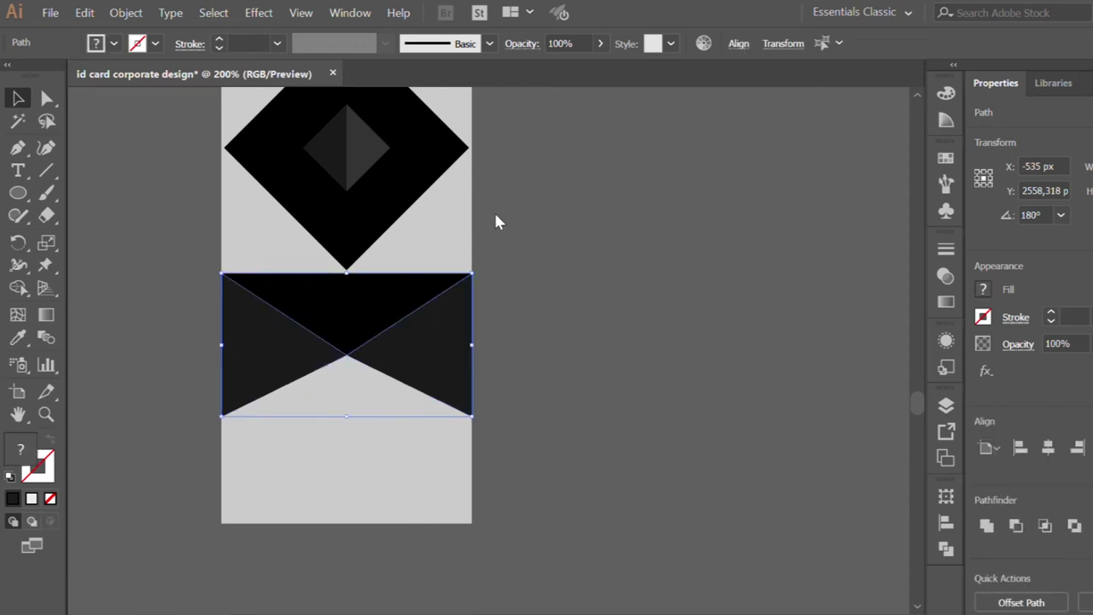
mouse_move(357, 382)
left_mouse_down()
mouse_move(342, 409)
mouse_move(346, 488)
left_mouse_up()
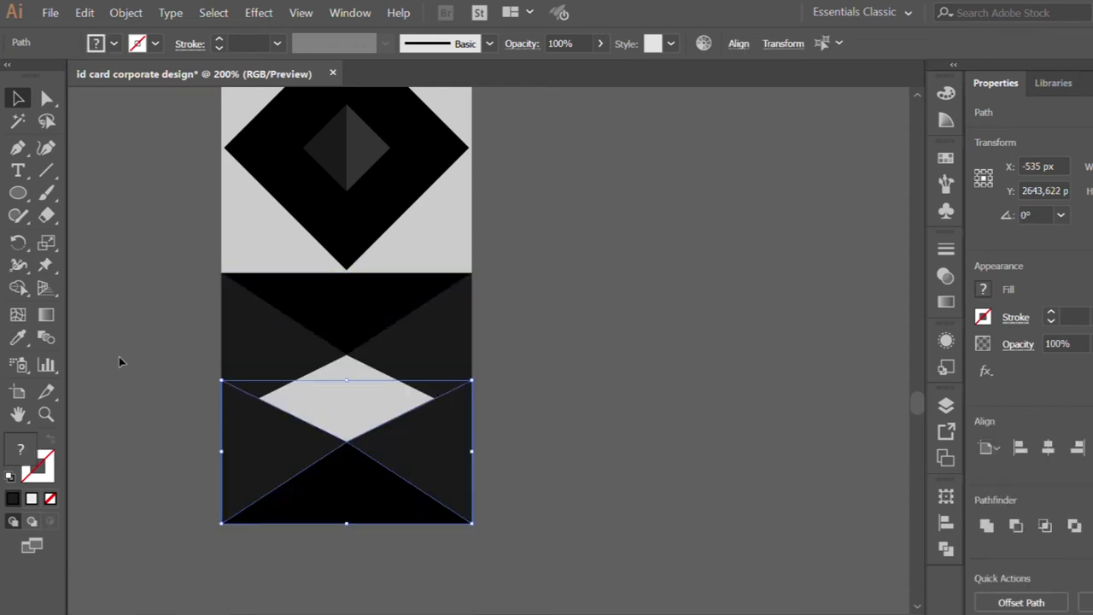
left_click(120, 356)
key("ctrl+minus")
key("ctrl+minus")
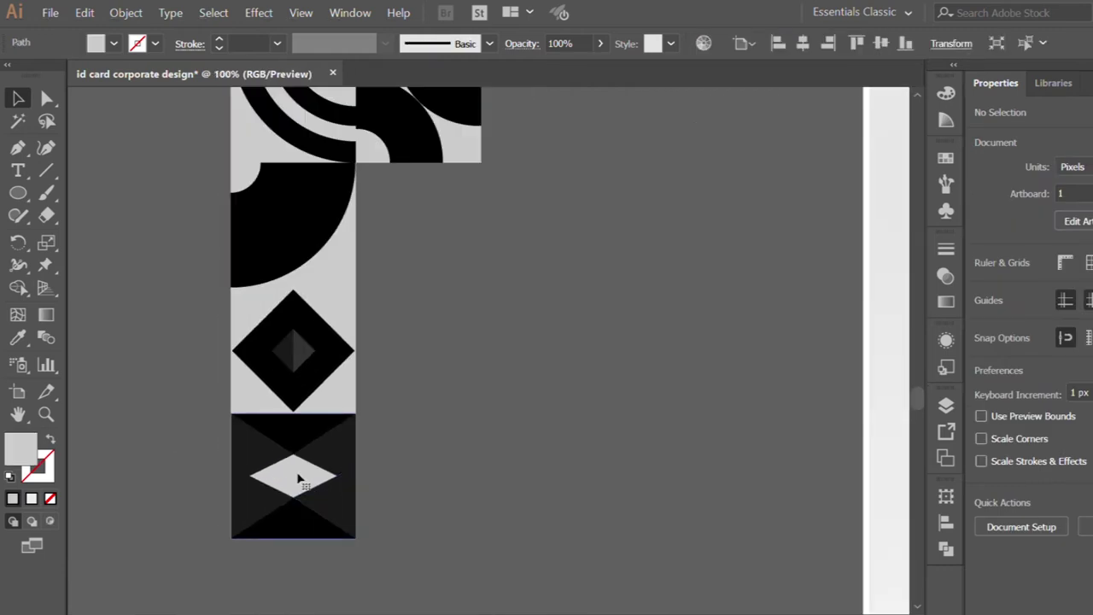
Delete the light background squares behind the quarter-circle and arc tiles.
scroll(522, 454, "down", 2)
key("ctrl+minus")
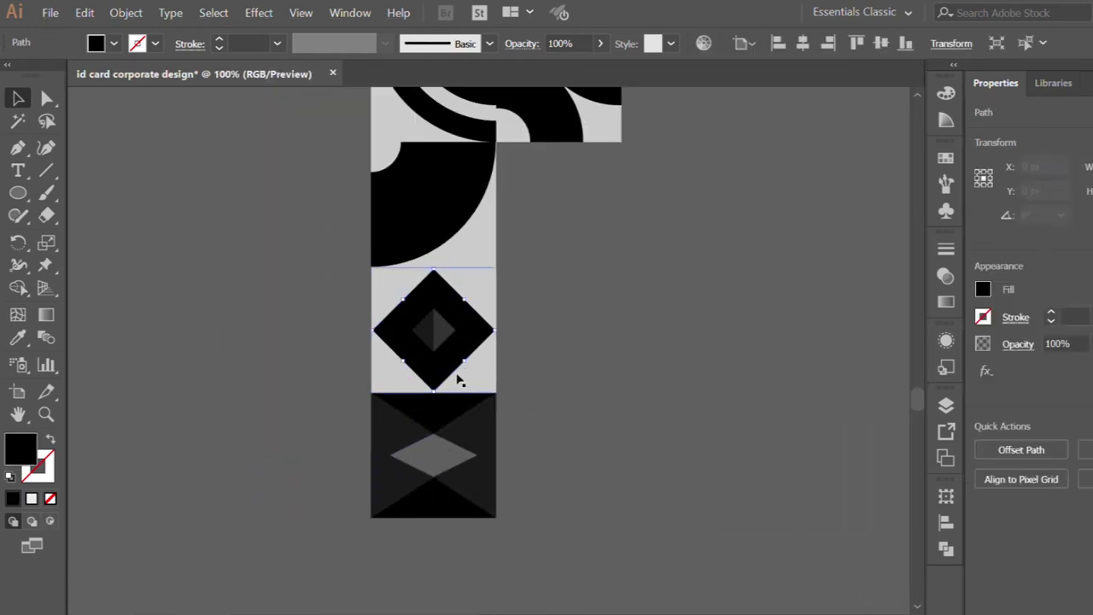
key("Delete")
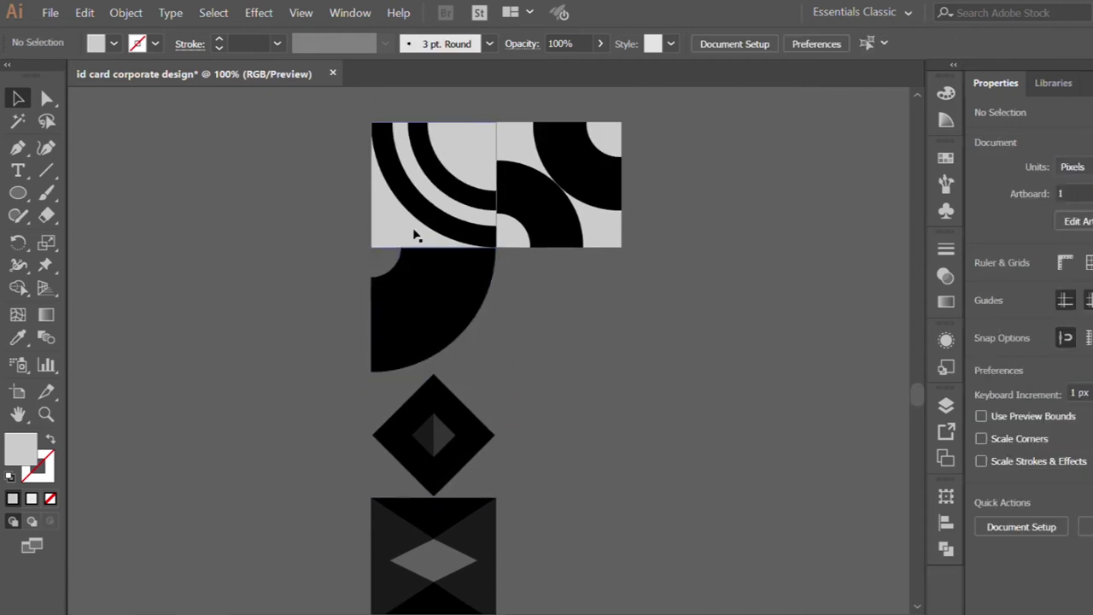
left_click(415, 232)
left_click(407, 234)
key("Delete")
Ungroup the right-hand tile and delete its light background square.
left_click(595, 237)
key("shift+ctrl+g")
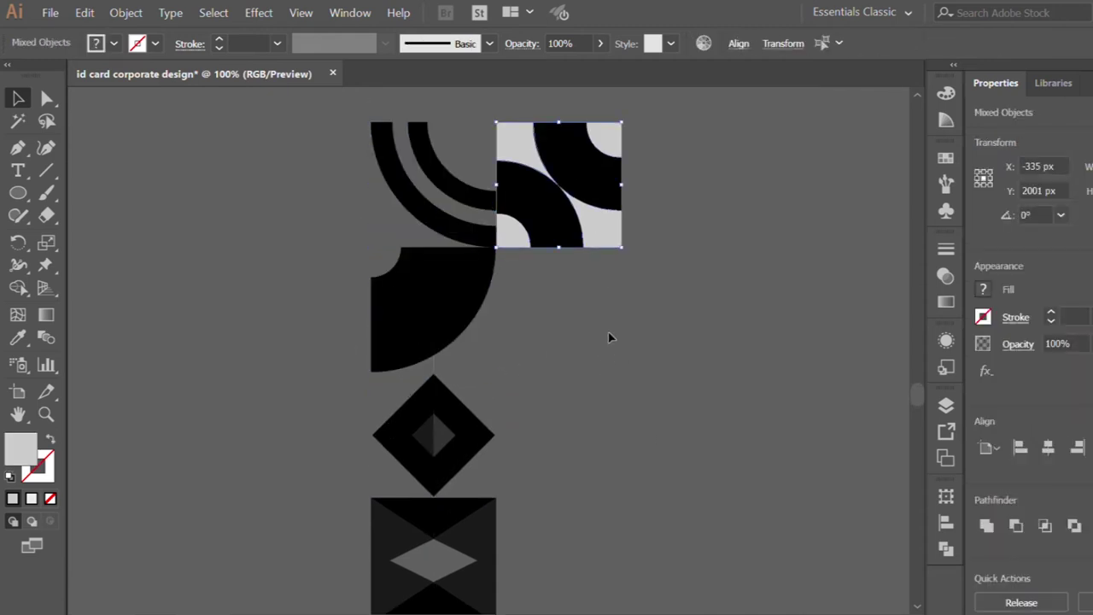
key("Delete")
key("ctrl+minus")
key("ctrl+minus")
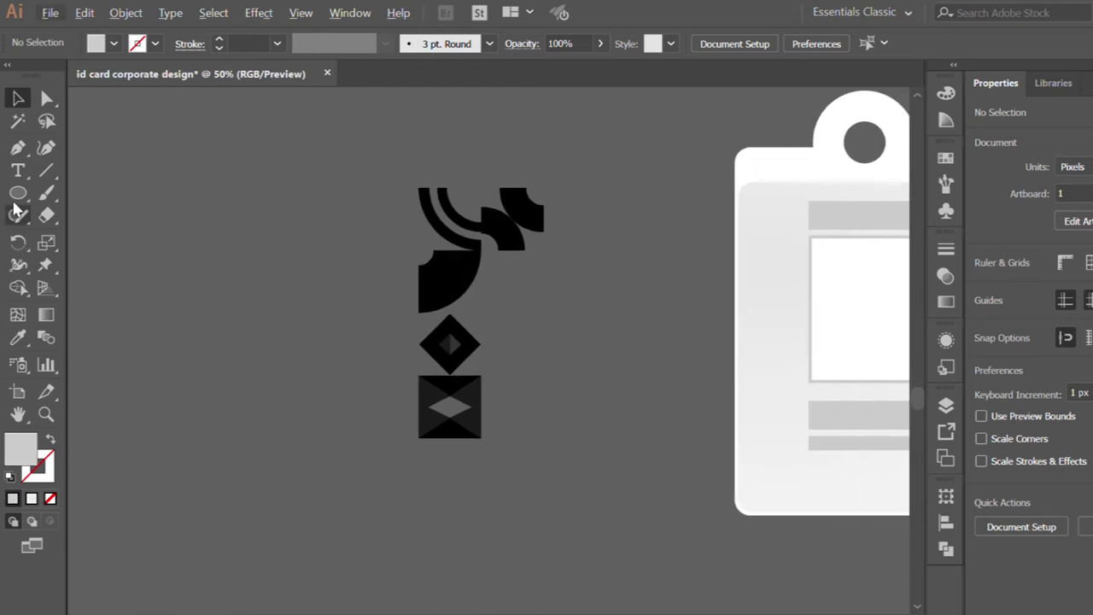
left_click(18, 192)
Draw a small circle below the triangle tile and fill it black.
key("ctrl+plus")
key("ctrl+plus")
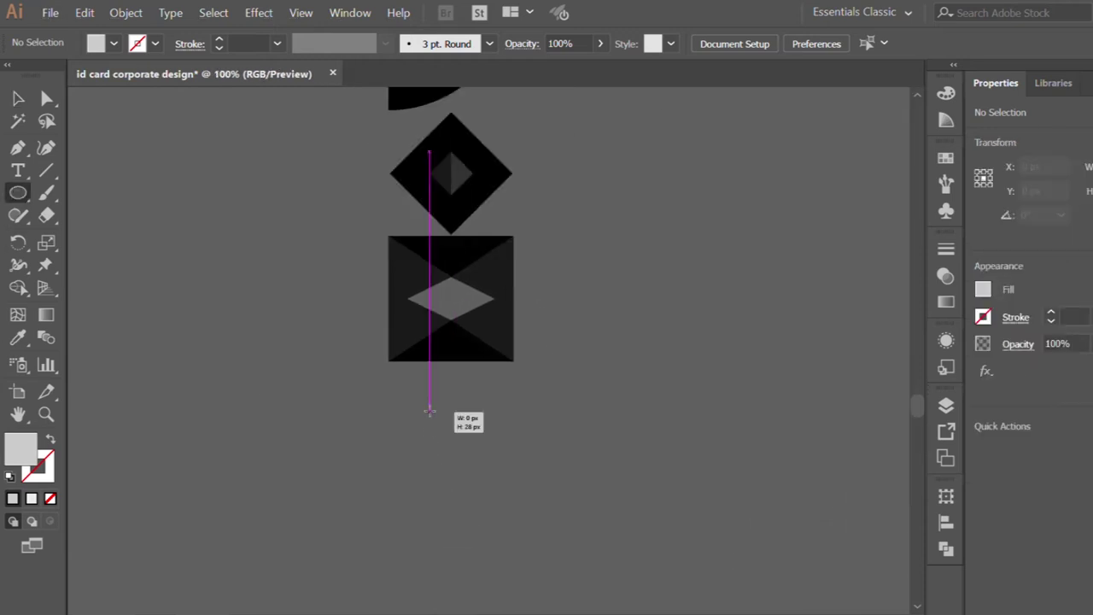
left_click_drag(431, 411, 432, 413)
key("i")
left_click(397, 254)
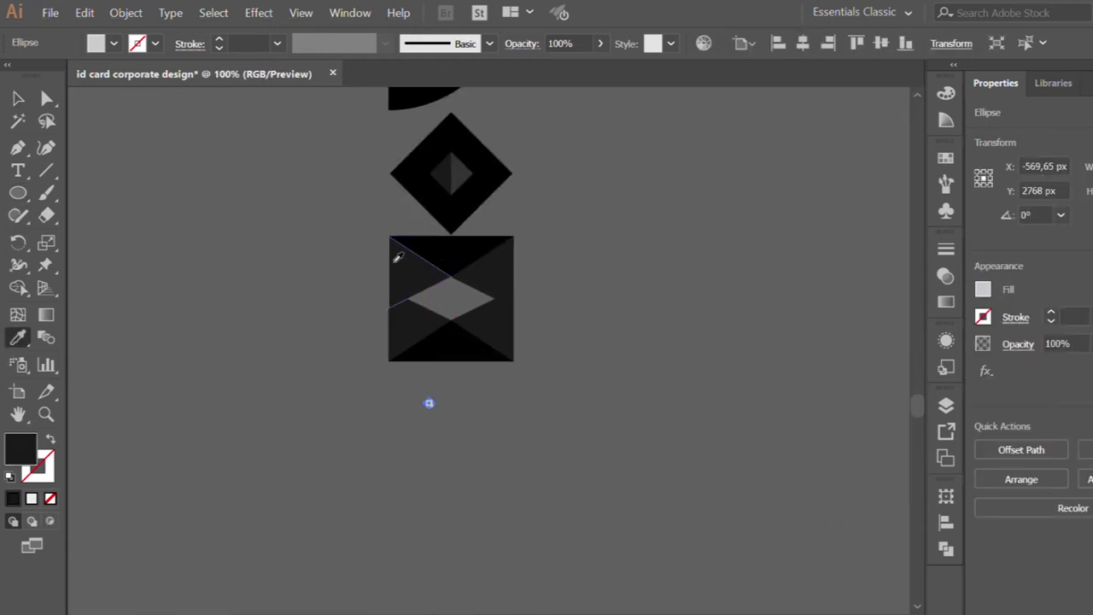
left_click(18, 98)
left_click(437, 402)
key("ctrl+plus")
Repeat the dot into a column of six and copy the column to the right.
mouse_move(413, 394)
left_mouse_down()
mouse_move(377, 472)
mouse_move(383, 445)
left_mouse_up()
key("ctrl+minus")
key("ctrl+d")
key("ctrl+d")
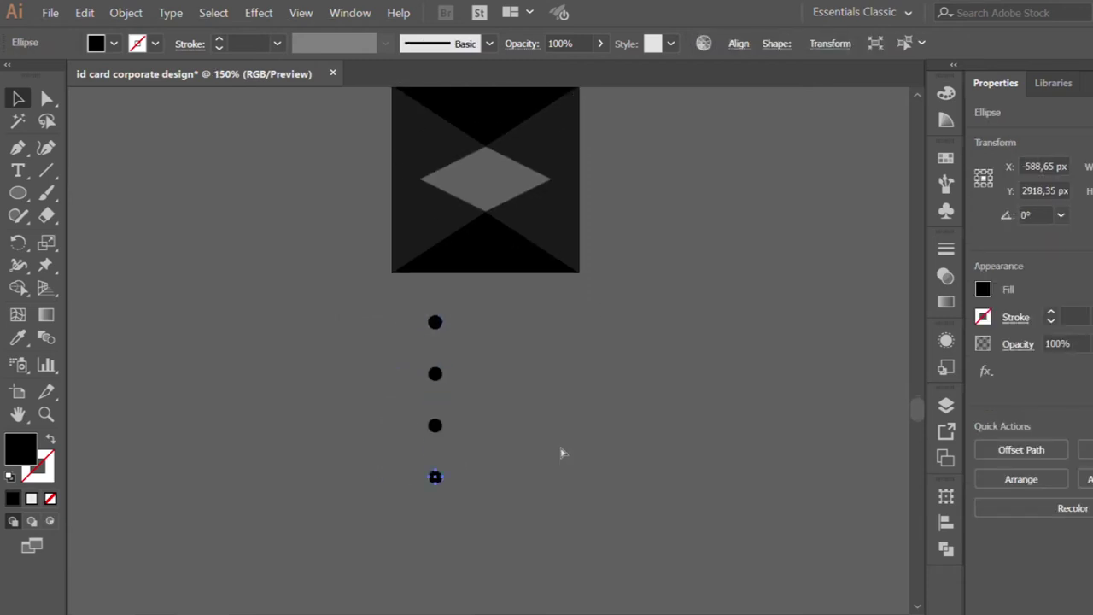
left_click_drag(408, 290, 495, 598)
left_click_drag(431, 476, 525, 477)
left_click(302, 398)
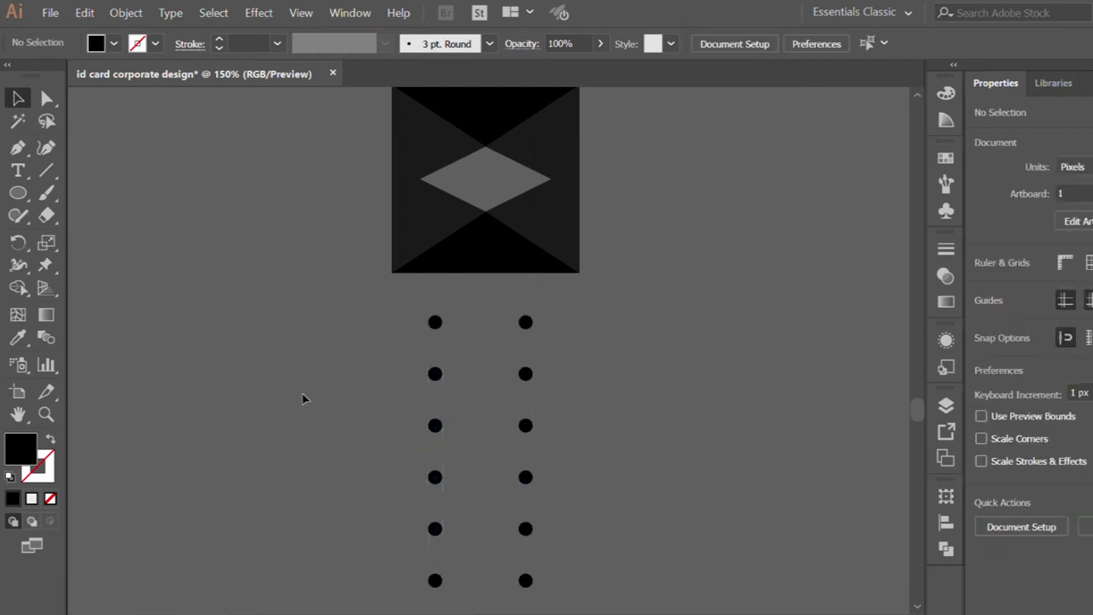
key("ctrl+minus")
key("ctrl+minus")
key("ctrl+minus")
Group the pattern strip and align it with the ID card's top-left corner.
scroll(270, 196, "up", 1)
left_click_drag(271, 196, 495, 378)
key("ctrl+g")
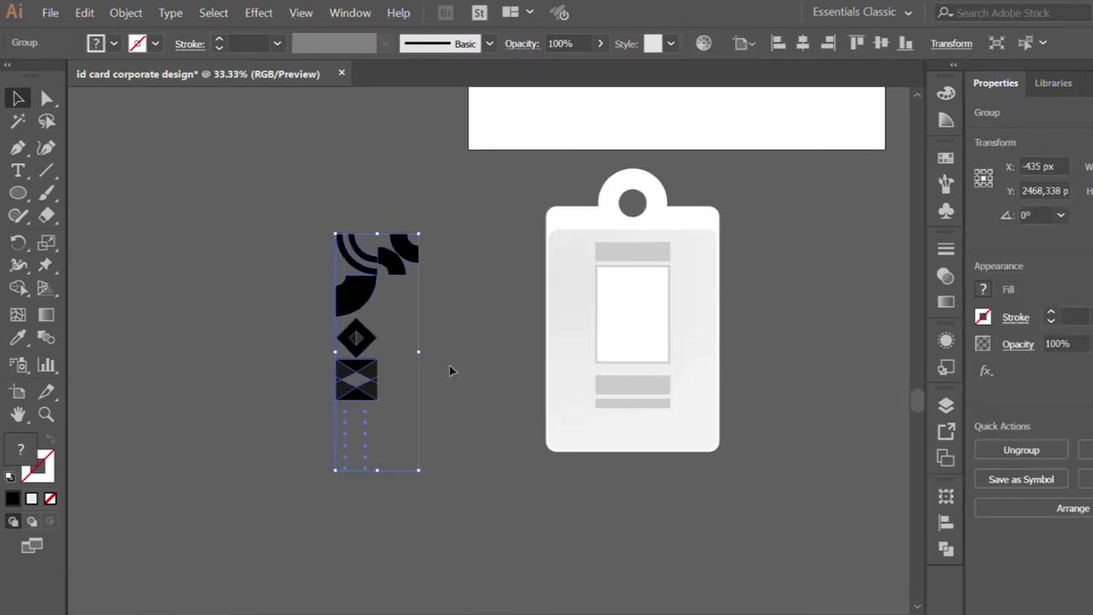
left_click_drag(359, 271, 569, 268)
key("ctrl+plus")
key("ctrl+plus")
key("ctrl+plus")
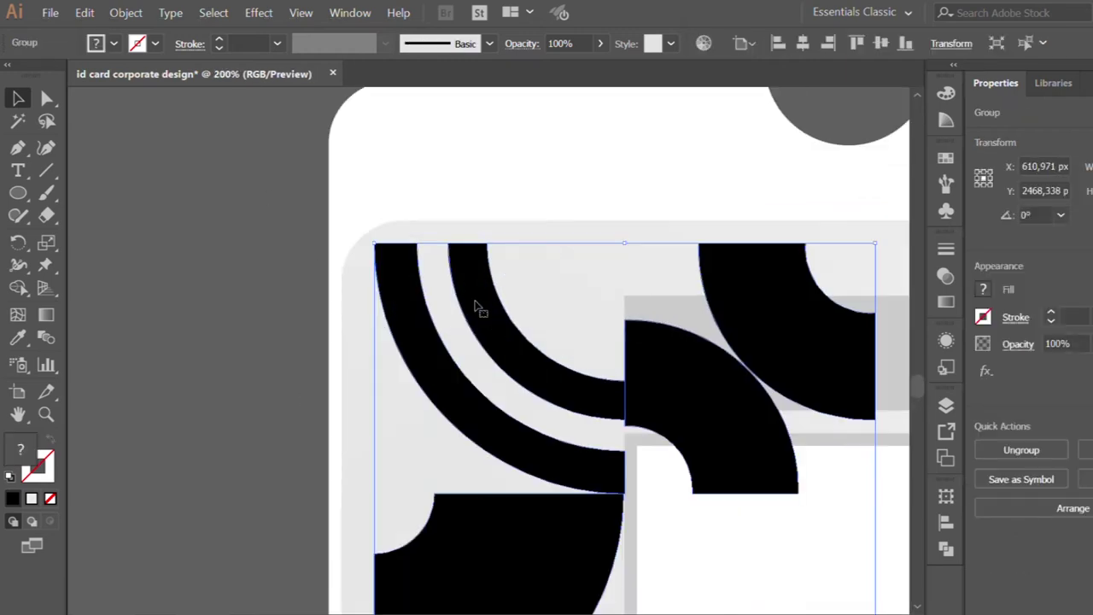
left_click_drag(490, 286, 451, 264)
left_click_drag(457, 267, 457, 267)
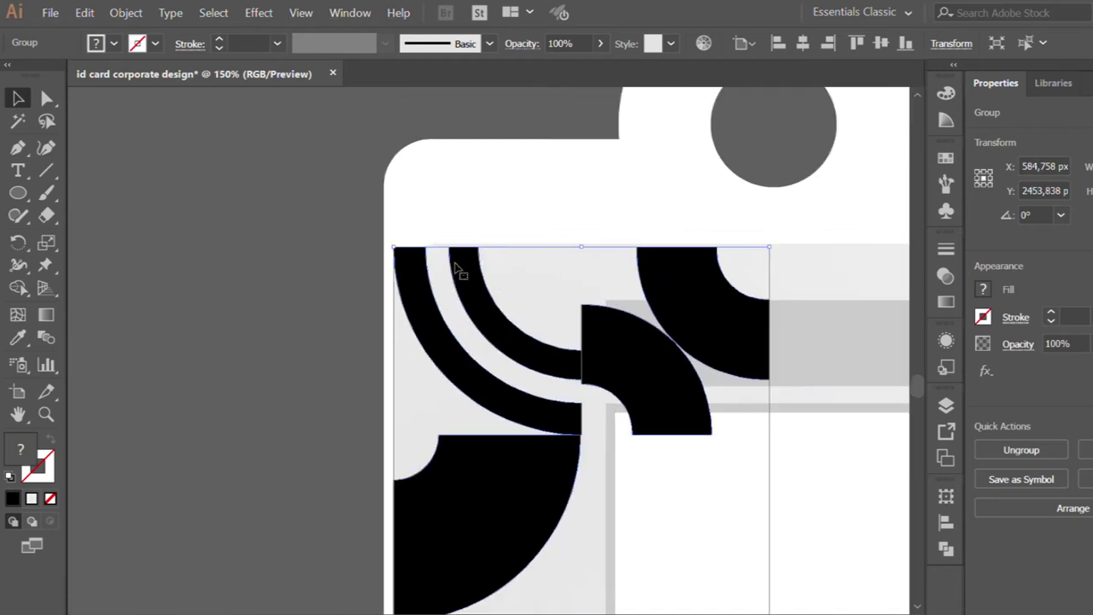
key("ctrl+0")
Scale the pattern down to fit the card's height.
scroll(476, 505, "down", 2)
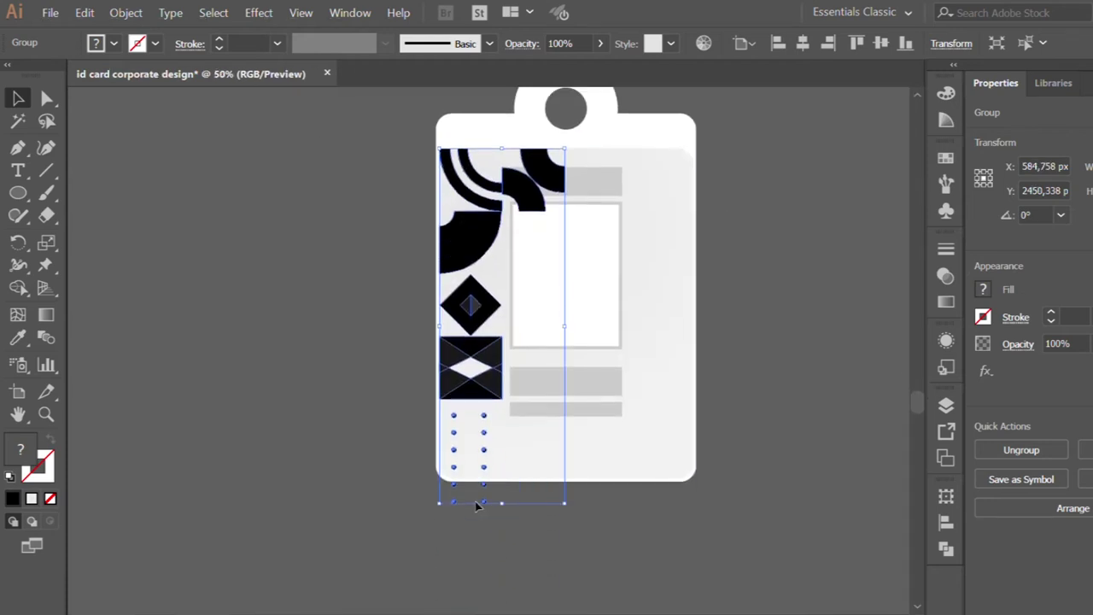
left_click_drag(564, 502, 543, 447)
left_click(454, 520)
key("ctrl+equal")
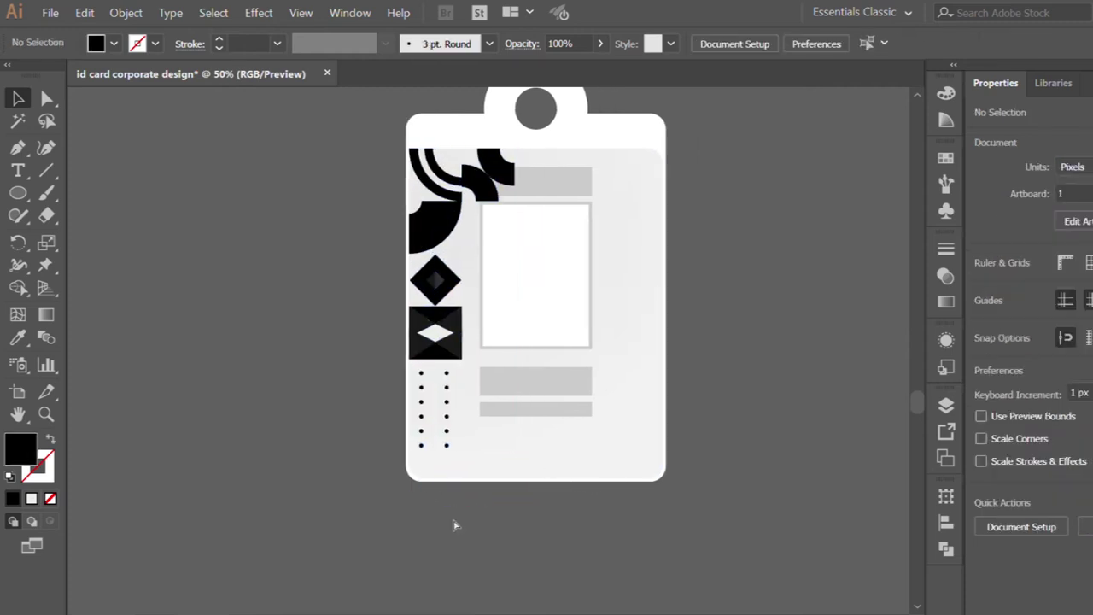
left_click_drag(512, 537, 543, 130)
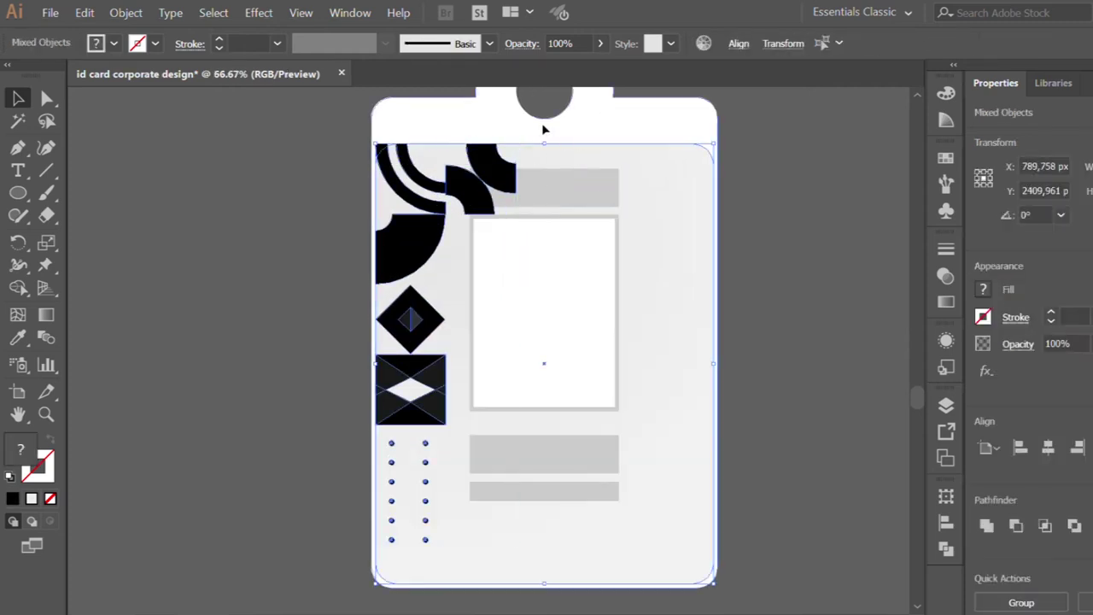
left_click(292, 162)
scroll(292, 163, "up", 1)
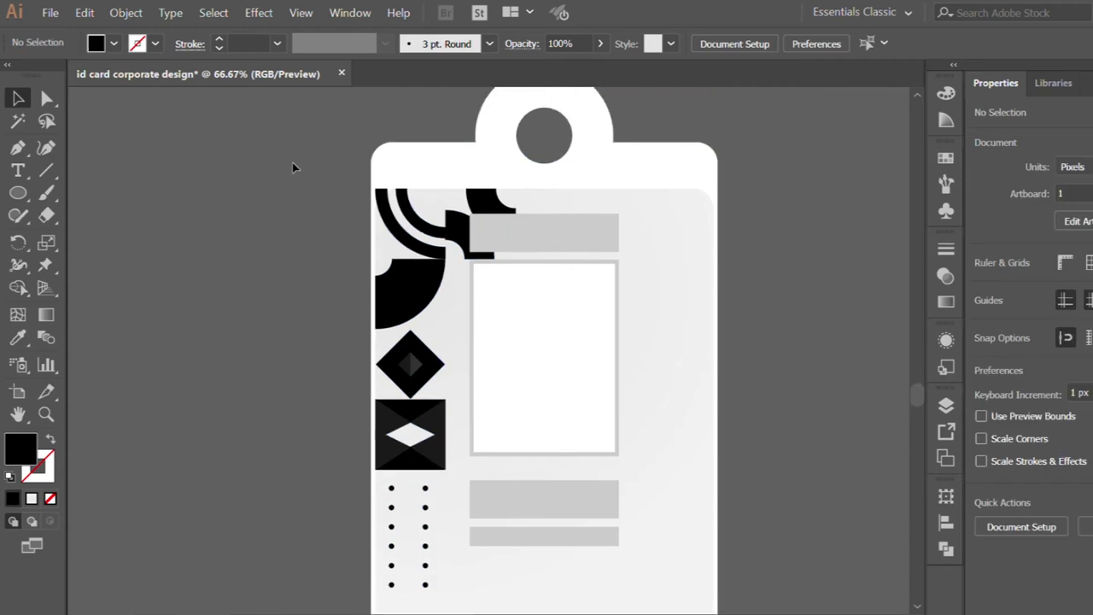
Colour the outer and inner rings inside the pattern group orange.
left_click(405, 246)
double_click(422, 219)
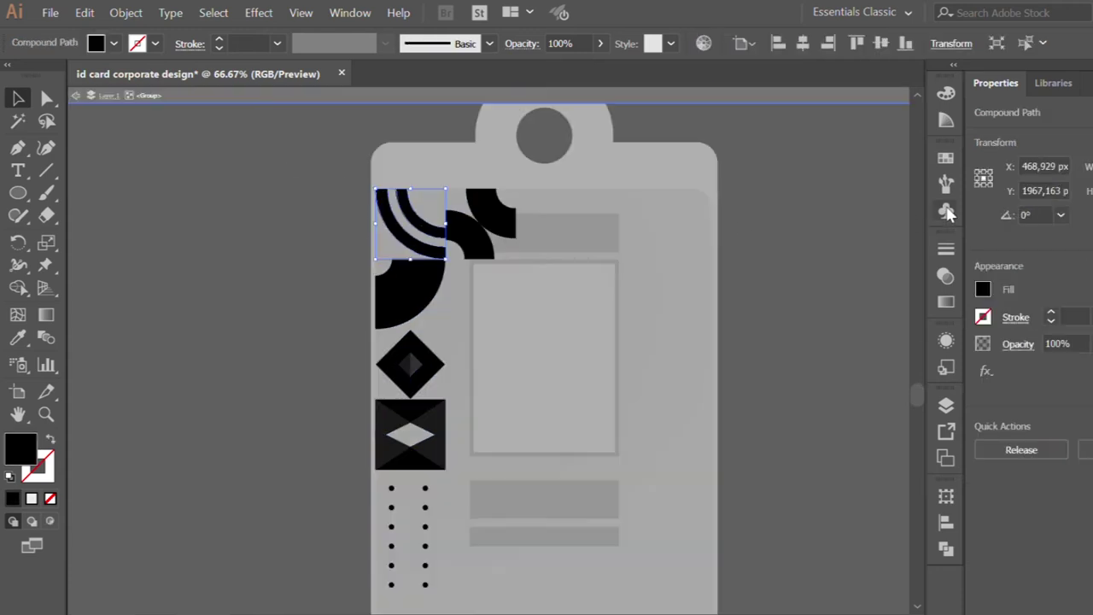
left_click(940, 167)
left_click(766, 183)
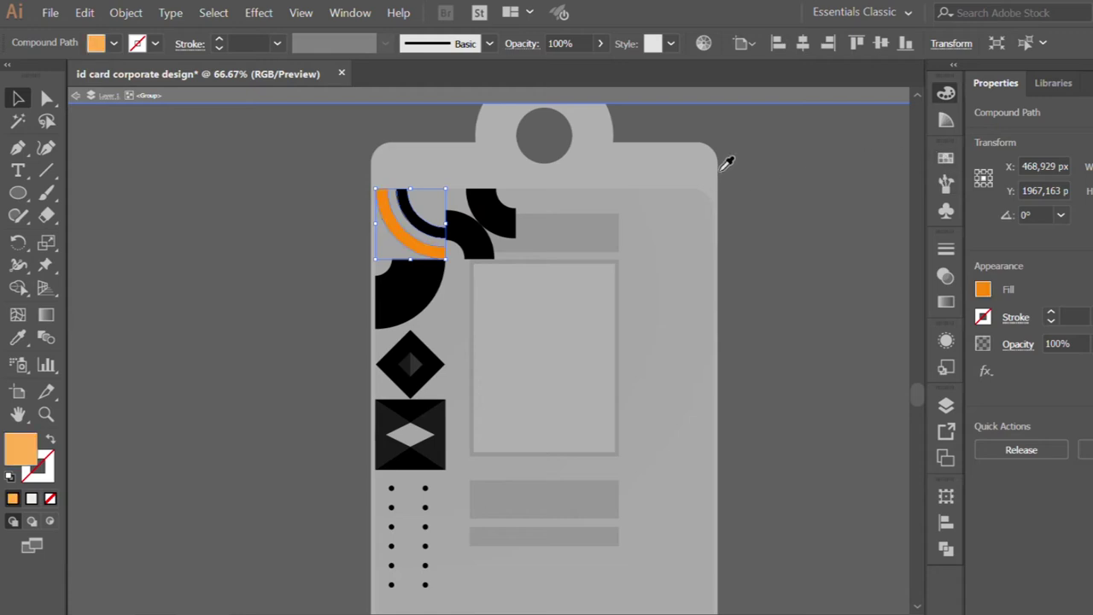
key("ctrl+alt+bracketleft")
key("i")
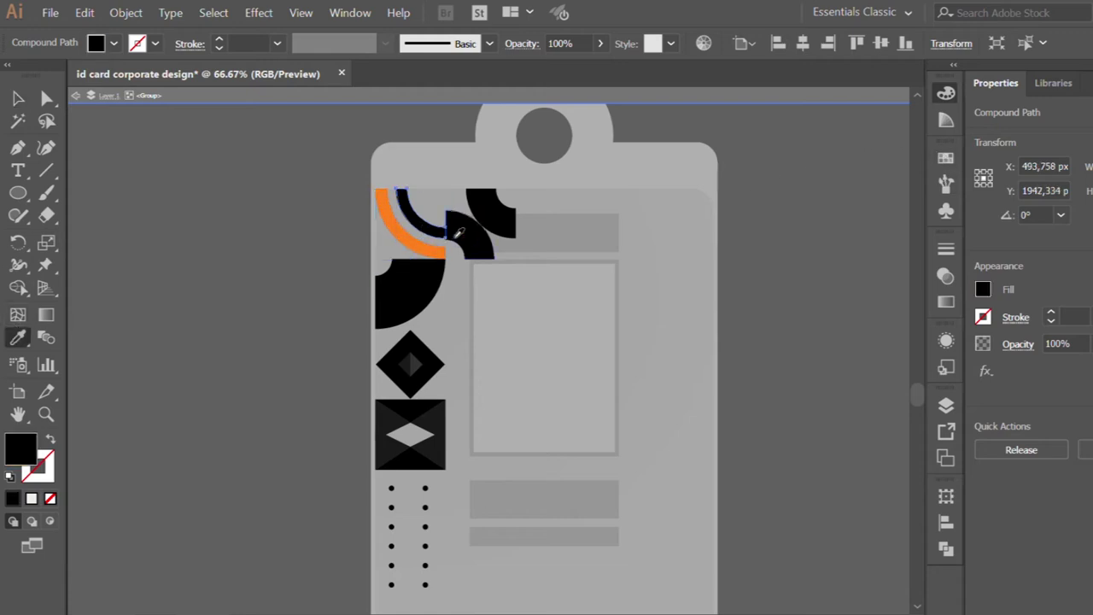
left_click(384, 215)
key("v")
Make the quarter-arc yellow, the top arc orange, and the quarter-circle below dark navy.
left_click(483, 250)
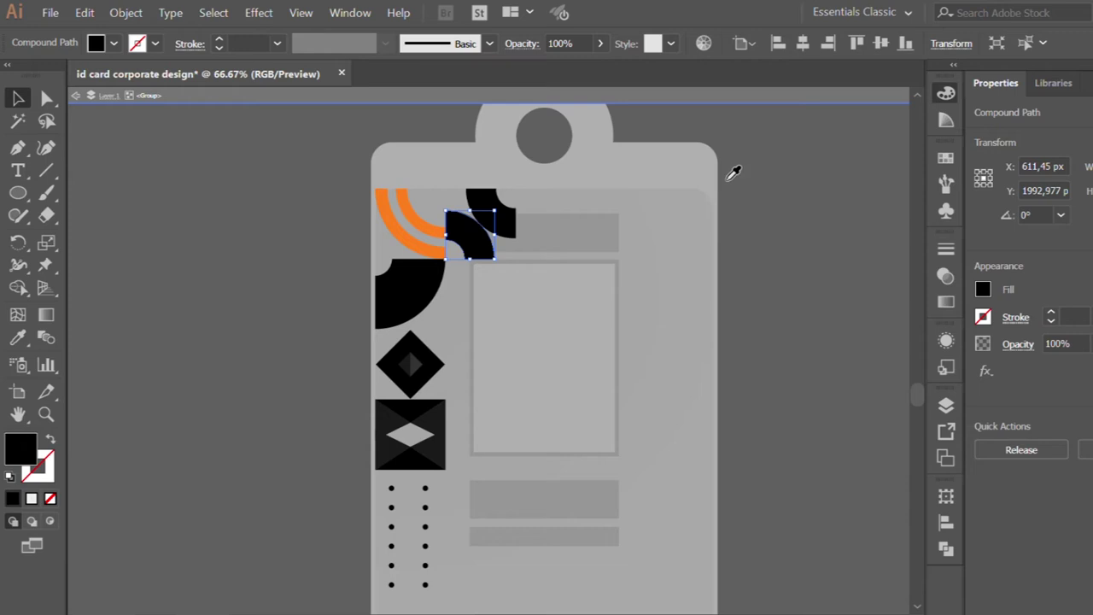
left_click(732, 171)
left_click(509, 227)
key("i")
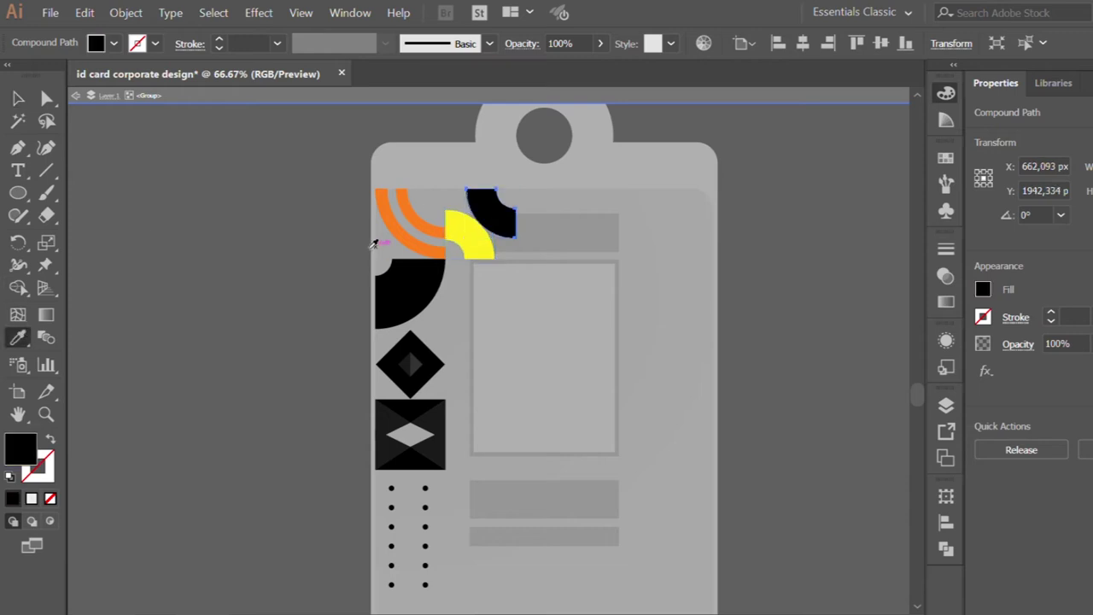
left_click(381, 223)
key("v")
left_click(389, 295)
left_click(840, 231)
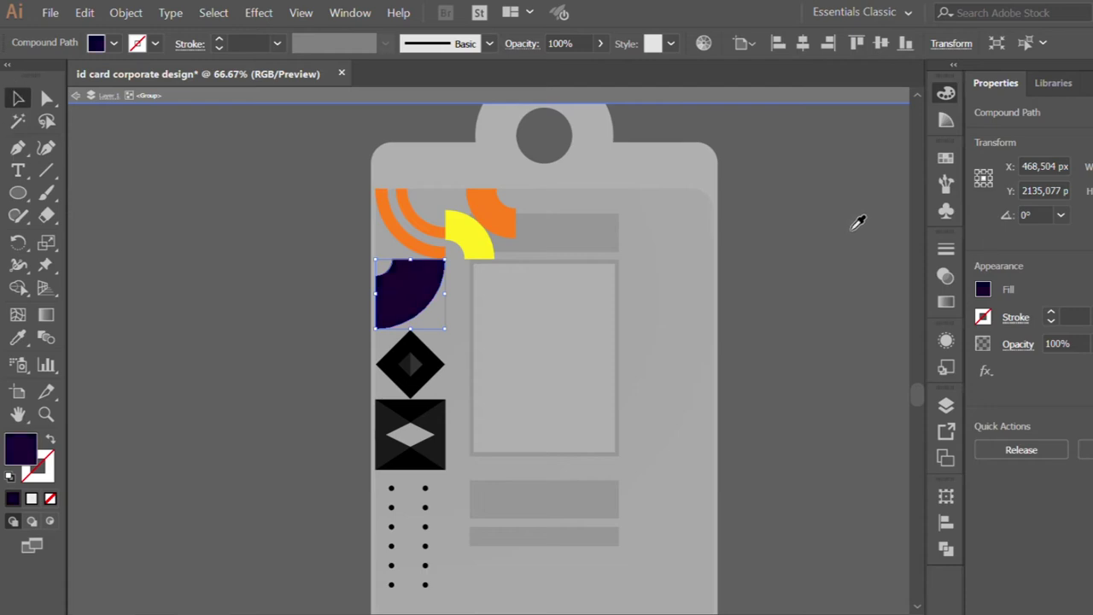
Fill the diamond with yellow and the inner diamond's right half with orange using the Eyedropper.
left_click(402, 348)
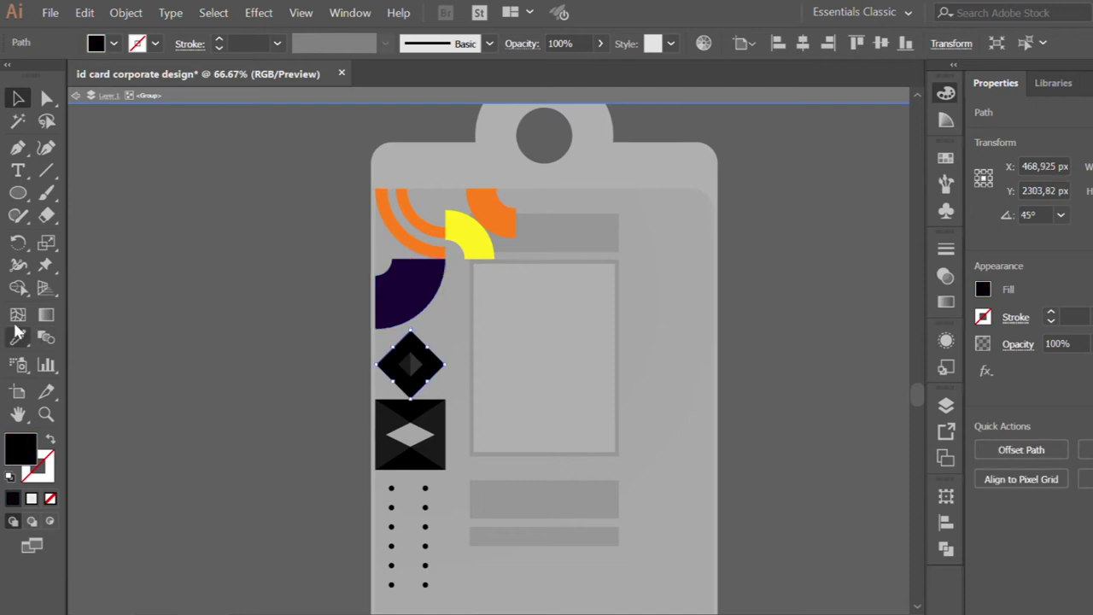
left_click(17, 335)
left_click(468, 229)
key("v")
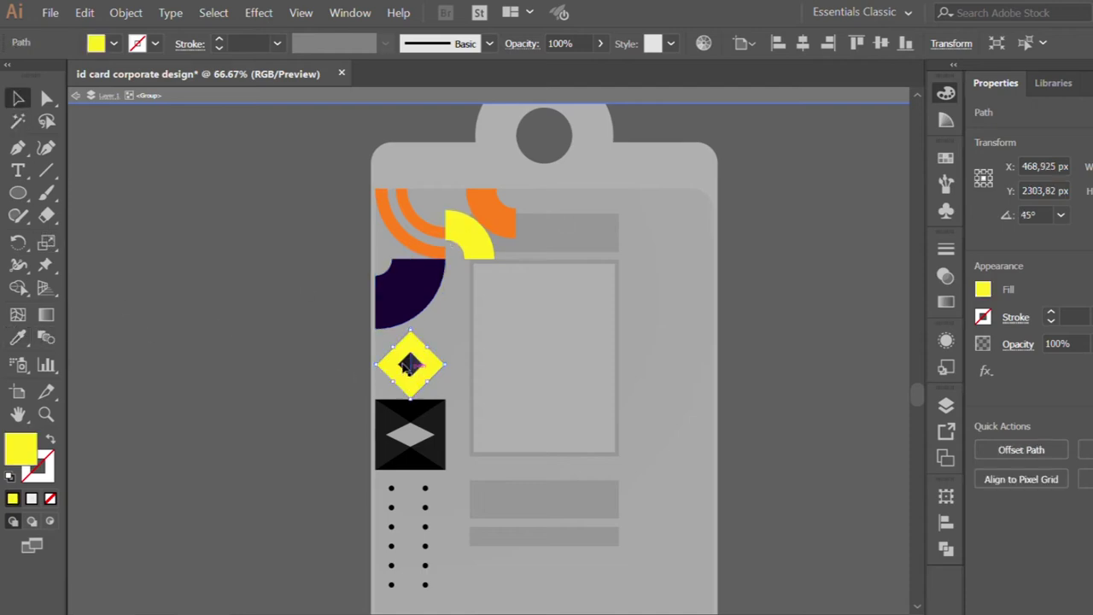
left_click(408, 365)
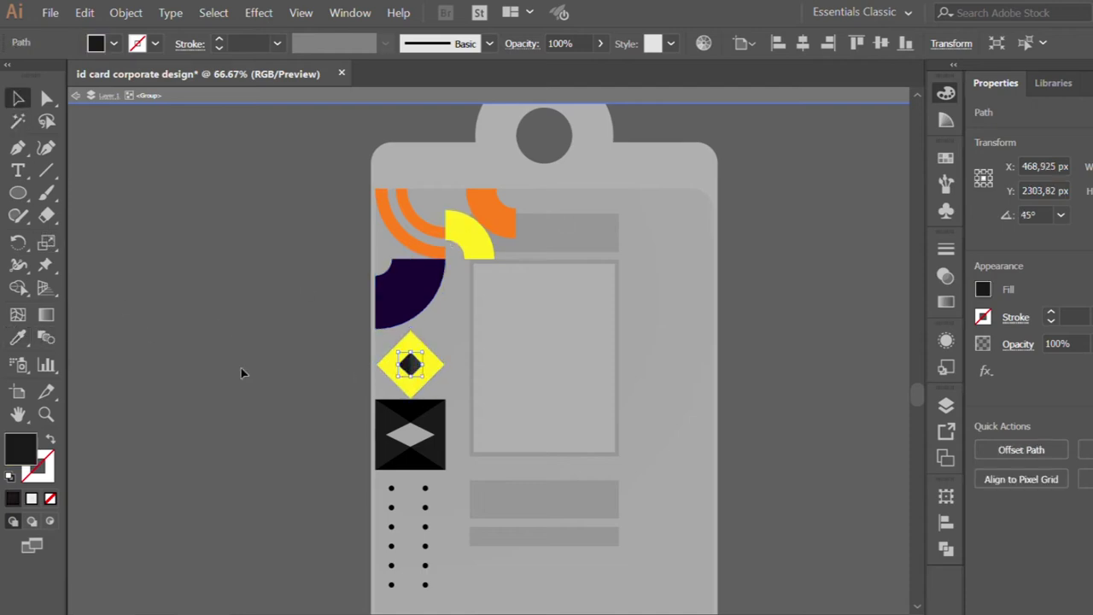
left_click(416, 367)
left_click(17, 335)
left_click(382, 243)
left_click(17, 97)
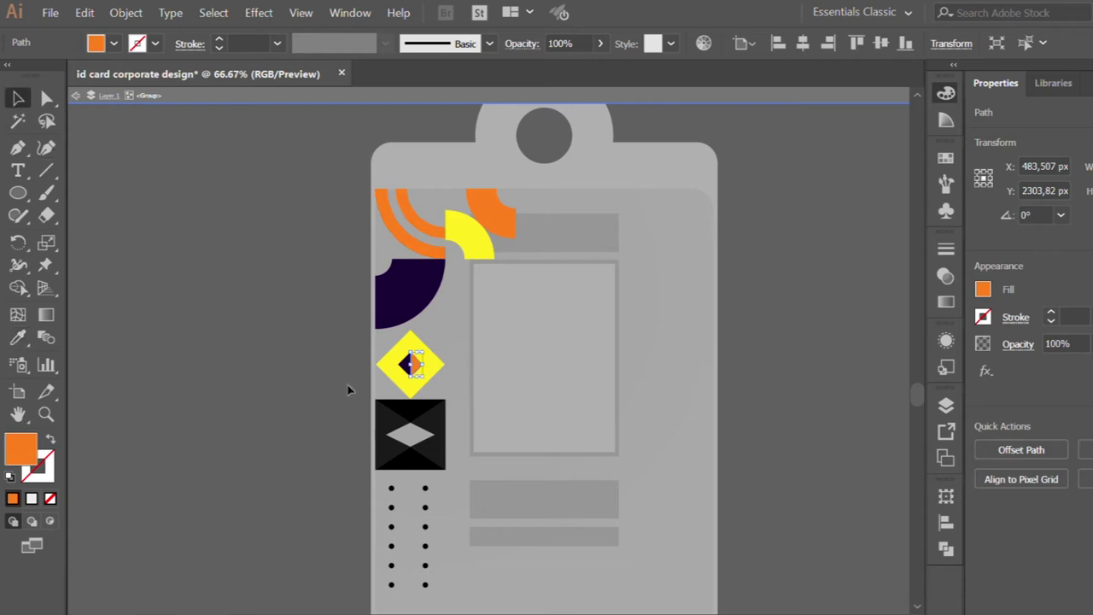
Colour the square's top and bottom triangles yellow and its left triangle orange.
left_click(410, 408)
left_click(17, 335)
left_click(418, 375)
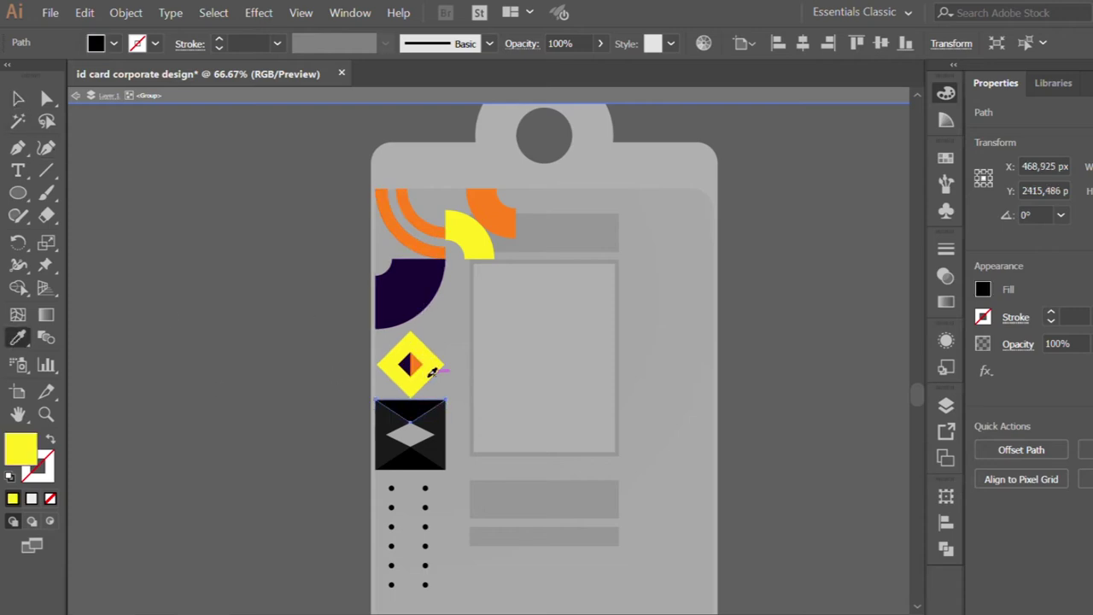
left_click(17, 99)
left_click(409, 457)
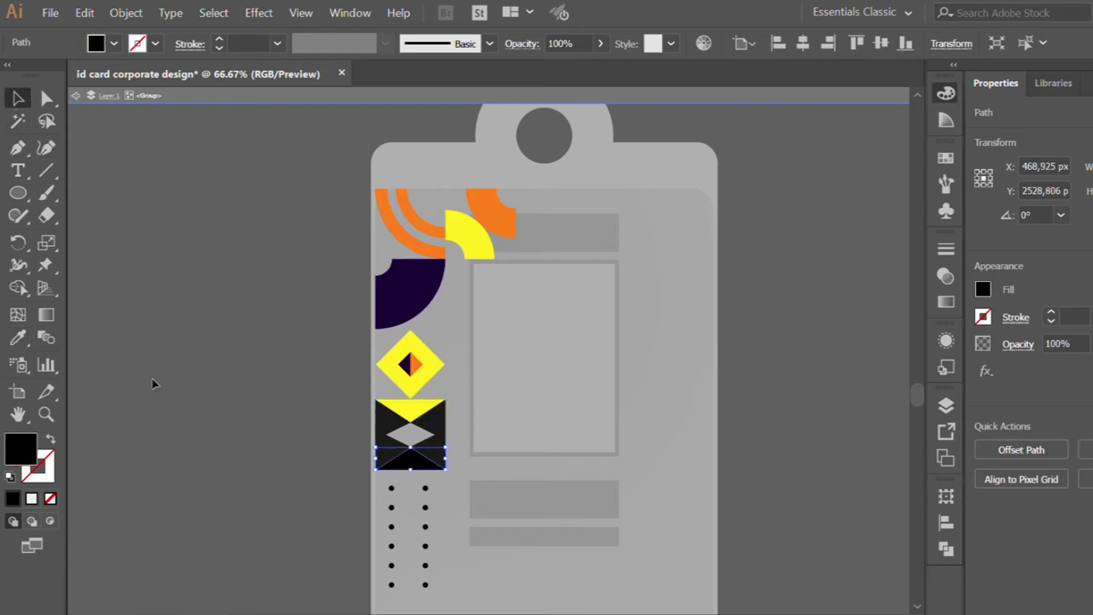
left_click(17, 336)
left_click(418, 375)
left_click(17, 99)
left_click(389, 434)
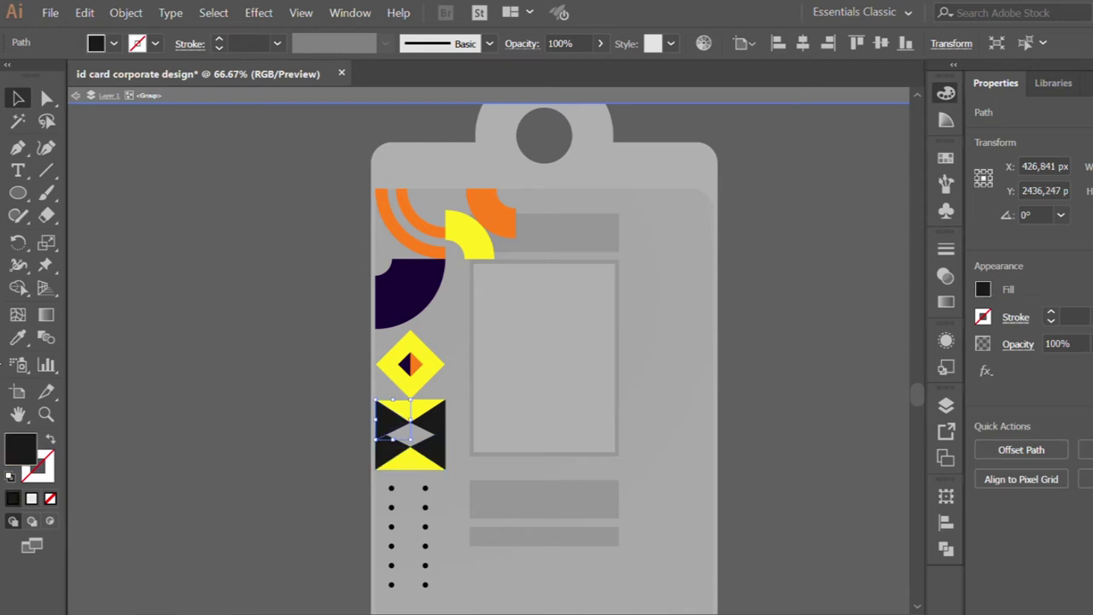
left_click(17, 336)
left_click(419, 248)
left_click(17, 99)
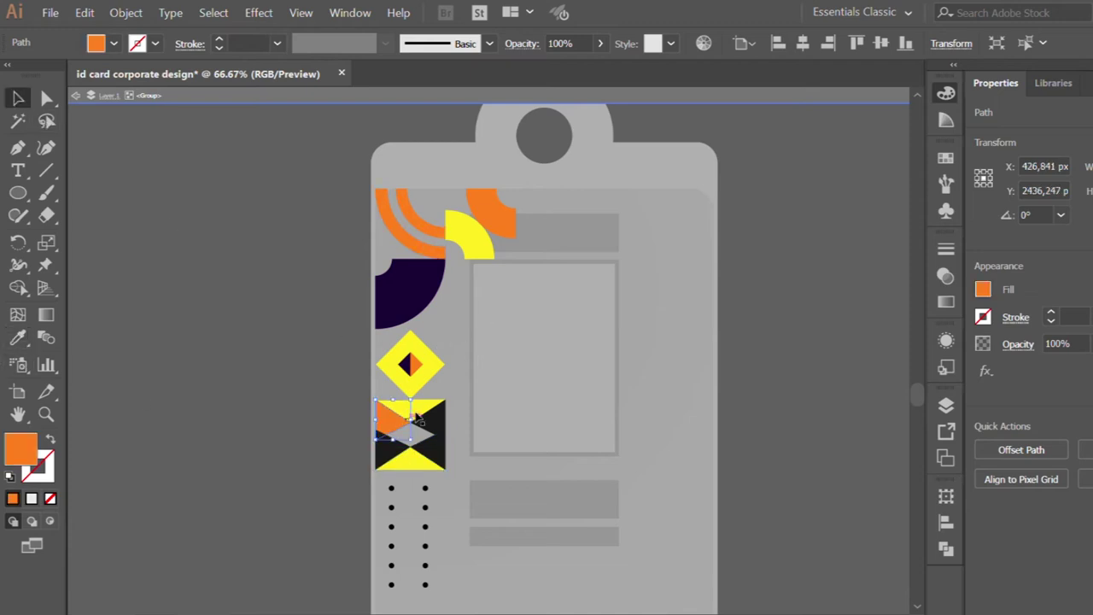
Colour the square's upper-right and lower-left triangles navy and its lower-right triangle orange.
left_click(432, 417)
left_click(17, 336)
left_click(393, 288)
left_click(17, 99)
left_click(382, 446)
left_click(17, 335)
left_click(393, 287)
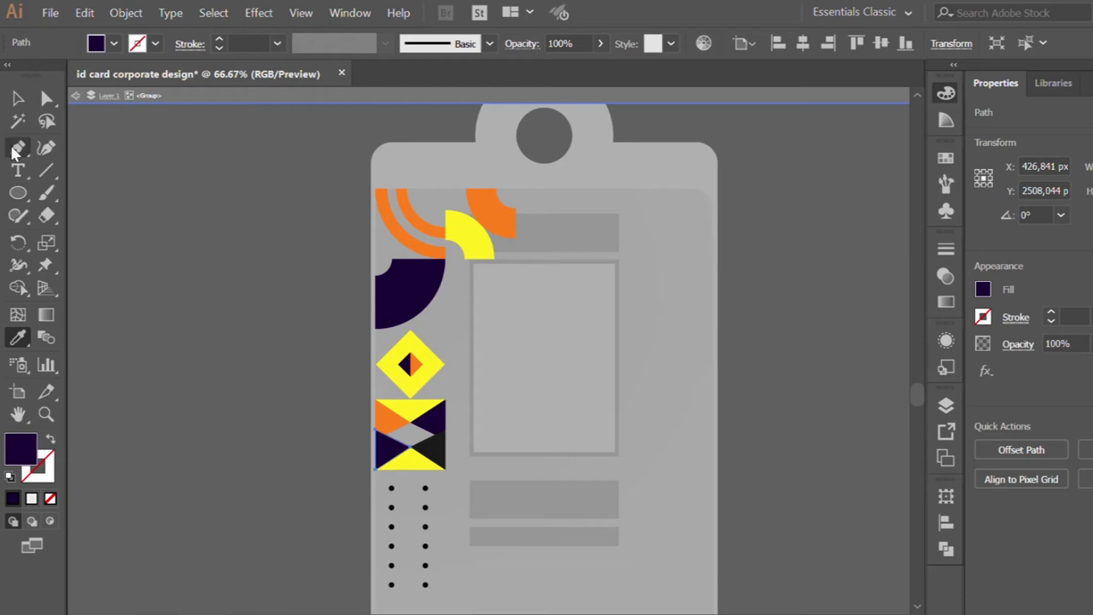
left_click(17, 99)
left_click(431, 446)
left_click(17, 335)
left_click(401, 240)
left_click(17, 99)
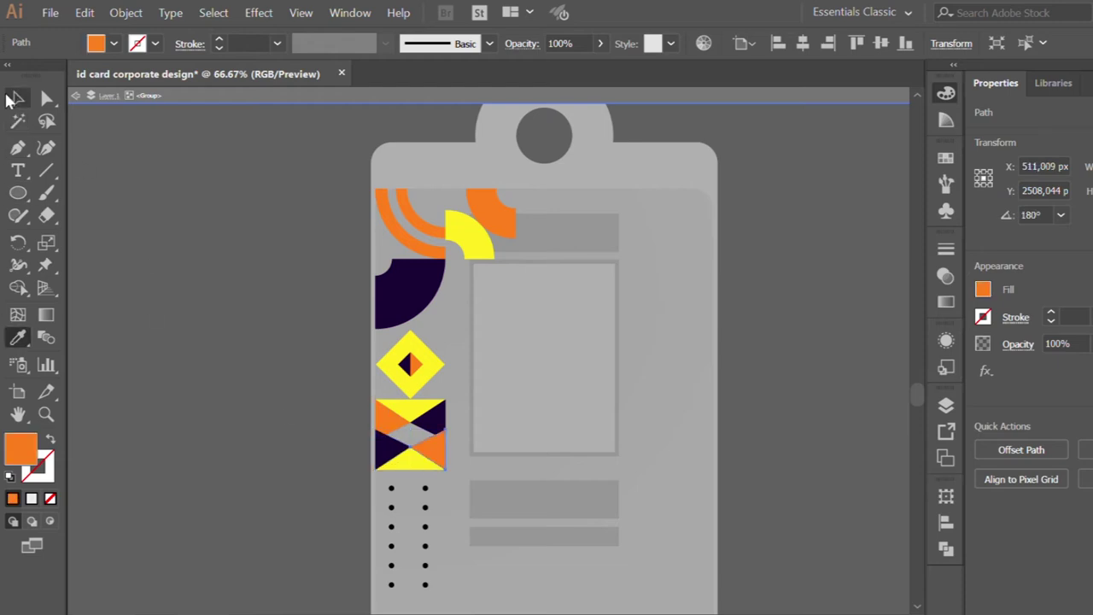
Select all the dots and fill them dark navy.
scroll(392, 461, "down", 2)
left_click(391, 442)
left_click_drag(508, 580, 510, 581)
left_click(17, 335)
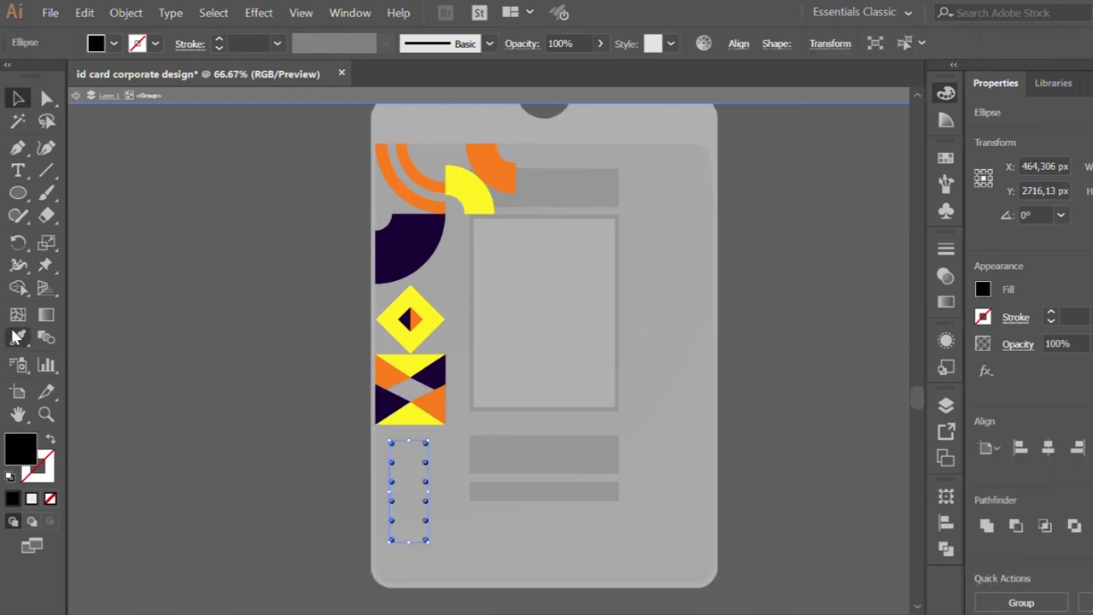
left_click(401, 239)
left_click(17, 99)
left_click(350, 427)
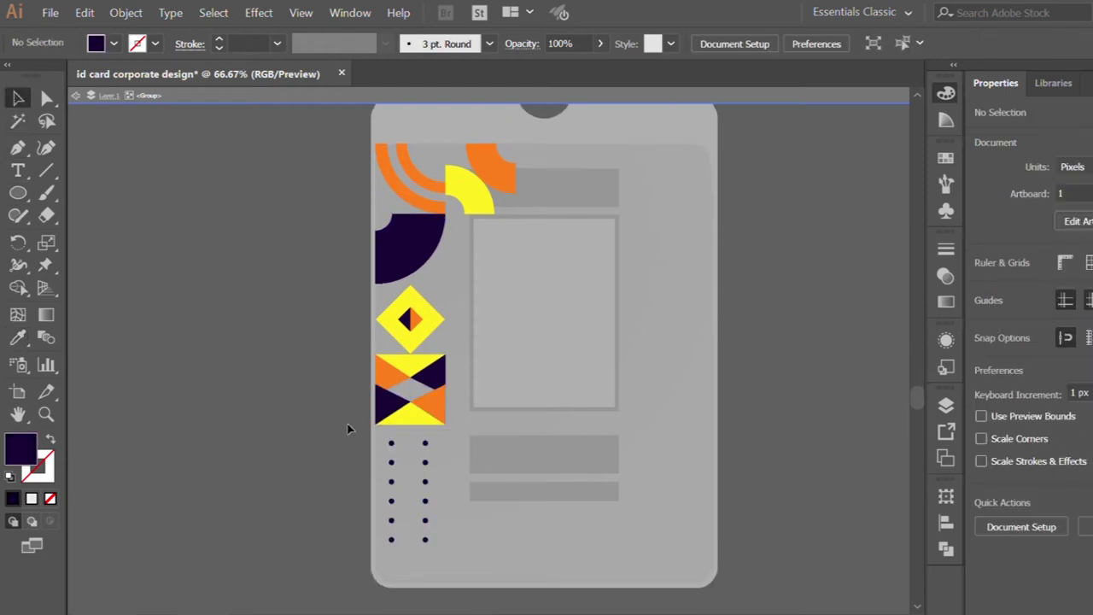
Zoom in and move one dot column to widen the dot spacing.
key("ctrl+1")
left_click(390, 588)
left_click_drag(390, 587, 423, 587)
Duplicate the decoration group as a spare copy to the left of the card.
left_click(229, 424)
key("ctrl+minus")
key("ctrl+minus")
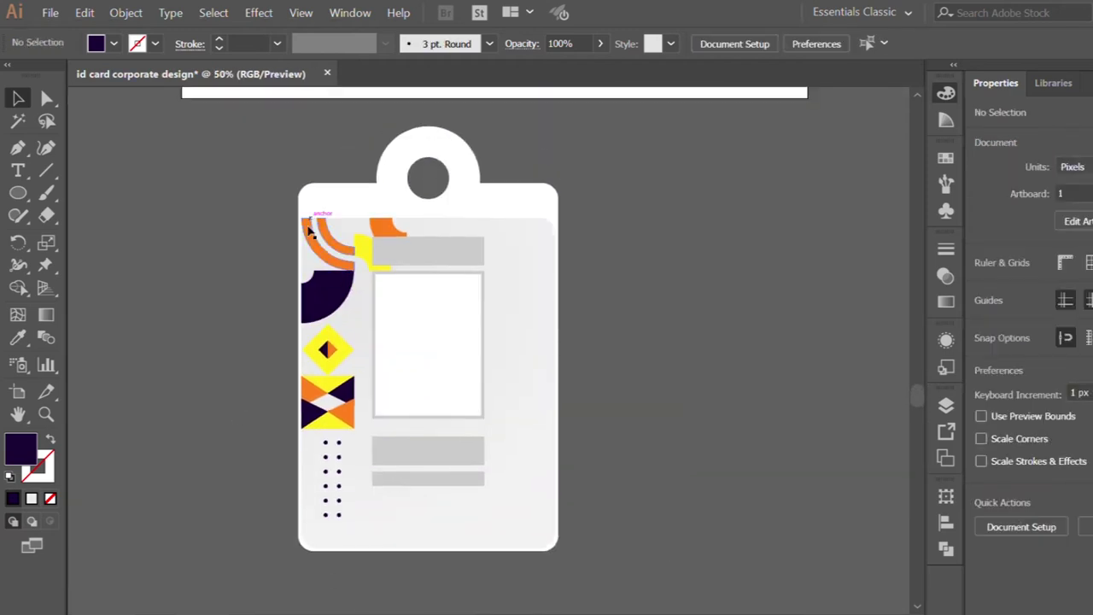
scroll(334, 249, "up", 1)
left_click(335, 249)
scroll(345, 249, "down", 1)
left_click_drag(325, 255, 130, 255)
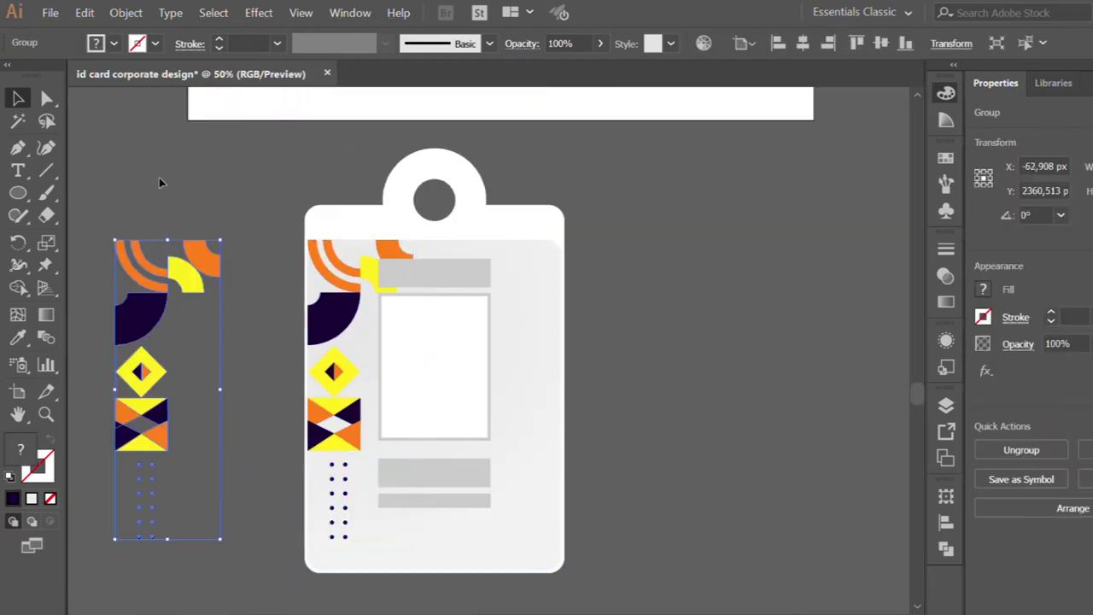
left_click(159, 178)
Copy the decoration to the card's right side, rotate it 180°, and move it down the right edge.
scroll(361, 237, "left", 1)
left_click(351, 260)
left_click_drag(350, 261, 518, 264)
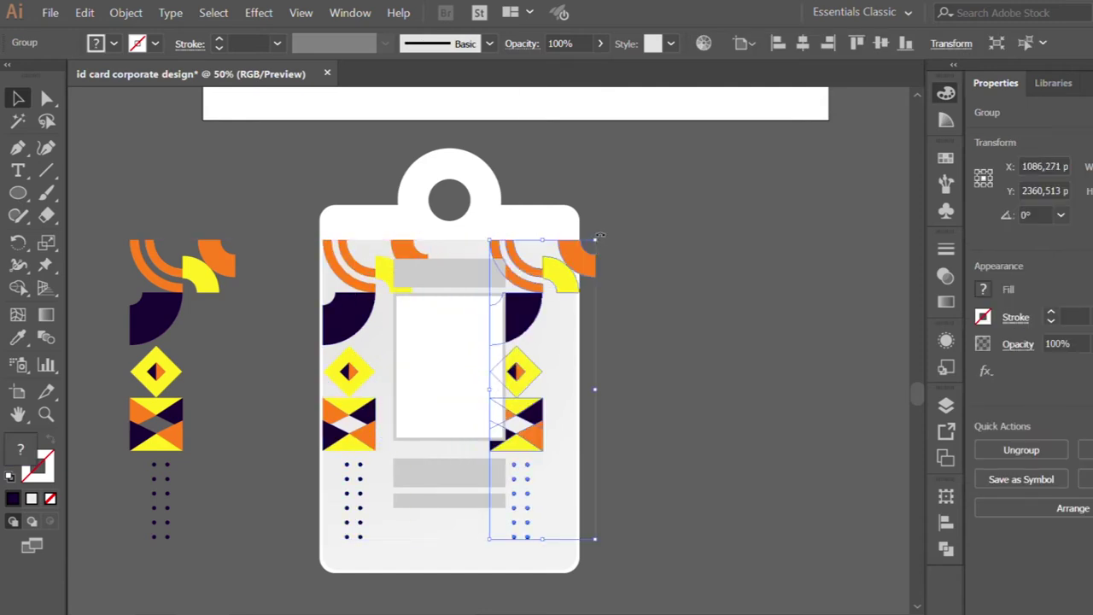
left_click_drag(600, 236, 484, 543)
scroll(577, 478, "up", 2)
scroll(577, 478, "up", 1)
left_click_drag(577, 437, 523, 526)
scroll(521, 522, "down", 2)
scroll(612, 524, "down", 1)
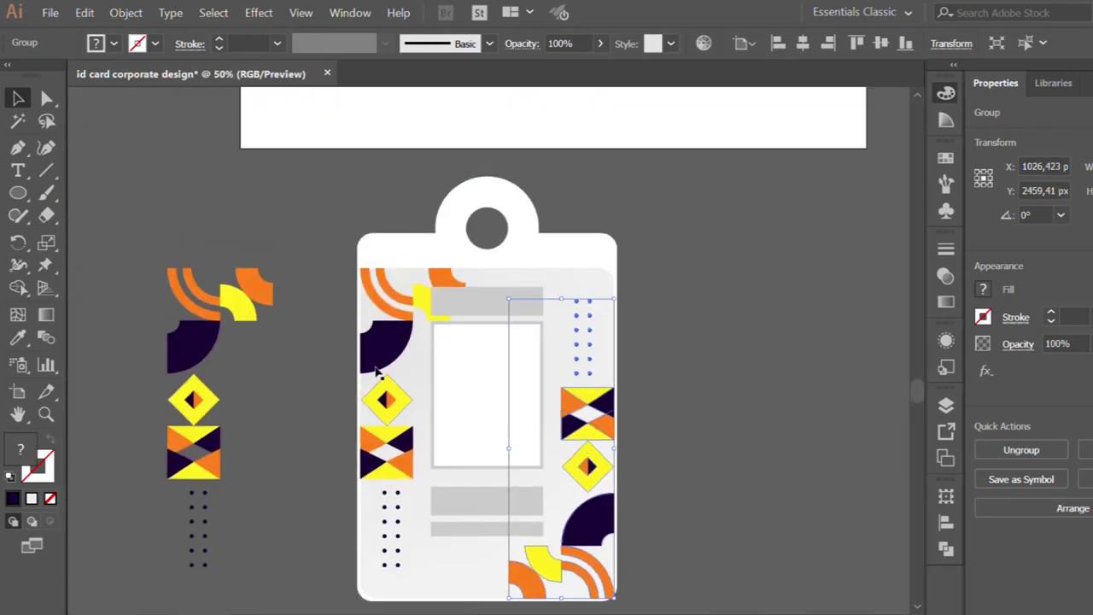
Select both decorations together with the Shape Builder tool active, then return to the Selection tool.
left_click(378, 372, "shift")
key("ctrl+a")
key("shift+m")
scroll(329, 268, "up", 2)
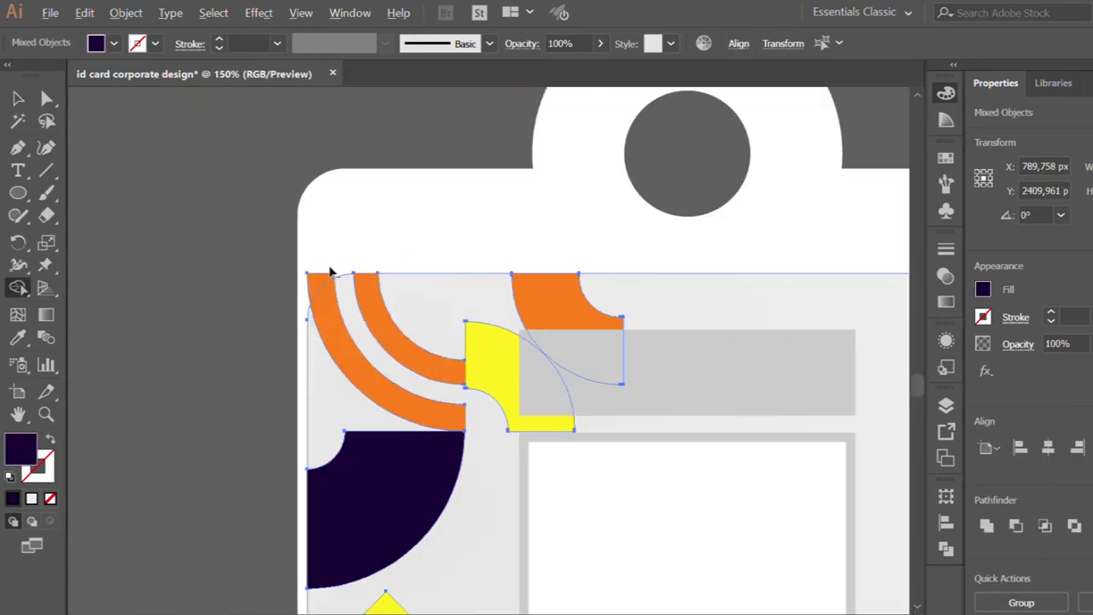
scroll(273, 288, "up", 1)
scroll(275, 288, "down", 1)
scroll(275, 290, "down", 5)
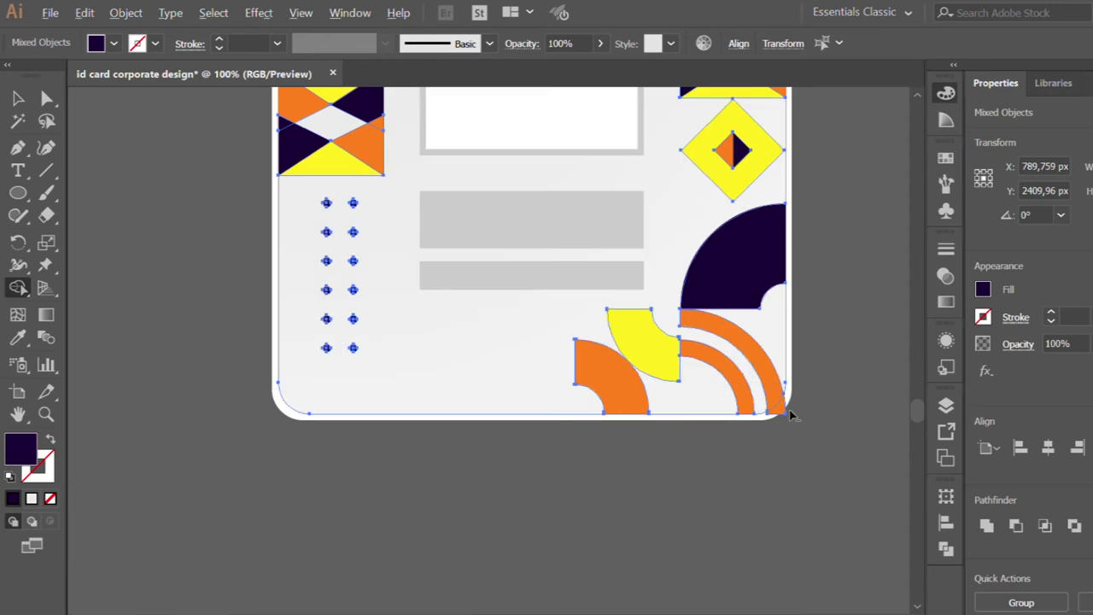
scroll(788, 415, "up", 1)
scroll(751, 396, "down", 2)
key("v")
left_click(131, 152)
Add the COMPANY text and enlarge it onto the top grey bar.
scroll(261, 305, "up", 3)
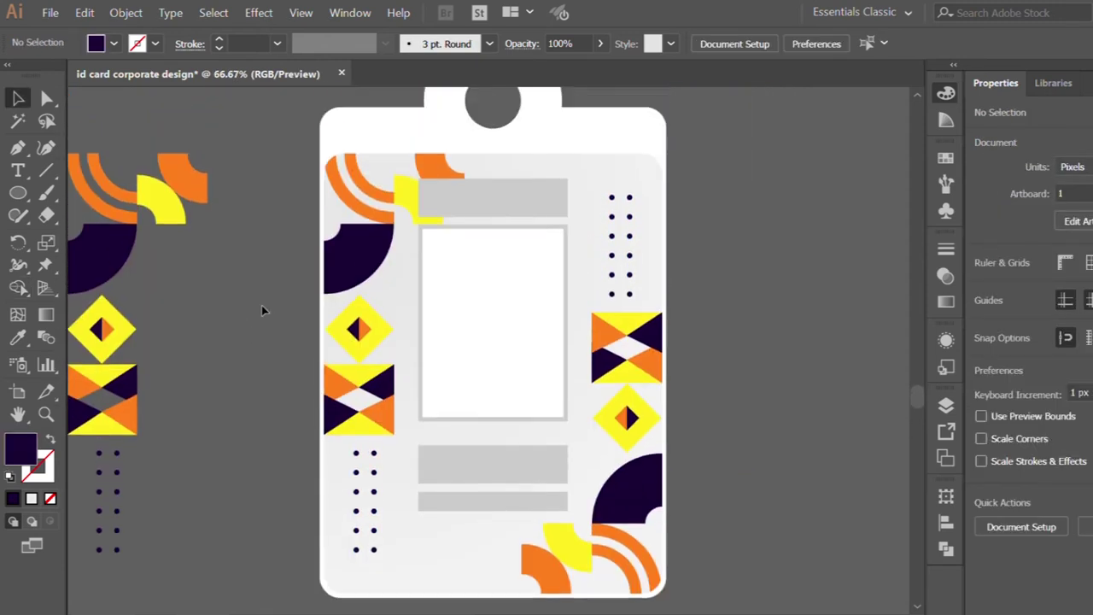
scroll(281, 282, "down", 2)
scroll(427, 303, "up", 1)
scroll(487, 298, "down", 1)
scroll(414, 246, "up", 1)
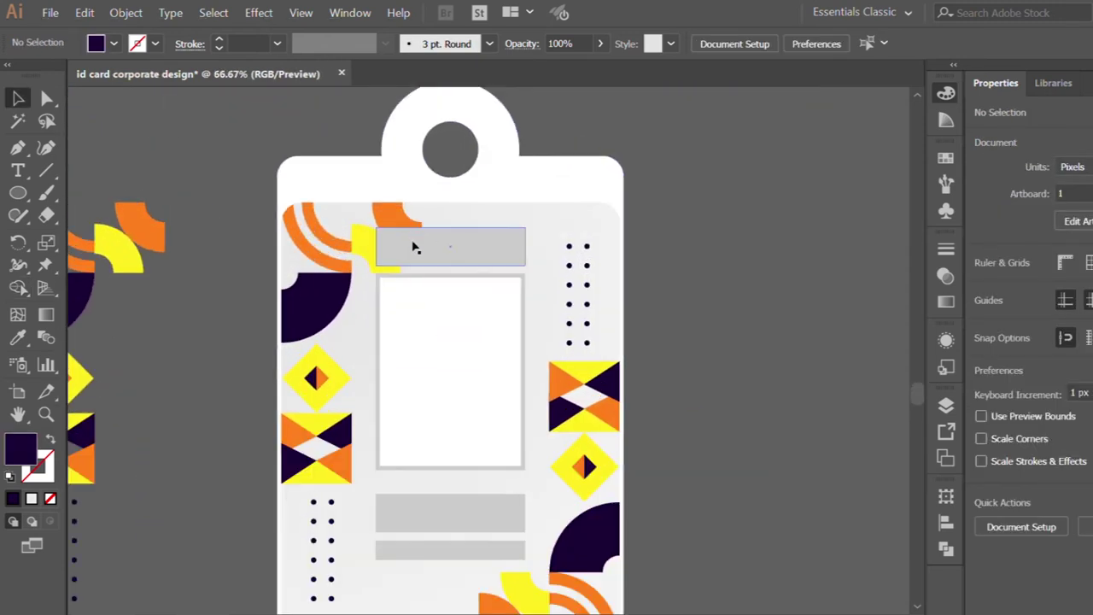
left_click(17, 170)
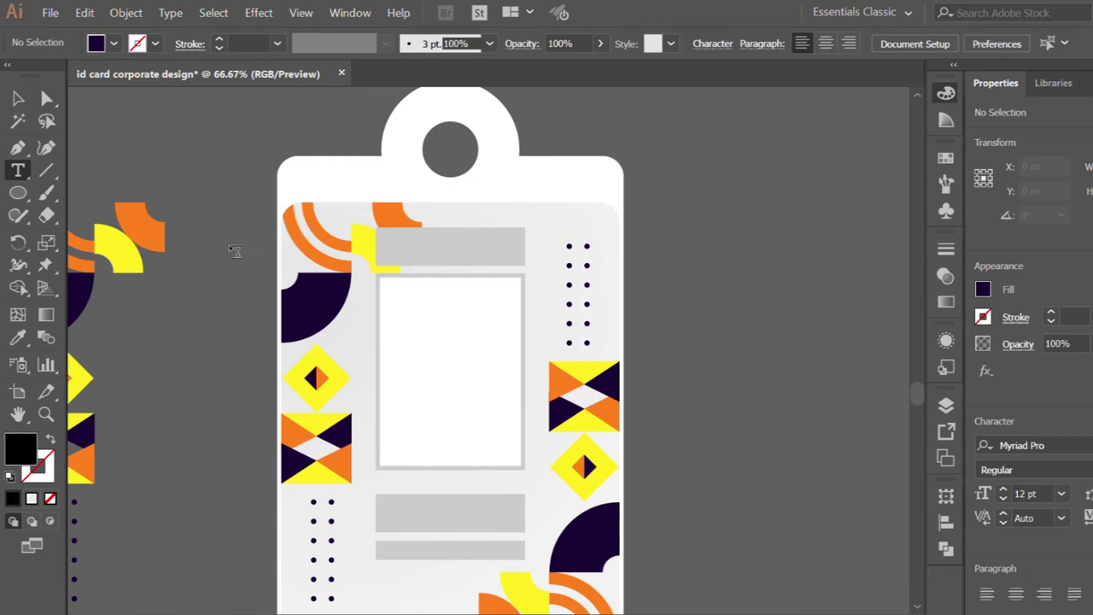
left_click(18, 98)
mouse_move(253, 231)
left_mouse_down()
mouse_move(383, 273)
mouse_move(344, 259)
mouse_move(441, 249)
left_mouse_up()
Set COMPANY to Tw Cen MT Bold and shift it right within the bar.
left_click(663, 44)
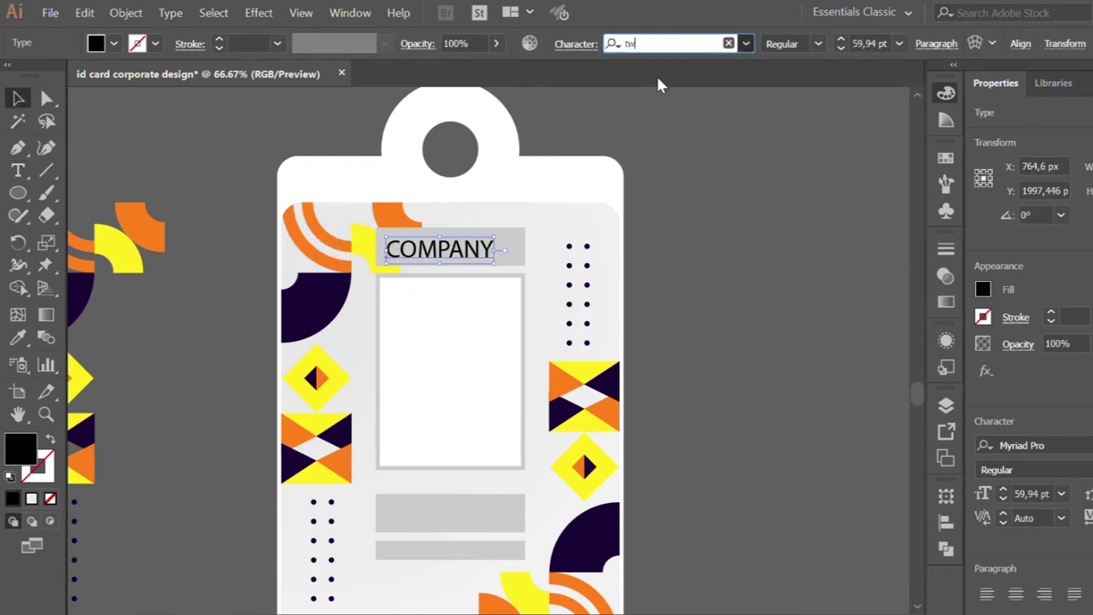
key("Return")
key("Down")
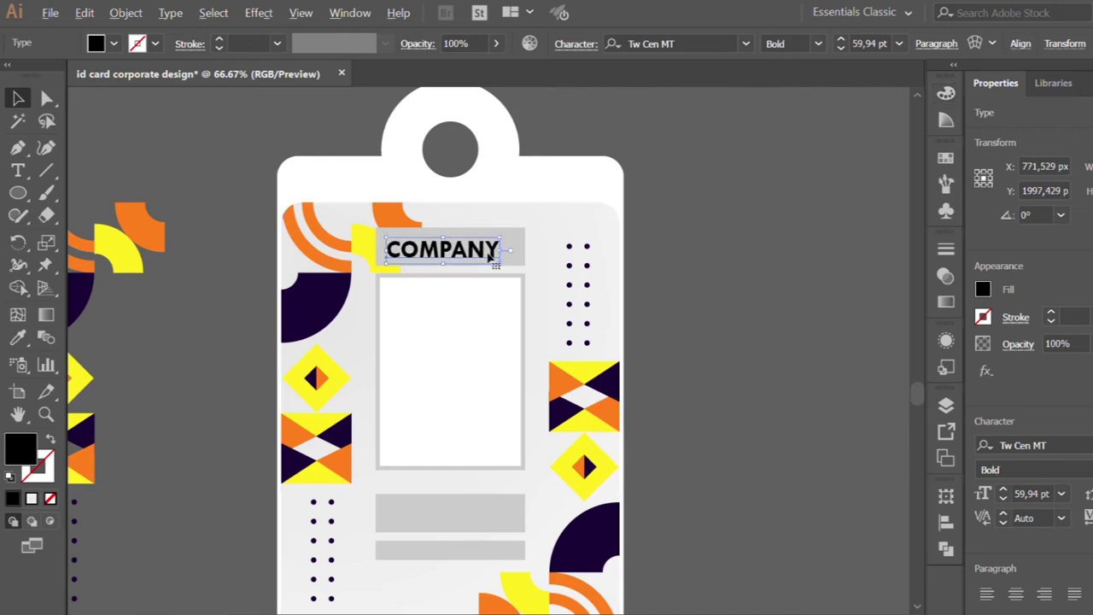
scroll(495, 251, "up", 1)
scroll(461, 281, "up", 1)
scroll(461, 289, "up", 1, "alt")
scroll(461, 289, "up", 2, "alt")
left_click_drag(459, 286, 524, 288)
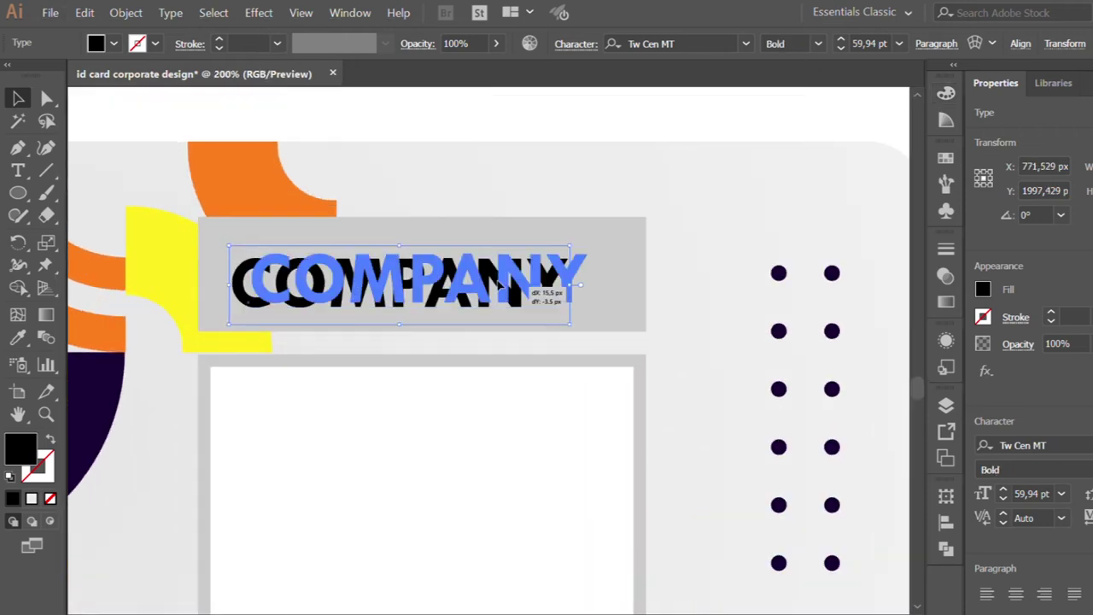
scroll(524, 288, "down", 2, "alt")
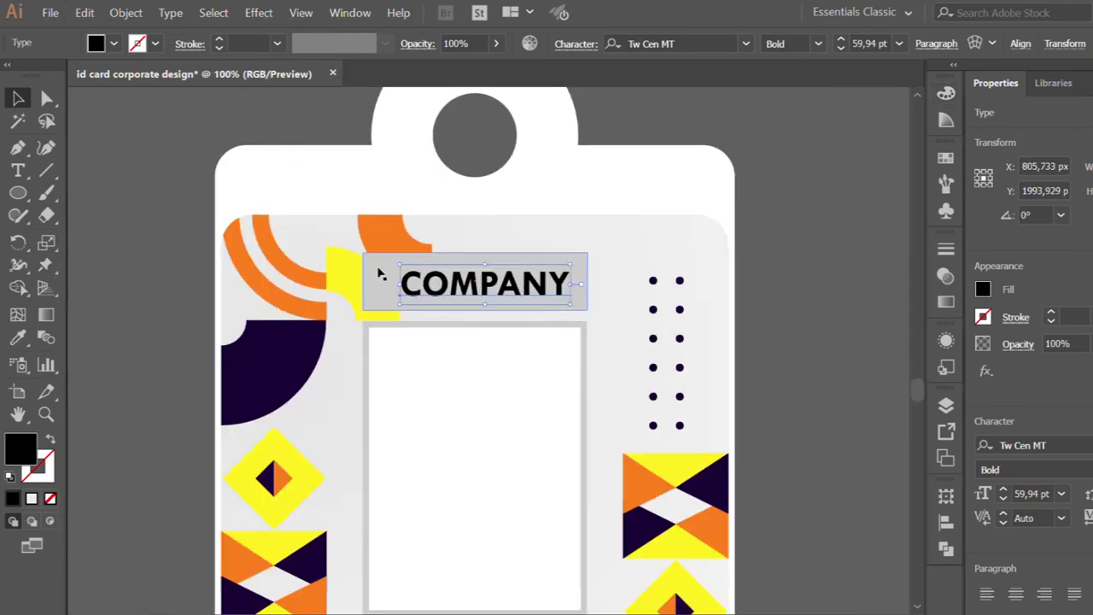
Reduce COMPANY to 48 pt, reposition it in the bar, and draw a circle beside it.
left_click(1061, 494)
scroll(586, 342, "up", 1, "alt")
left_click_drag(448, 295, 527, 291)
scroll(522, 292, "down", 2, "alt")
scroll(523, 292, "up", 2, "alt")
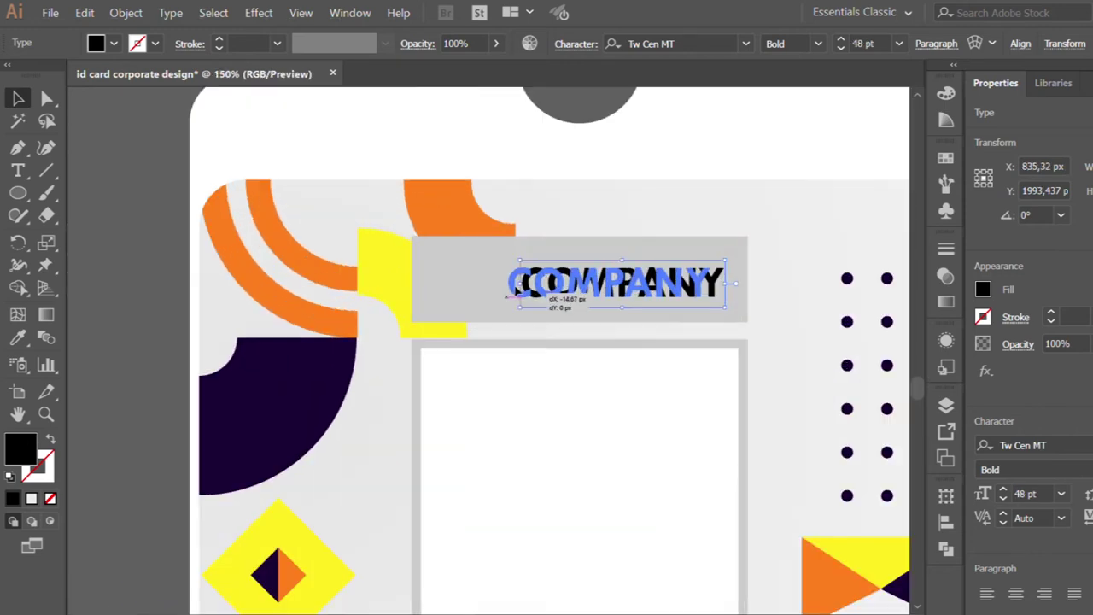
left_click(18, 193)
mouse_move(437, 254)
left_mouse_down()
mouse_move(469, 300)
mouse_move(530, 269)
mouse_move(513, 264)
left_mouse_up()
Place a smaller circle overlapping the first and fill it with the card's grey.
left_click(18, 98)
scroll(465, 295, "up", 1, "alt")
scroll(470, 303, "up", 1, "alt")
left_click_drag(555, 316, 543, 327)
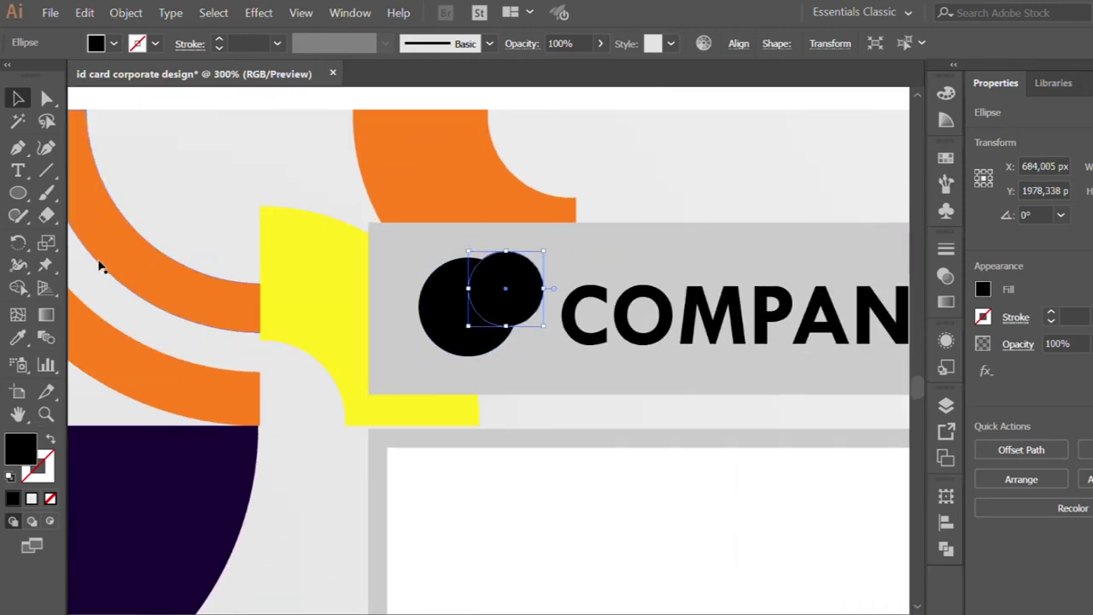
key("i")
left_click(507, 388)
scroll(387, 342, "down", 2, "alt")
Shift the small grey circle to reshape the crescent moon.
left_click(17, 98)
left_click(156, 127)
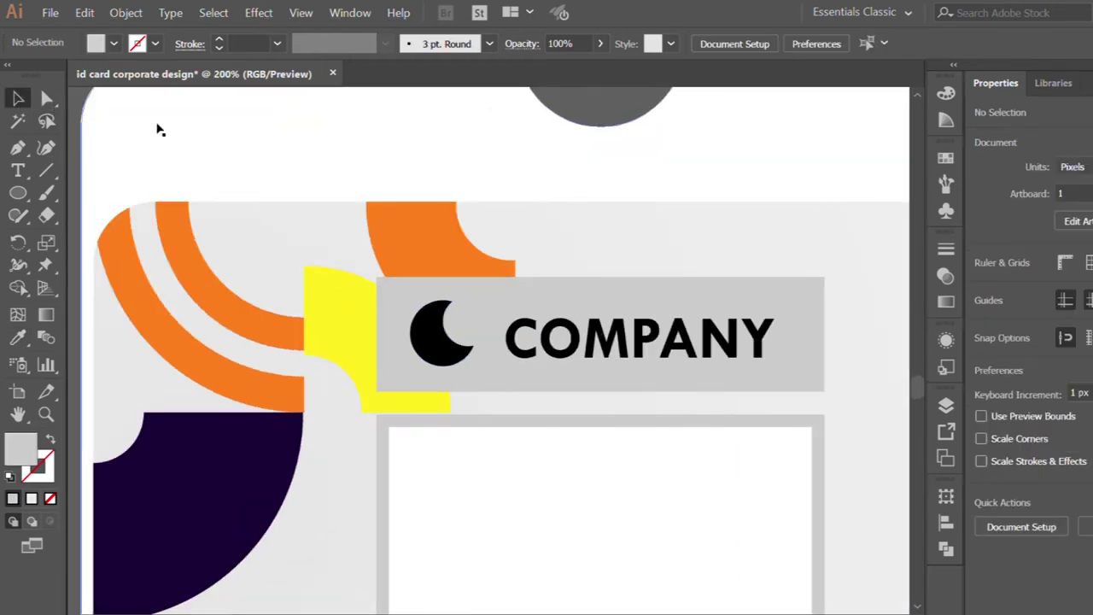
scroll(256, 145, "down", 2)
scroll(371, 256, "up", 2, "alt")
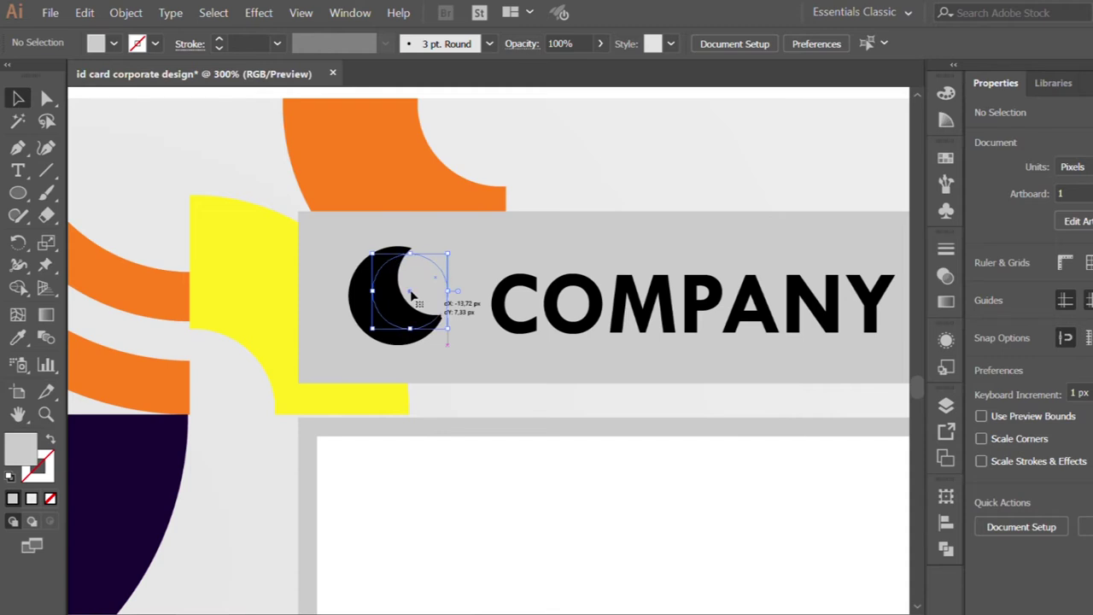
left_click_drag(422, 296, 415, 299)
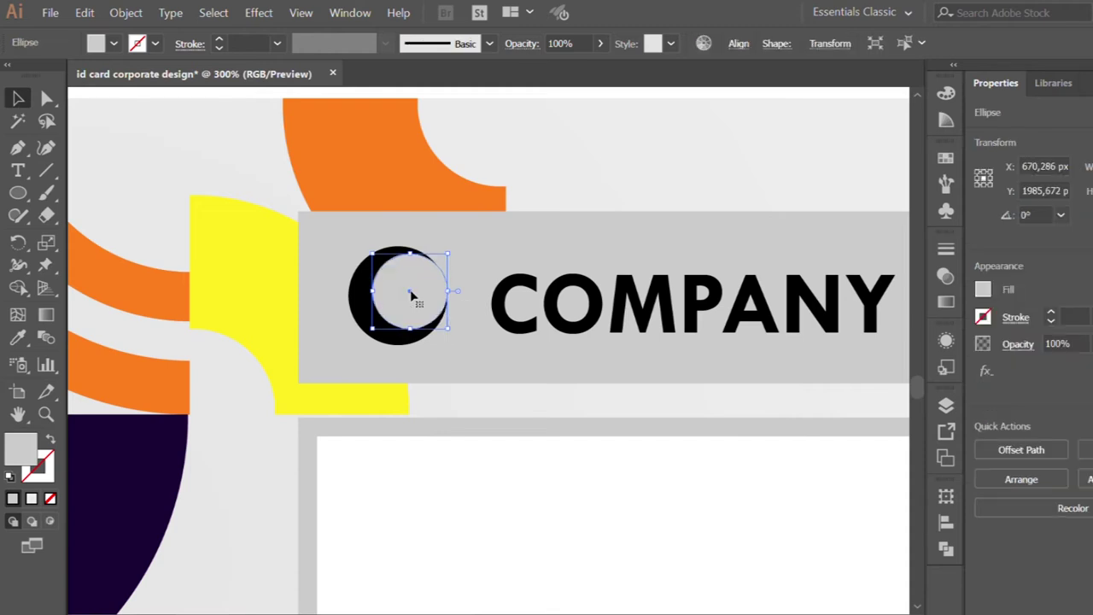
Group the black crescent with the COMPANY text.
left_click(565, 302, "shift")
scroll(359, 312, "down", 3, "alt")
scroll(342, 316, "up", 3, "alt")
left_click(365, 309, "shift")
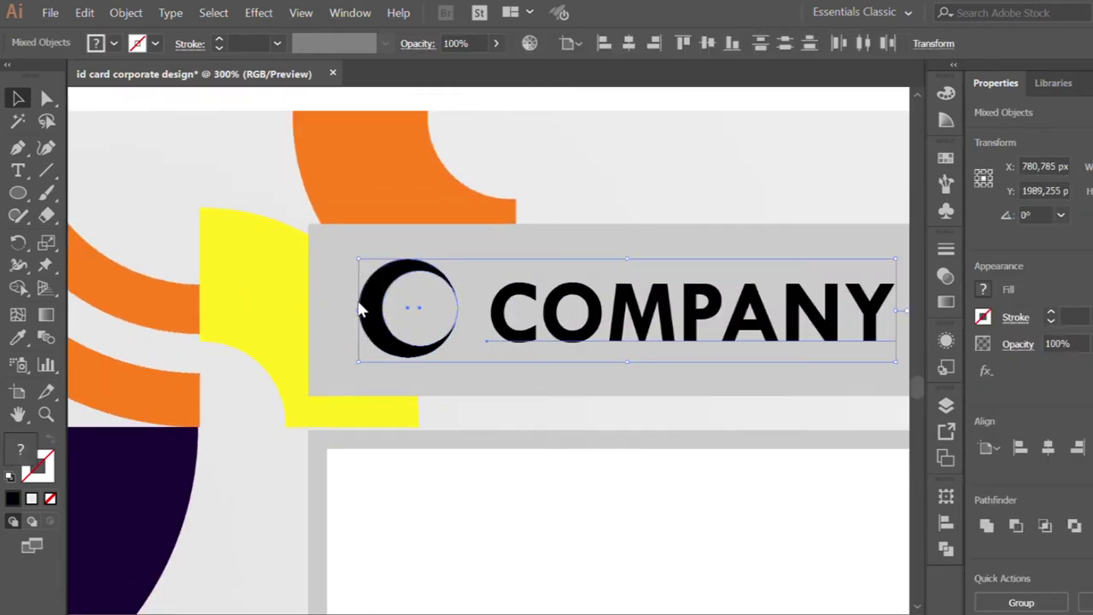
key("ctrl+g")
scroll(419, 322, "down", 2, "alt")
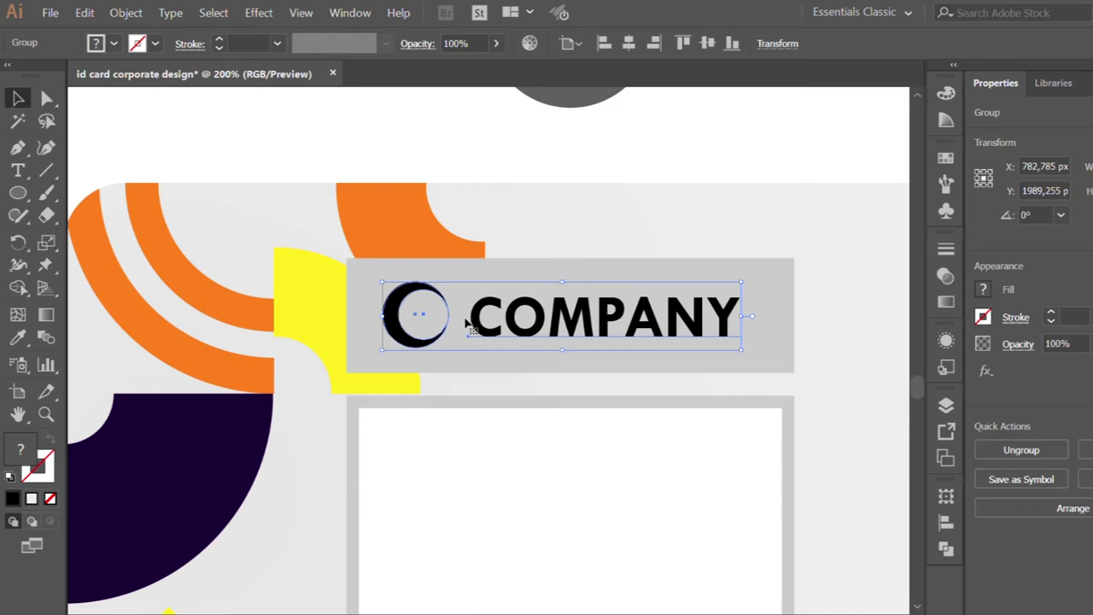
scroll(501, 317, "down", 2, "alt")
left_click(314, 137)
scroll(314, 138, "down", 1, "alt")
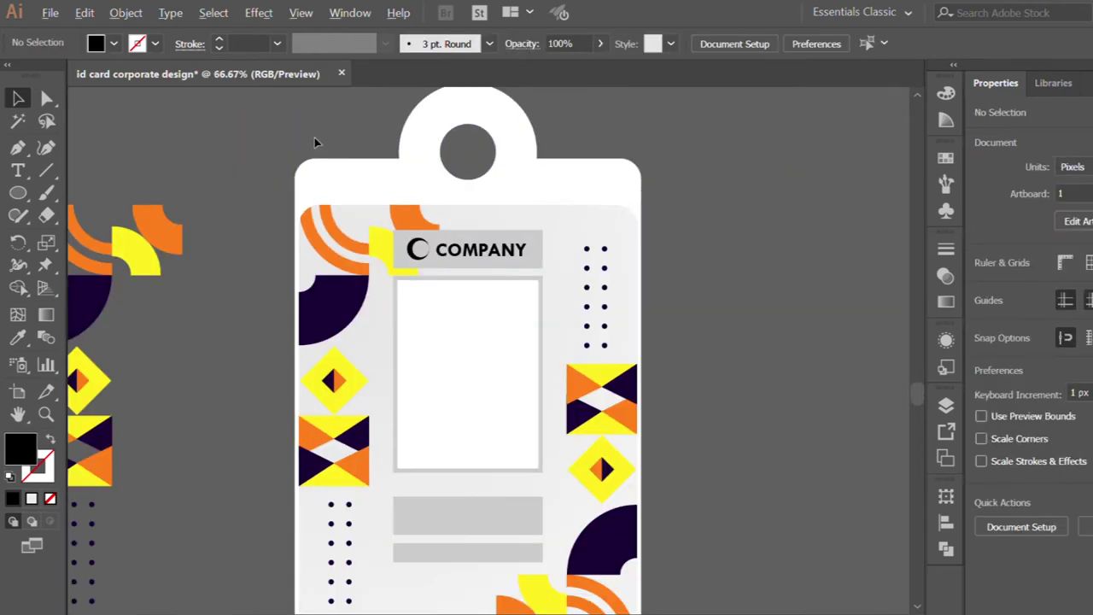
scroll(411, 304, "right", 1)
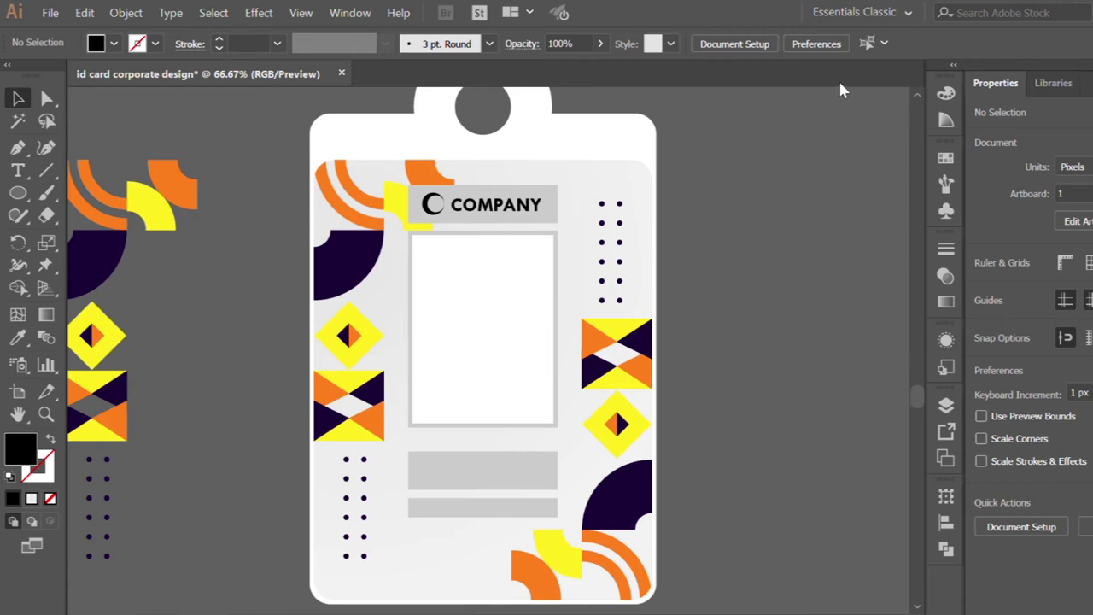
Place and enlarge the portrait photo, pasting it inside the photo rectangle's group over the box.
left_click(760, 579)
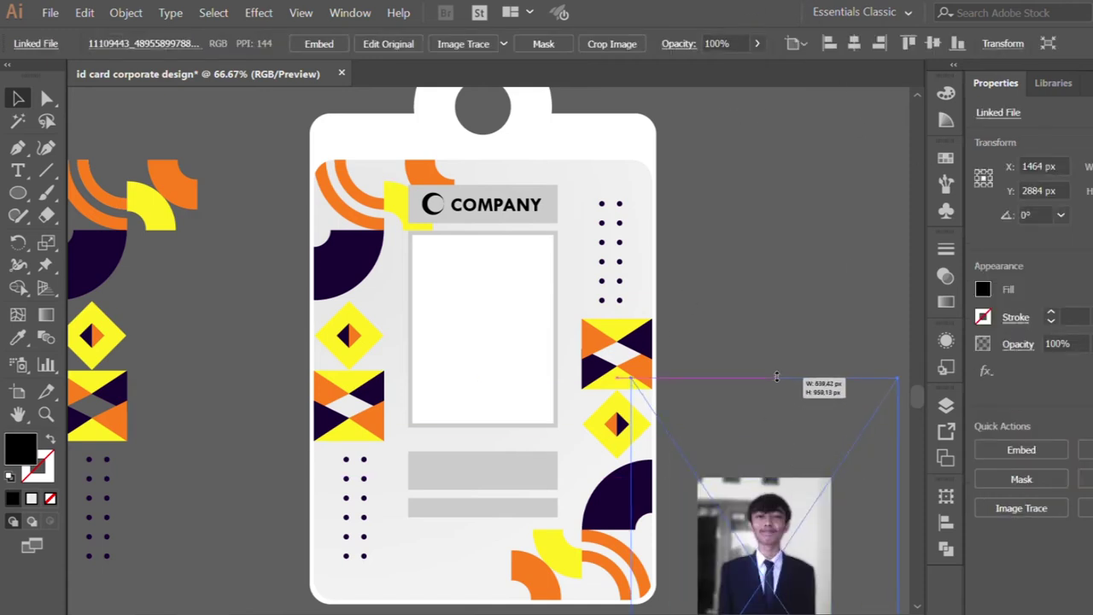
left_click_drag(765, 475, 772, 378)
left_click_drag(788, 527, 520, 484)
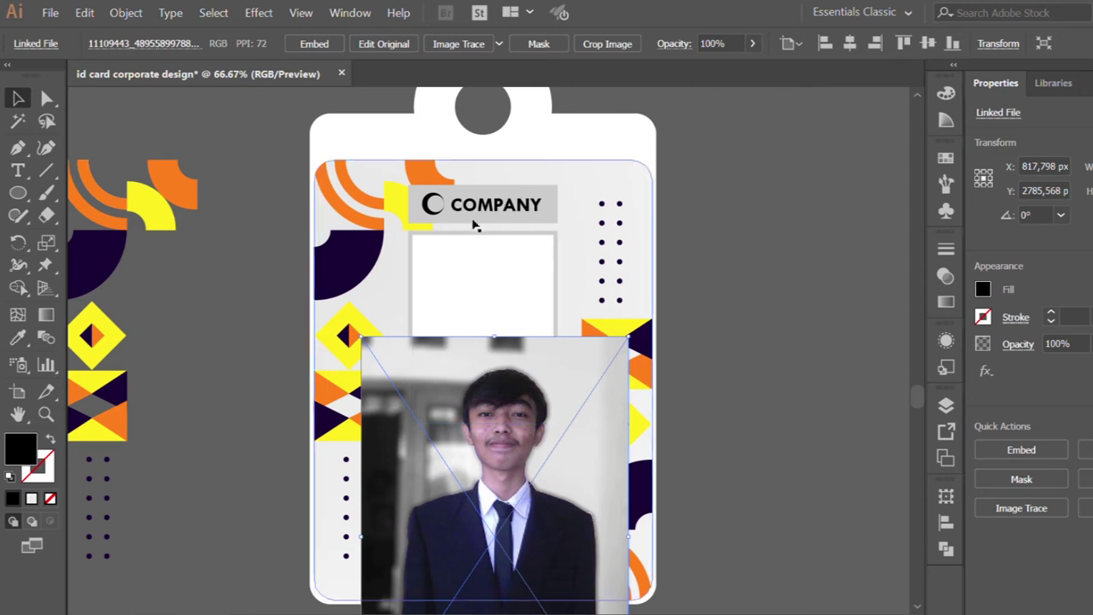
key("ctrl+x")
left_click(457, 245)
double_click(458, 246)
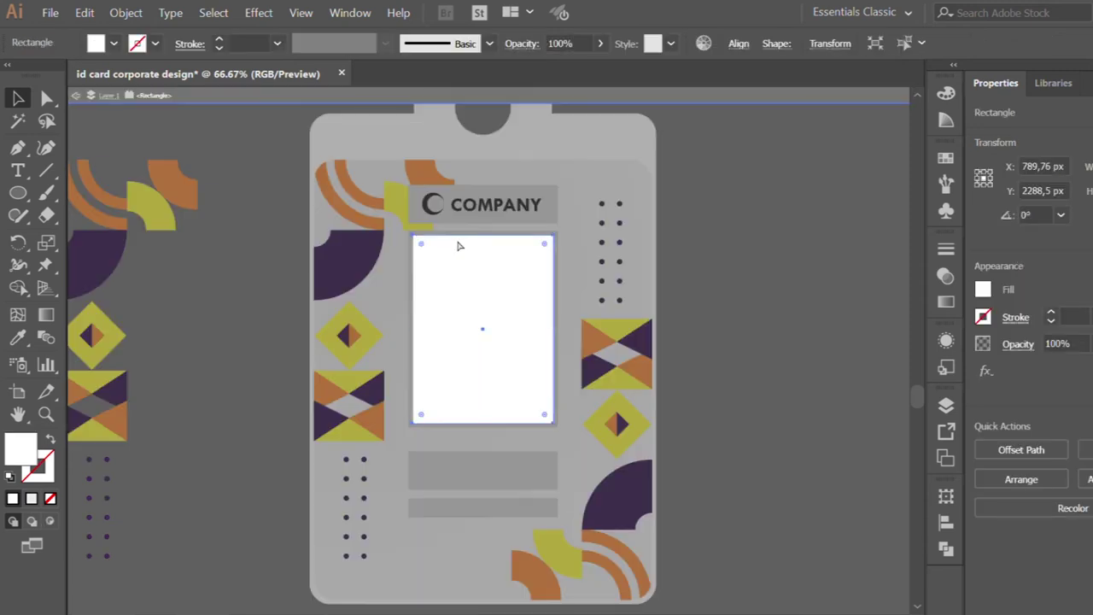
key("ctrl+f")
left_click_drag(494, 350, 493, 405)
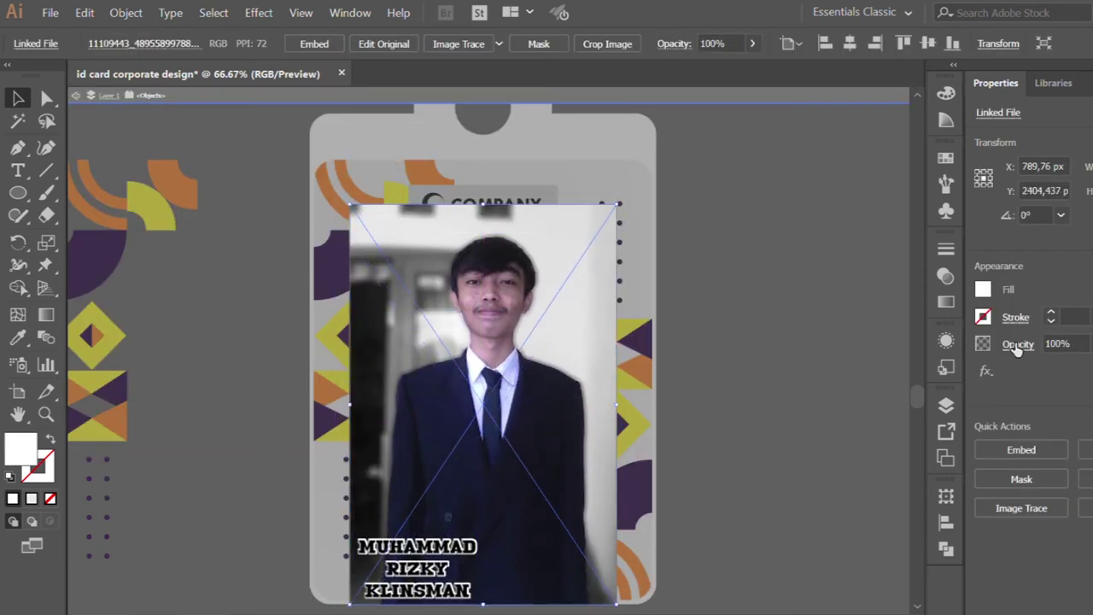
Fade the photo to 32% opacity to frame the face, then restore it to 100%.
type("32")
key("Return")
left_click_drag(563, 344, 556, 351)
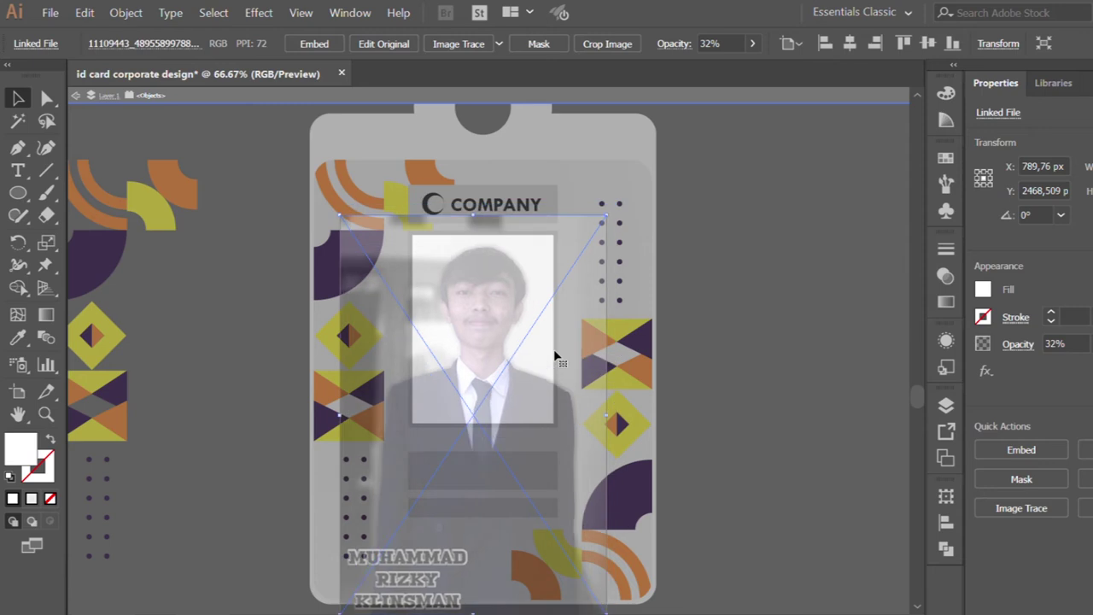
scroll(522, 313, "up", 1)
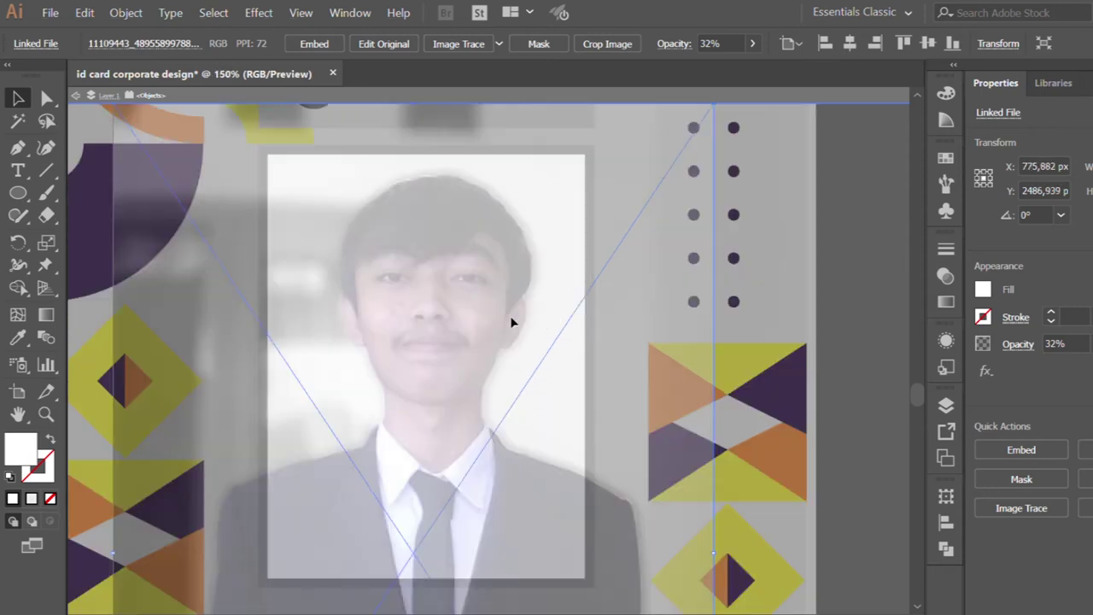
scroll(512, 319, "up", 1)
scroll(506, 327, "down", 2)
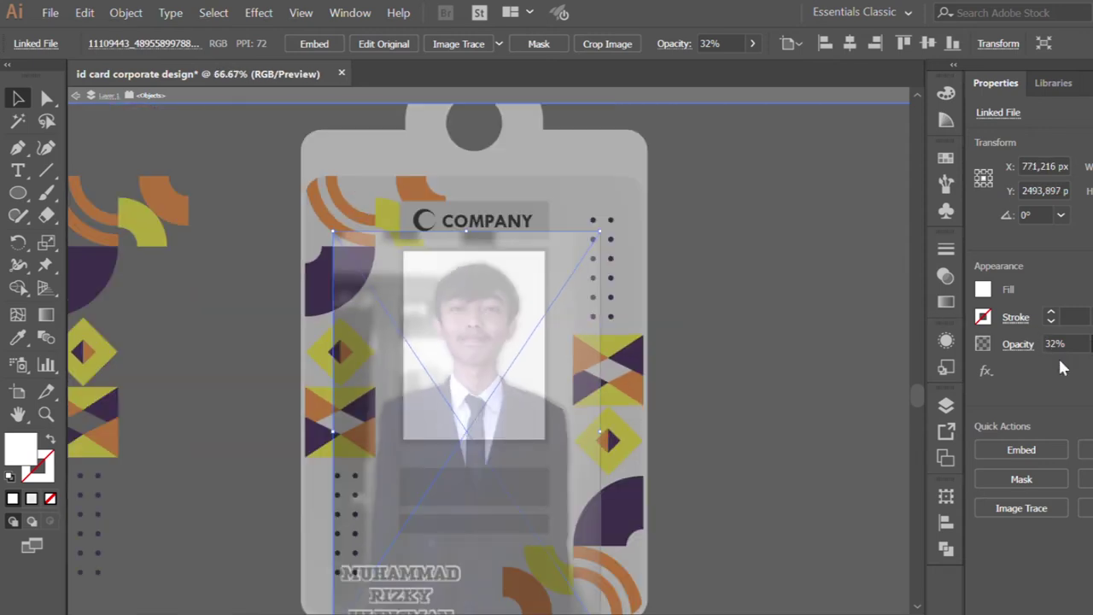
type("100")
key("Return")
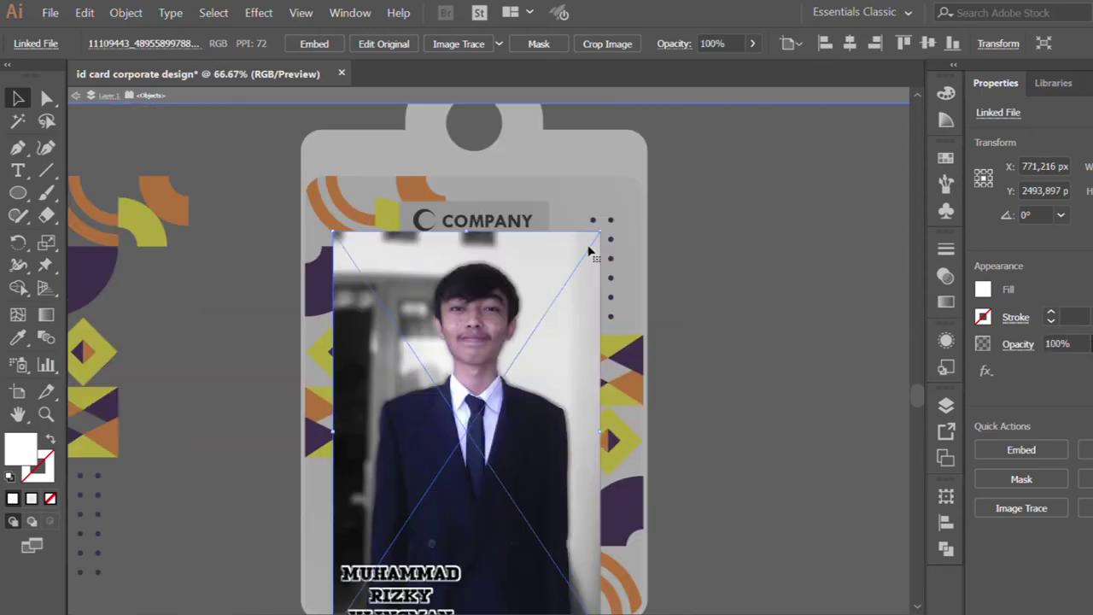
Reposition the photo so it sits over the white photo box.
left_click(723, 273)
left_click(537, 319)
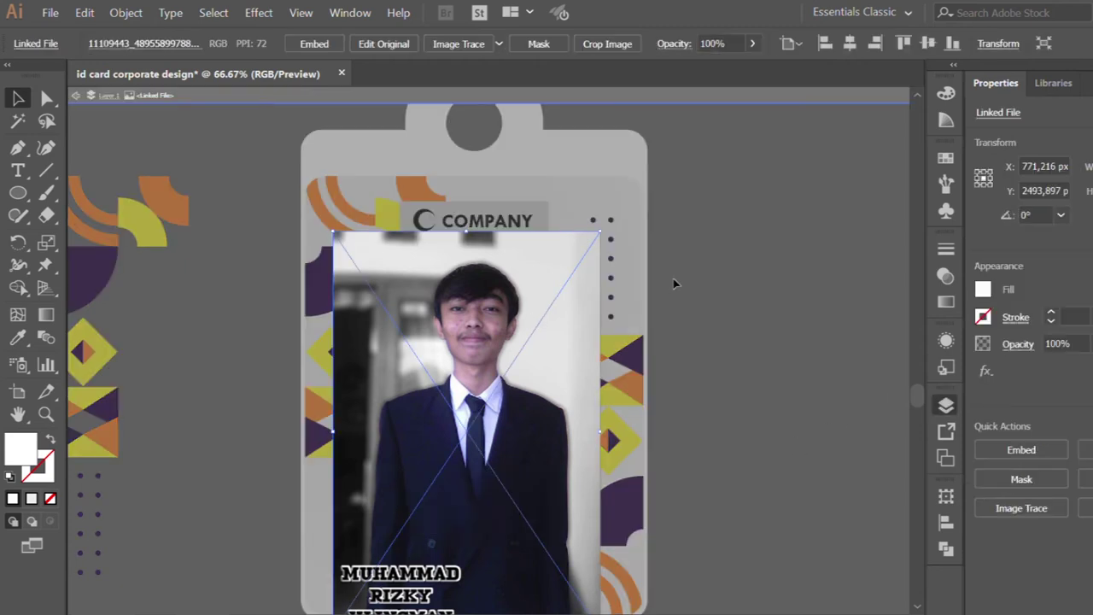
left_click(680, 278)
left_click(465, 312)
left_click_drag(465, 312, 808, 312)
left_click(521, 315)
scroll(516, 316, "right", 2)
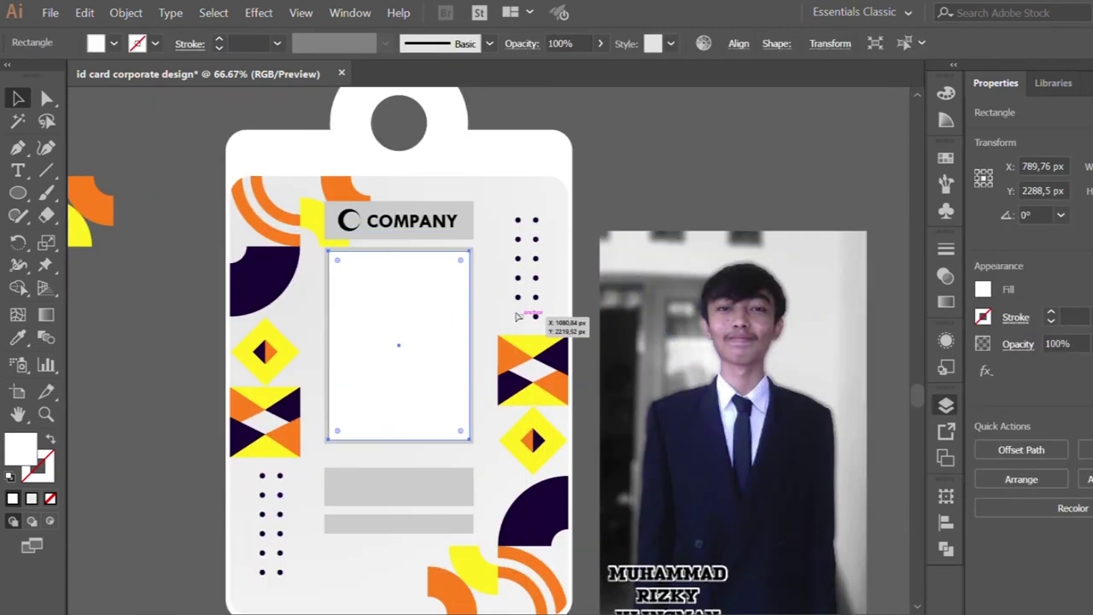
scroll(515, 316, "right", 2)
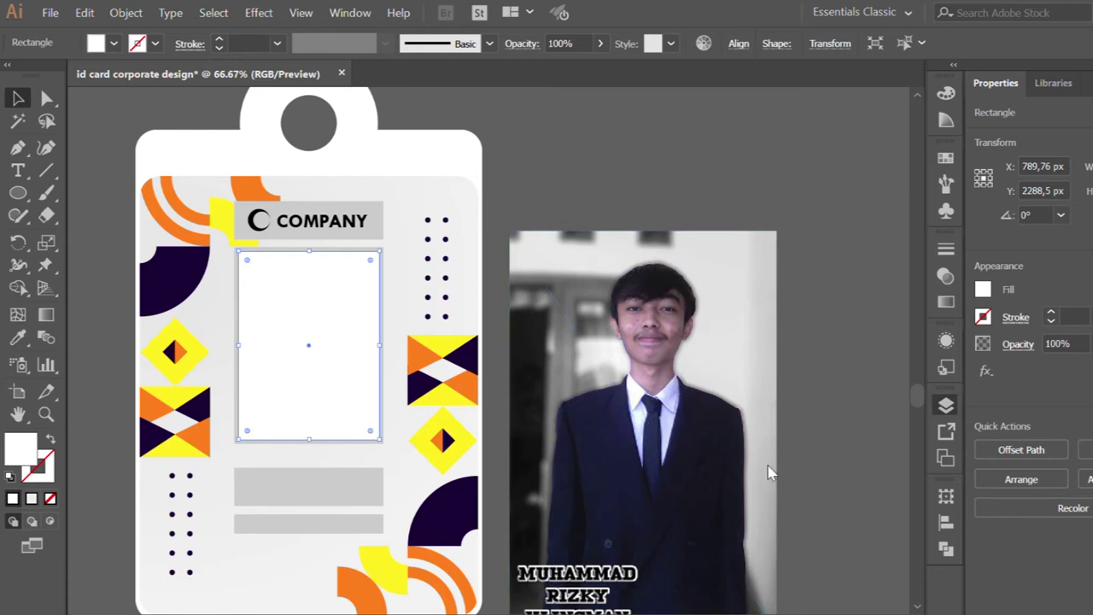
left_click_drag(745, 261, 419, 245)
key("ctrl+z")
left_click_drag(639, 305, 305, 310)
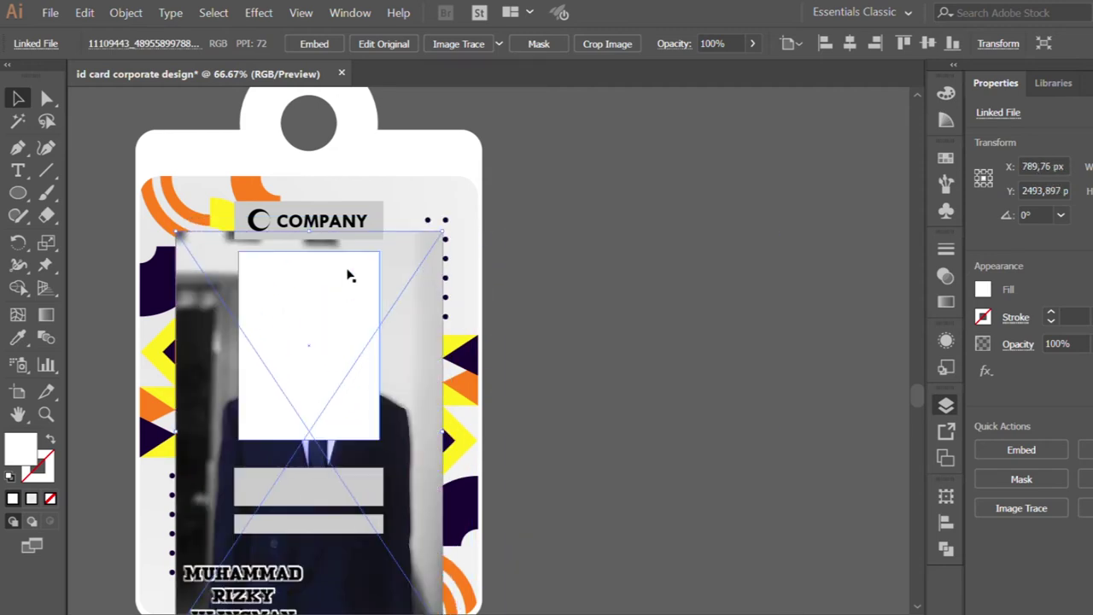
Clip the photo to the white rectangle with Ctrl+7 and adjust the face inside the frame.
left_click(347, 294, "shift")
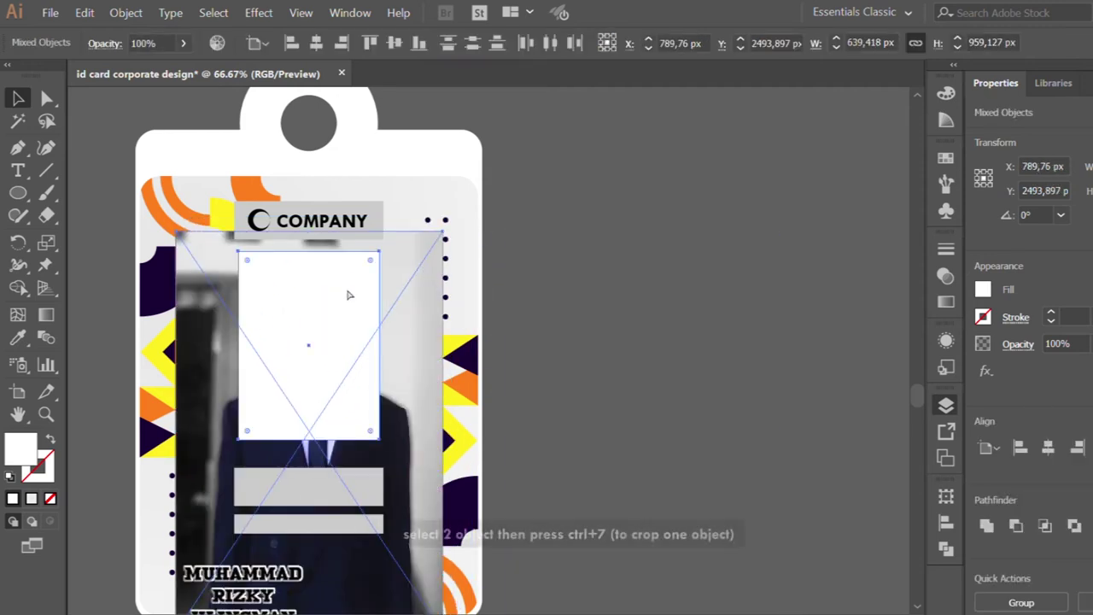
key("ctrl+7")
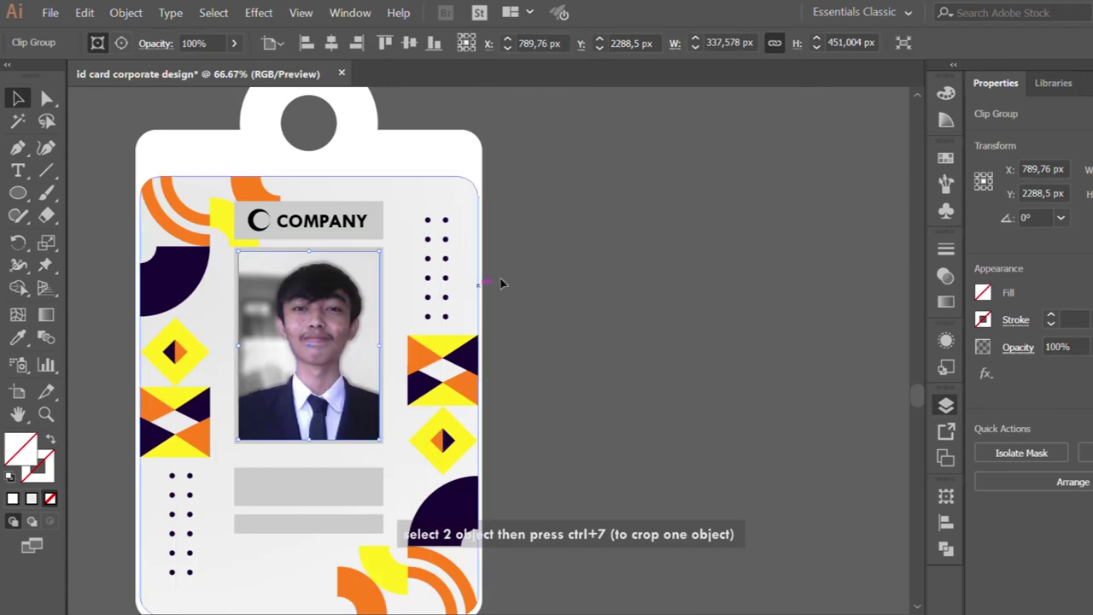
key("ctrl+1")
left_click_drag(313, 343, 294, 345)
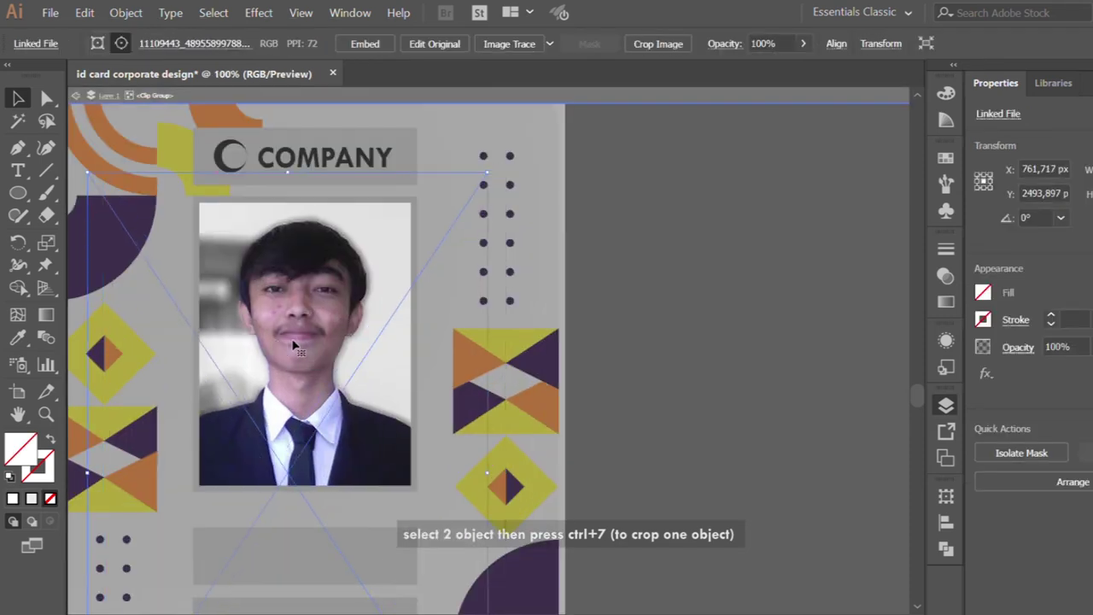
left_click(601, 268)
key("ctrl+0")
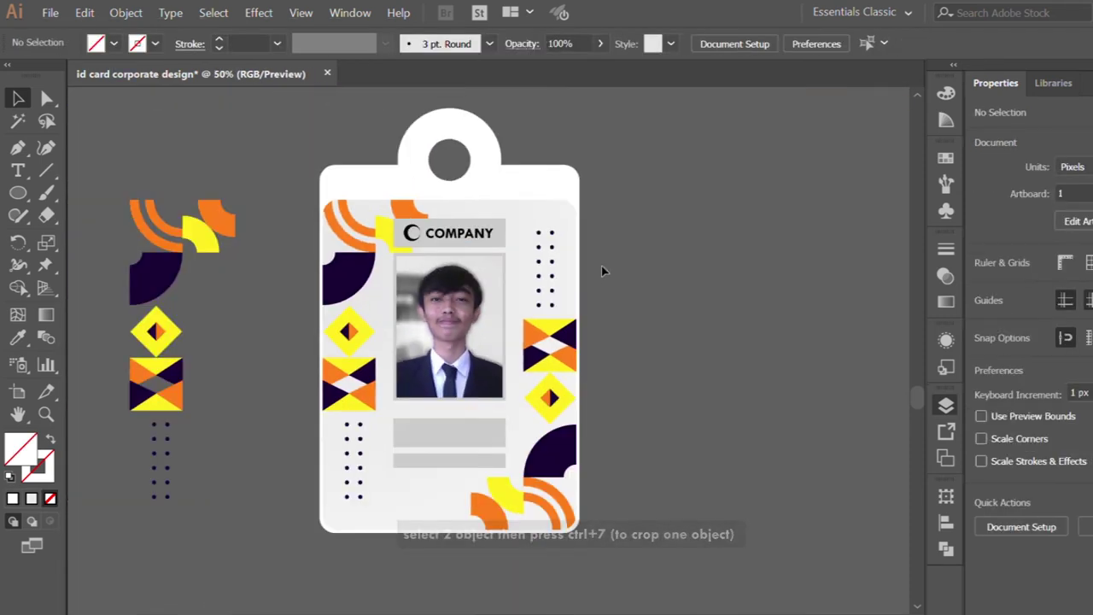
Copy the COMPANY text onto the lower grey bar and retype it as the holder's name.
scroll(601, 265, "up", 3)
scroll(601, 272, "left", 2)
scroll(601, 272, "down", 1)
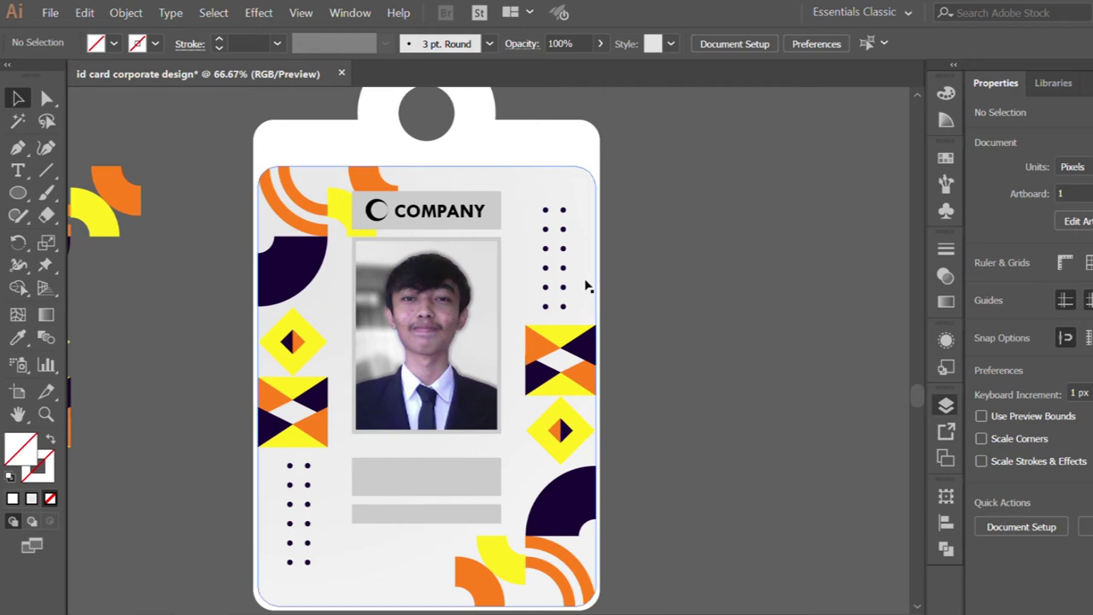
scroll(582, 285, "left", 2)
left_click_drag(452, 213, 451, 474)
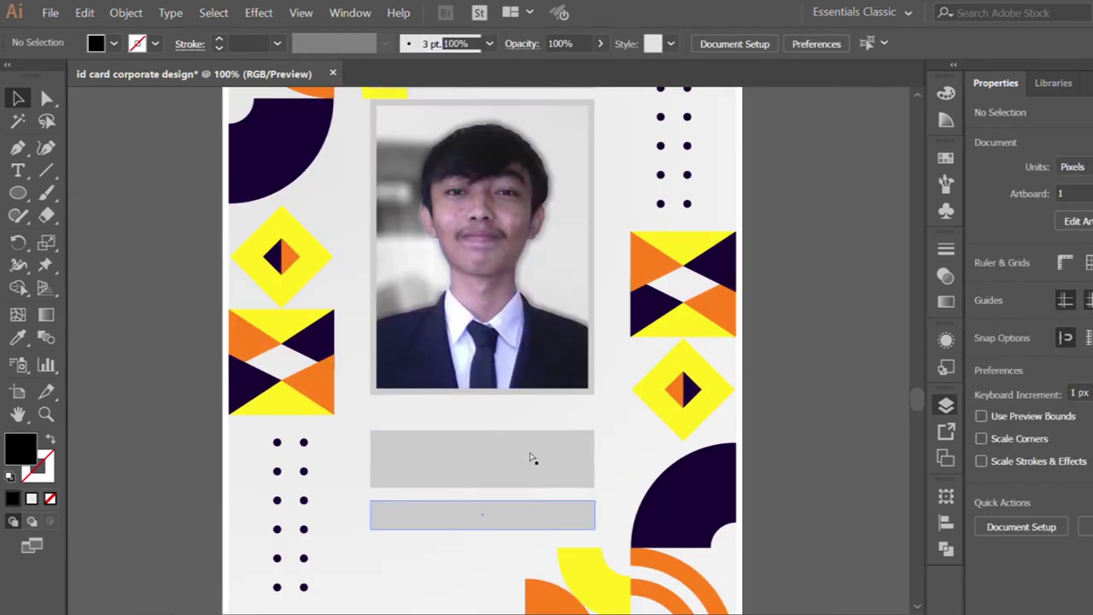
key("ctrl+v")
left_click_drag(508, 347, 493, 461)
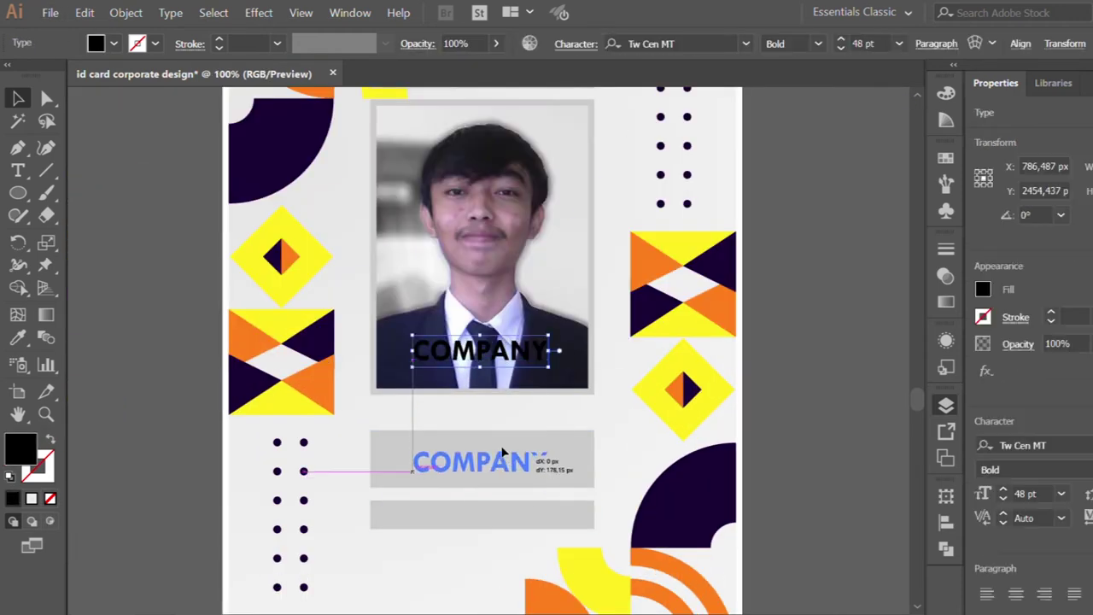
triple_click(492, 461)
type("MR.")
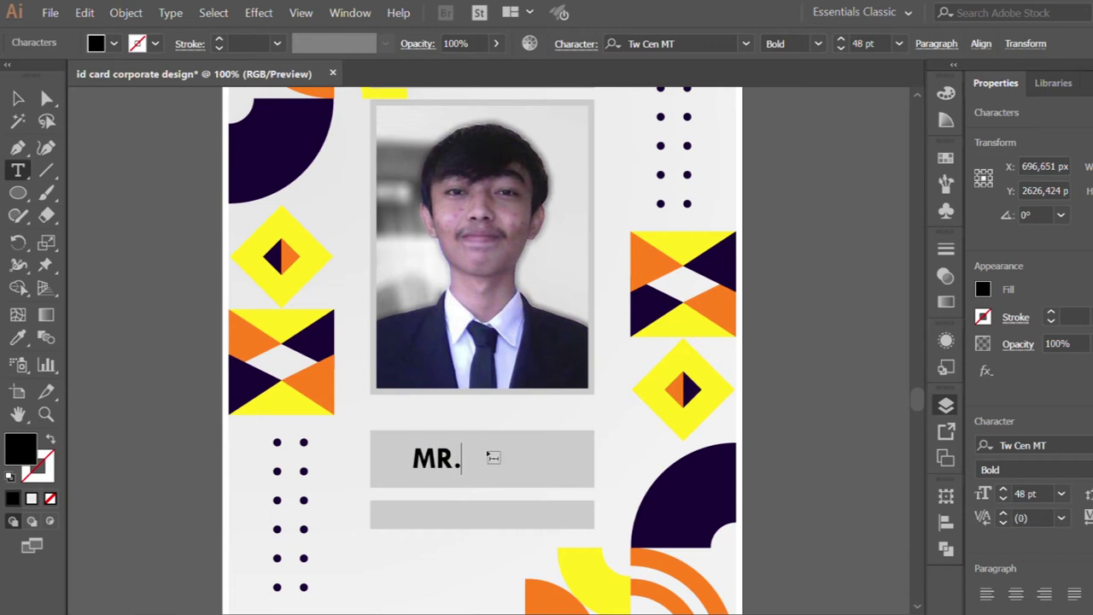
type("MAN")
key("Escape")
mouse_move(522, 459)
left_mouse_down()
mouse_move(486, 461)
mouse_move(521, 460)
mouse_move(510, 461)
left_mouse_up()
Duplicate the name below as GRAPHIC DESIGNER, roughly halve its size and widen its tracking.
scroll(498, 467, "up", 1)
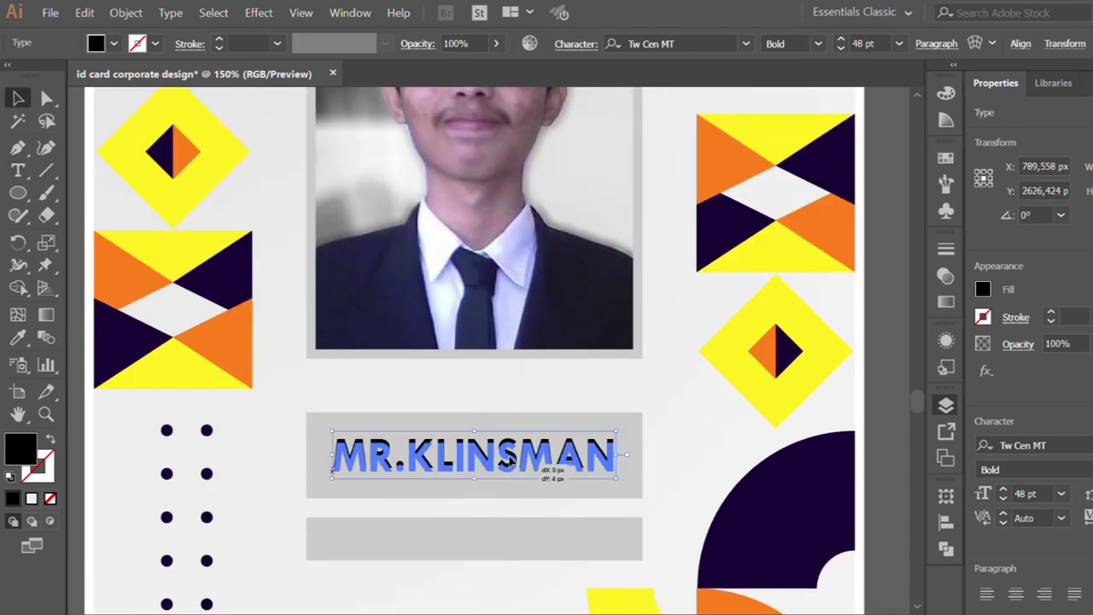
scroll(511, 461, "down", 2)
left_click_drag(504, 400, 504, 481)
triple_click(504, 479)
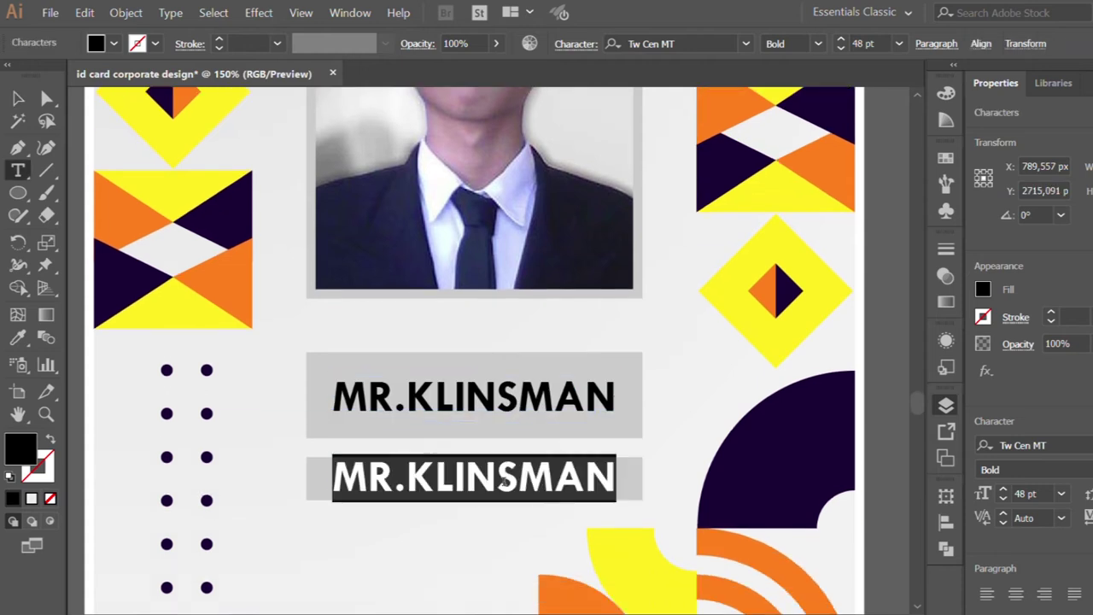
type("GR")
type("IGNER")
key("ctrl+a")
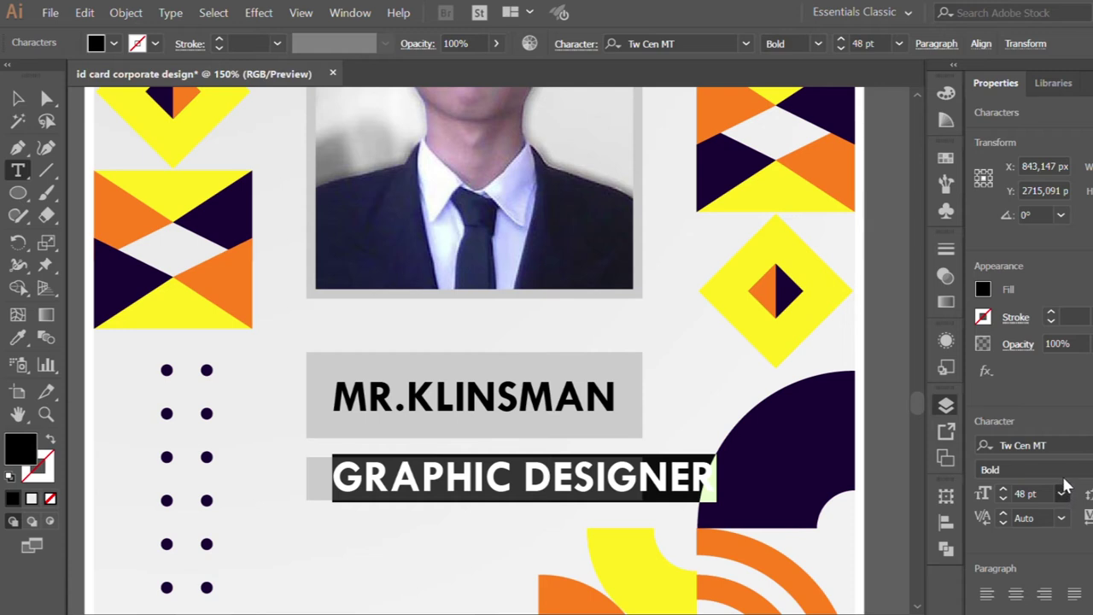
key("ctrl+shift+comma")
key("ctrl+shift+comma")
key("ctrl+shift+comma")
key("ctrl+shift+comma")
key("ctrl+shift+comma")
key("ctrl+shift+comma")
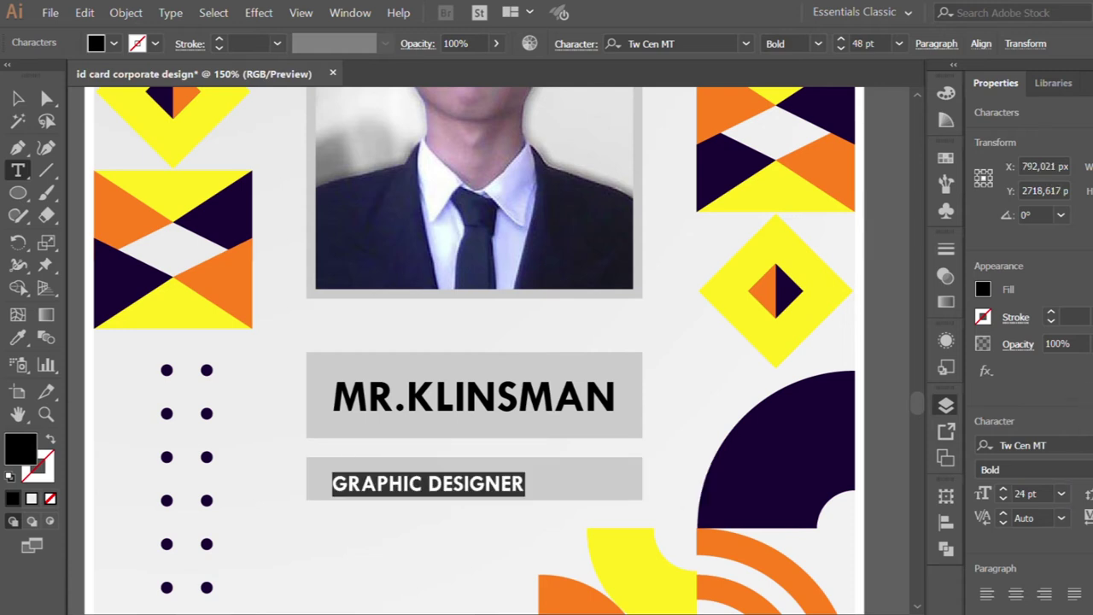
key("alt+Right")
key("alt+Right")
key("alt+Right")
key("Escape")
Centre the job title in its grey box and move the whole ID card down.
scroll(536, 485, "up", 1)
left_click_drag(472, 489, 482, 486)
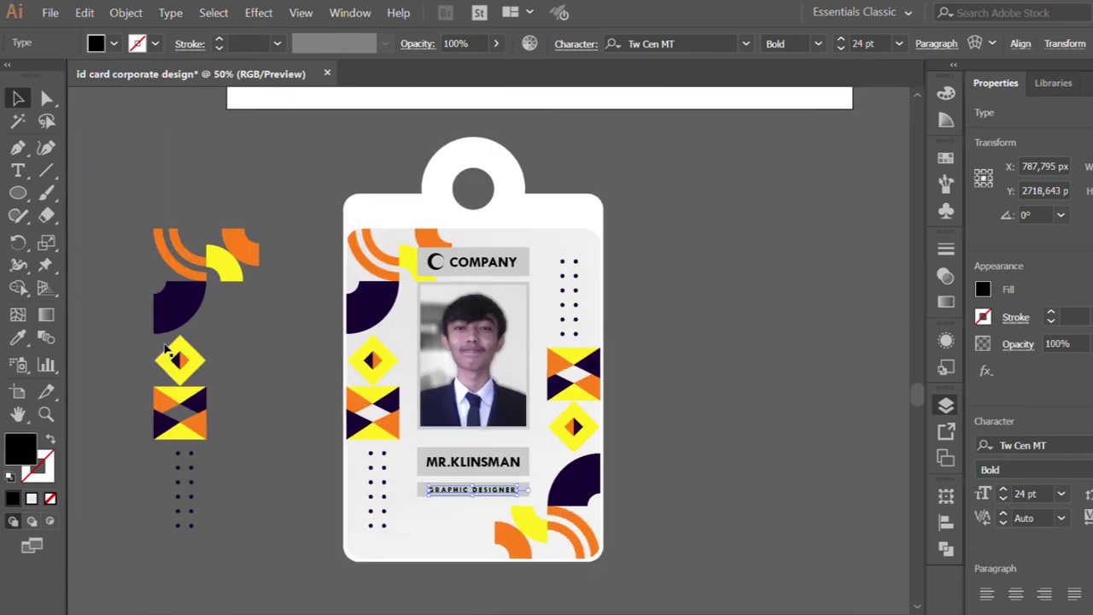
scroll(334, 481, "down", 1)
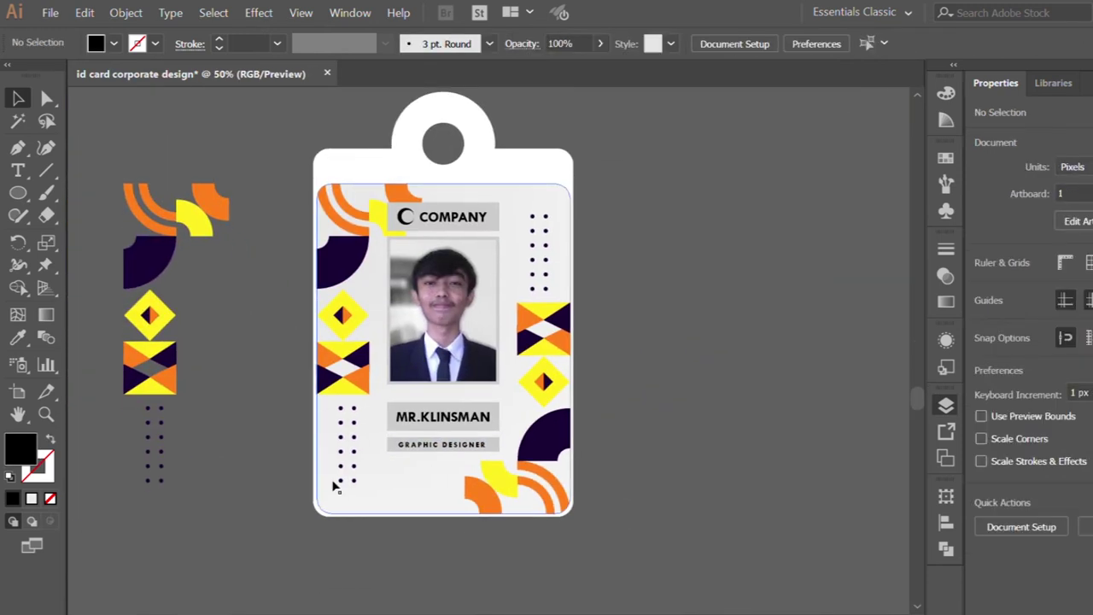
scroll(530, 529, "down", 1)
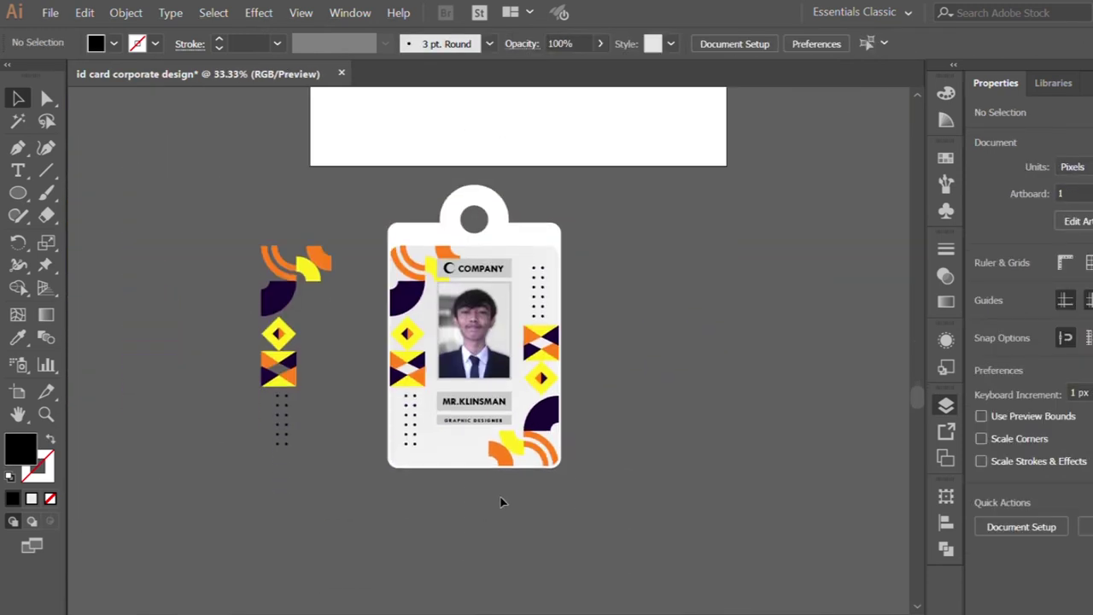
left_click_drag(383, 249, 570, 498)
left_click_drag(478, 333, 478, 363)
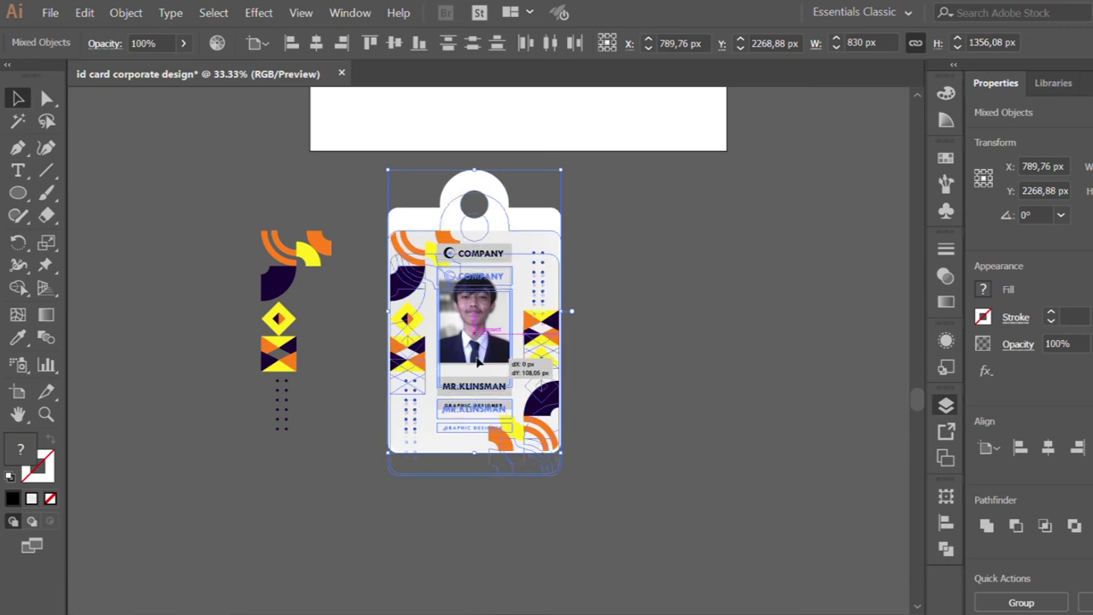
left_click(416, 500)
scroll(407, 471, "up", 2)
scroll(420, 470, "up", 1)
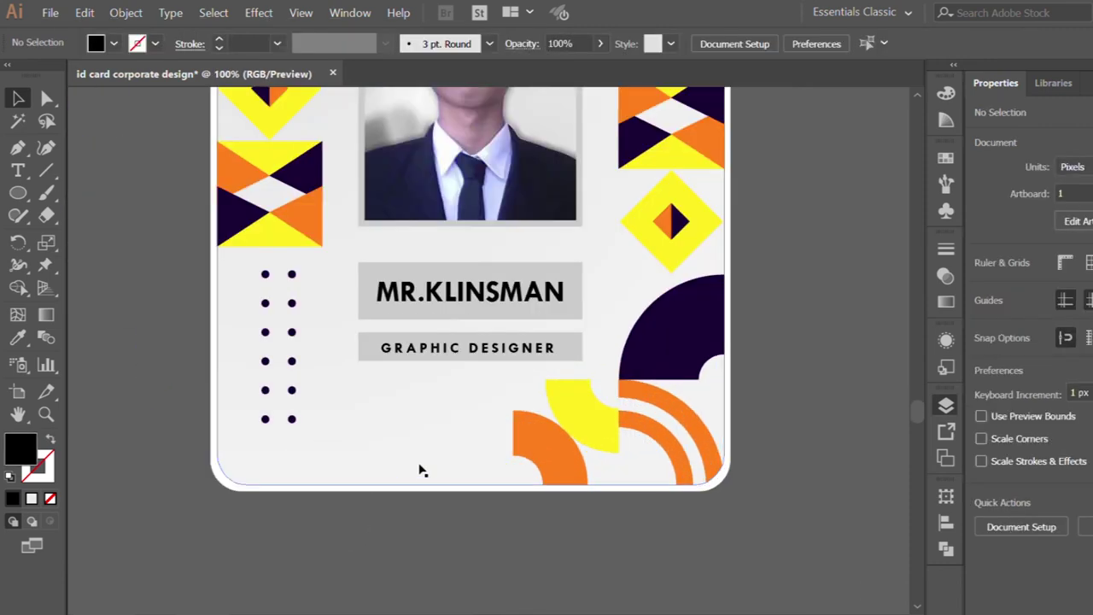
Duplicate the job title and retype it as the JOIN line with date 01-01-2022, removing tracking.
left_click_drag(398, 347, 398, 388)
double_click(442, 390)
type("JOIND")
key("ctrl+a")
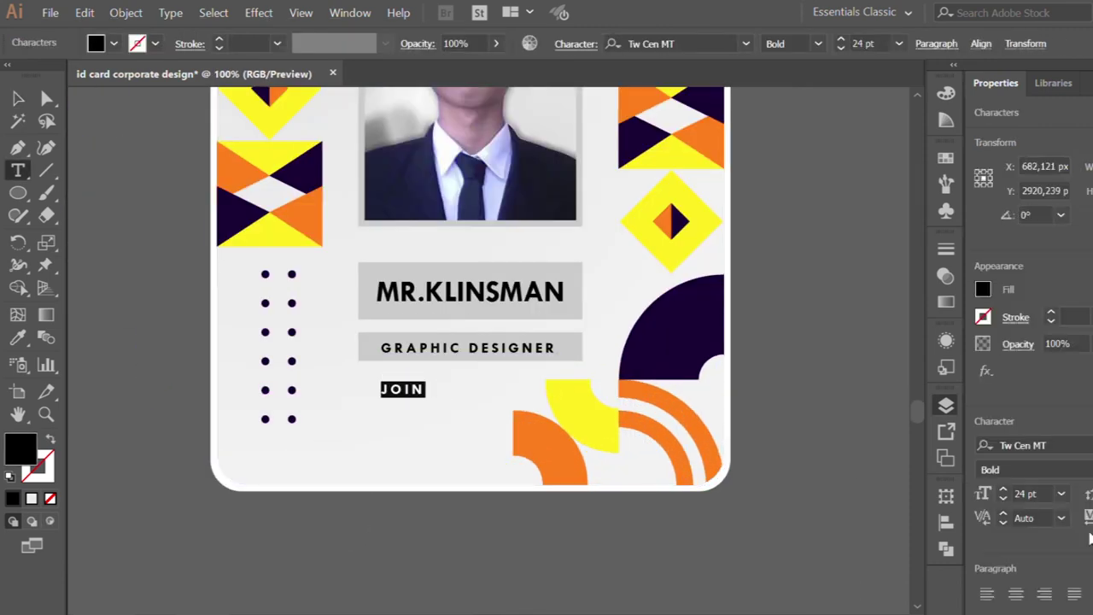
key("ctrl+alt+q")
left_click(402, 391)
type(":")
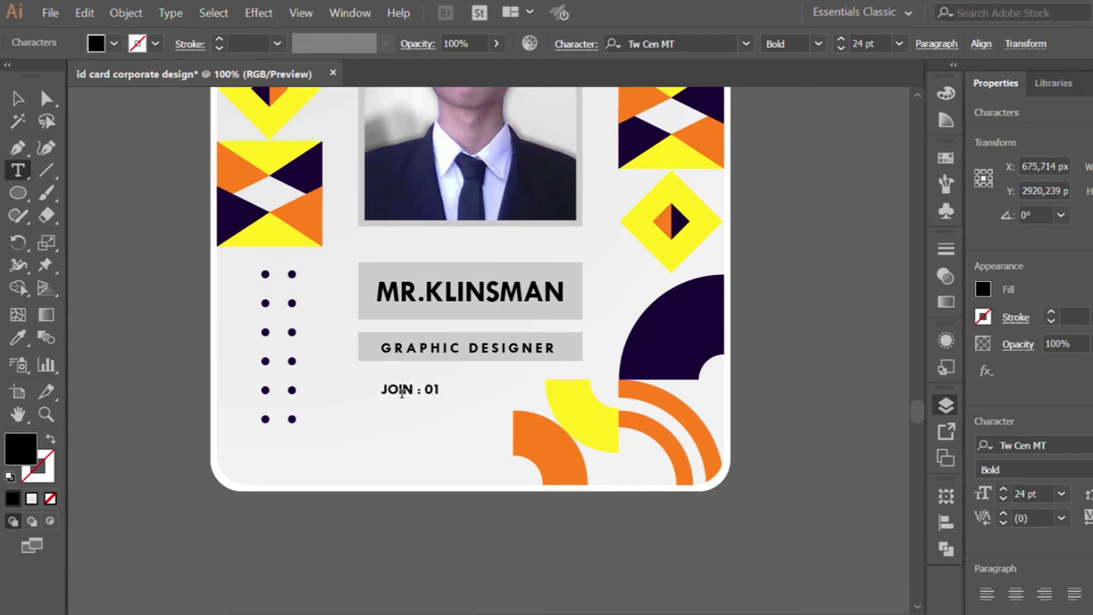
type("01-2022")
left_click_drag(421, 389, 556, 396)
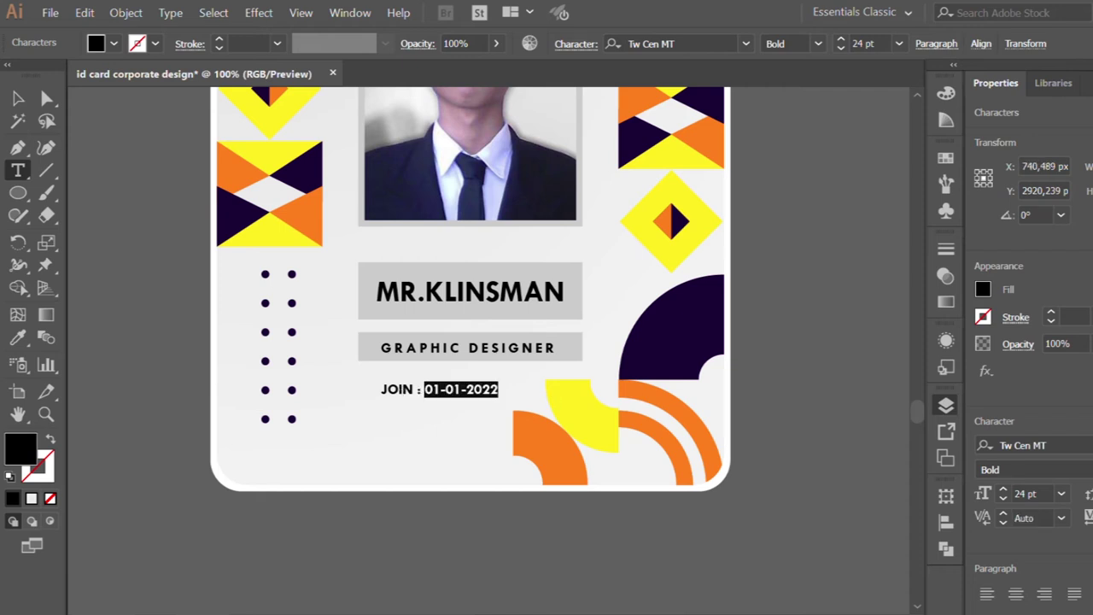
left_click(17, 98)
Space out the join date hyphens and duplicate the line below as EXPIRE.
scroll(471, 402, "up", 1)
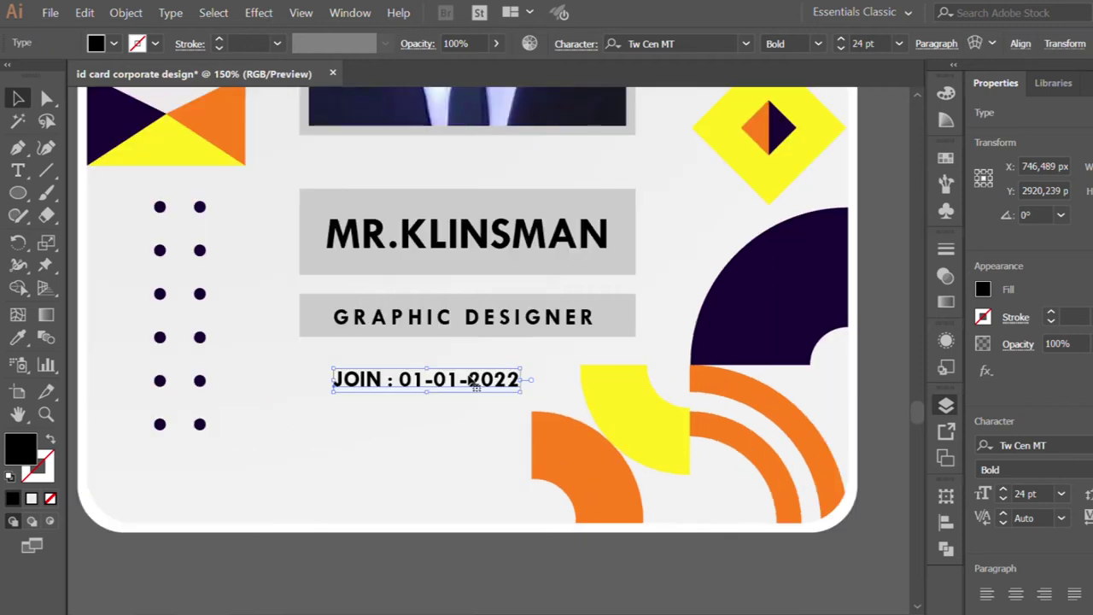
double_click(437, 379)
left_click(475, 379)
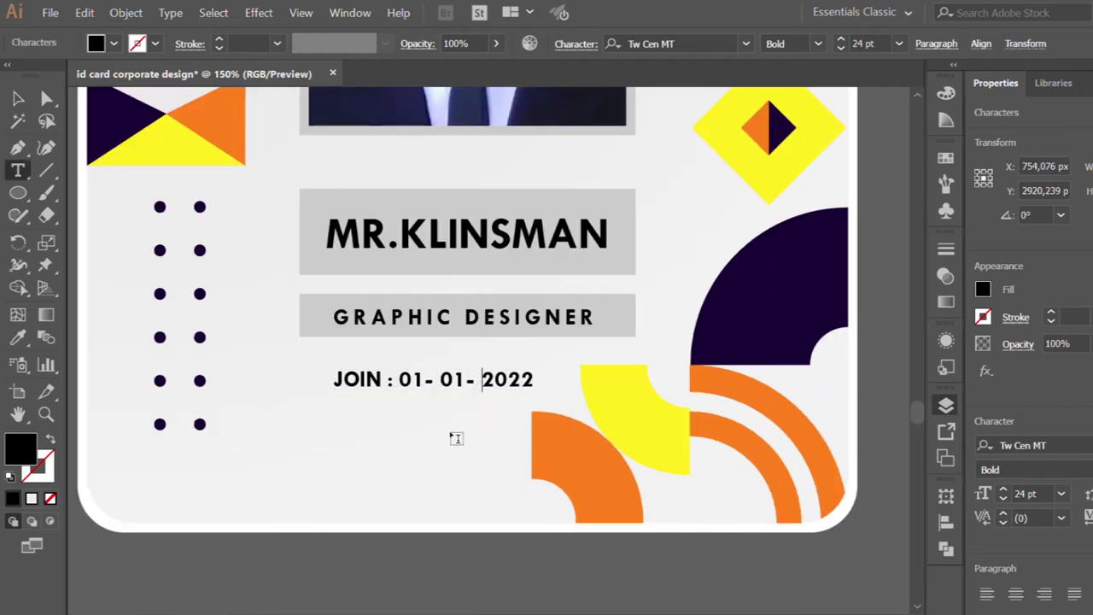
key("Escape")
mouse_move(350, 380)
left_mouse_down()
mouse_move(350, 410)
mouse_move(299, 408)
left_mouse_up()
double_click(350, 409)
type("EXPIRE : 01- 01- 2022")
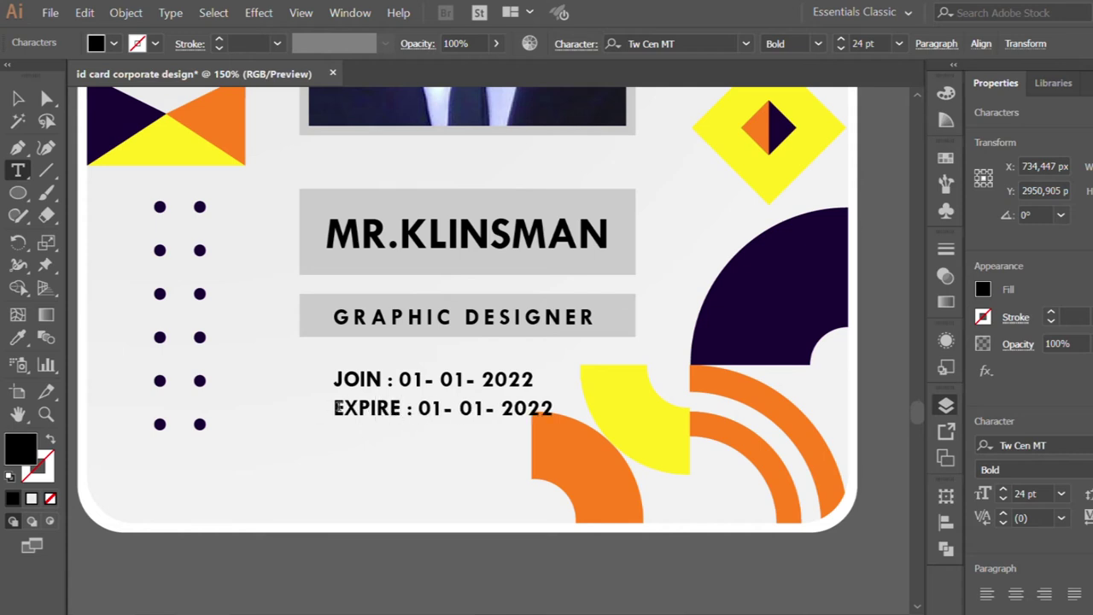
Change the labels to 'Expire' and 'Join' in mixed case and centre the Join line.
left_click_drag(337, 407, 397, 414)
type("Expire")
left_click_drag(342, 380, 379, 385)
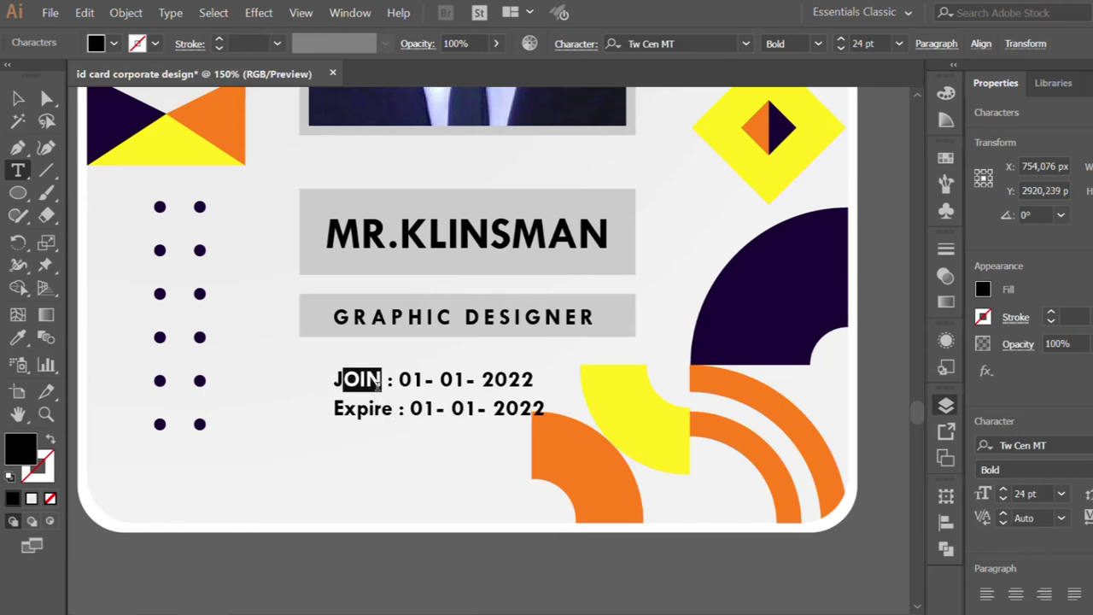
type("oin")
key("Escape")
left_click(454, 408)
mouse_move(466, 377)
left_mouse_down()
mouse_move(498, 375)
mouse_move(498, 409)
left_mouse_up()
Edit the expire date to 12 - 01- 2024.
double_click(498, 407)
left_click(474, 408)
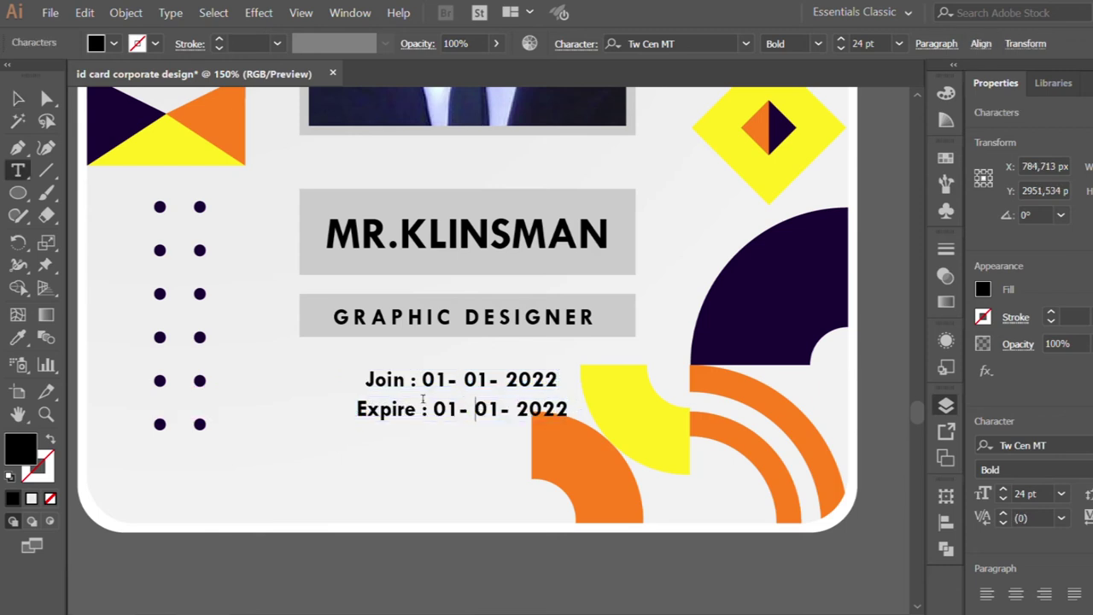
mouse_move(447, 408)
left_mouse_down()
mouse_move(460, 407)
mouse_move(432, 407)
left_mouse_up()
type("12")
left_click_drag(500, 408, 474, 408)
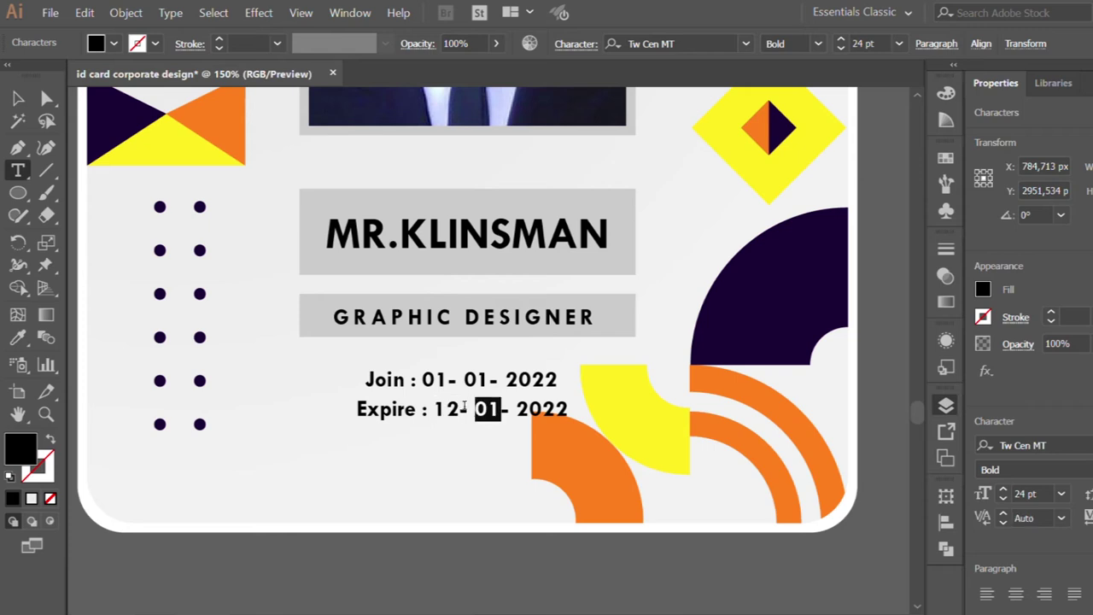
left_click(461, 408)
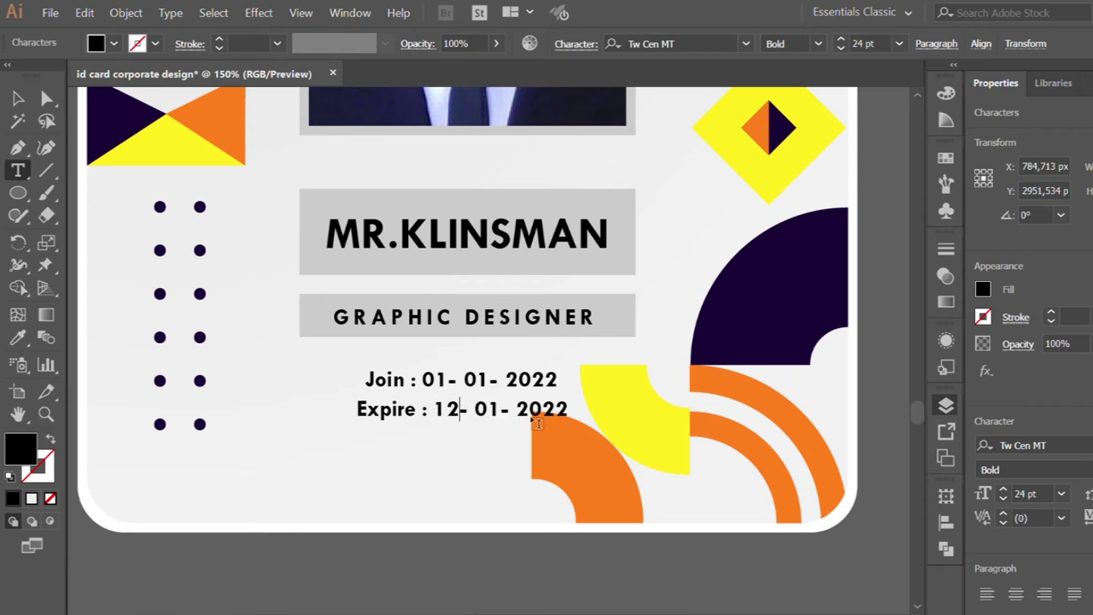
left_click_drag(561, 408, 581, 414)
type("4")
key("Escape")
left_click(473, 446)
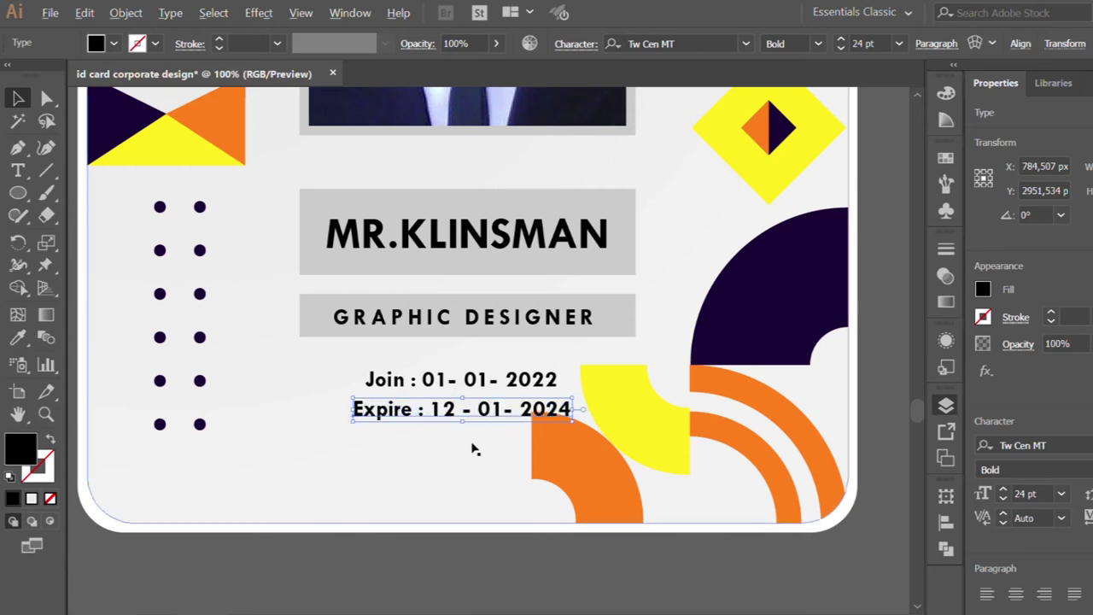
key("ctrl+minus")
key("ctrl+minus")
key("ctrl+minus")
key("ctrl+minus")
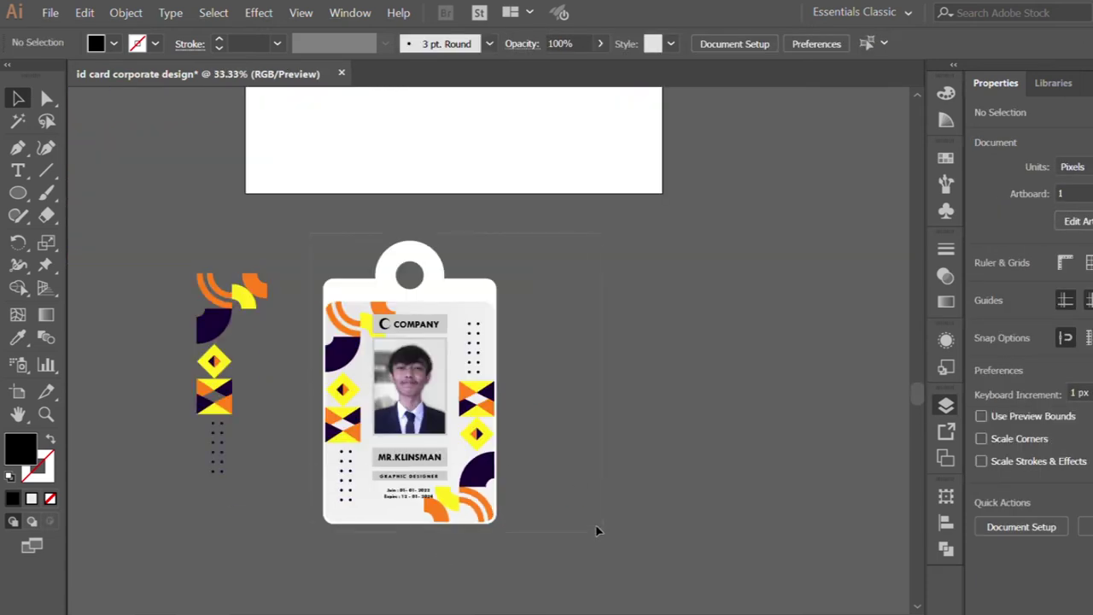
Duplicate the ID card to the right, then undo the copy and deselect.
left_click_drag(596, 531, 307, 234)
scroll(530, 512, "right", 3)
left_click_drag(292, 279, 485, 279)
scroll(495, 483, "left", 1)
left_click(496, 501)
scroll(496, 501, "left", 3)
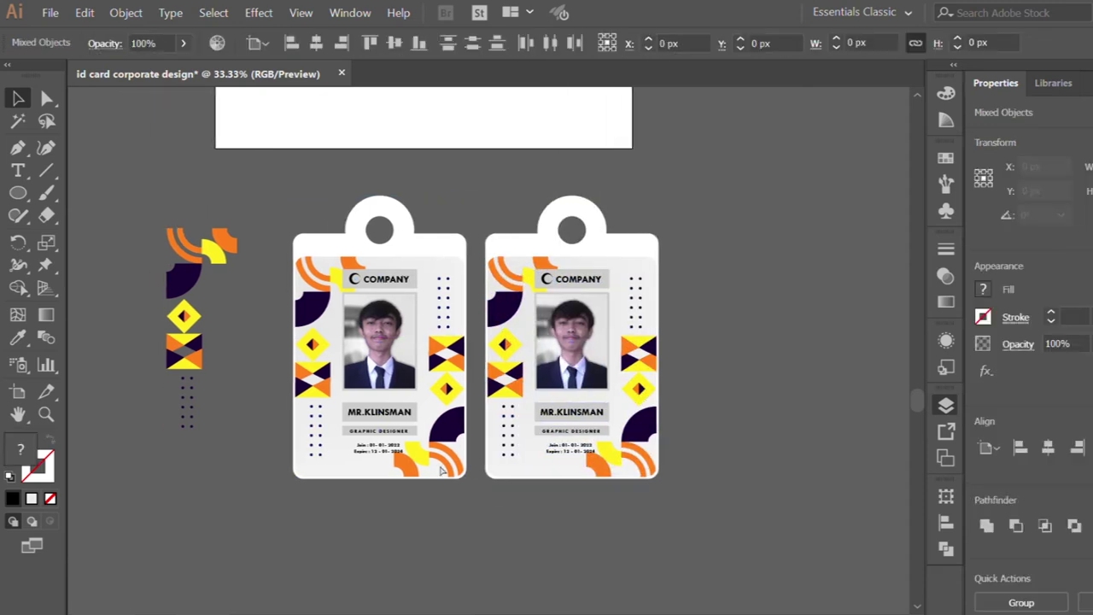
key("ctrl+z")
left_click(512, 410)
scroll(513, 410, "up", 1)
scroll(513, 410, "left", 2)
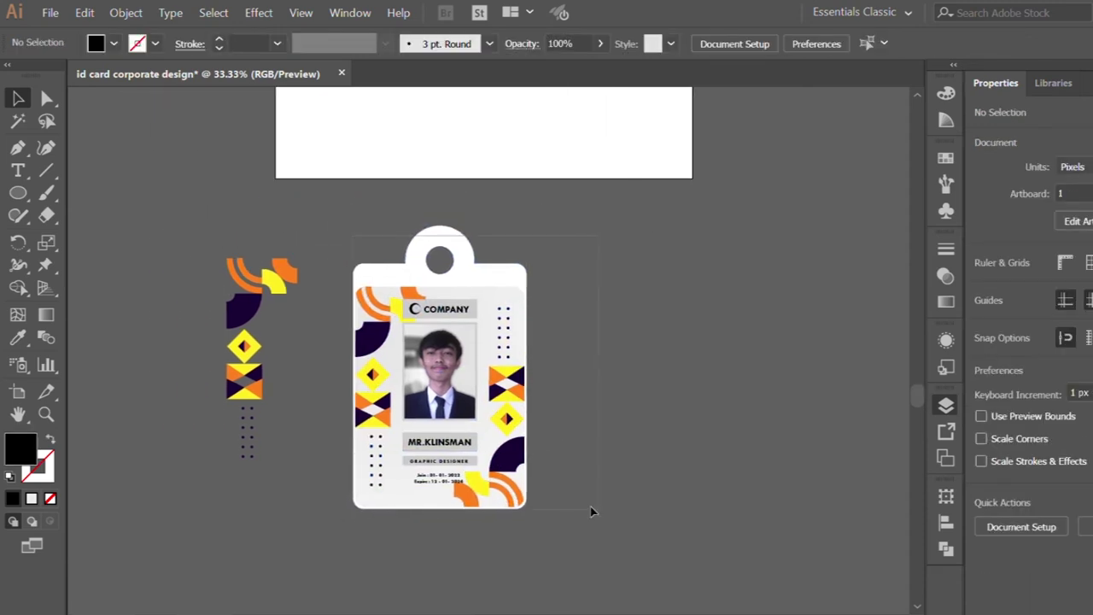
left_click_drag(592, 511, 517, 495)
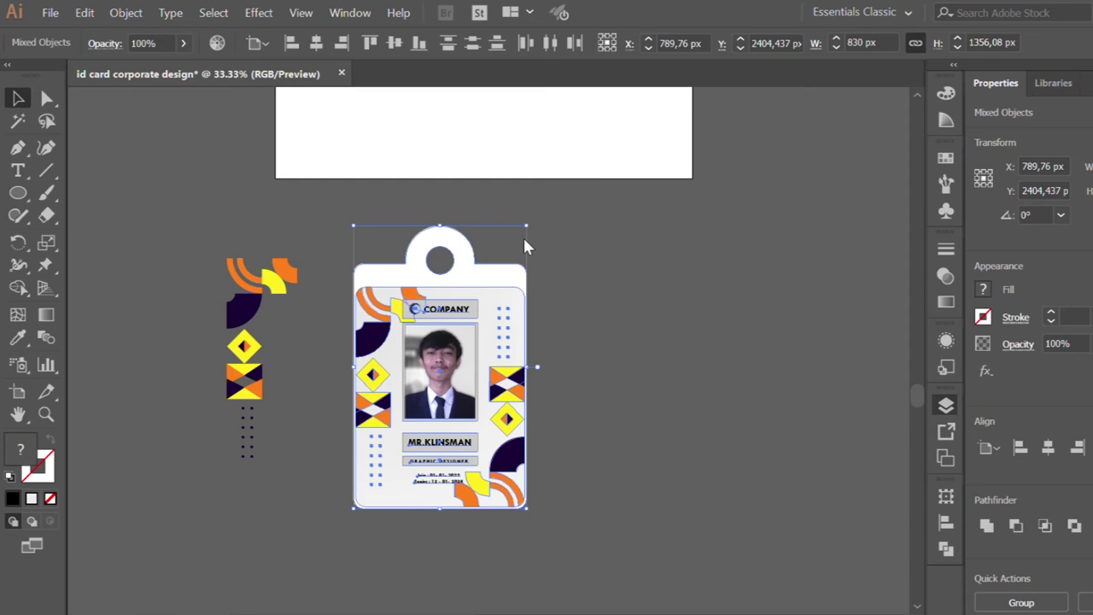
left_click(535, 262)
Draw a vertical line from the card's hole to above the card, stroked at 25 pt.
key("p")
key("ctrl+equal")
key("ctrl+equal")
key("ctrl+equal")
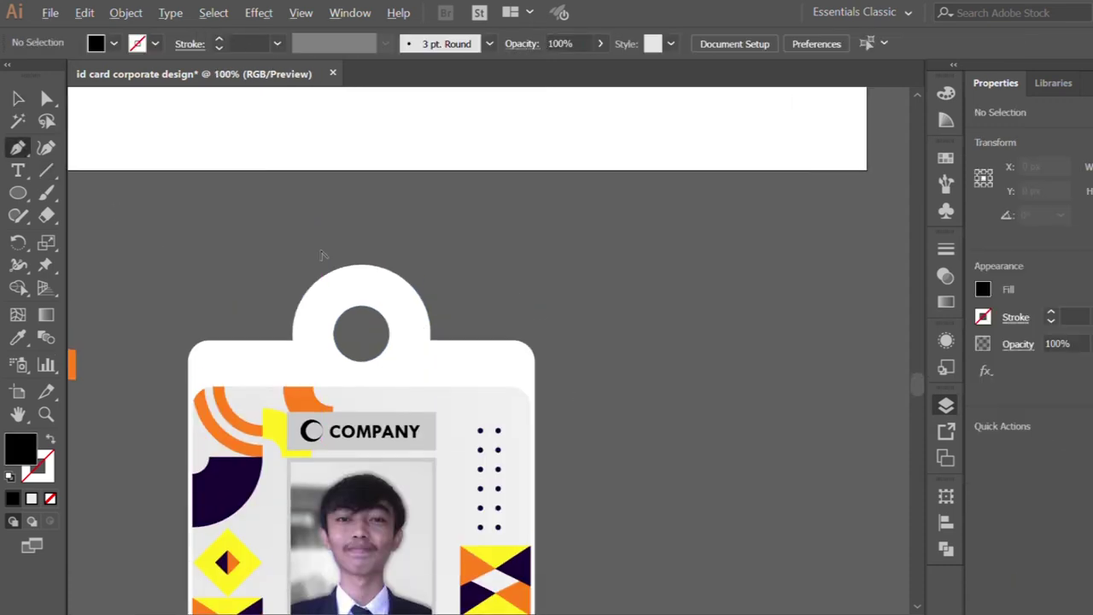
left_click(379, 333)
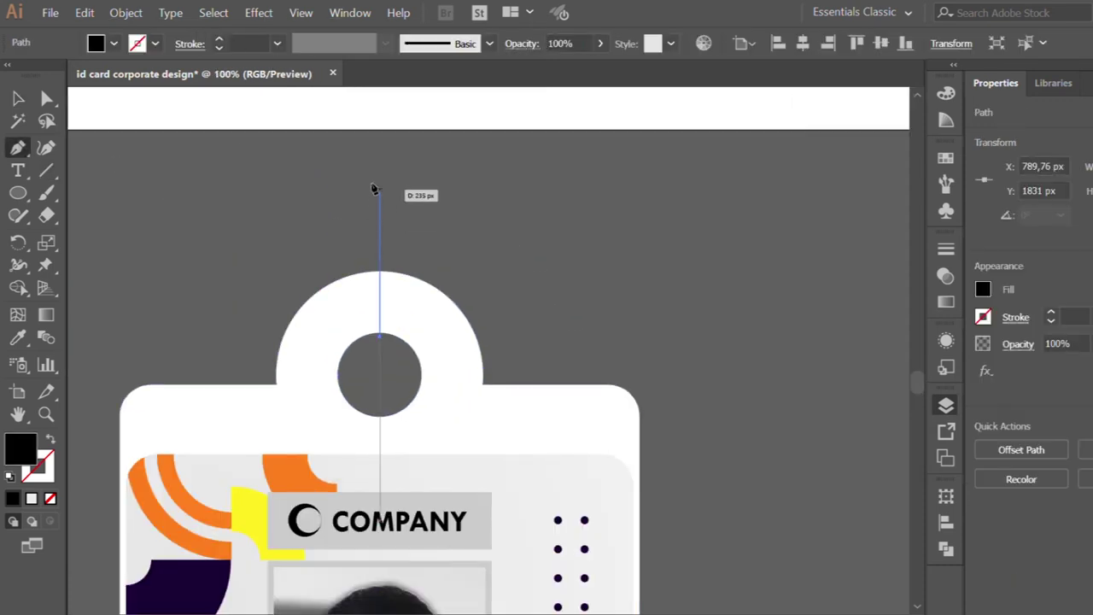
left_click(379, 231)
key("v")
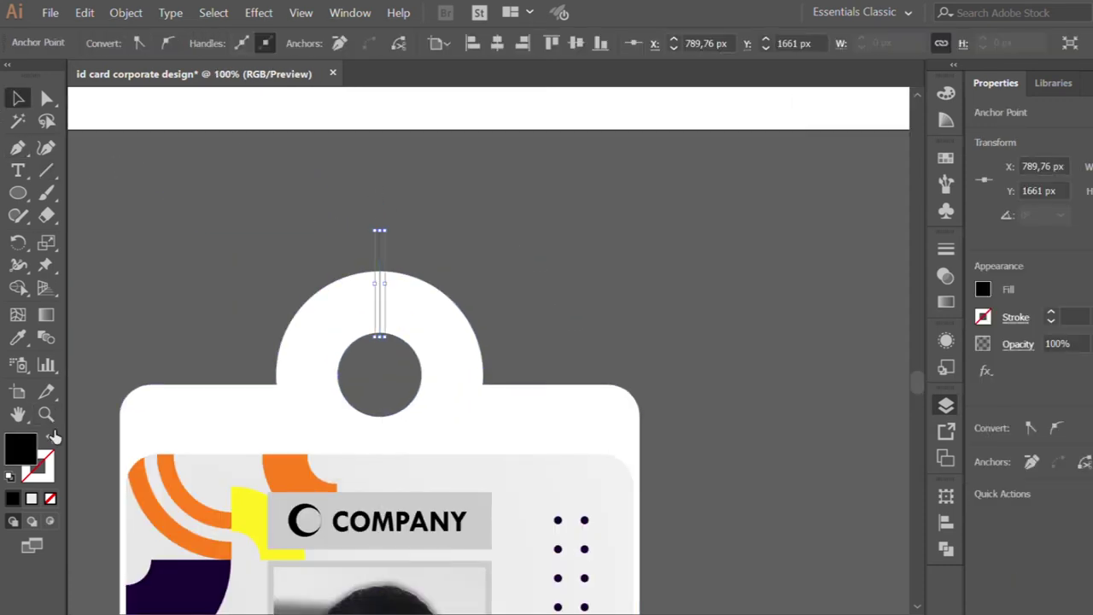
left_click(50, 438)
left_click(381, 247)
scroll(243, 44, "up", 10)
scroll(243, 45, "up", 1)
left_click(373, 194)
scroll(373, 194, "up", 1)
left_click(379, 252)
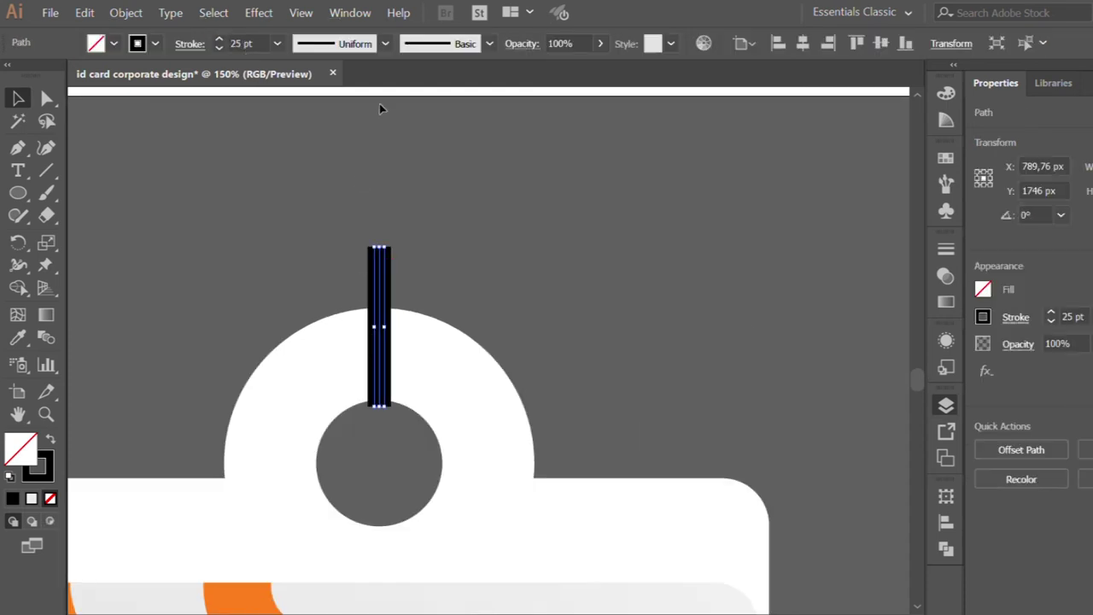
Sample the card's white colour onto the strap line's stroke.
key("i")
scroll(415, 476, "down", 3)
left_click(415, 476)
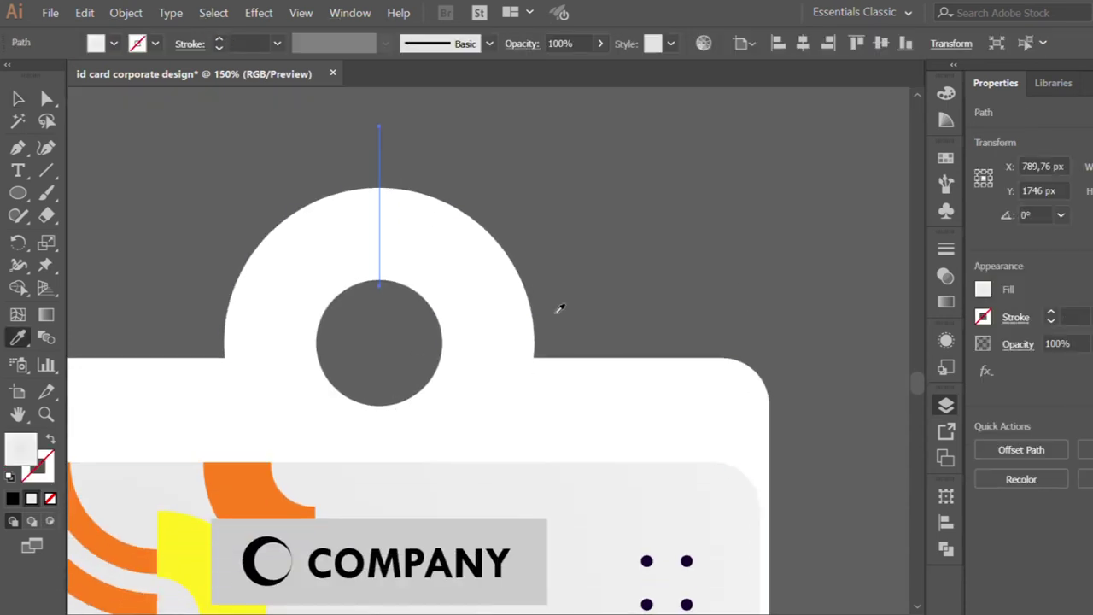
left_click(50, 438)
scroll(255, 43, "up", 10)
scroll(254, 44, "up", 8)
scroll(255, 44, "up", 6)
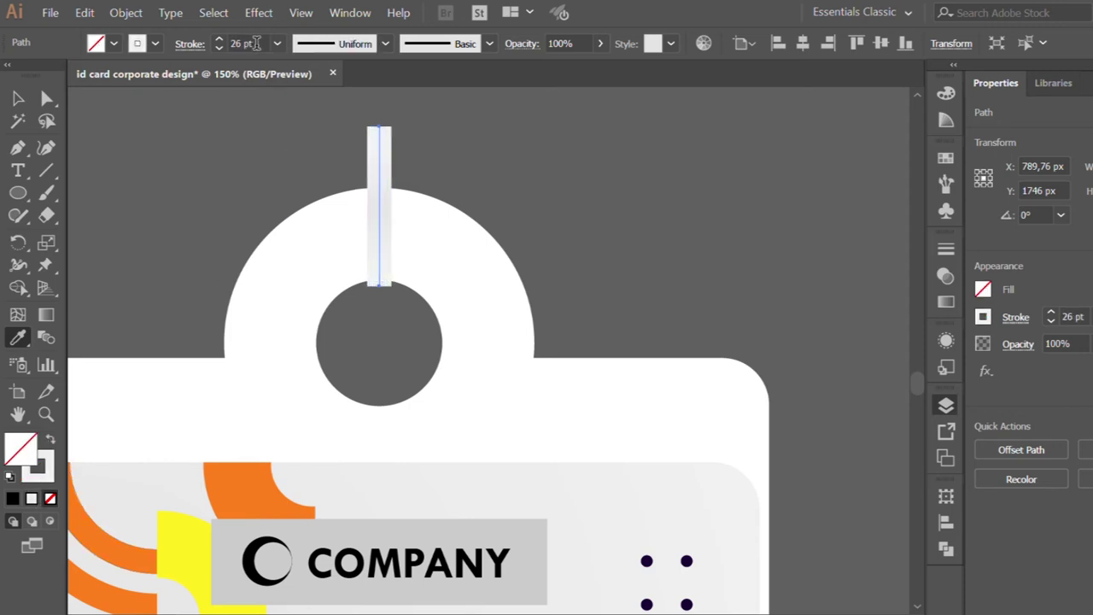
Give the strap line a grey gradient from the Transparency and Gradient panels, keeping the light stroke.
left_click(945, 276)
key("ctrl+F9")
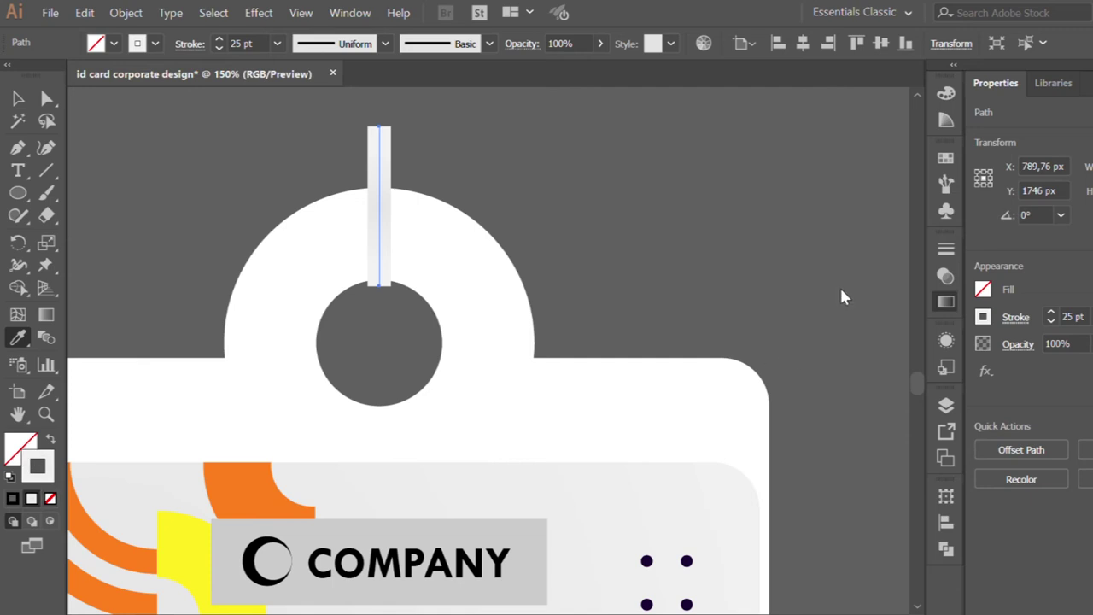
key("shift+x")
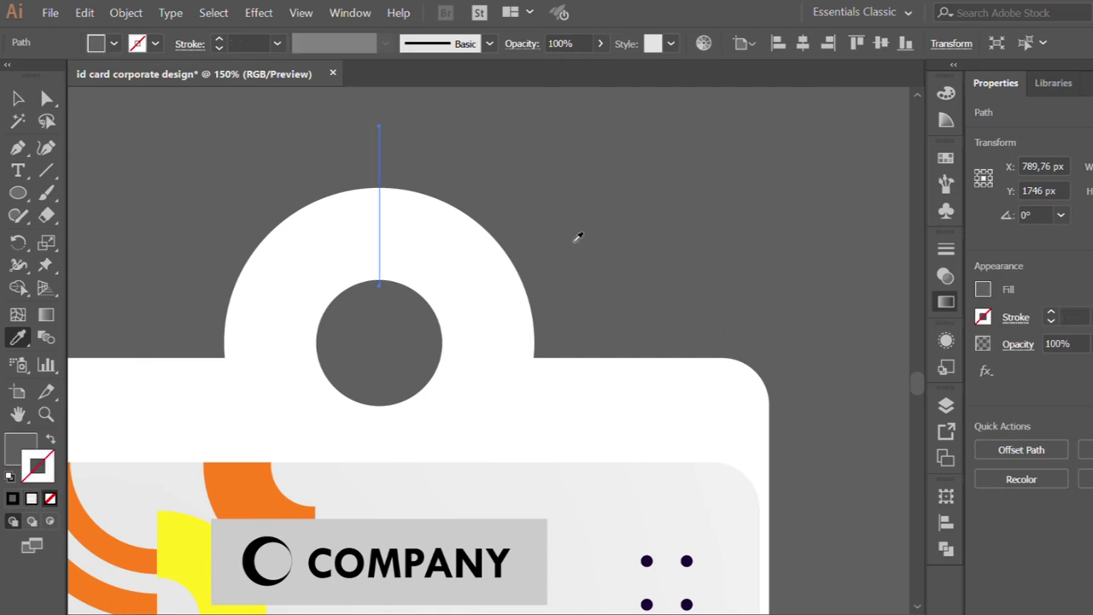
key("ctrl+z")
key("v")
left_click(350, 175)
scroll(356, 175, "up", 1)
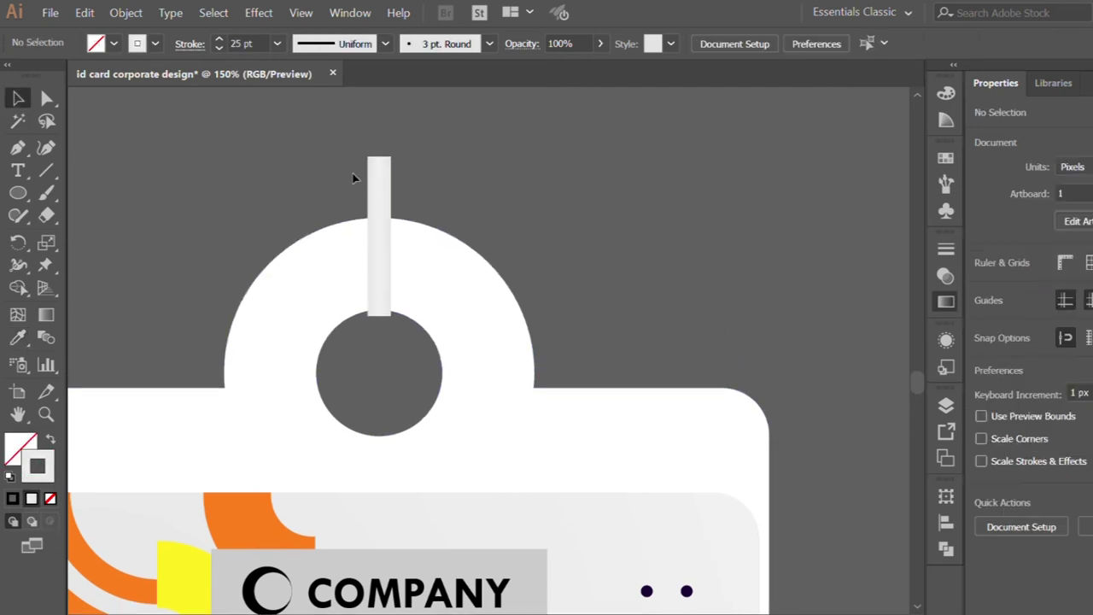
key("ctrl+a")
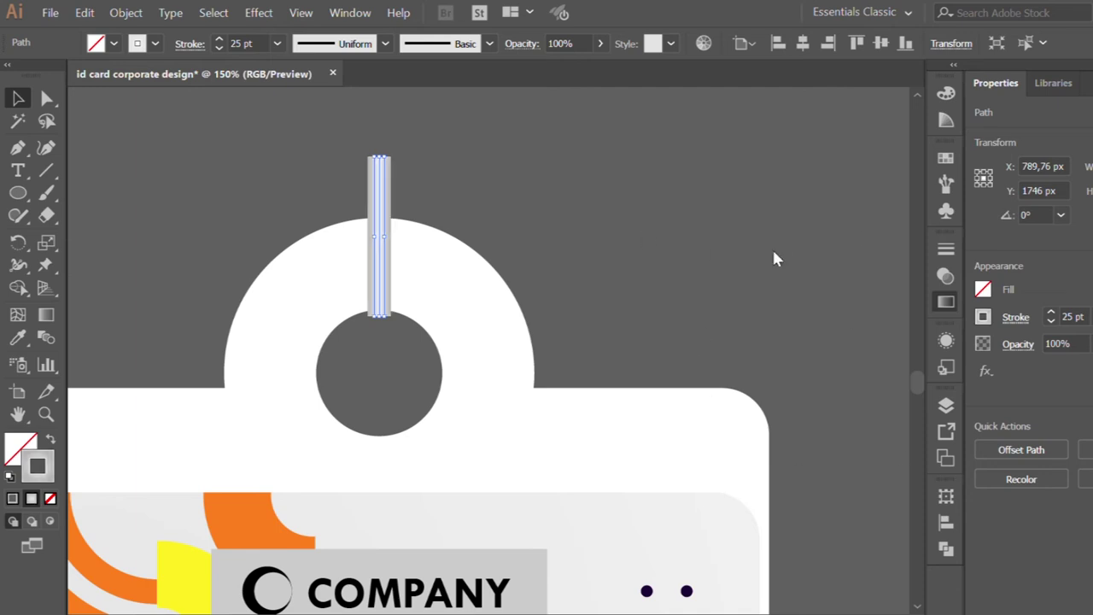
Deselect the connector bar and scroll to check the strap above the card.
left_click(492, 200)
scroll(492, 203, "down", 1, "alt")
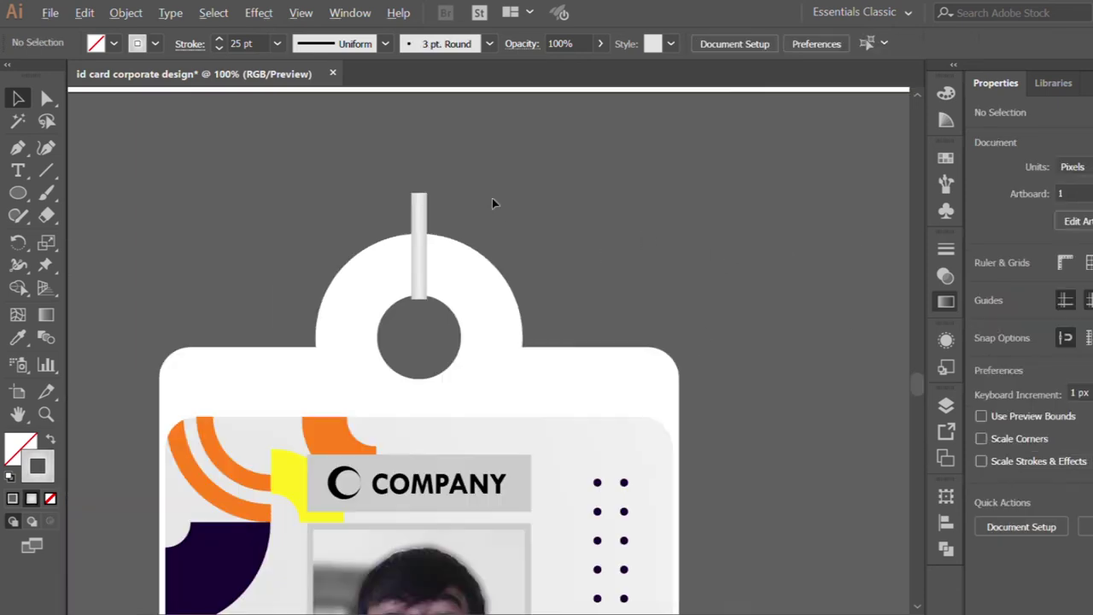
scroll(441, 212, "down", 1, "alt")
scroll(444, 212, "up", 1, "alt")
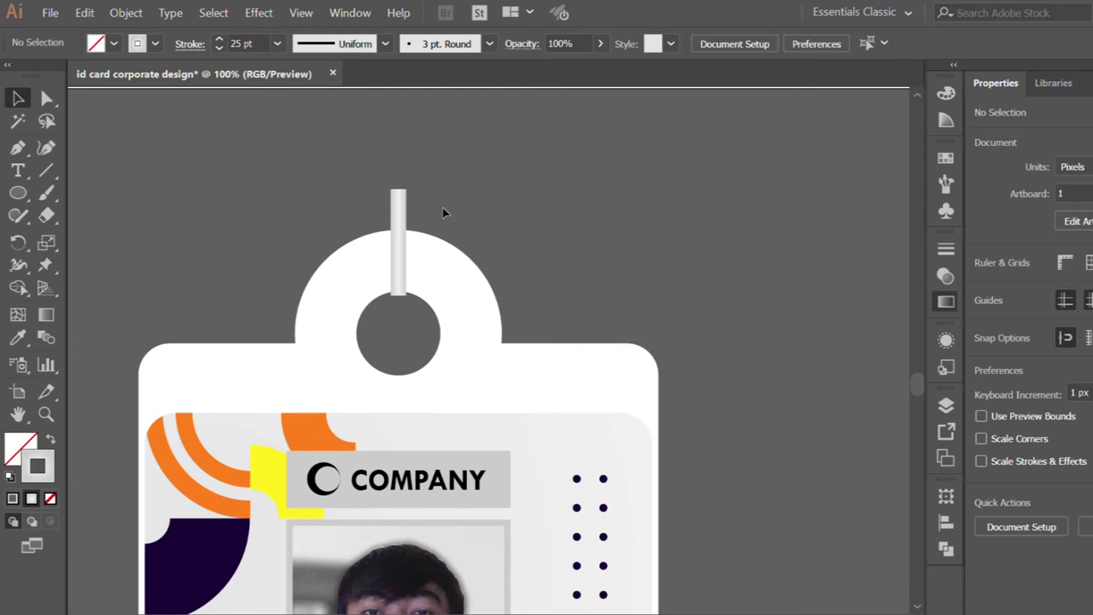
scroll(443, 213, "up", 3)
Draw an ellipse ring and a curved dome shape over it with the Pen tool.
key("l")
mouse_move(398, 241)
left_mouse_down()
mouse_move(479, 272)
mouse_move(459, 250)
left_mouse_up()
key("v")
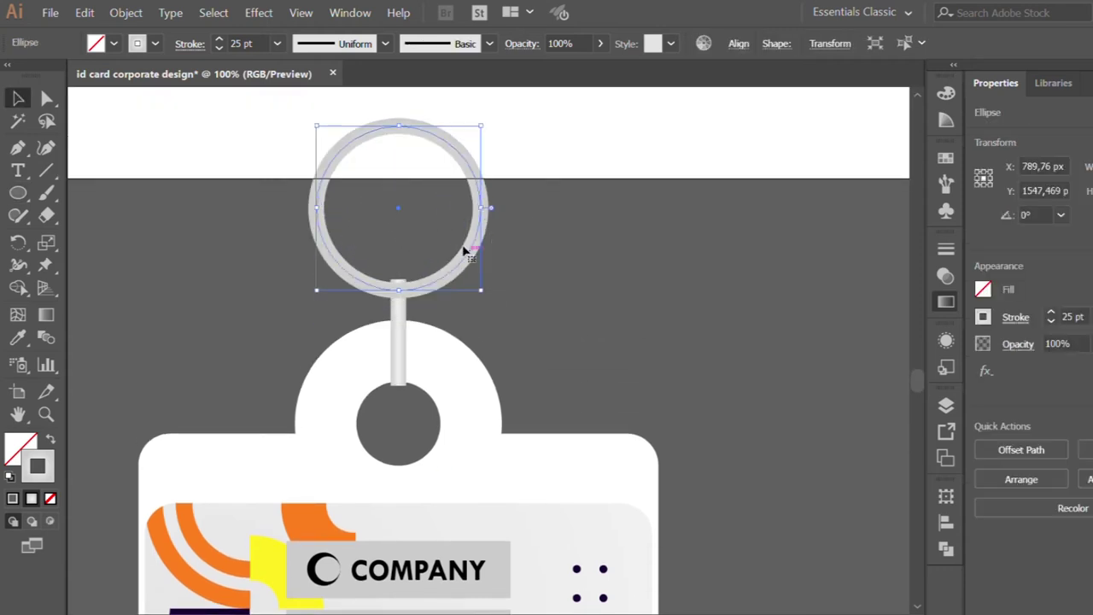
left_click(418, 287)
left_click(18, 147)
left_click(273, 220)
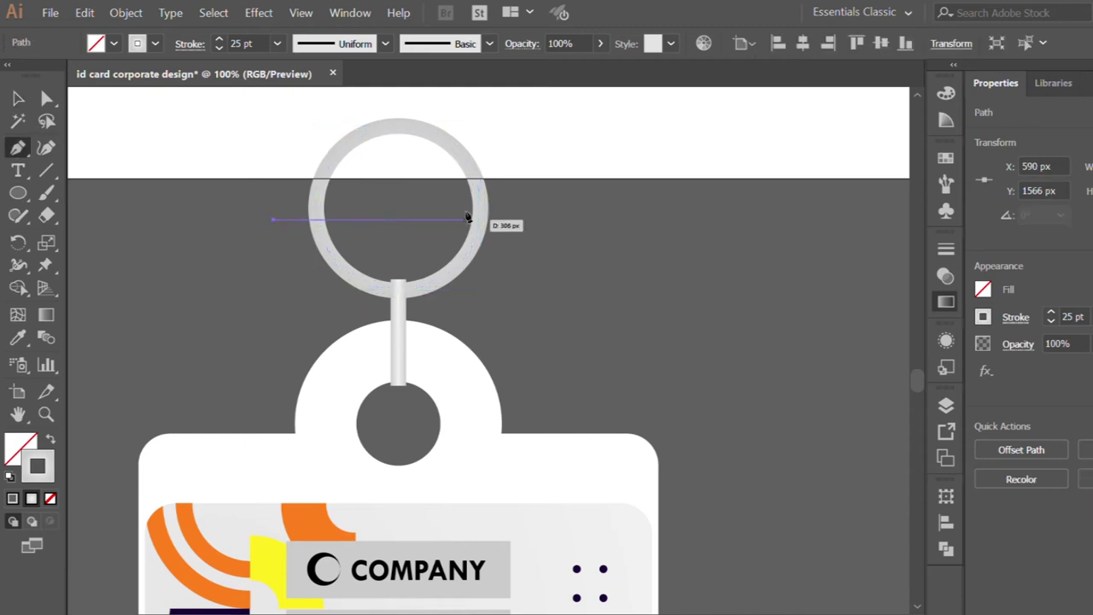
left_click(520, 220)
left_click_drag(451, 104, 317, 104)
left_click(273, 219)
key("v")
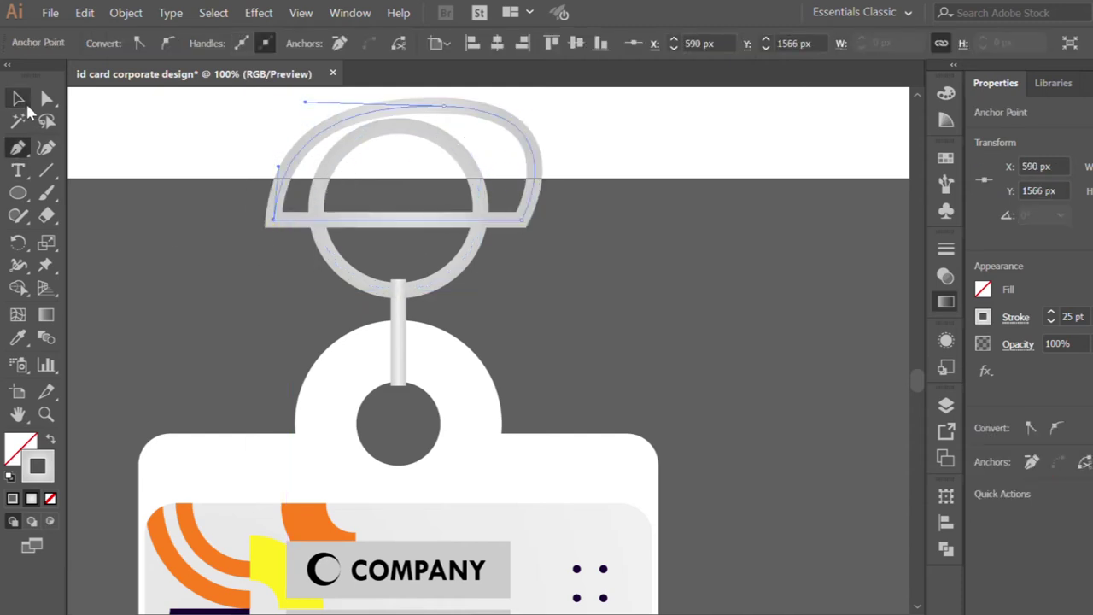
Use Shape Builder on the ring and dome to remove the upper regions, leaving a bowl.
left_click(322, 251, "shift")
key("shift+m")
scroll(256, 165, "up", 1)
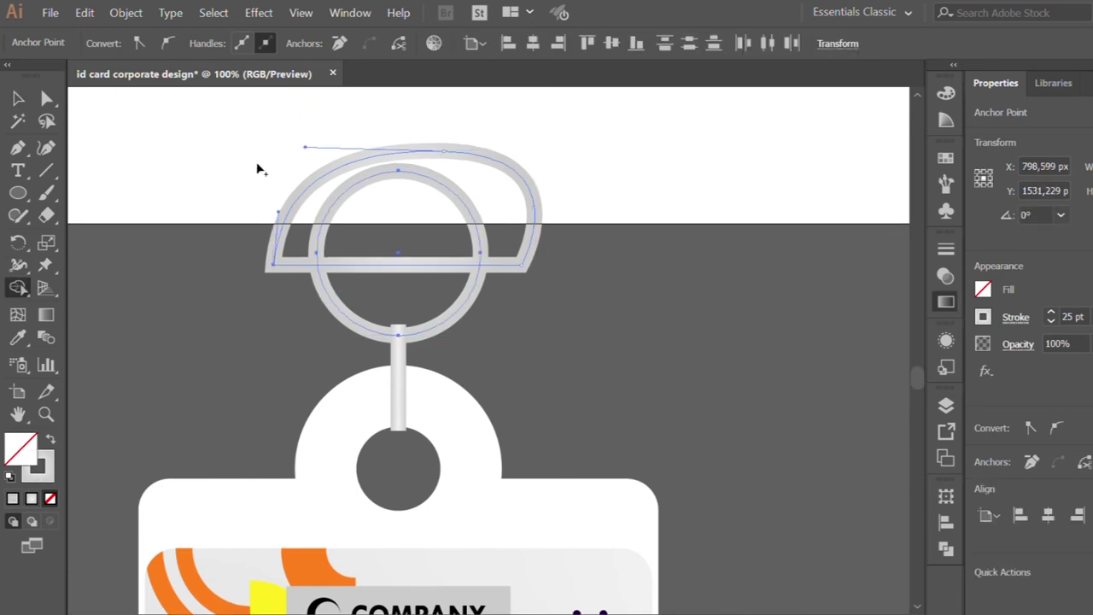
left_click_drag(256, 165, 529, 171)
key("v")
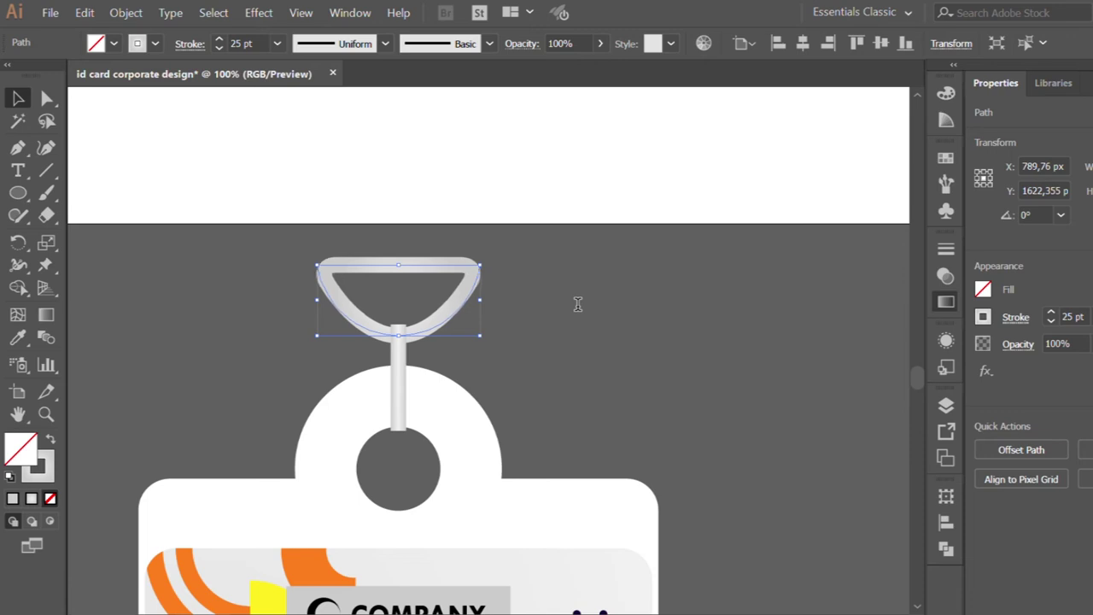
Expand the bowl's rounded corners and give it the connector bar's 25 pt light grey stroke.
left_click(127, 12)
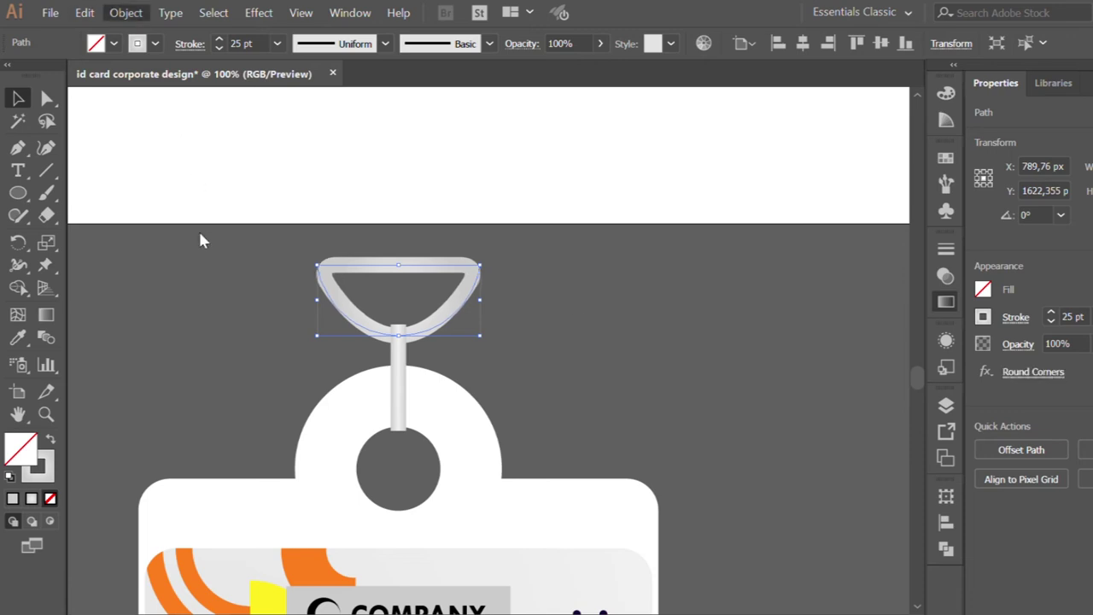
left_click(202, 239)
left_click(50, 439)
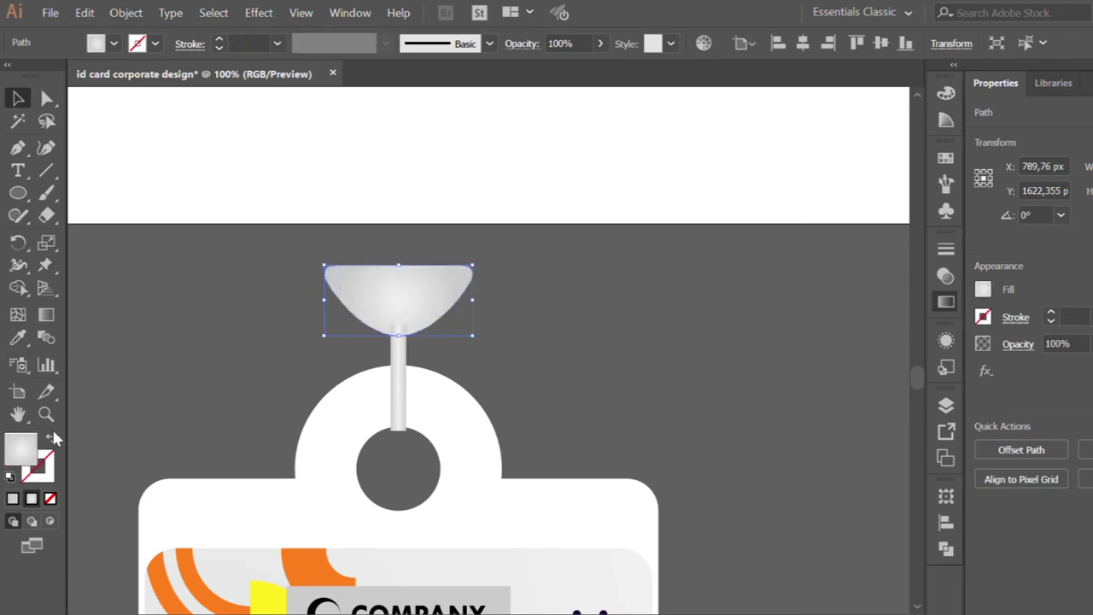
left_click(50, 439)
key("i")
left_click(397, 385)
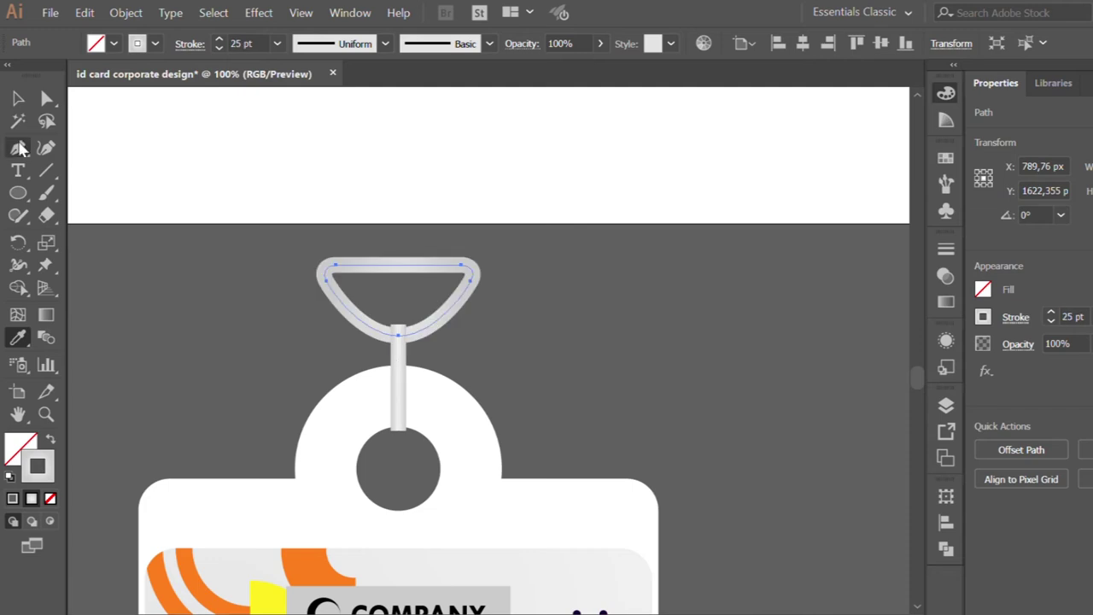
key("v")
left_click(586, 305)
Select and deselect the bowl to check the finished clip loop.
scroll(585, 306, "up", 1, "alt")
left_click(384, 301)
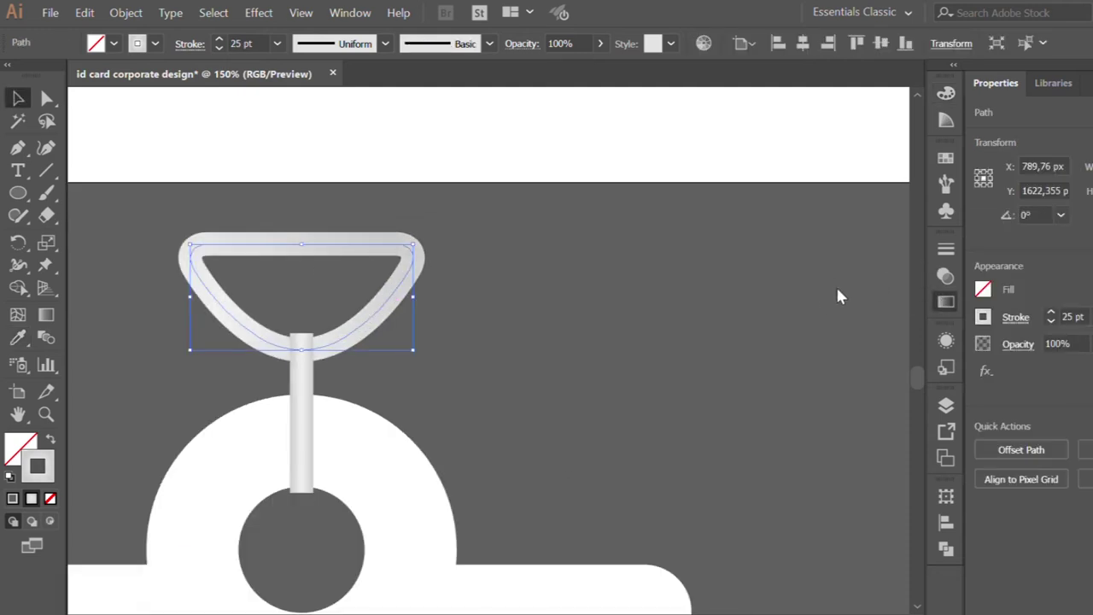
left_click(576, 291)
scroll(574, 292, "down", 1, "alt")
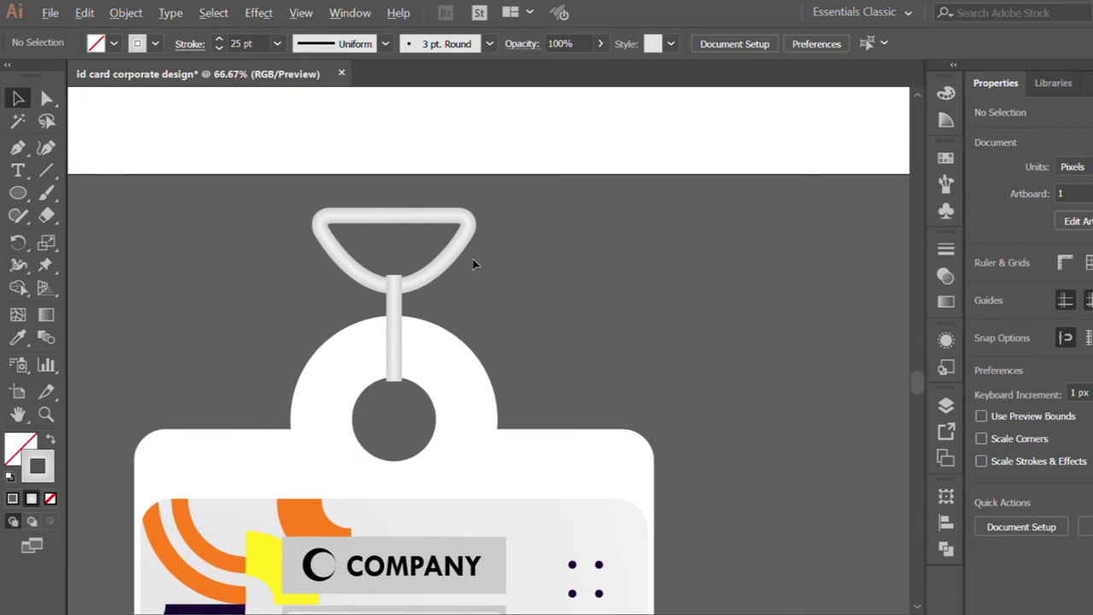
scroll(474, 262, "down", 1, "alt")
scroll(471, 264, "down", 1, "alt")
Move the badge and clip lower, then draw a tall strap rectangle rising from the clip.
left_click_drag(504, 314, 504, 407)
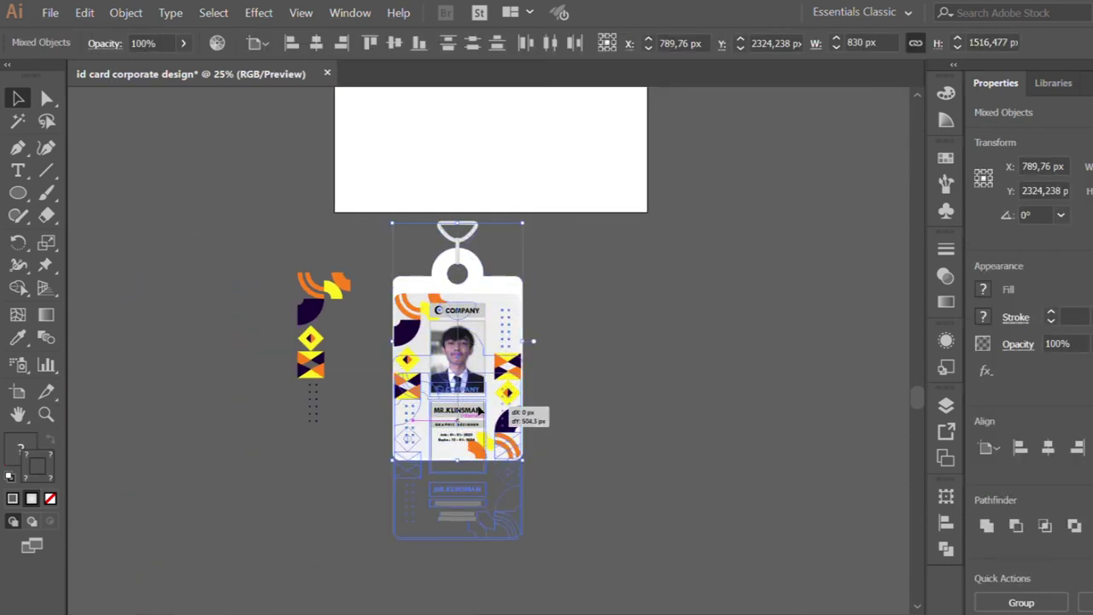
left_click(642, 354)
scroll(633, 354, "down", 1, "alt")
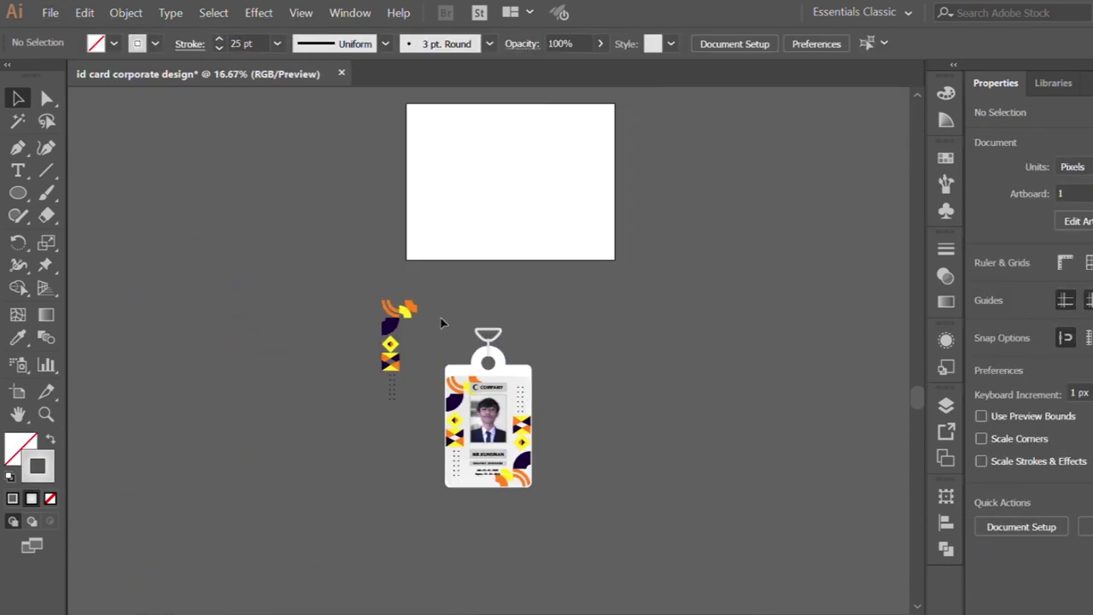
key("m")
scroll(589, 306, "up", 1, "alt")
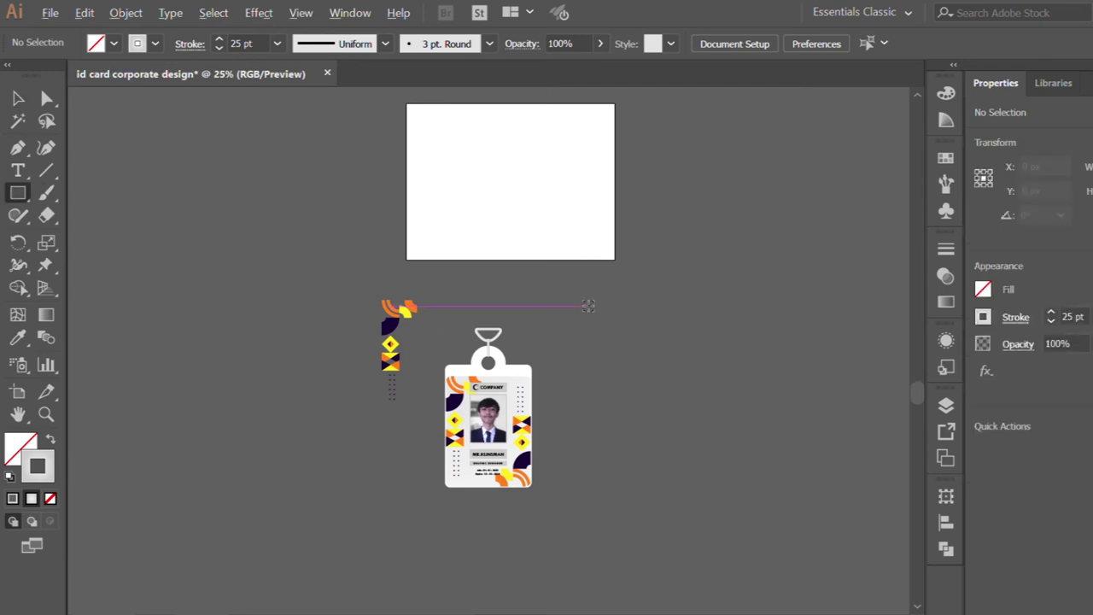
scroll(589, 306, "up", 2, "alt")
mouse_move(255, 375)
left_mouse_down()
mouse_move(314, 138)
mouse_move(316, 150)
left_mouse_up()
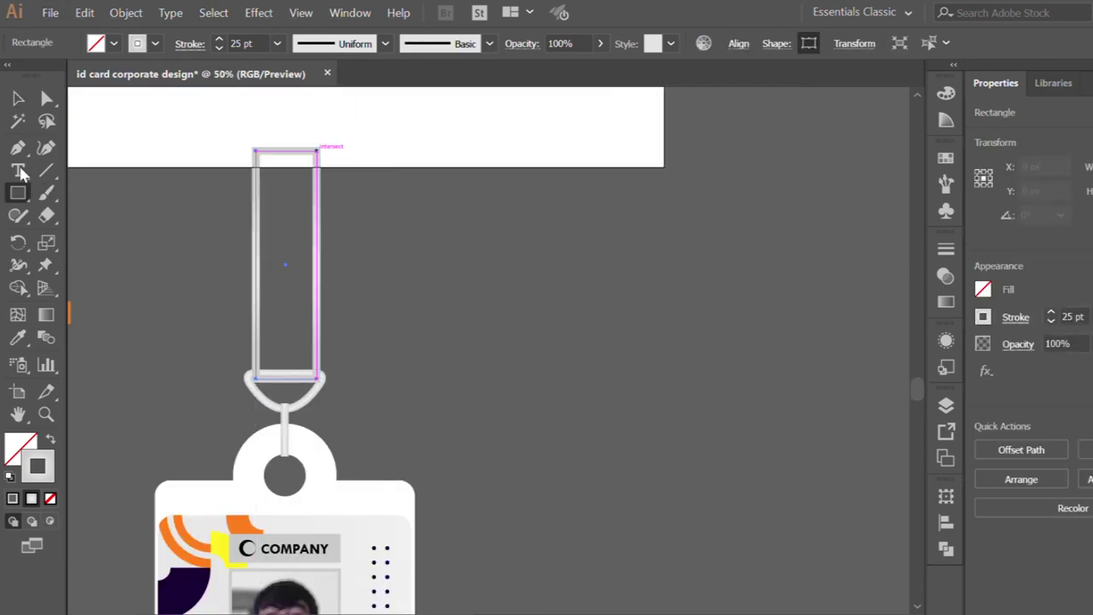
key("v")
Give the strap rectangle a white fill and no stroke.
left_click(17, 337)
left_click(186, 493)
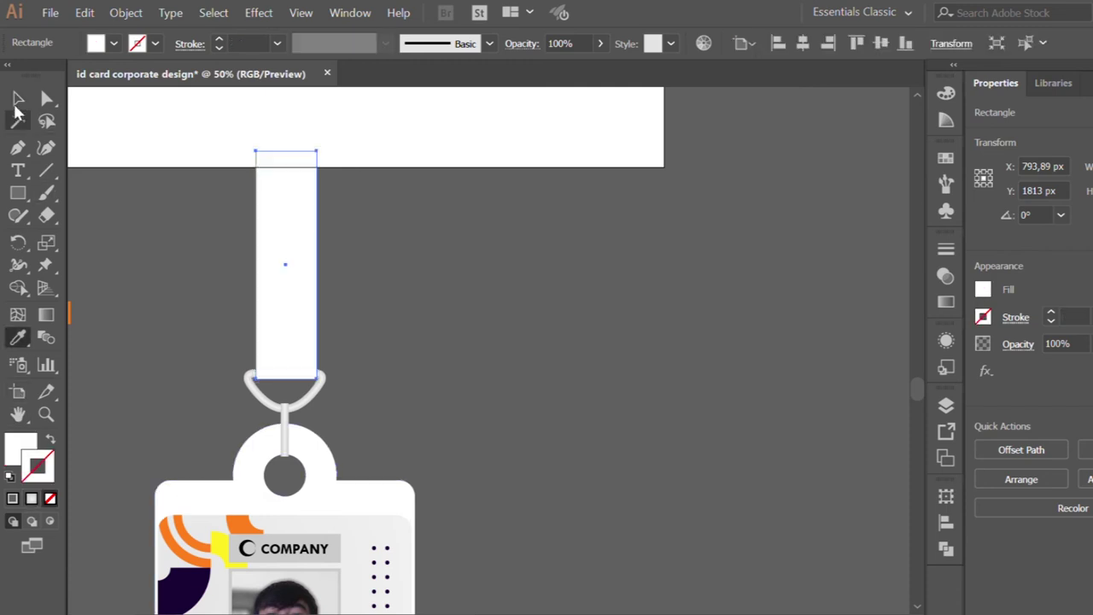
left_click(17, 98)
left_click(176, 293)
scroll(176, 293, "down", 1)
scroll(176, 292, "down", 2)
scroll(171, 190, "down", 1, "alt")
scroll(171, 184, "left", 1)
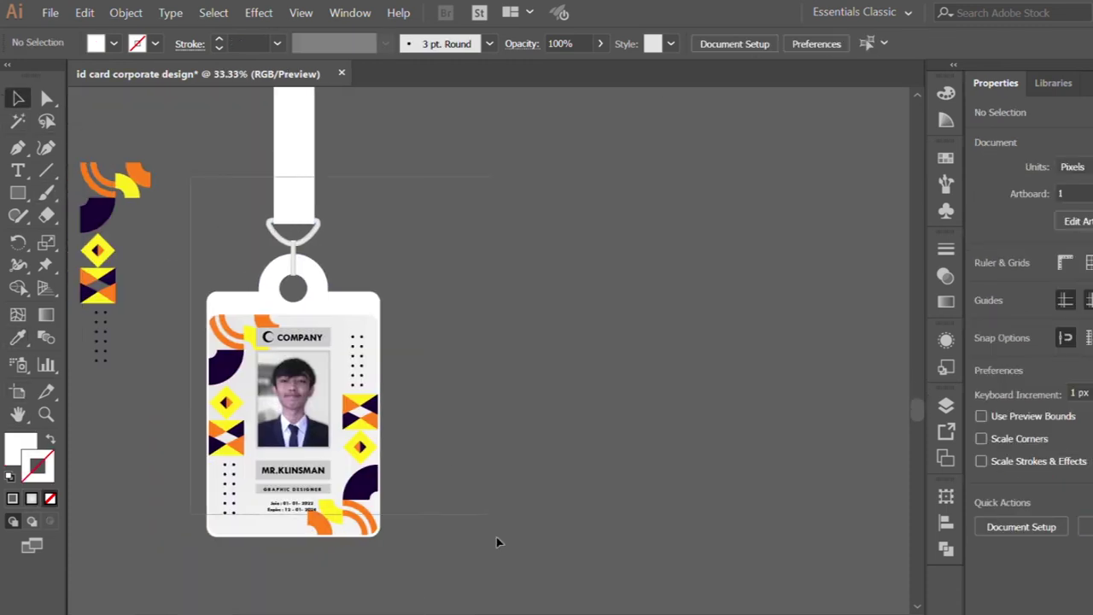
Fill the lanyard strap with a white-to-grey gradient.
left_click_drag(171, 171, 498, 541)
left_click(541, 320)
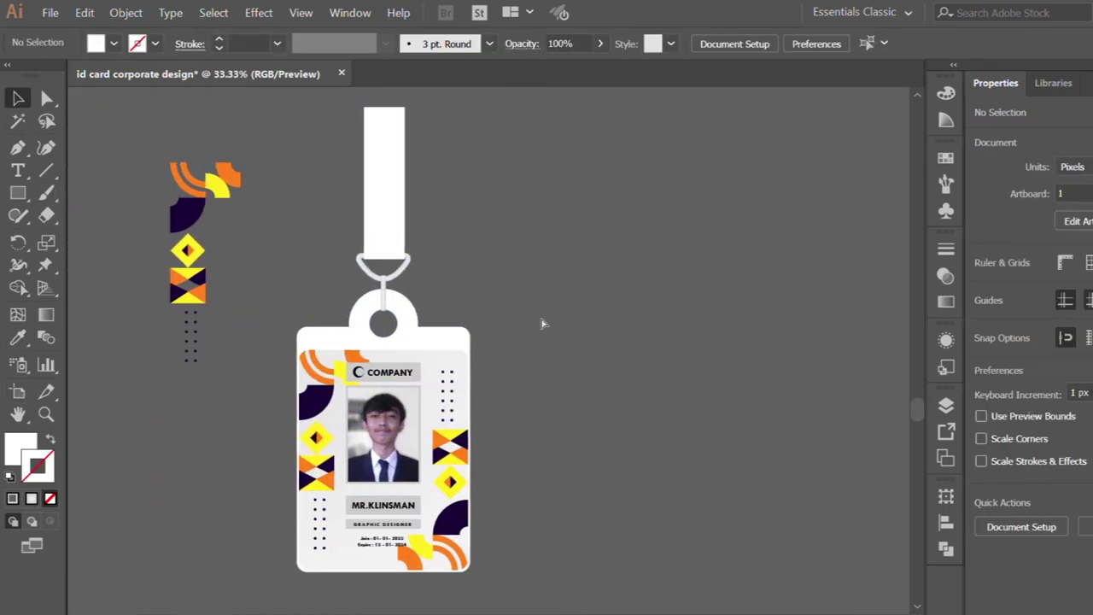
scroll(469, 215, "up", 2, "alt")
left_click(406, 213)
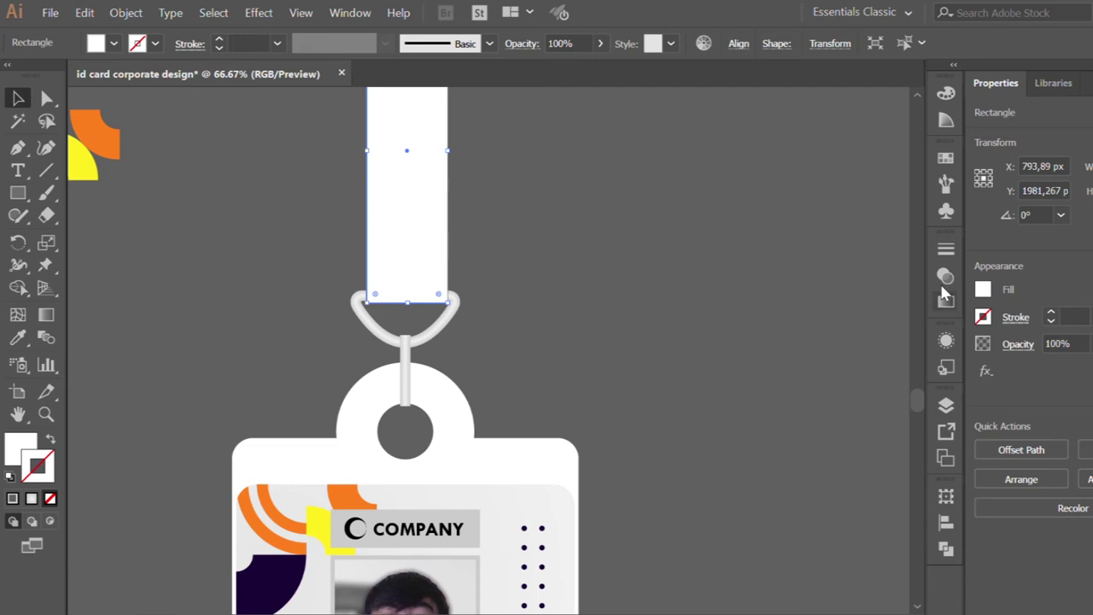
key("x")
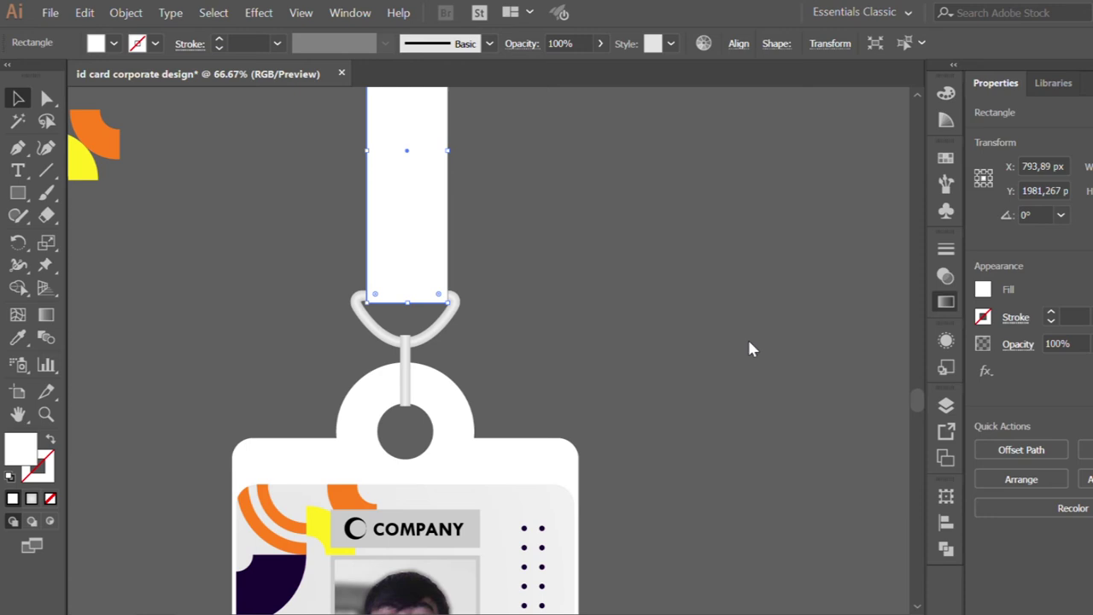
key("period")
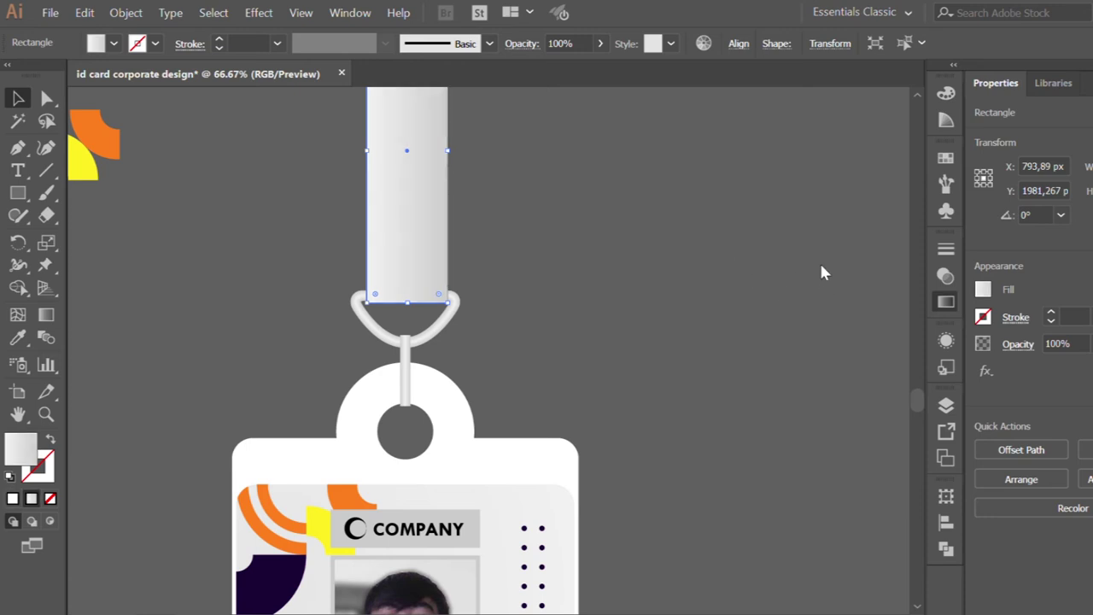
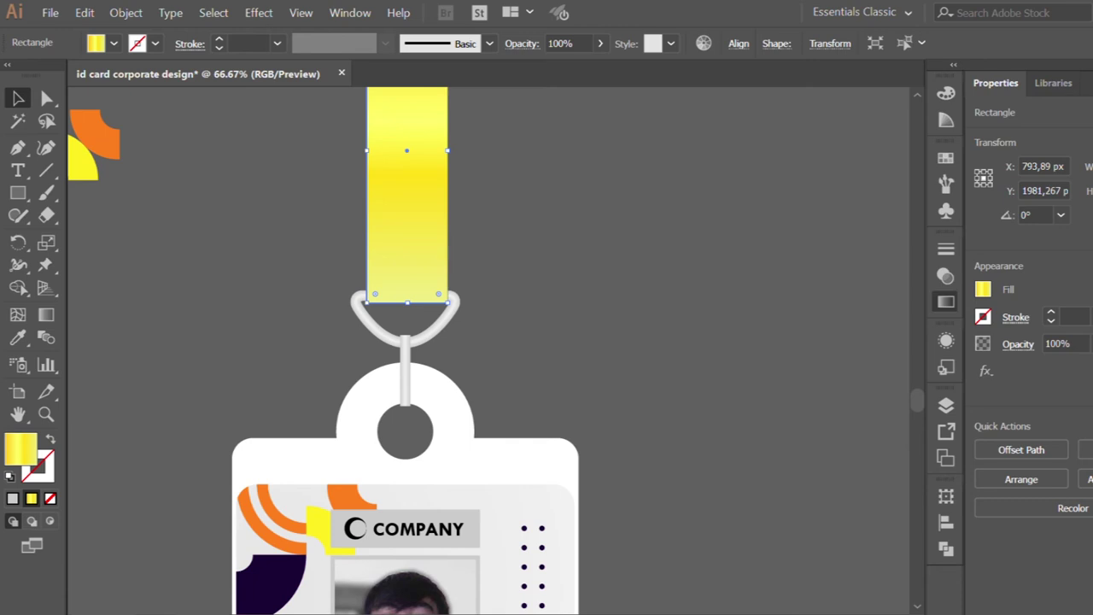
Drag the strap's golden gradient until its pale-yellow band sits just above the bottom clip.
scroll(442, 214, "up", 3)
left_click(46, 314)
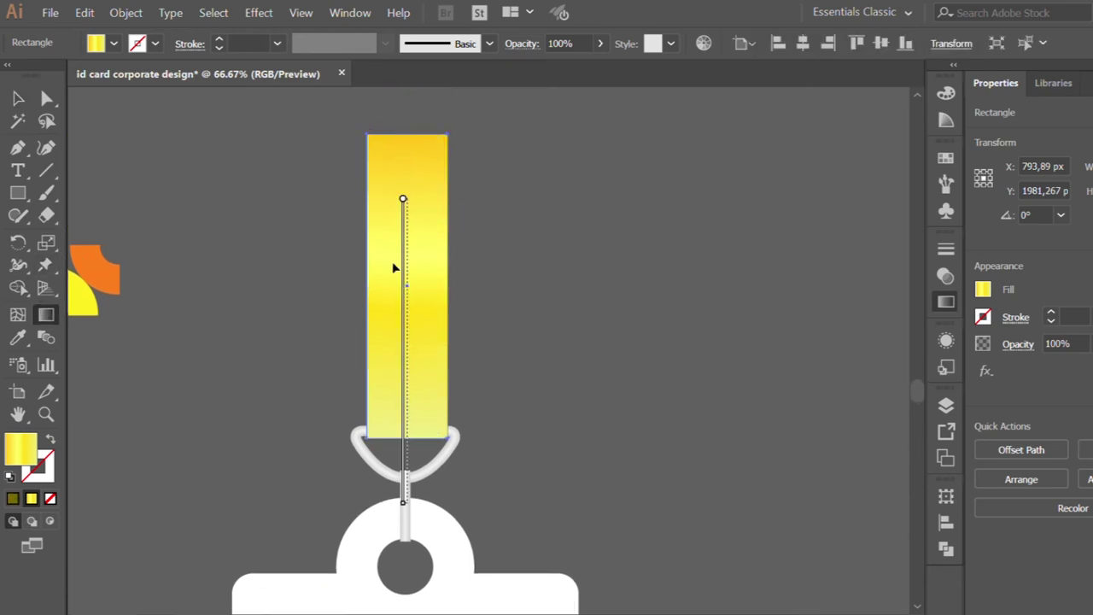
left_click_drag(394, 269, 408, 199)
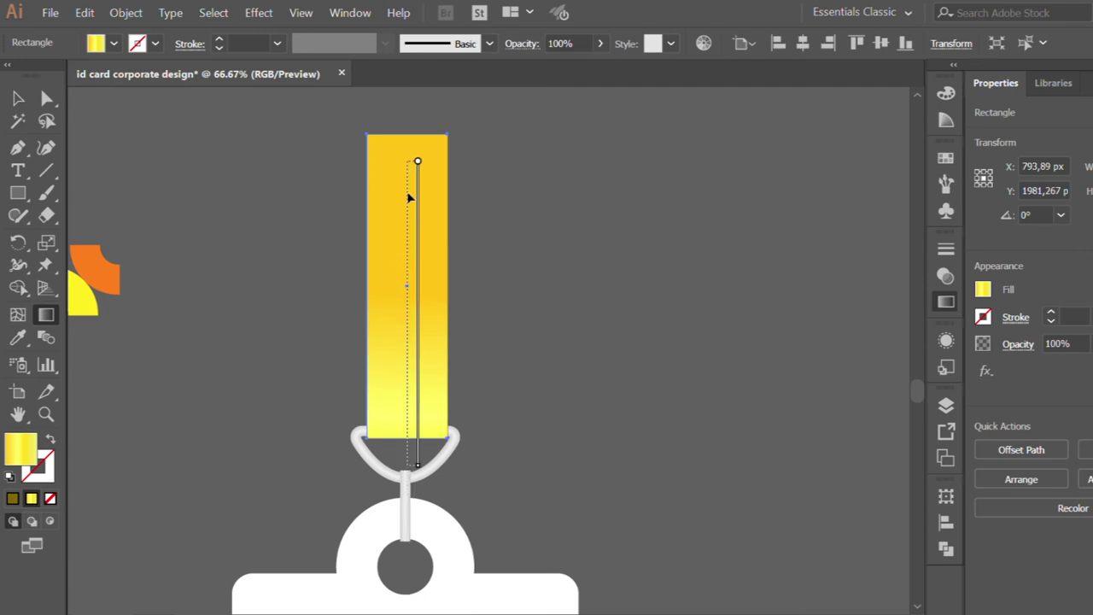
mouse_move(407, 252)
left_mouse_down()
mouse_move(408, 555)
mouse_move(407, 353)
left_mouse_up()
left_click_drag(401, 273, 403, 416)
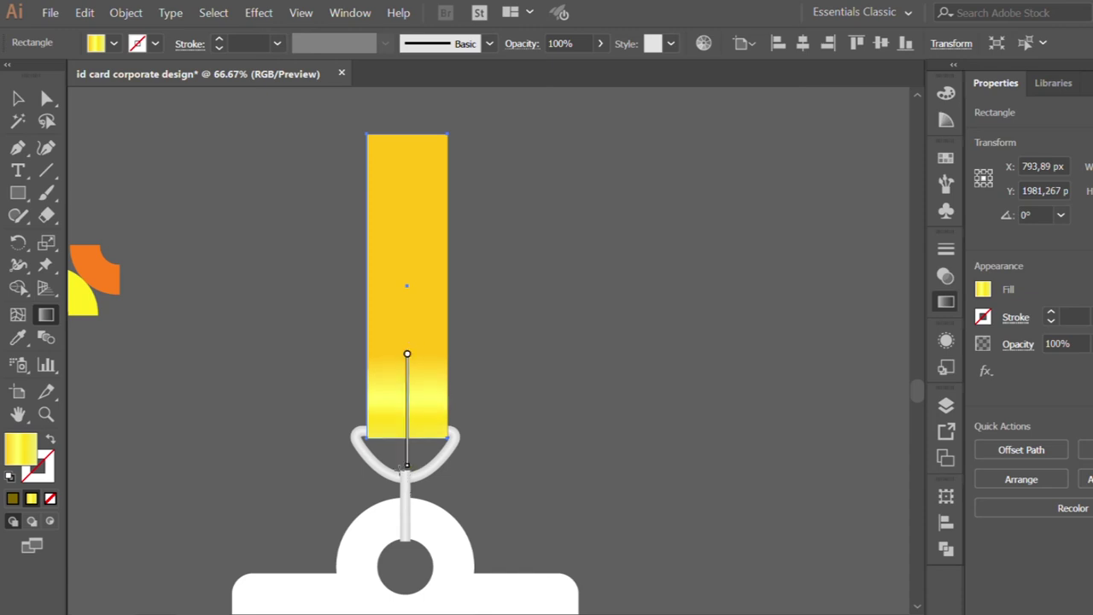
left_click_drag(399, 364, 404, 417)
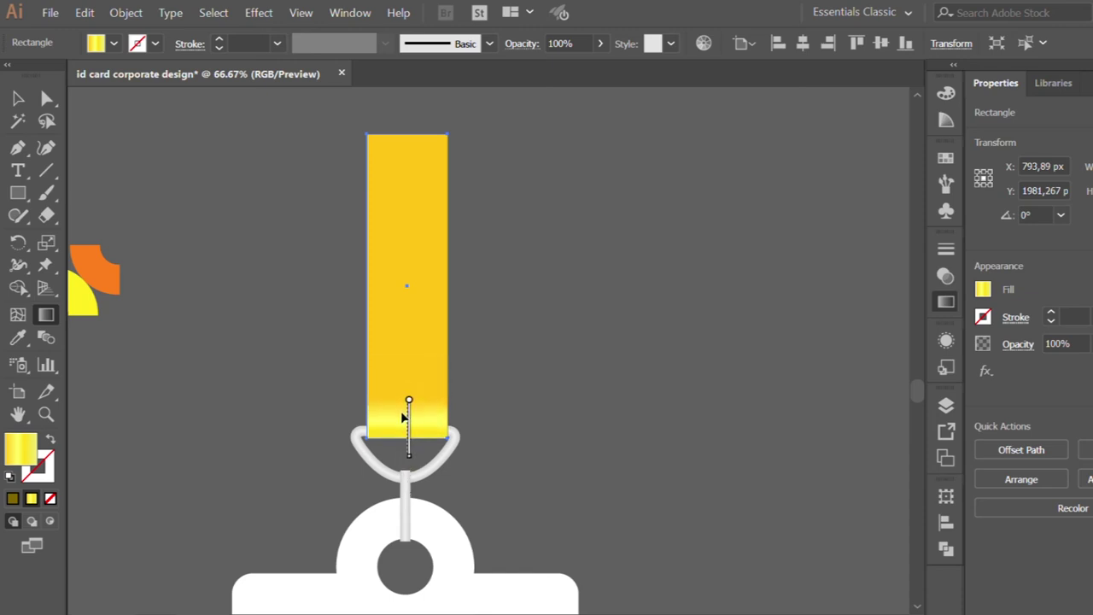
Finish the strap gradient, zoom out to the whole artwork and select the ID card.
key("v")
left_click(193, 176)
key("ctrl+minus")
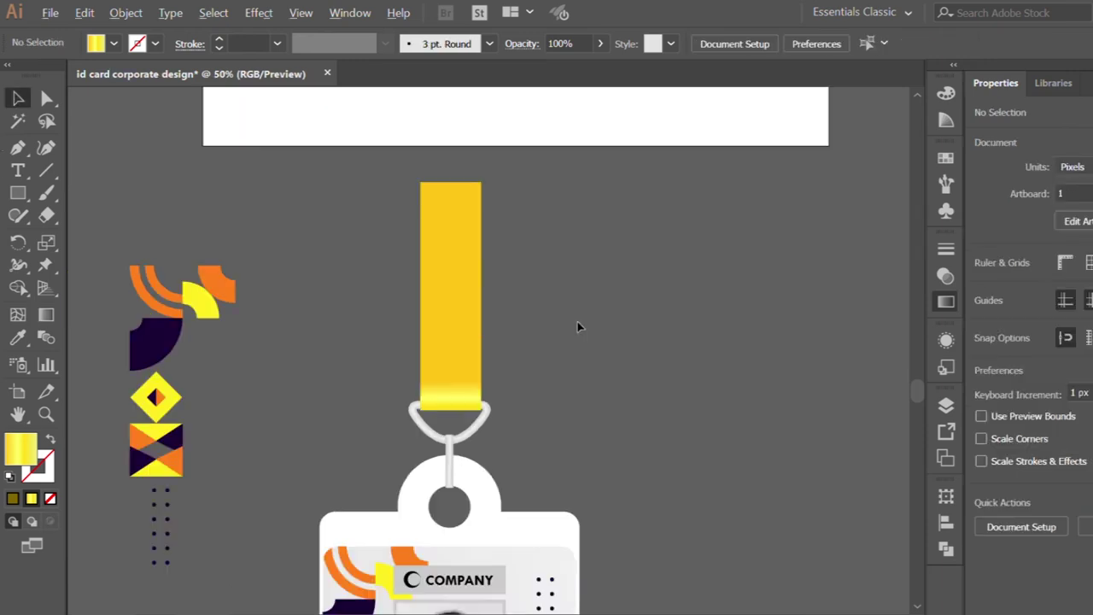
key("ctrl+minus")
key("ctrl+minus")
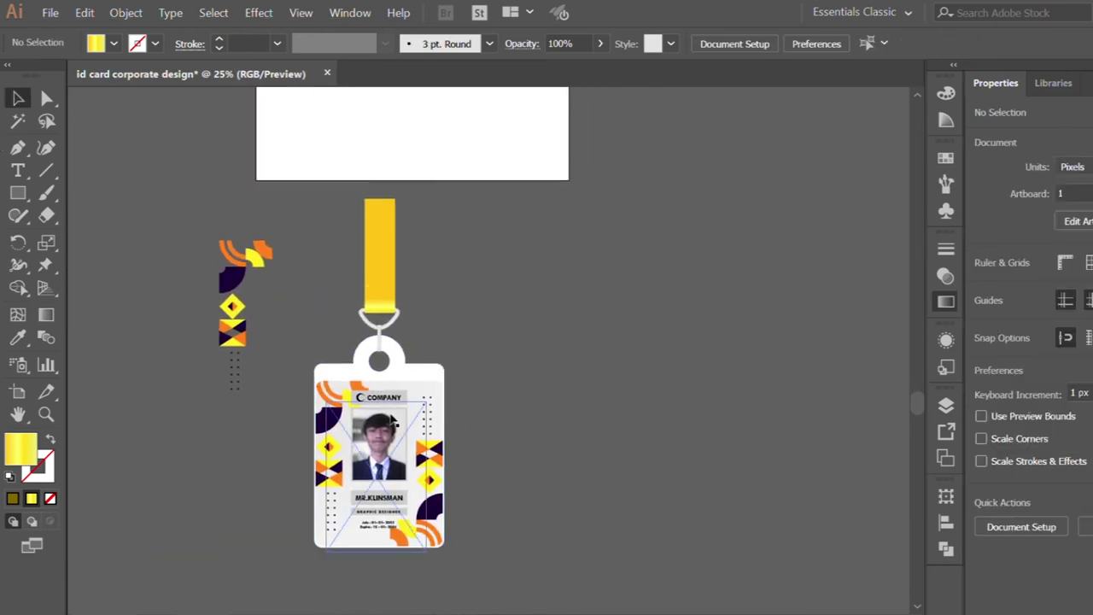
scroll(464, 390, "up", 2)
left_click(382, 303)
scroll(382, 303, "down", 2)
left_click(453, 234)
scroll(389, 226, "right", 1)
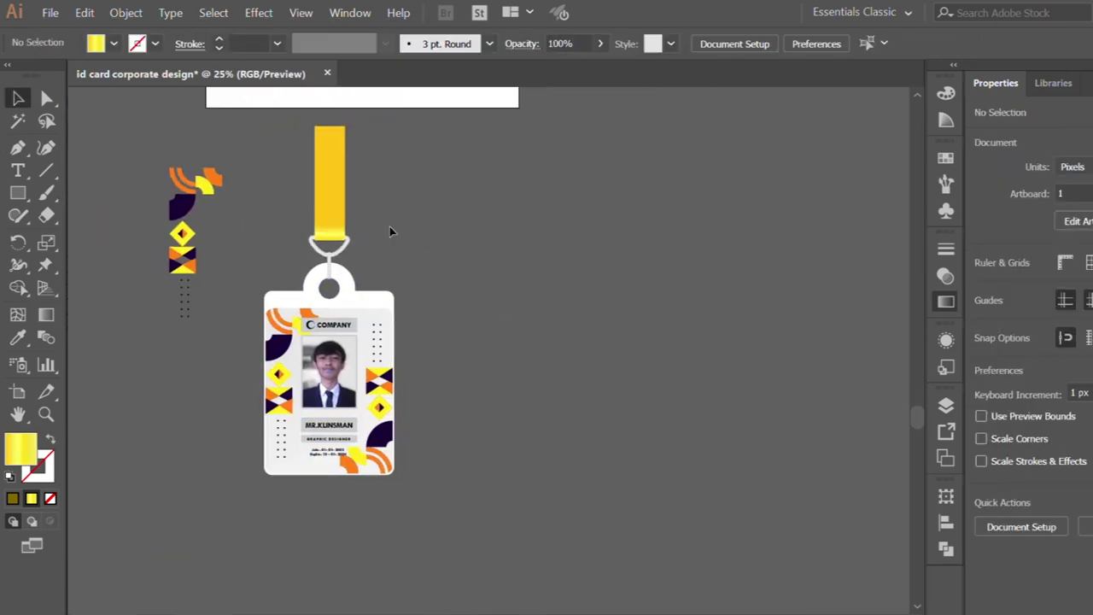
left_click_drag(484, 564, 298, 202)
left_click_drag(363, 304, 507, 505)
left_click(381, 246)
scroll(334, 296, "up", 1)
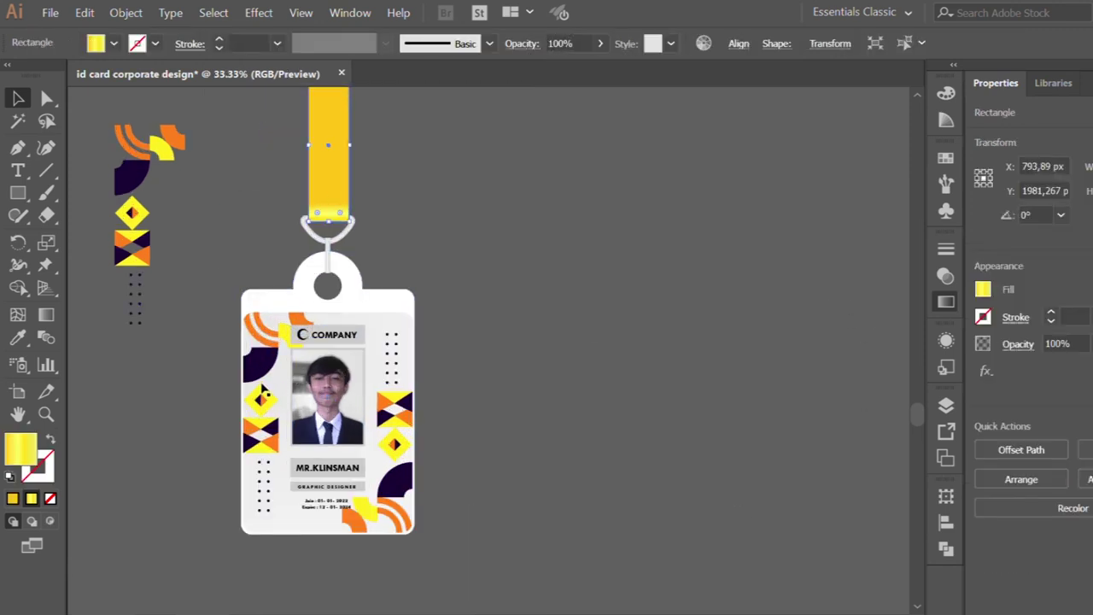
Recolor the left-side yellow diamond accents golden yellow inside the card group.
double_click(264, 394)
scroll(263, 394, "up", 1)
left_click(256, 403)
double_click(256, 403)
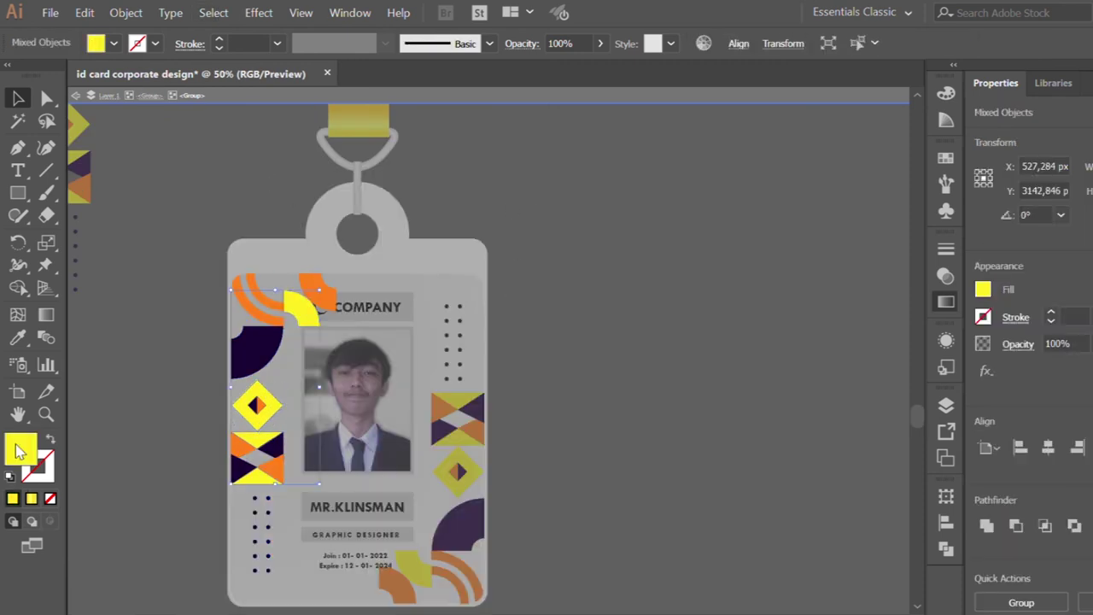
double_click(528, 323)
Recolor the right-side diamond accents golden yellow, then reselect and zoom into the card.
scroll(478, 385, "down", 1)
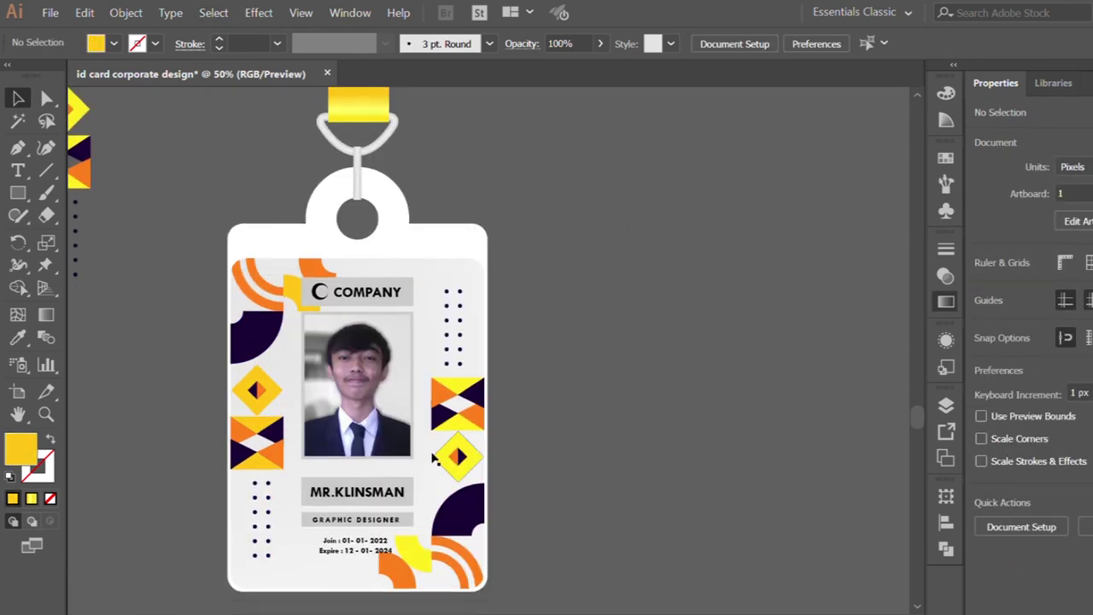
left_click(440, 450)
double_click(439, 450)
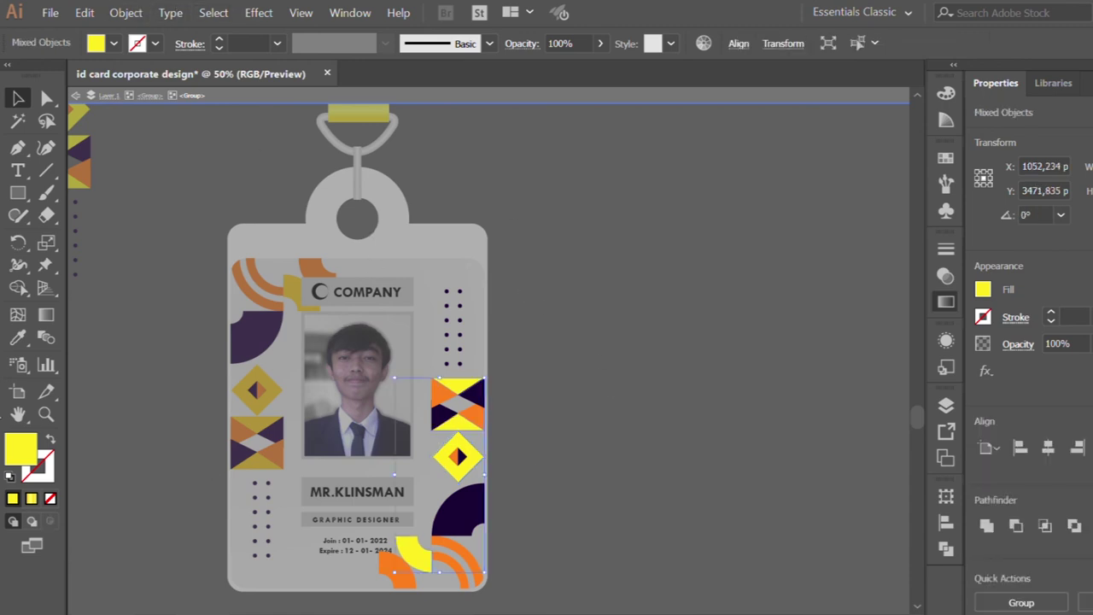
double_click(542, 181)
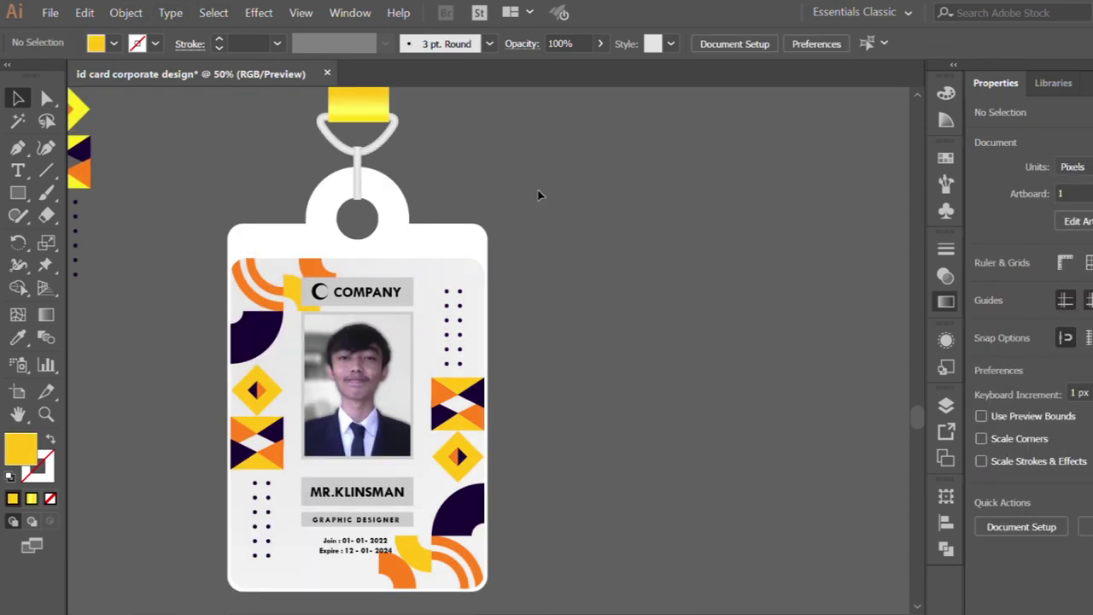
key("ctrl+minus")
key("ctrl+minus")
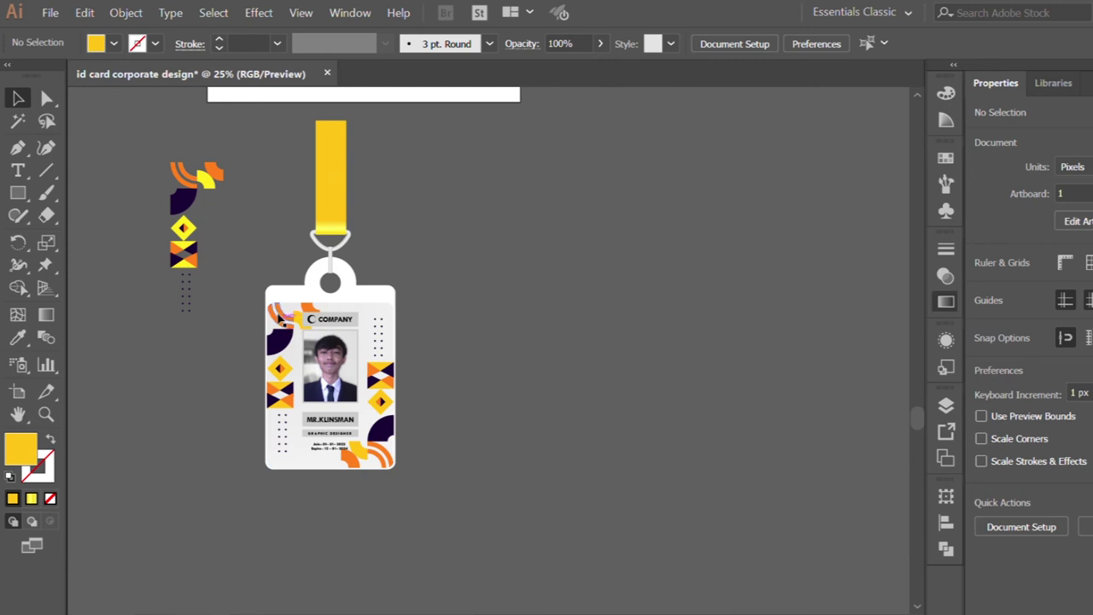
left_click(277, 316)
key("ctrl+plus")
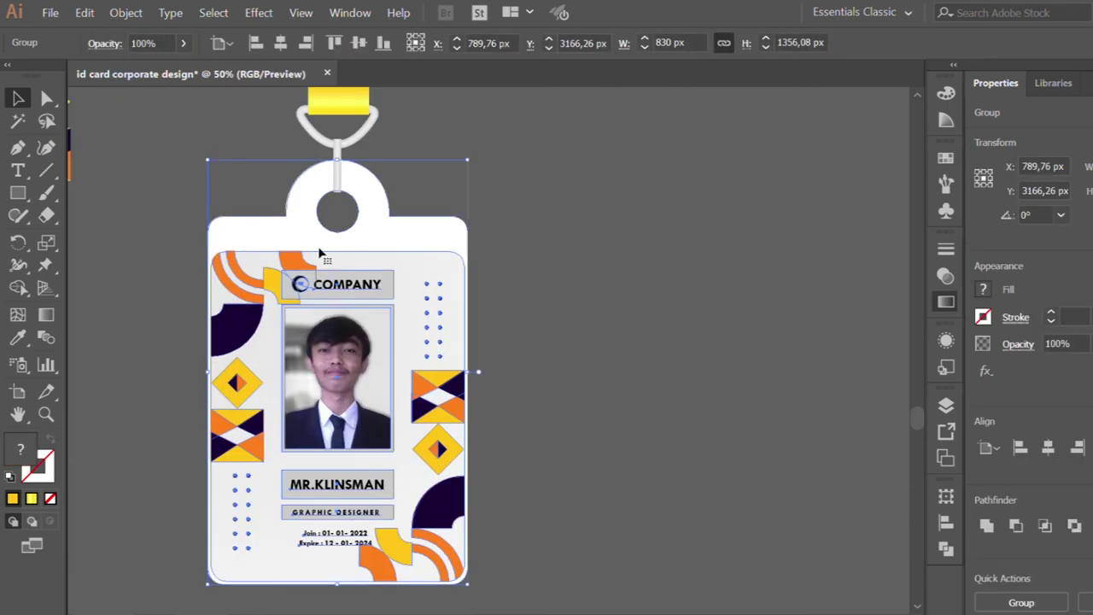
Try a light-grey fill on the card panel, then undo it to keep the inner panel white.
double_click(320, 253)
key("ctrl+plus")
left_click(293, 219)
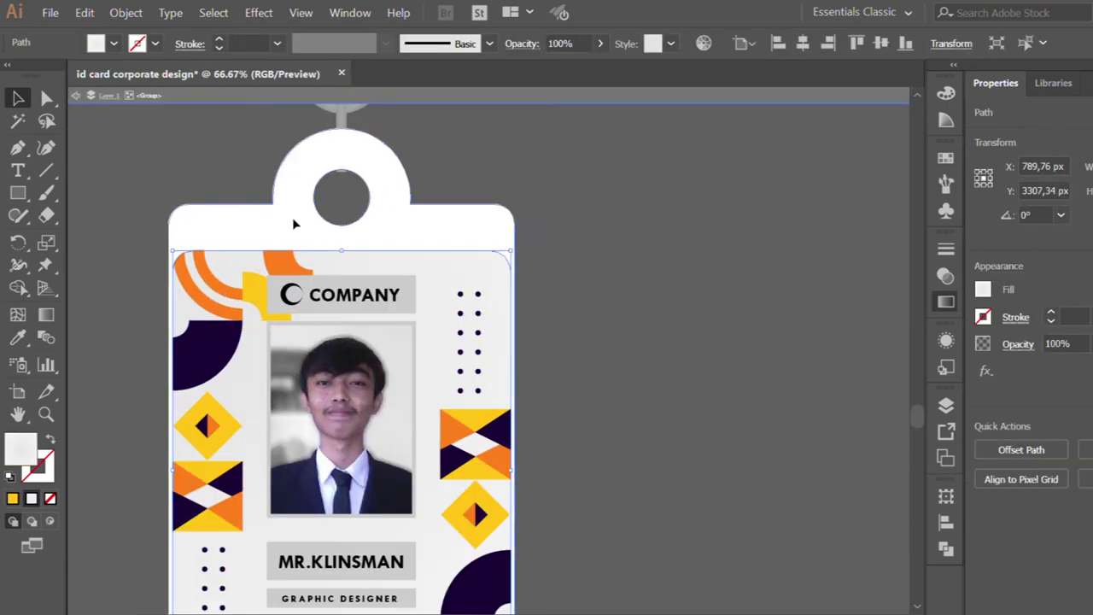
left_click(18, 337)
left_click(484, 333)
left_click(17, 97)
left_click(300, 250)
key("ctrl+z")
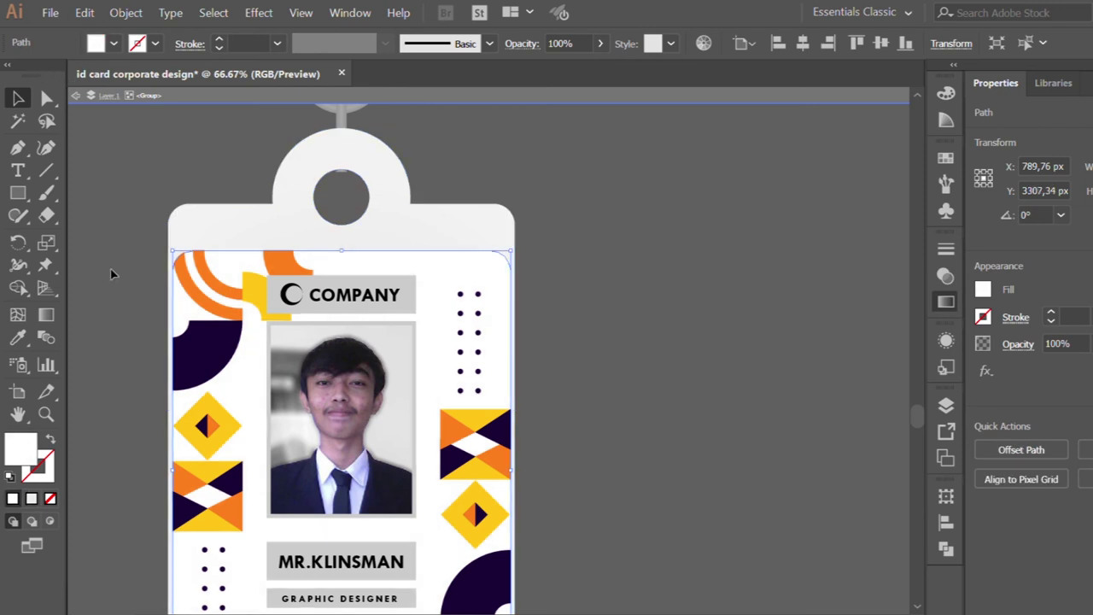
double_click(111, 271)
Apply a light-grey gradient running horizontally across the card holder's outer body.
key("ctrl+minus")
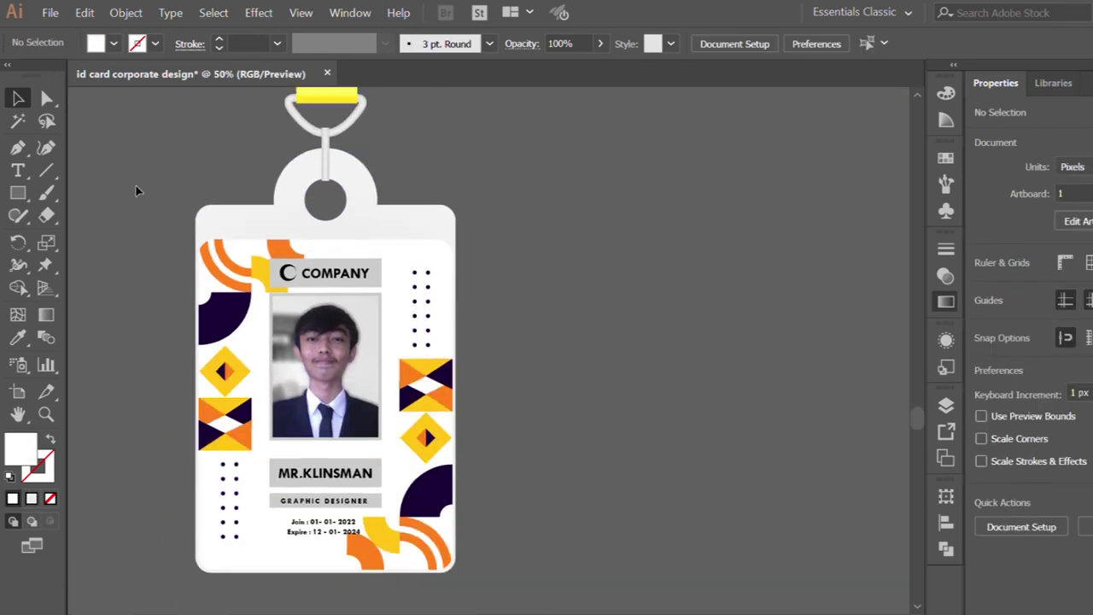
key("ctrl+plus")
left_click(334, 269)
double_click(334, 236)
key("ctrl+minus")
key("g")
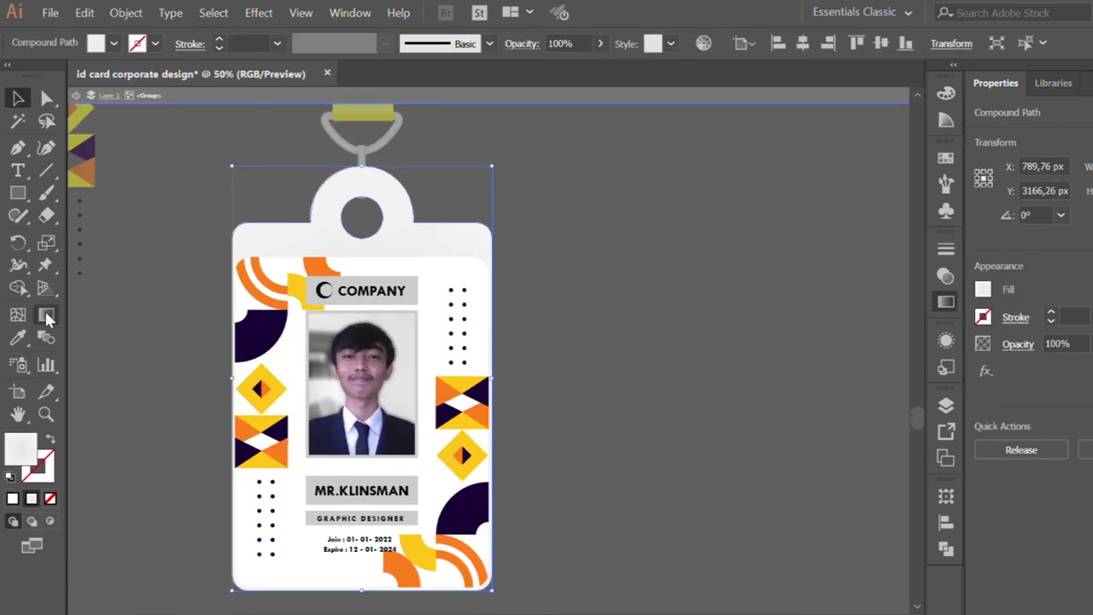
left_click_drag(273, 258, 579, 260)
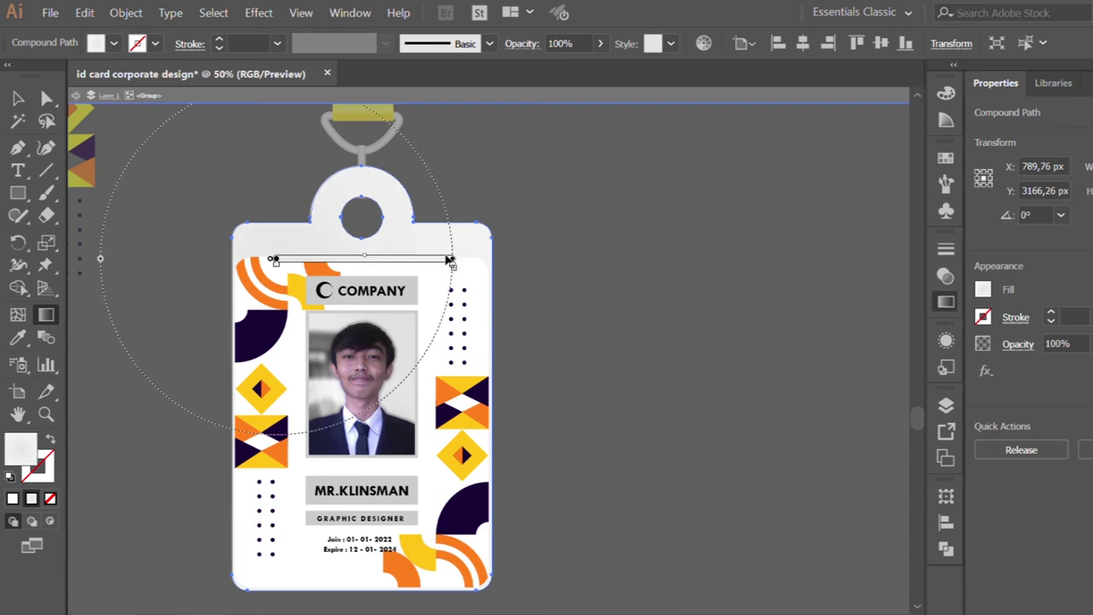
key("v")
left_click(320, 180)
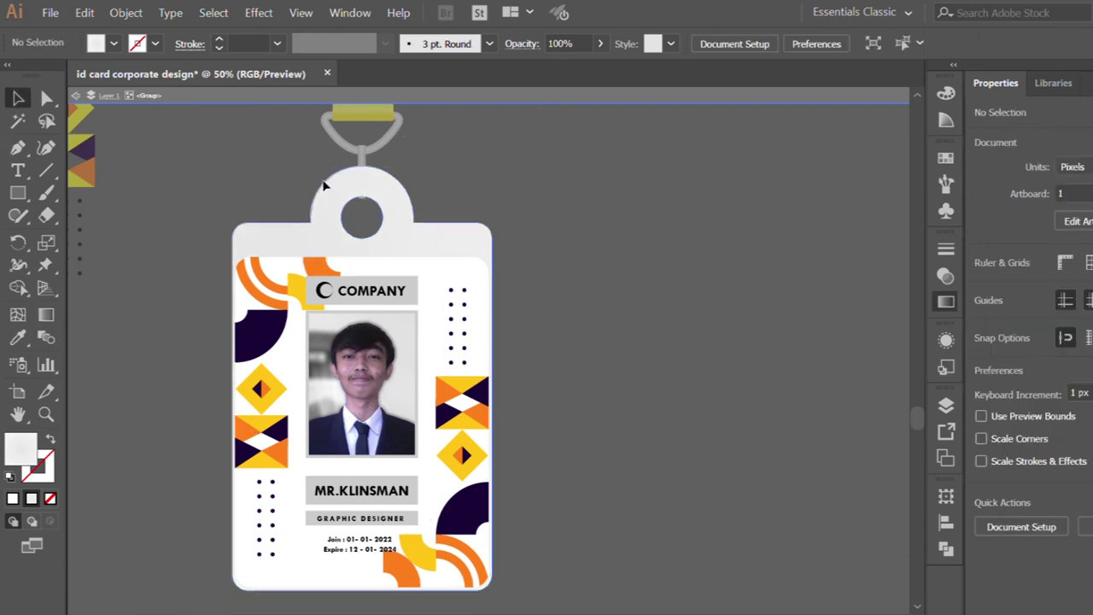
left_click_drag(320, 180, 213, 224)
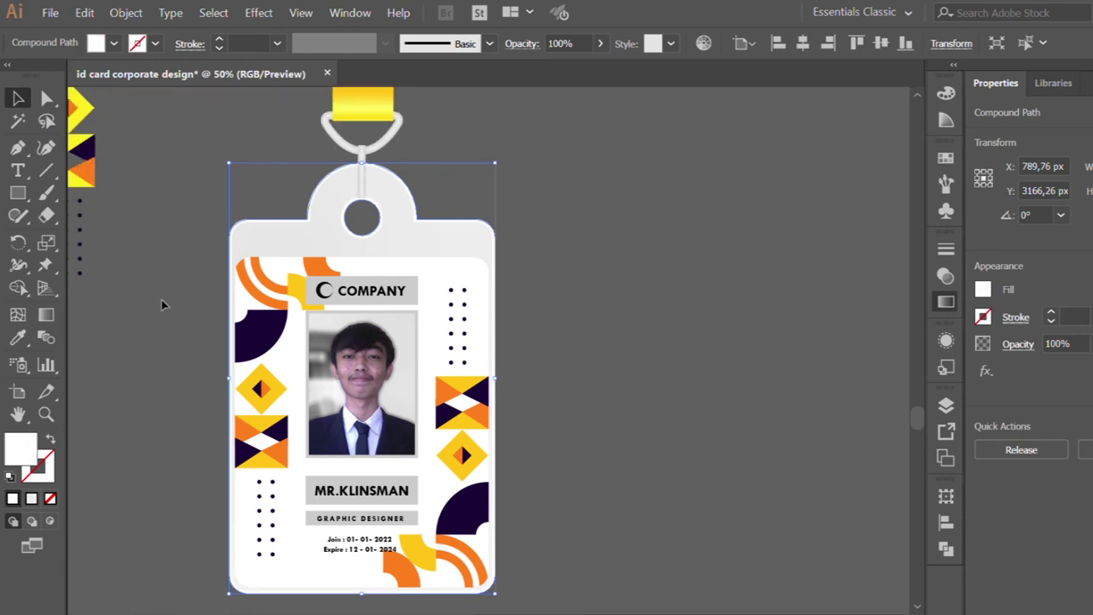
Zoom out to view lanyard and card, then select the ID card group.
left_click(171, 271)
key("ctrl+minus")
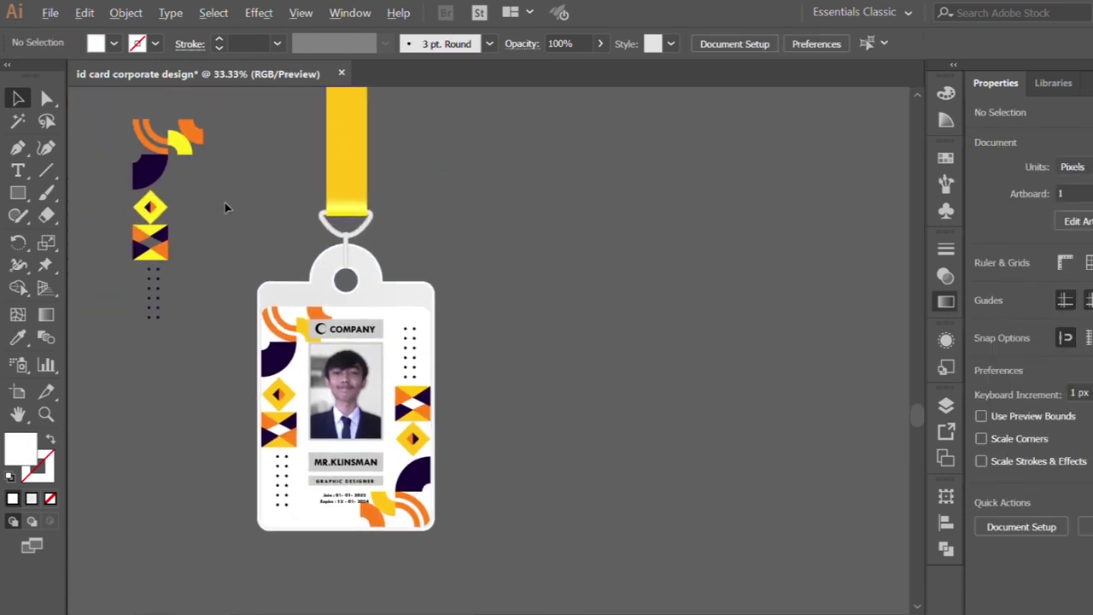
key("ctrl+1")
left_click(334, 313)
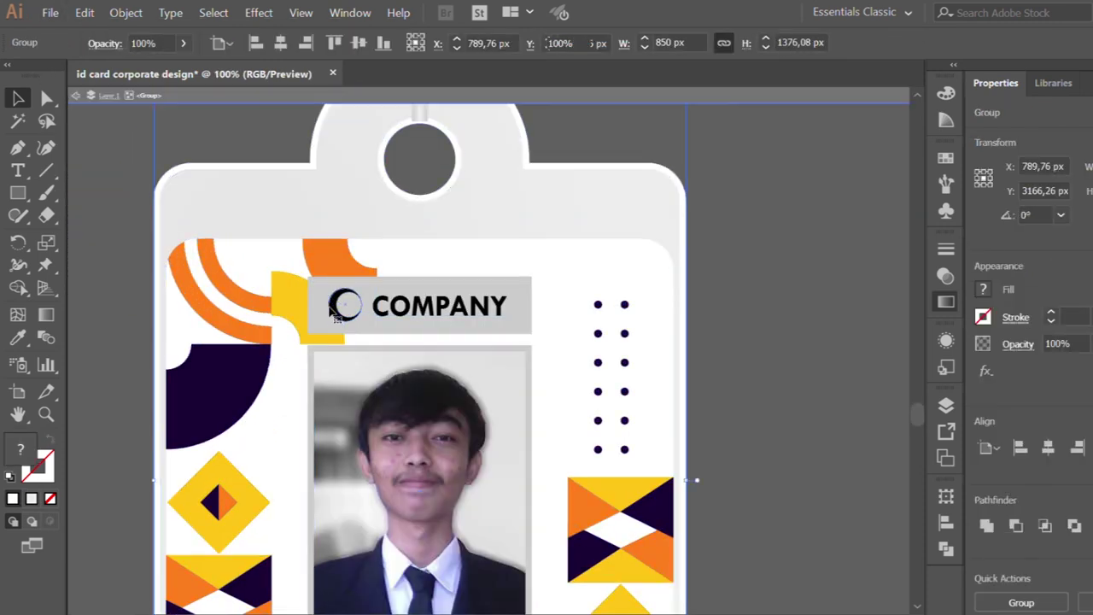
Recolor the COMPANY logo circles with sampled yellow, orange and dark purple.
double_click(334, 313)
key("i")
left_click(271, 301)
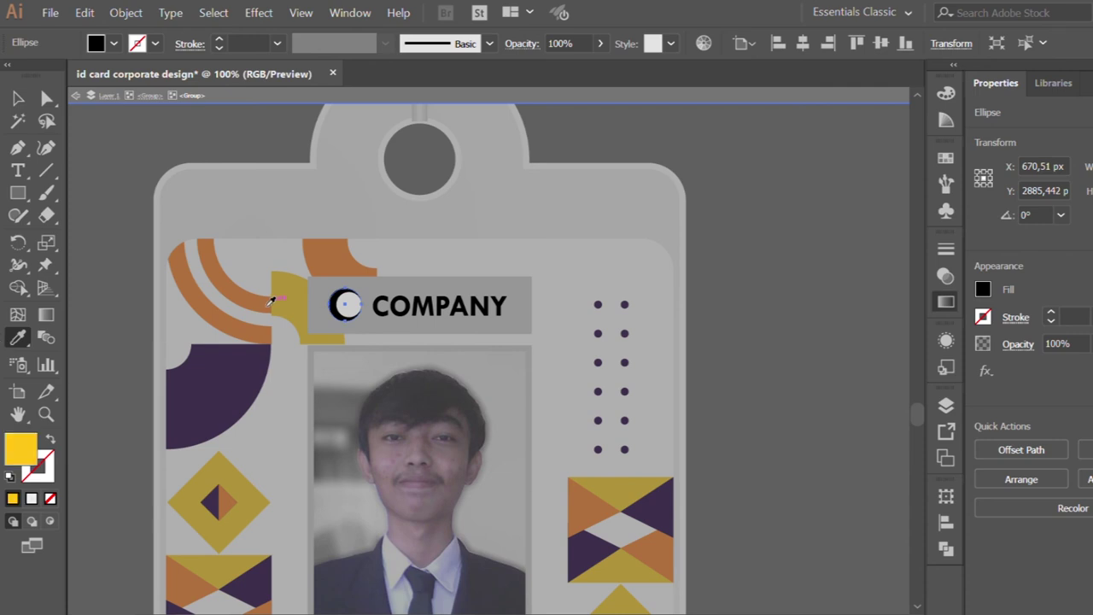
left_click(231, 339)
left_click(229, 359)
left_click(17, 121)
left_click(199, 118)
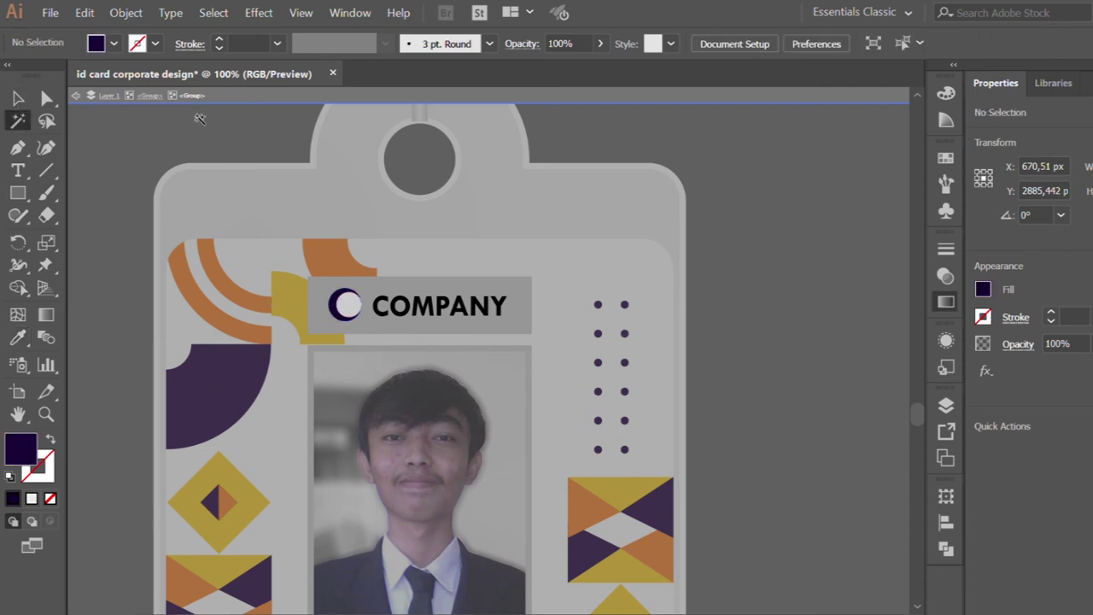
key("v")
double_click(215, 131)
Duplicate the lanyard and card, placing the copy to the right of the original.
scroll(214, 132, "down", 1)
scroll(214, 131, "down", 1)
scroll(215, 131, "down", 1)
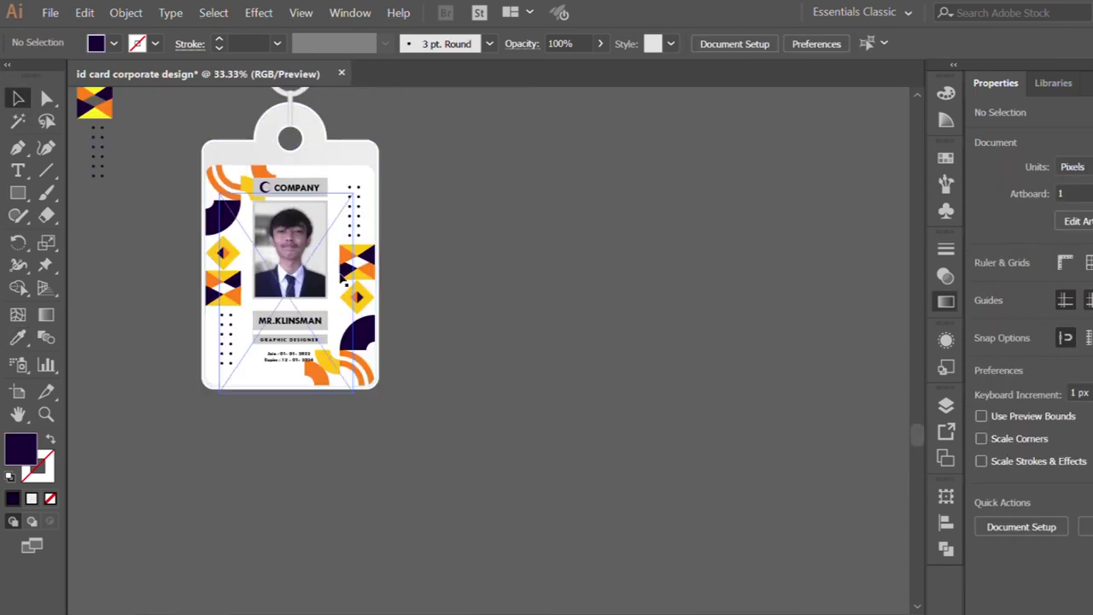
scroll(290, 256, "up", 5)
scroll(256, 188, "up", 2)
scroll(251, 182, "down", 1)
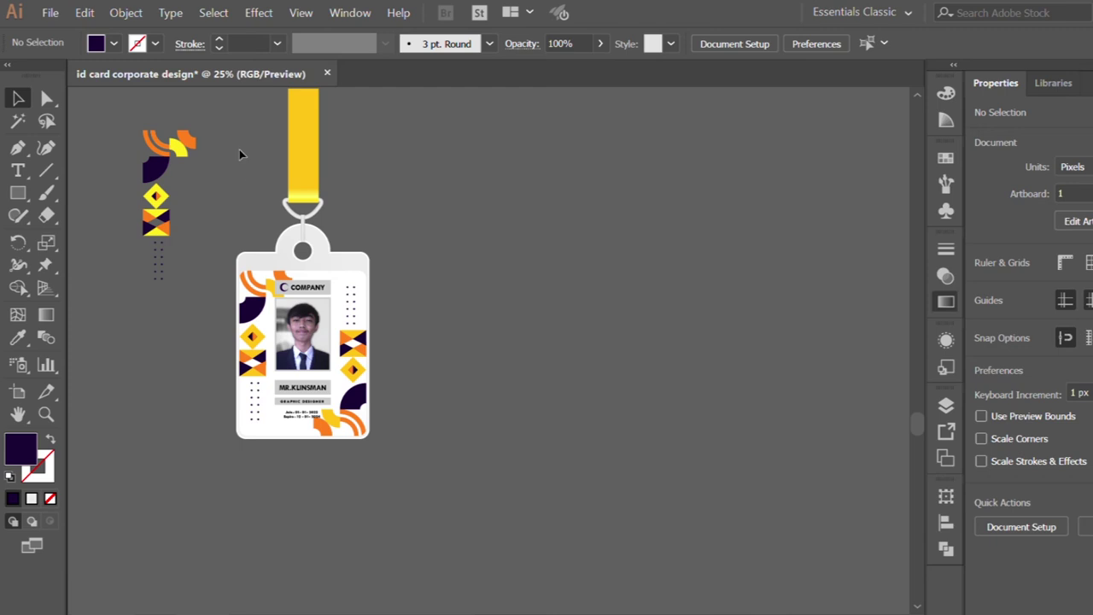
left_click_drag(240, 154, 341, 282)
left_click_drag(293, 134, 444, 175)
scroll(556, 317, "up", 1)
scroll(539, 322, "up", 2)
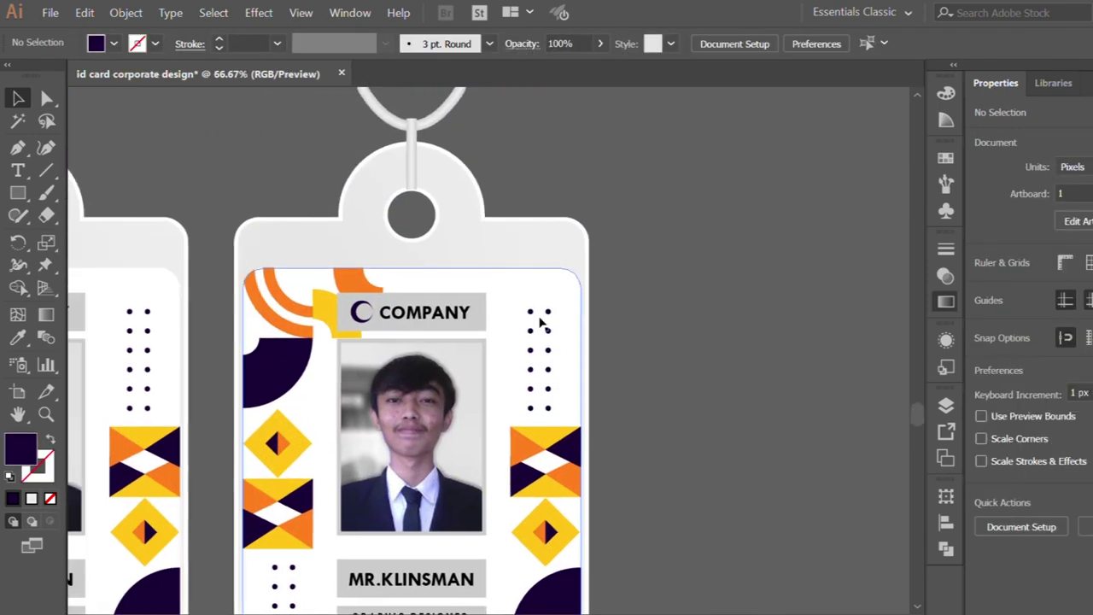
On the copy, delete the COMPANY logo and widen its grey label box into a full header bar.
left_click(401, 318)
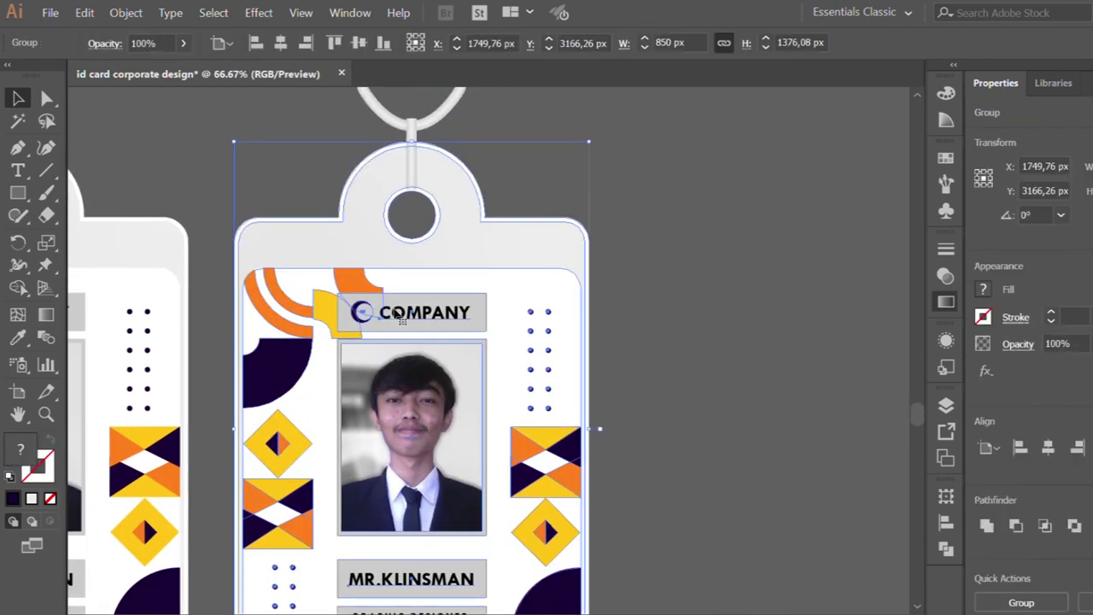
double_click(402, 316)
left_click(402, 318)
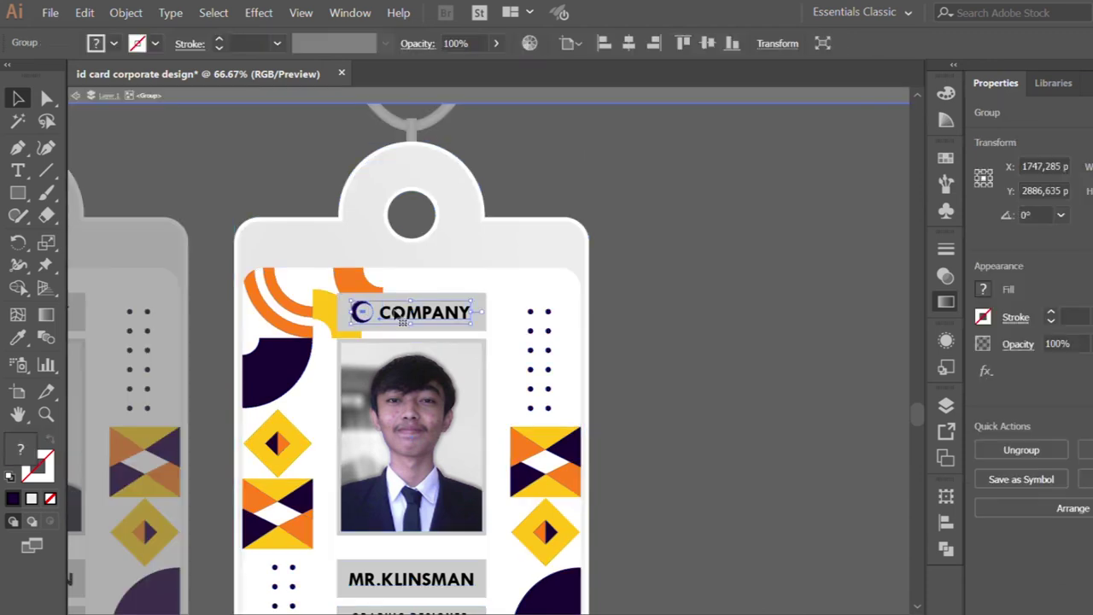
key("Delete")
left_click(405, 312)
mouse_move(337, 313)
left_mouse_down()
mouse_move(275, 309)
mouse_move(290, 309)
left_mouse_up()
left_click_drag(487, 312, 546, 312)
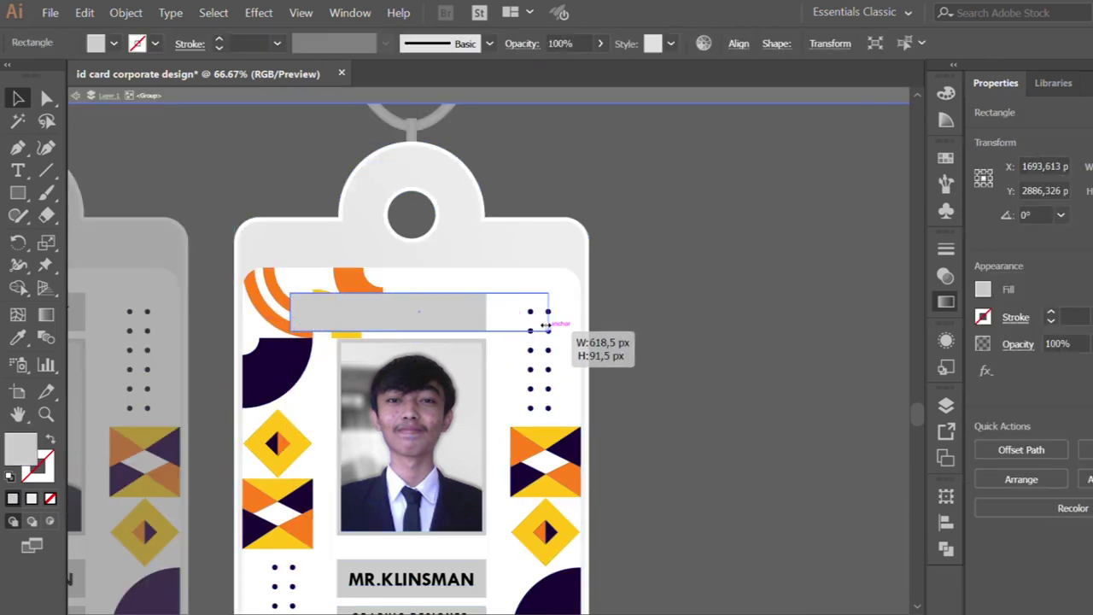
Delete the photo, name text, name box, and join and expire dates from the copied card.
left_click(445, 357)
key("Delete")
scroll(427, 409, "down", 2)
left_click(416, 484)
key("Delete")
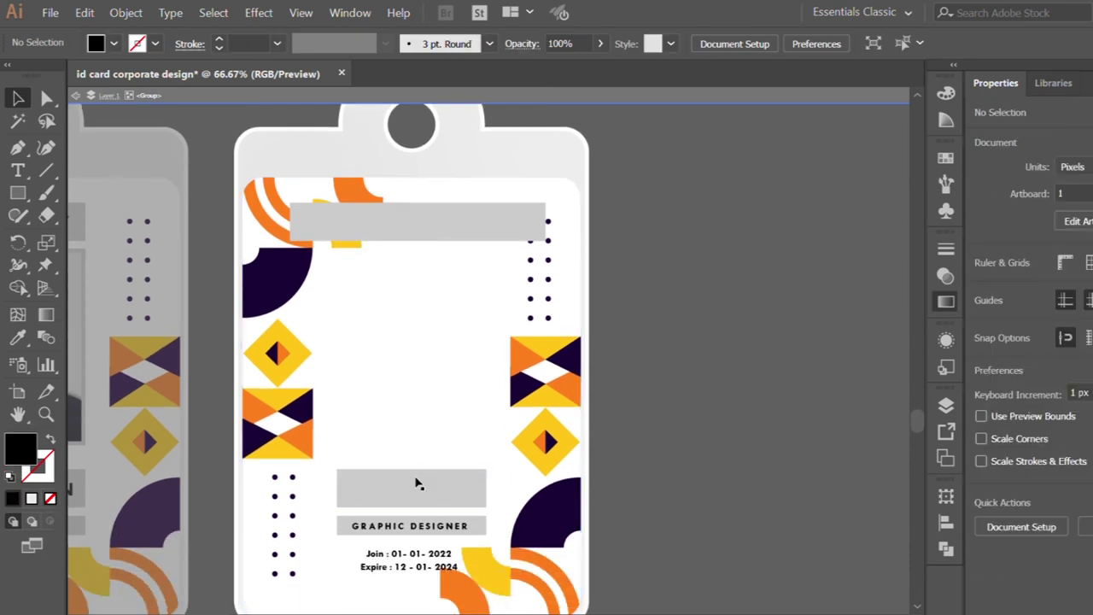
key("Delete")
left_click(387, 549)
key("Delete")
left_click(402, 566)
key("Delete")
scroll(461, 512, "down", 1)
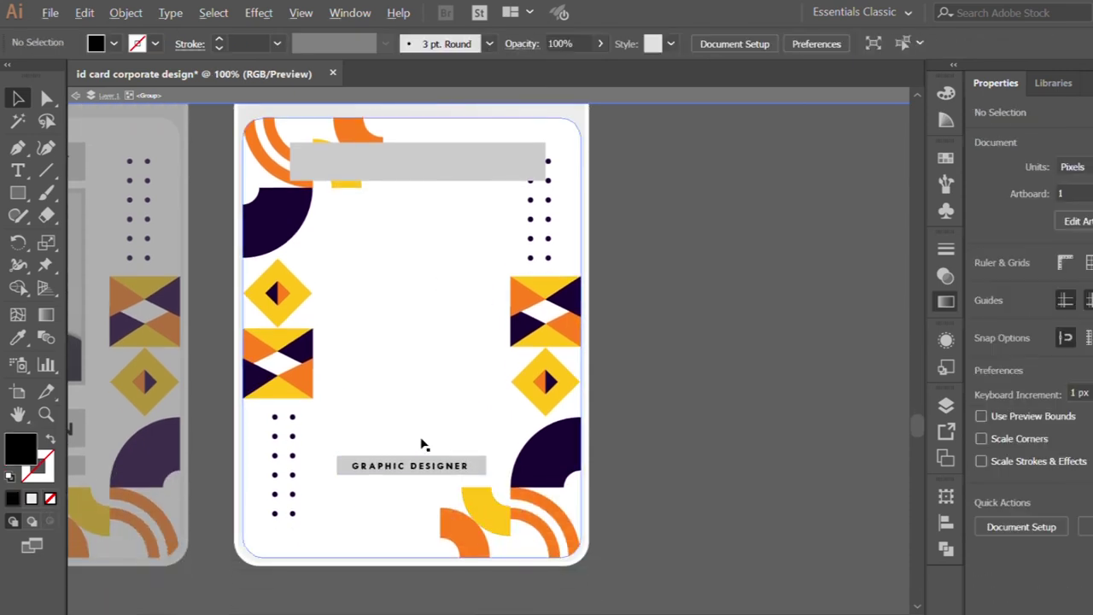
Replace GRAPHIC DESIGNER with the contact e-mail address in lowercase, removing the wide tracking.
scroll(421, 443, "up", 2)
triple_click(358, 479)
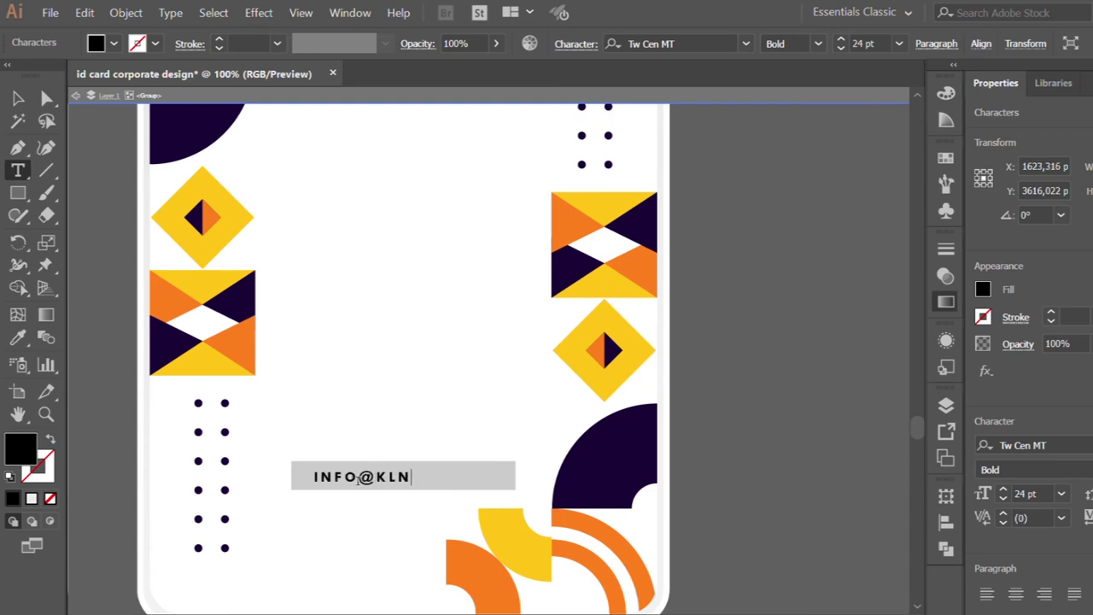
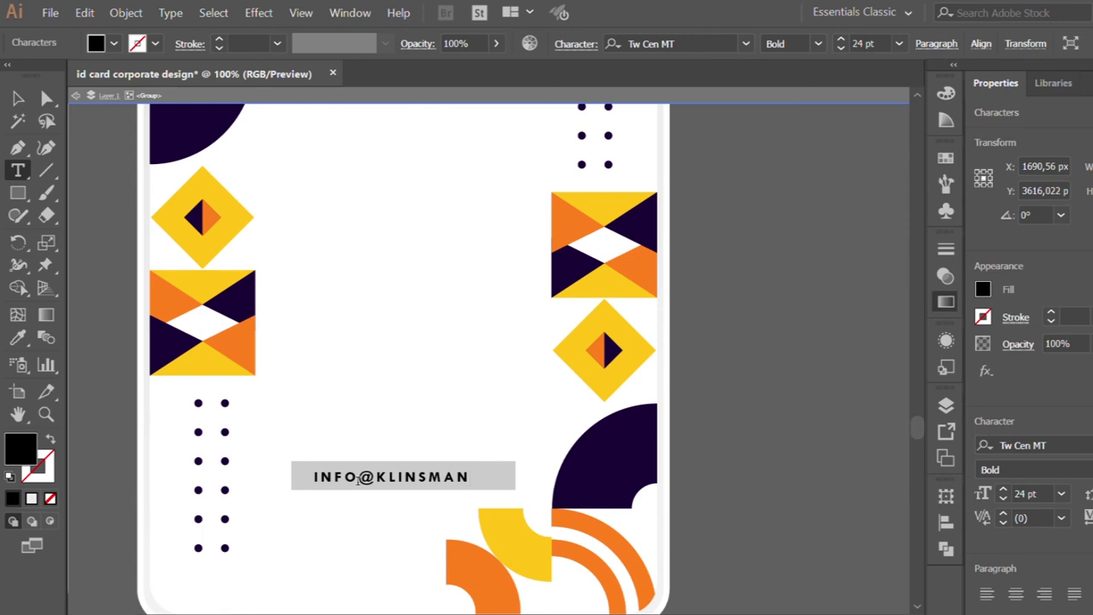
key("ctrl+a")
type("info")
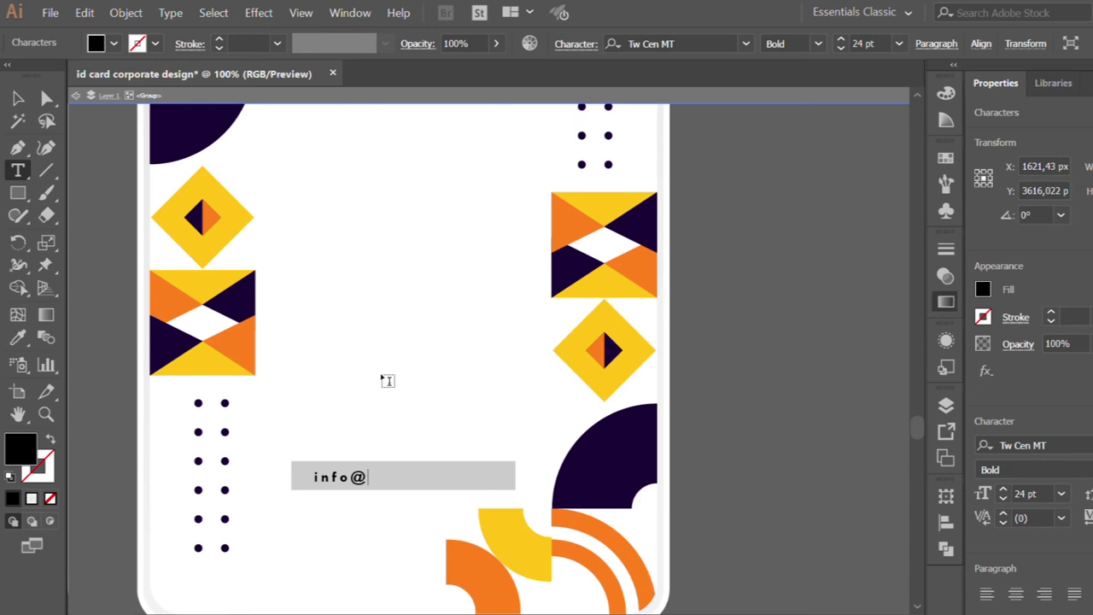
key("ctrl+a")
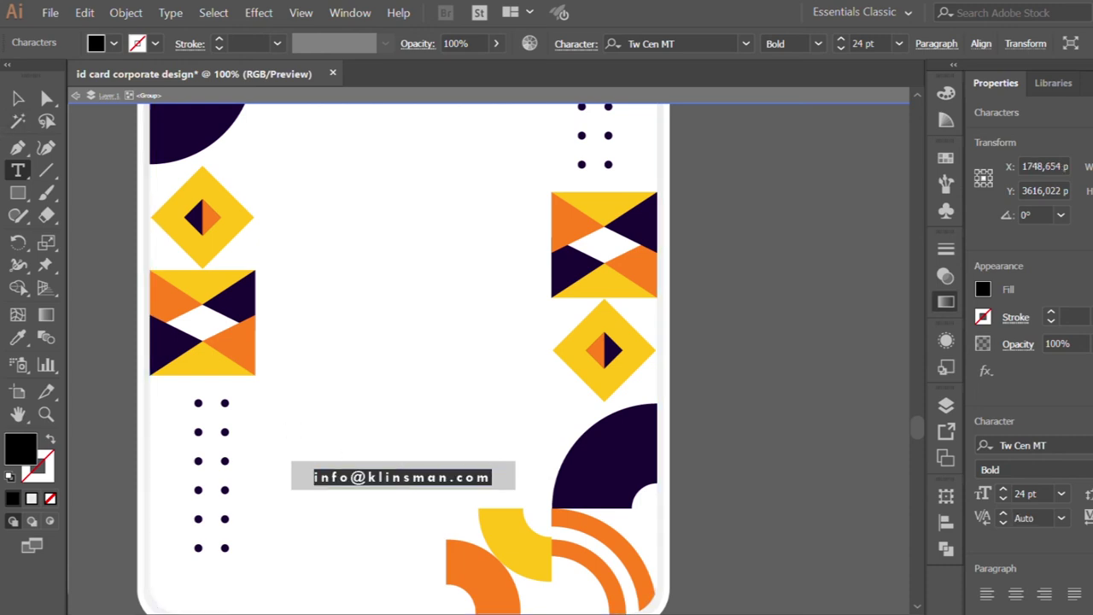
key("ctrl+alt+q")
Enlarge the e-mail text to 36 pt and centre it in the grey label.
left_click(19, 94)
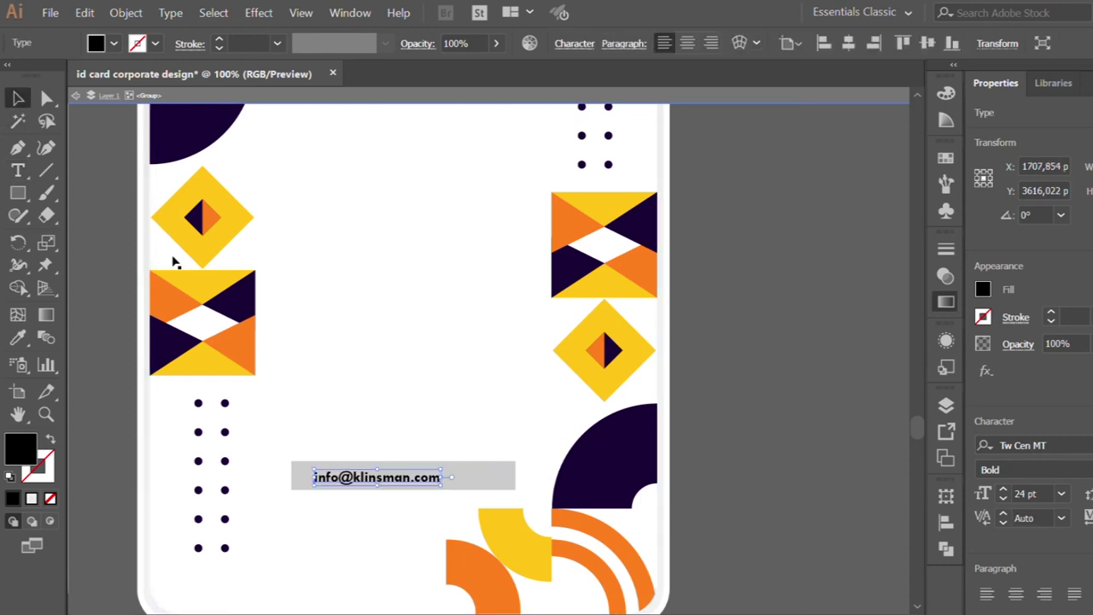
left_click_drag(406, 477, 419, 472)
key("ctrl+plus")
key("ctrl+plus")
left_click(470, 498)
left_click(492, 475)
left_click_drag(492, 476, 613, 476)
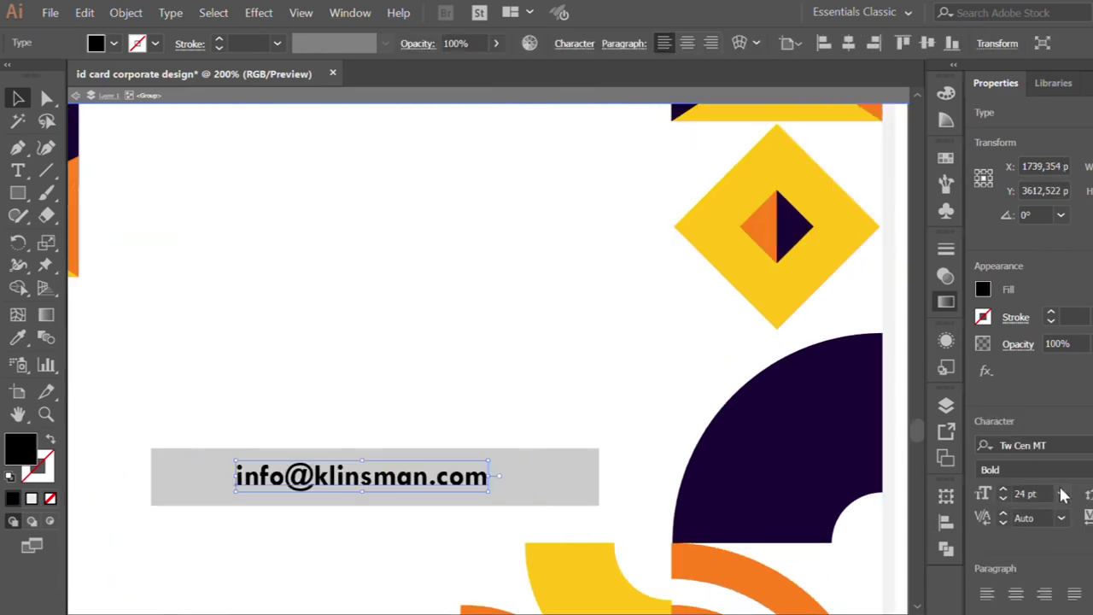
left_click_drag(547, 479, 501, 483)
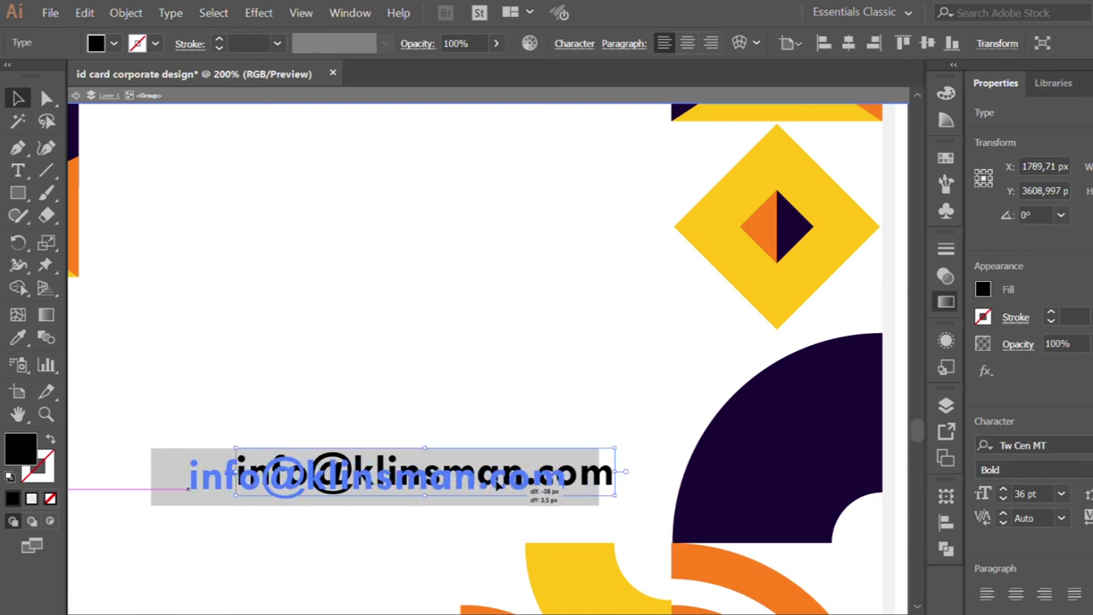
key("Escape")
scroll(504, 487, "down", 2)
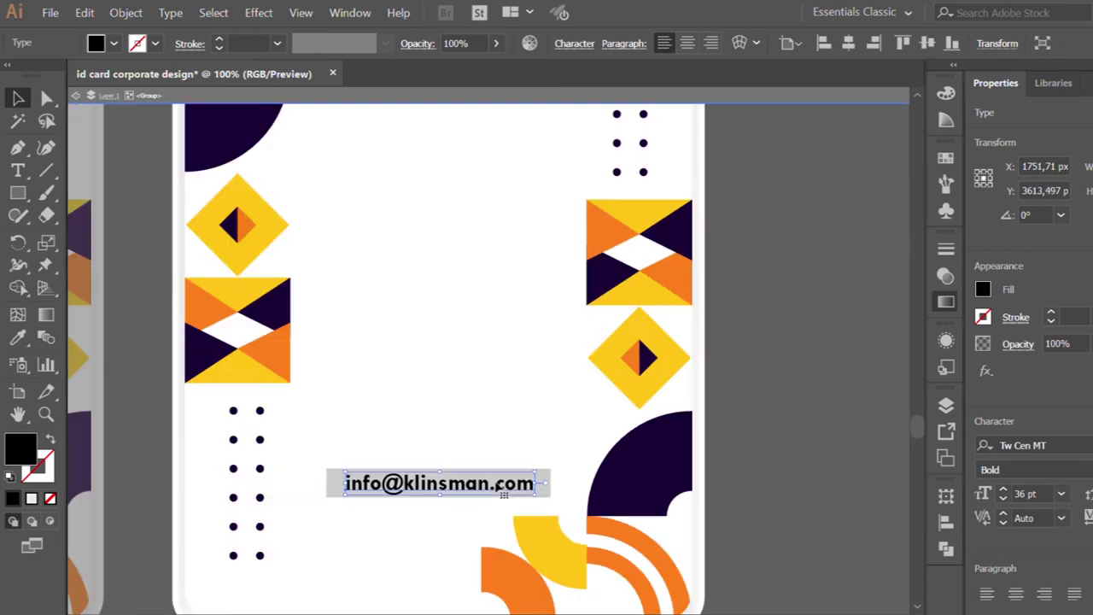
scroll(504, 478, "down", 2)
Type TERMS AND CONDITIONS in the copy's top grey bar, sized 48 pt and centred.
left_click(18, 169)
scroll(556, 216, "up", 2)
left_click(398, 323)
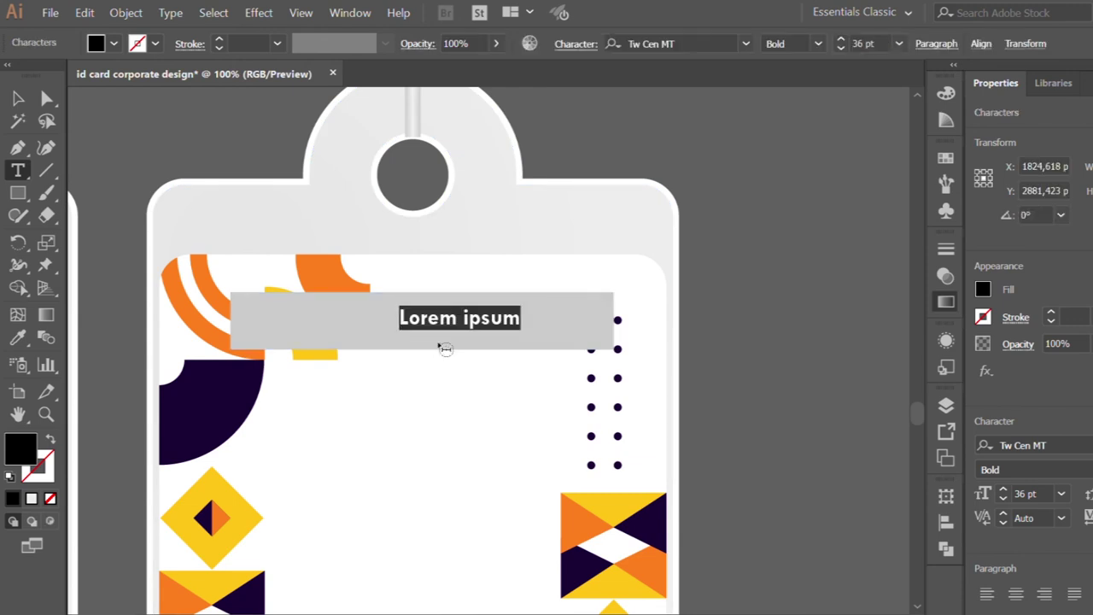
type("TERMS A")
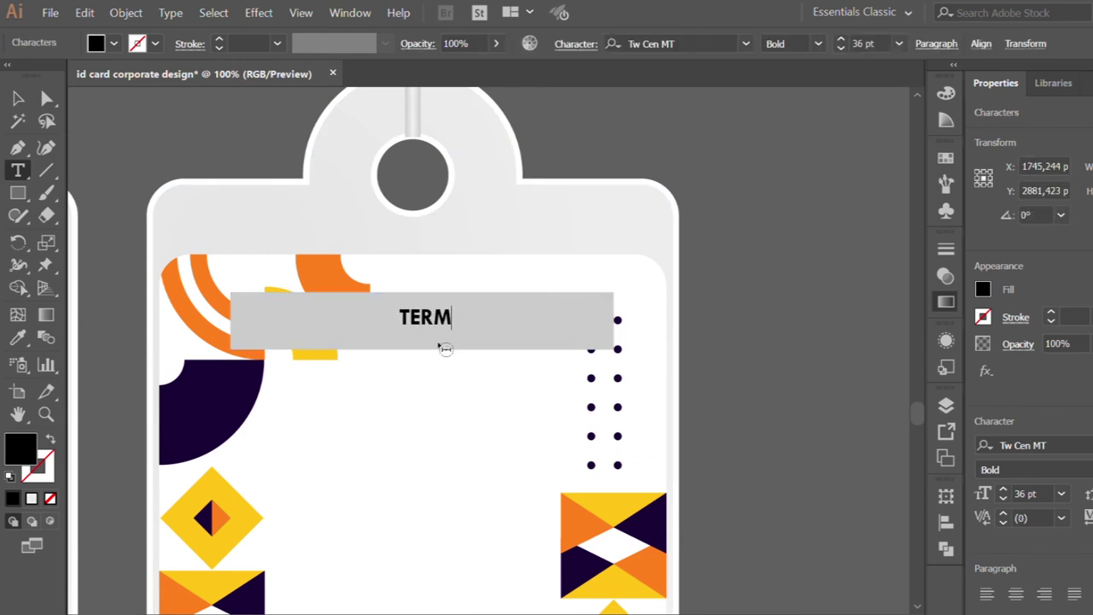
type("ND CONDITI")
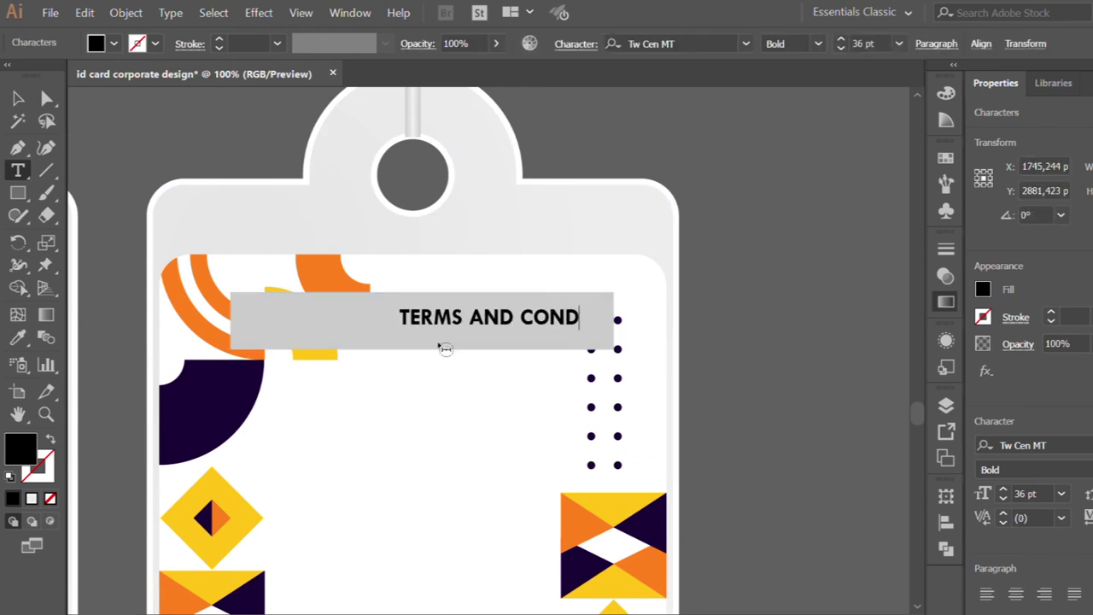
type("ONS")
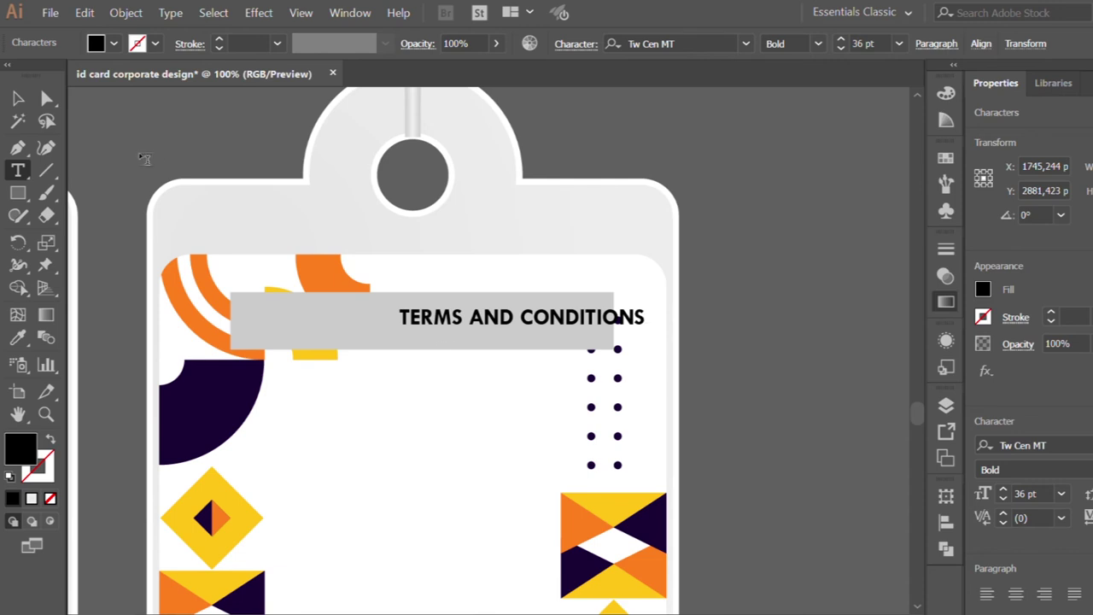
left_click(18, 98)
left_click_drag(514, 325, 405, 329)
left_click(1060, 494)
mouse_move(481, 317)
left_mouse_down()
mouse_move(455, 317)
mouse_move(478, 317)
left_mouse_up()
left_click(592, 161)
scroll(593, 161, "down", 2)
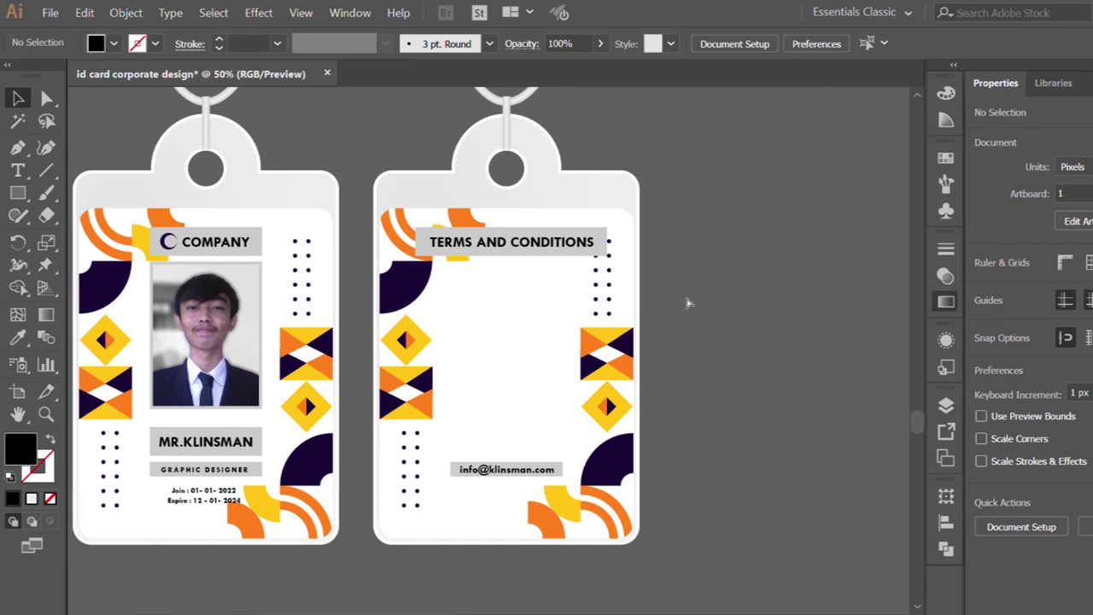
scroll(648, 299, "right", 2)
scroll(589, 342, "right", 2)
Add an area text frame below the heading with 24 pt, centre-aligned placeholder text.
key("t")
scroll(373, 310, "up", 1)
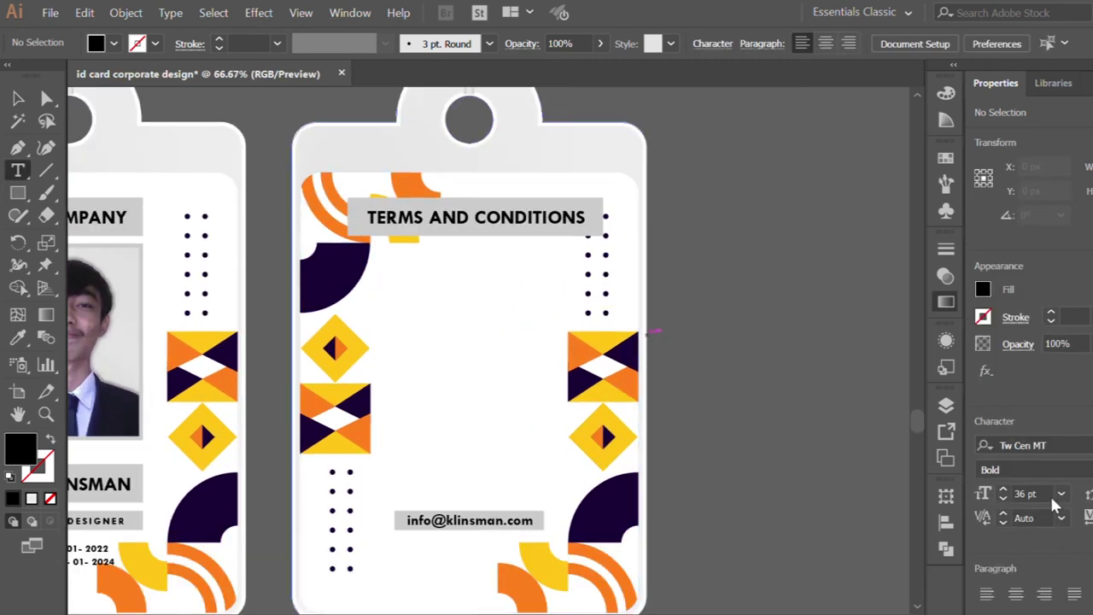
left_click_drag(359, 262, 583, 317)
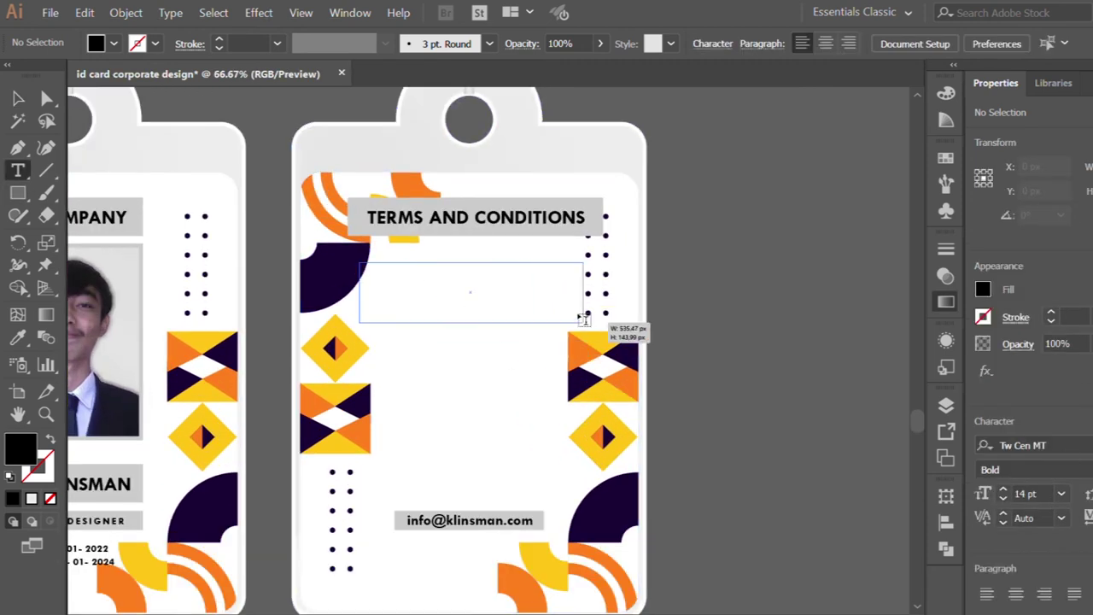
left_click(17, 98)
key("ctrl+1")
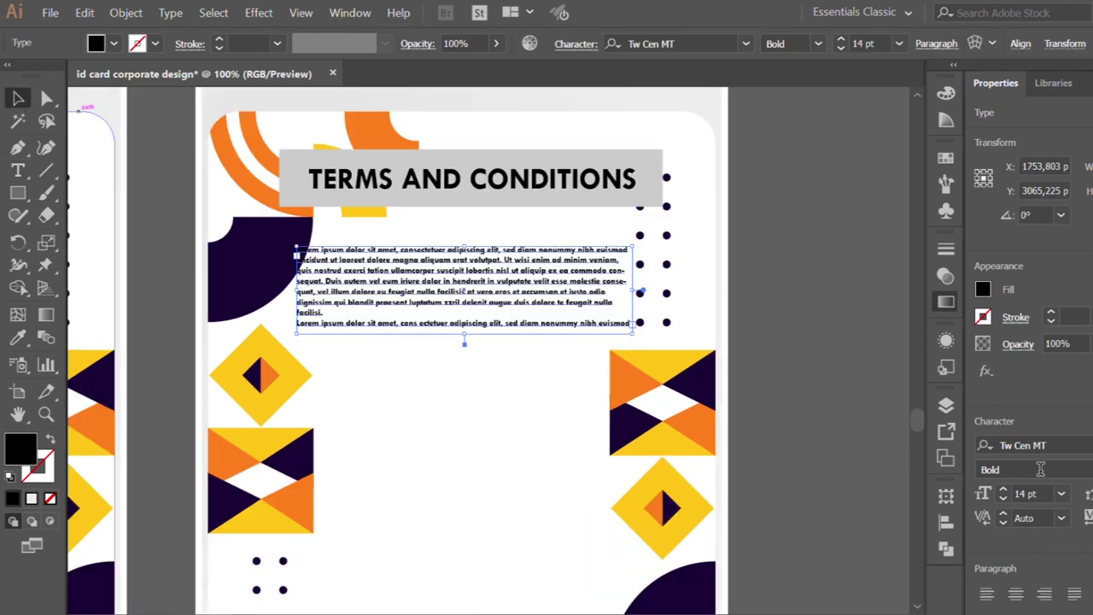
key("ctrl+shift+period")
key("ctrl+shift+period")
key("ctrl+shift+period")
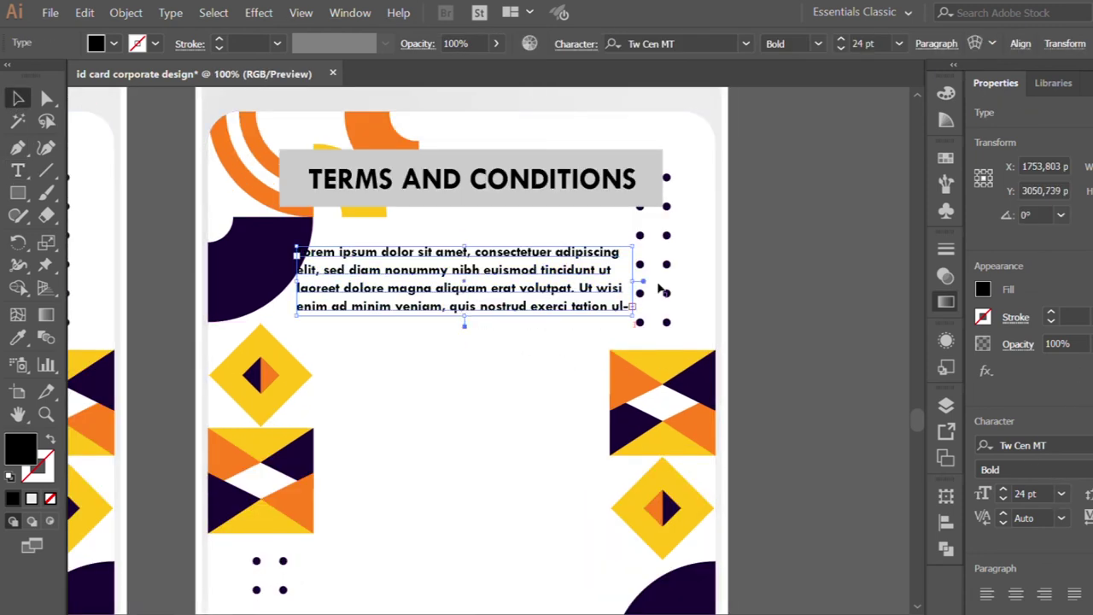
left_click(1016, 593)
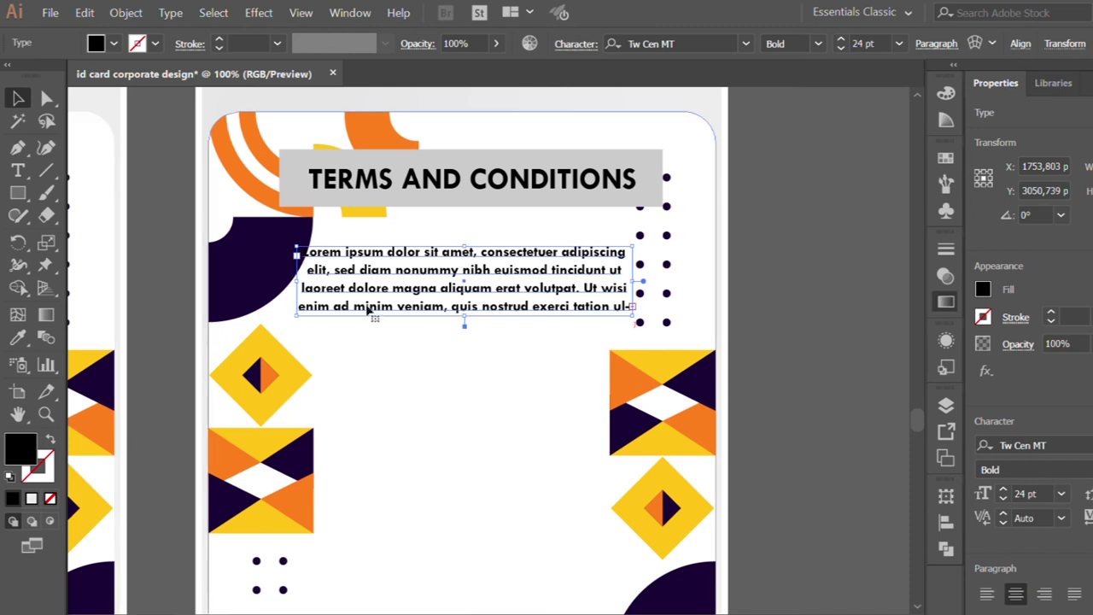
Trim the placeholder paragraph so it ends at 'erat volutpat.' on three lines.
double_click(550, 288)
left_click_drag(583, 288, 693, 361)
key("Delete")
key("Delete")
key("Delete")
key("Delete")
key("Delete")
mouse_move(581, 288)
left_mouse_down()
mouse_move(688, 359)
mouse_move(675, 343)
left_mouse_up()
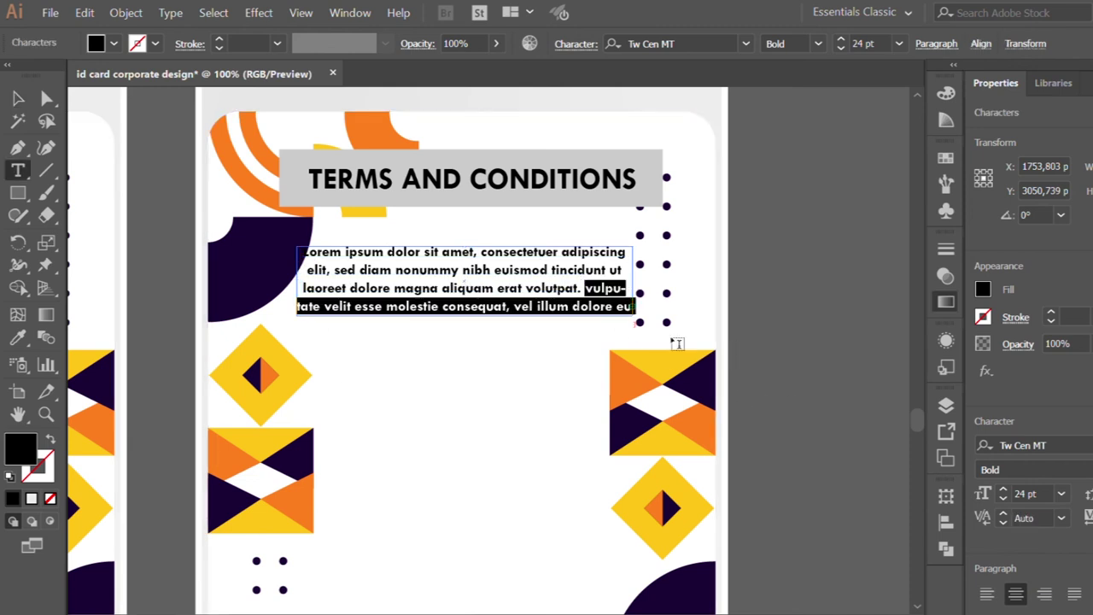
key("Delete")
left_click_drag(583, 288, 688, 359)
key("Delete")
left_click_drag(578, 287, 651, 333)
key("Delete")
mouse_move(587, 288)
left_mouse_down()
mouse_move(612, 324)
mouse_move(646, 345)
left_mouse_up()
key("Delete")
key("Delete")
left_click_drag(602, 287, 717, 386)
key("Delete")
left_click(18, 99)
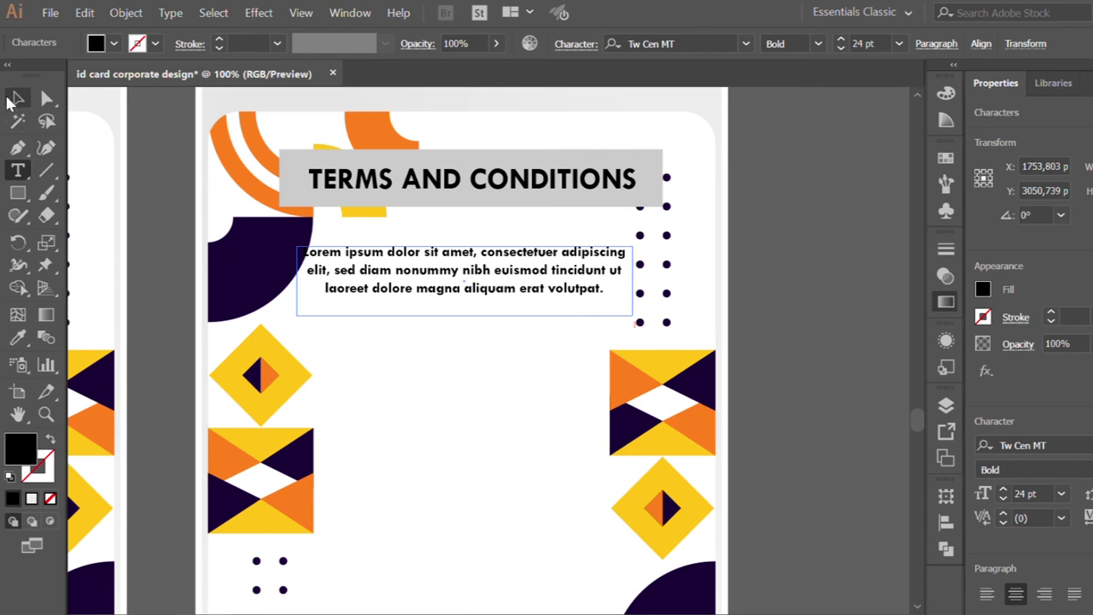
Rotate the decoration group into a horizontal strip along the back card's top edge.
left_click(144, 177)
scroll(418, 290, "up", 1)
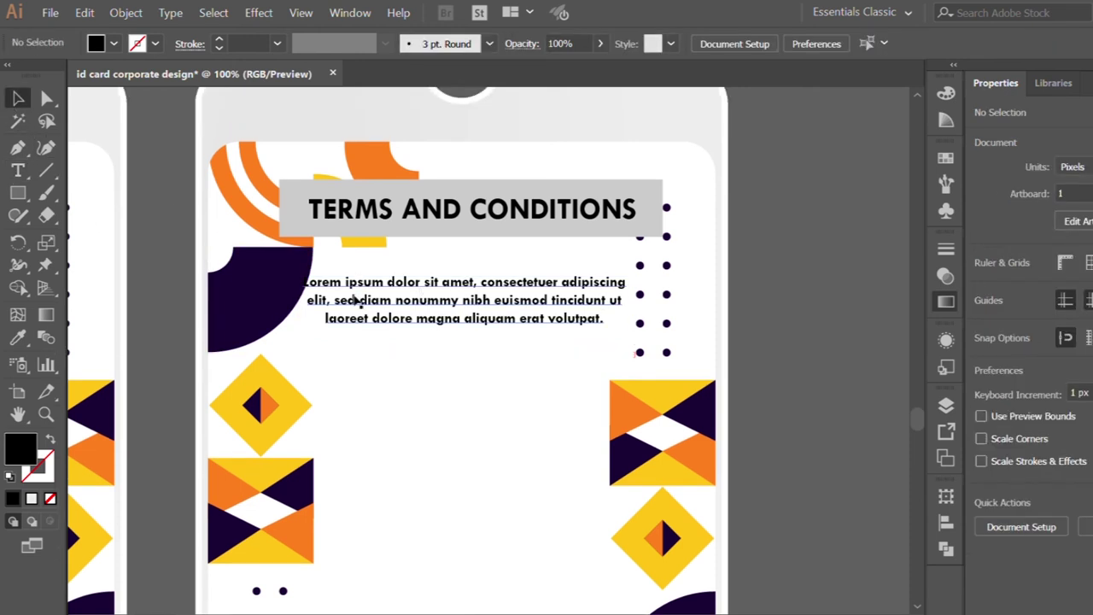
left_click(366, 325)
key("ctrl+minus")
double_click(466, 338)
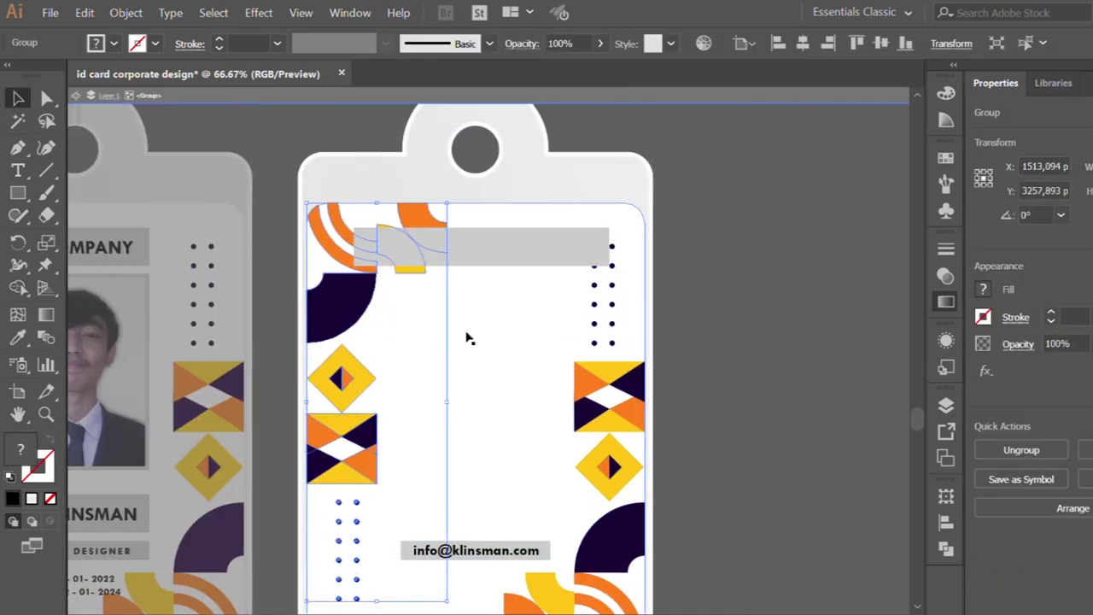
key("ctrl+minus")
mouse_move(444, 251)
left_mouse_down()
mouse_move(516, 367)
mouse_move(564, 252)
left_mouse_up()
mouse_move(563, 270)
left_mouse_down()
mouse_move(591, 253)
mouse_move(589, 231)
mouse_move(552, 235)
left_mouse_up()
Delete the dots overhanging the card edge and clear the selection.
scroll(568, 264, "up", 1)
scroll(581, 257, "up", 1)
scroll(591, 253, "up", 1)
scroll(589, 257, "up", 3)
scroll(572, 248, "up", 1)
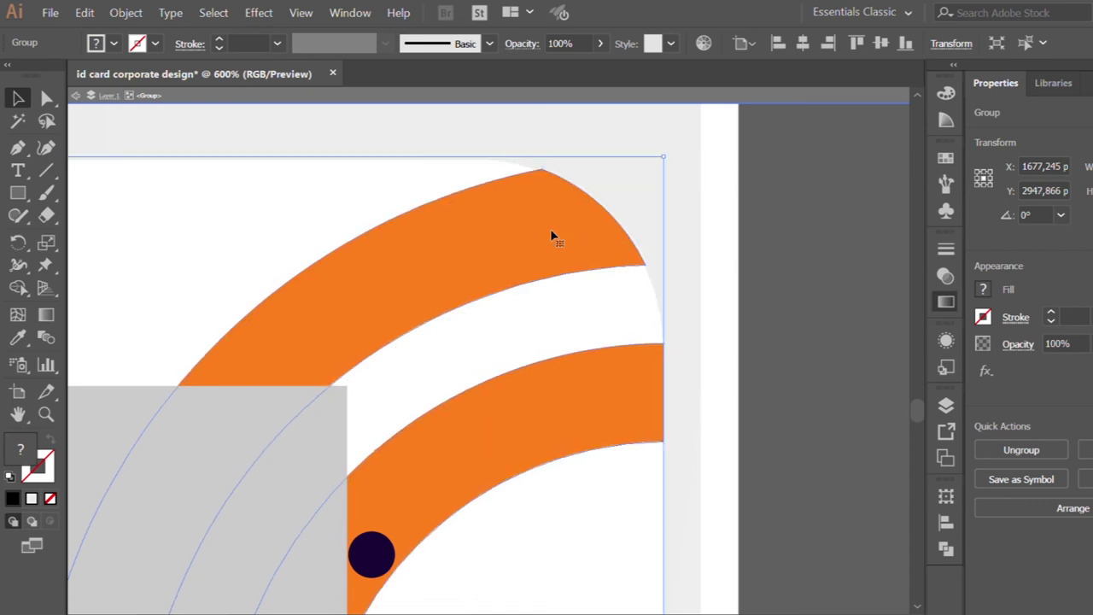
scroll(552, 236, "up", 1)
left_click(394, 171, "shift")
left_click(18, 288)
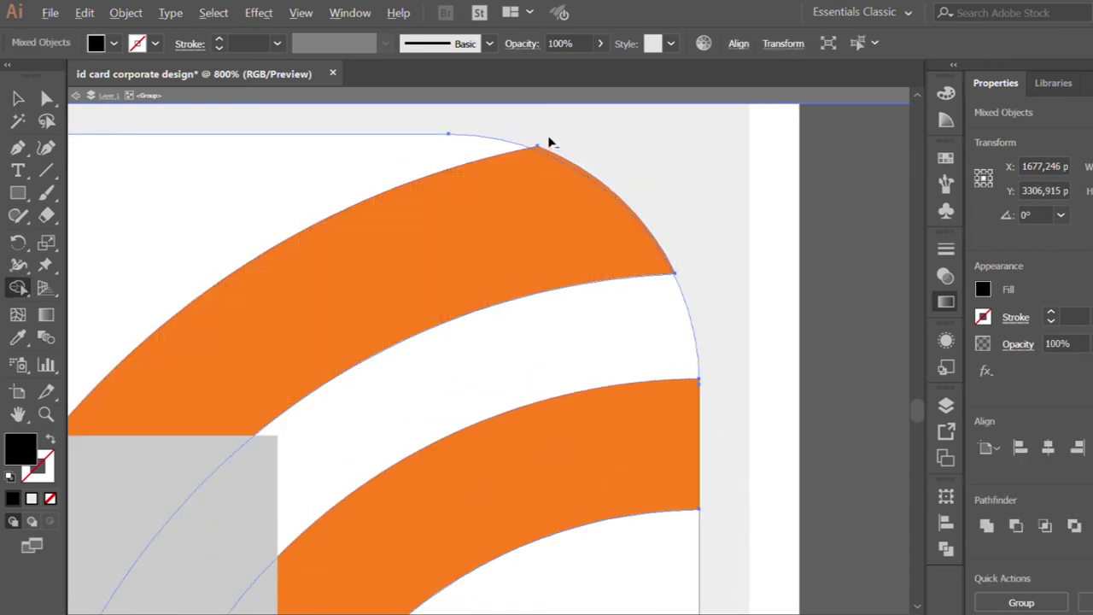
scroll(547, 145, "up", 1)
scroll(393, 227, "down", 1)
scroll(475, 261, "down", 1)
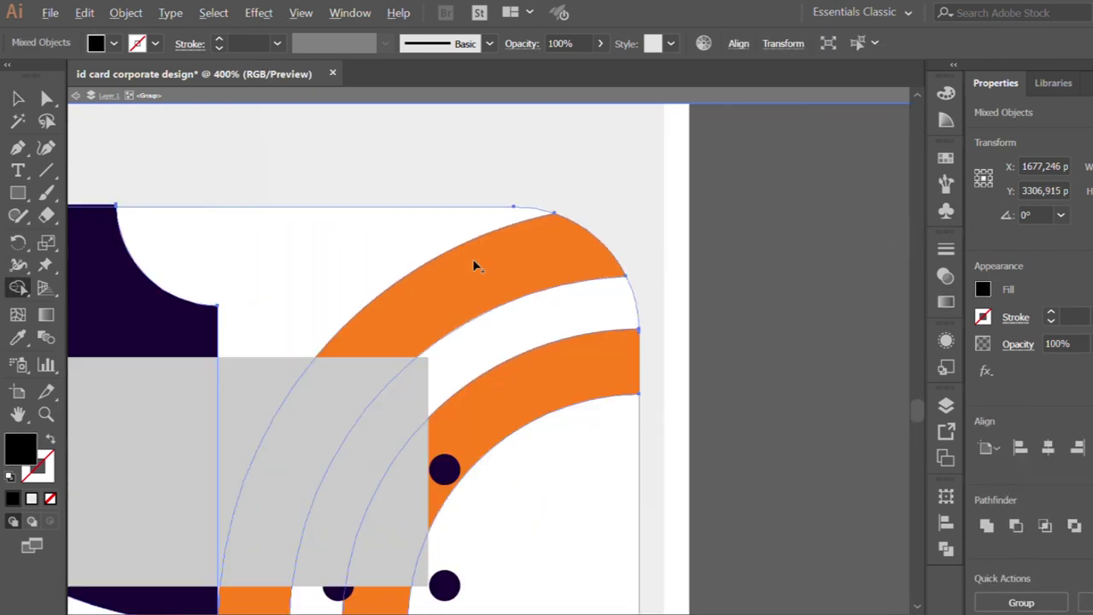
scroll(140, 193, "up", 2)
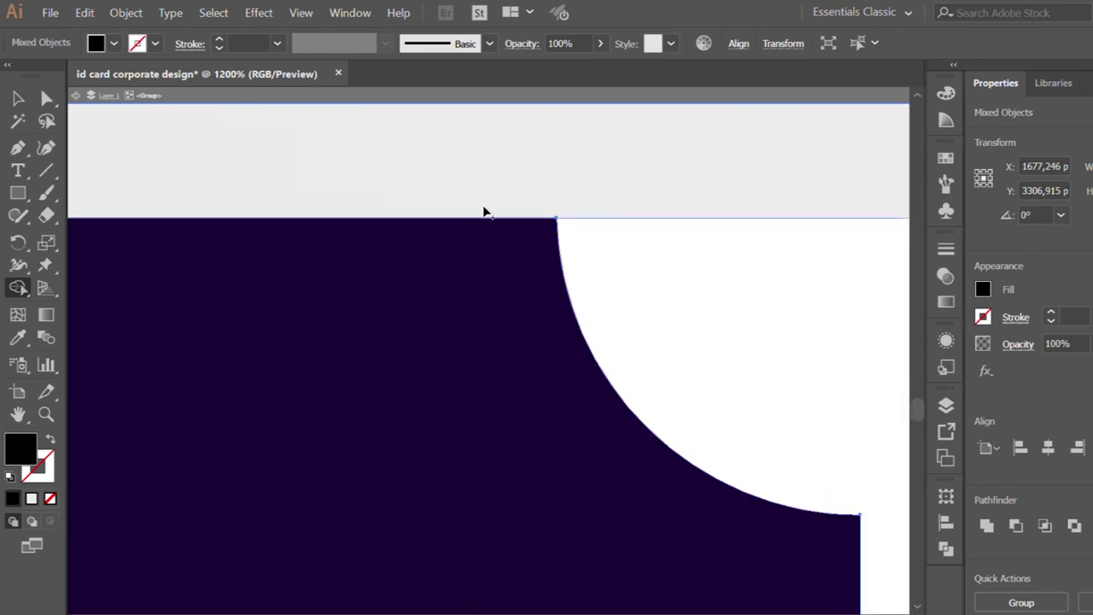
scroll(483, 210, "down", 3)
scroll(535, 227, "up", 1)
scroll(370, 216, "up", 1)
scroll(370, 216, "up", 1)
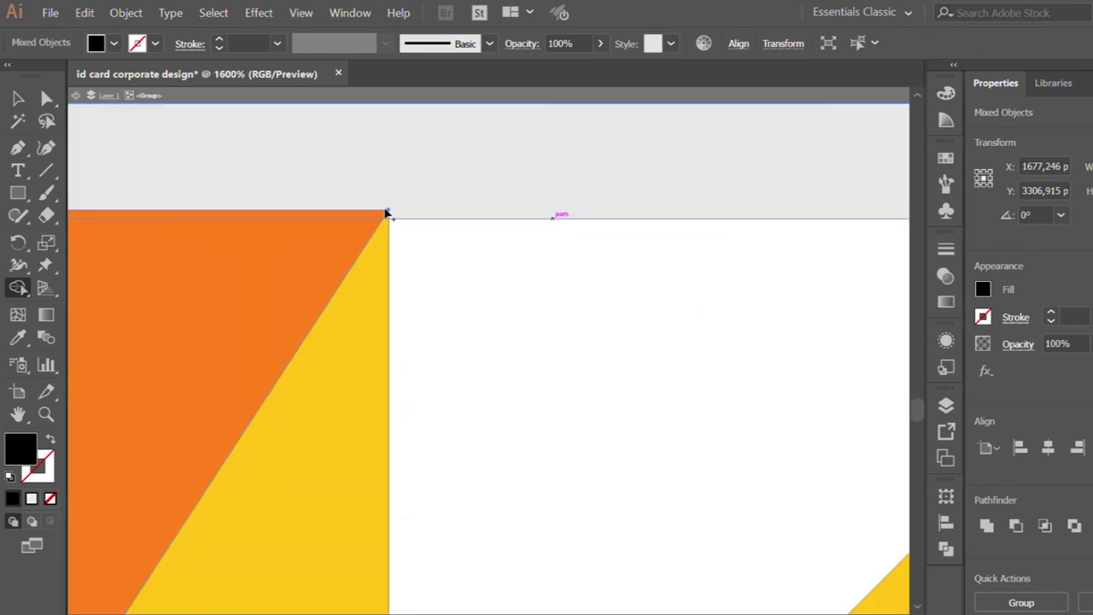
scroll(478, 205, "left", 5)
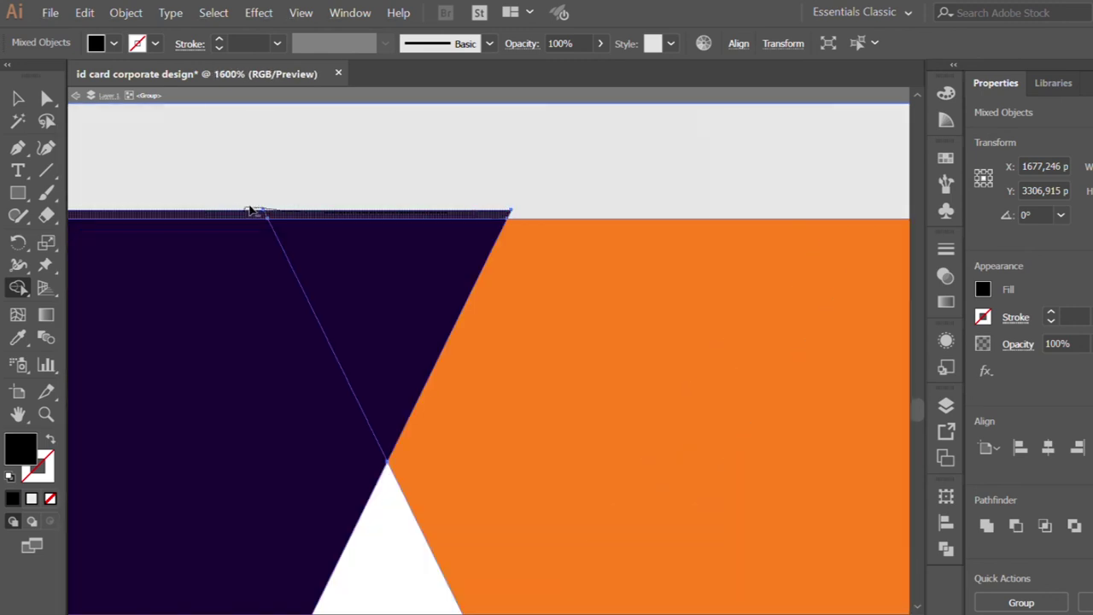
scroll(373, 183, "down", 2)
scroll(390, 193, "up", 1)
scroll(365, 200, "up", 2)
scroll(398, 183, "down", 3)
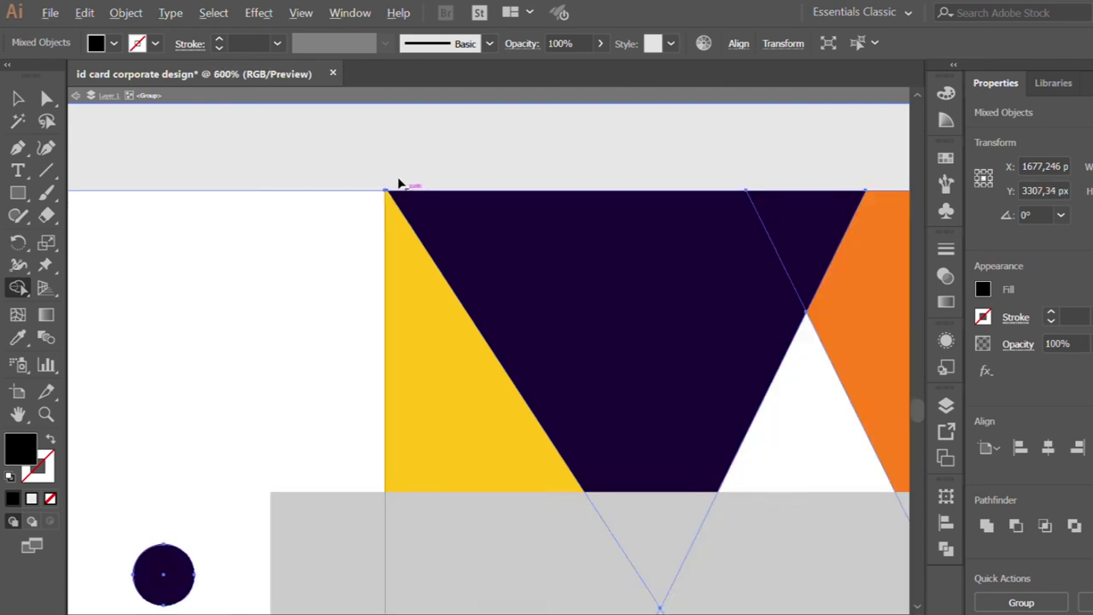
scroll(399, 184, "down", 4)
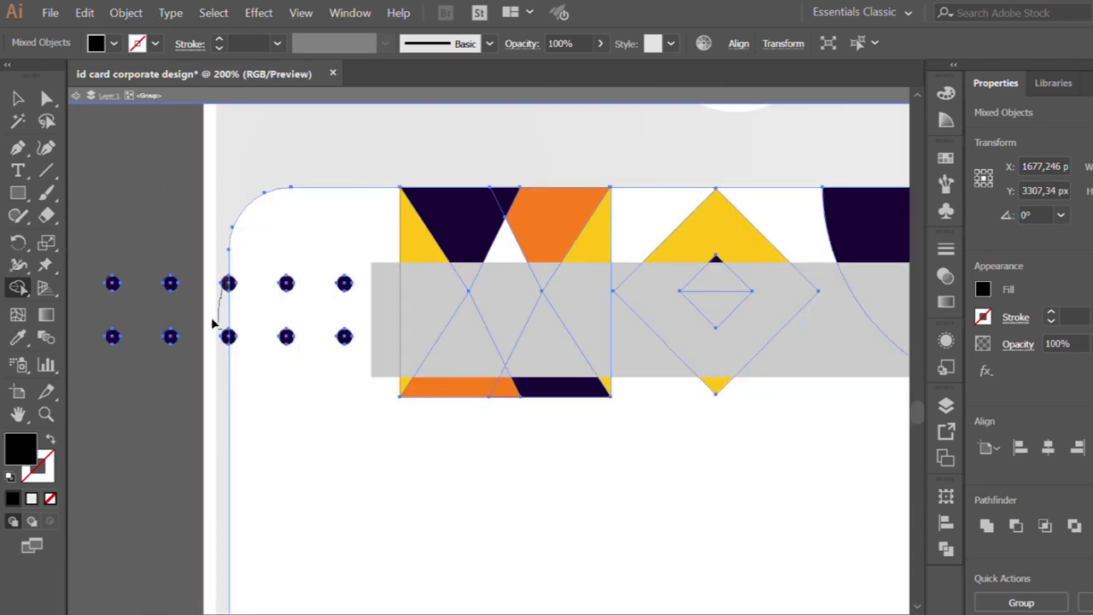
key("Delete")
key("v")
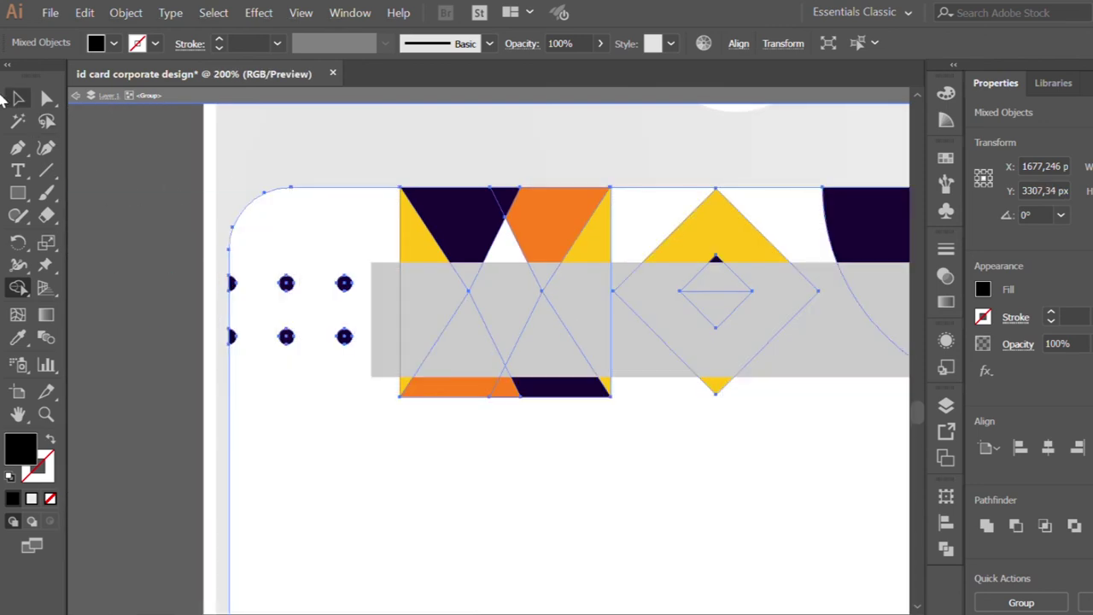
left_click(142, 177)
scroll(141, 176, "down", 3)
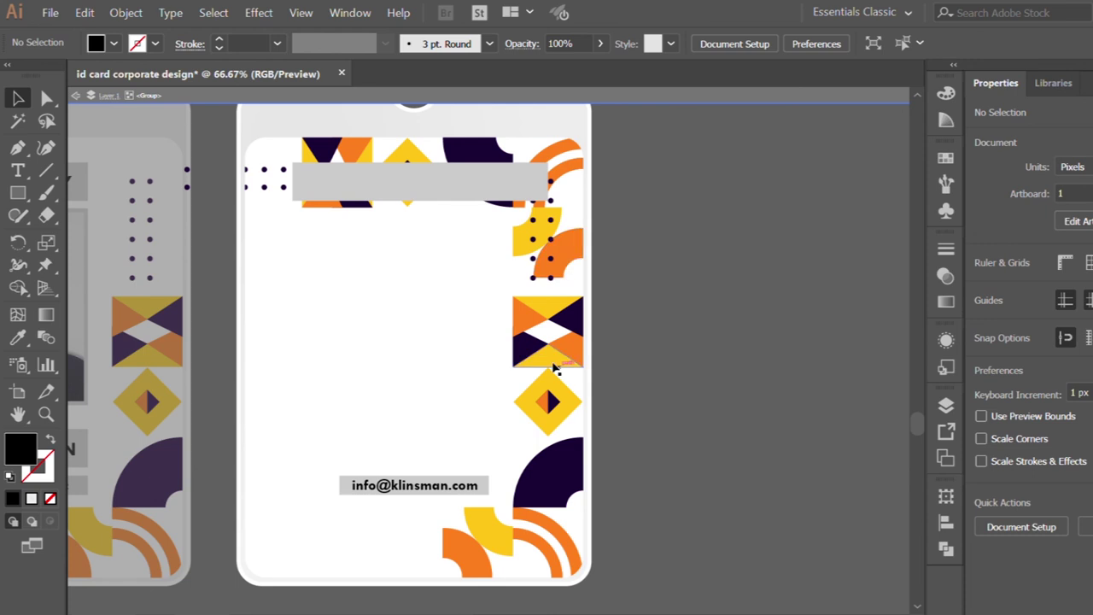
Delete the right-side decoration group and select the top decoration strip.
left_click(564, 359)
key("Delete")
left_click(553, 260)
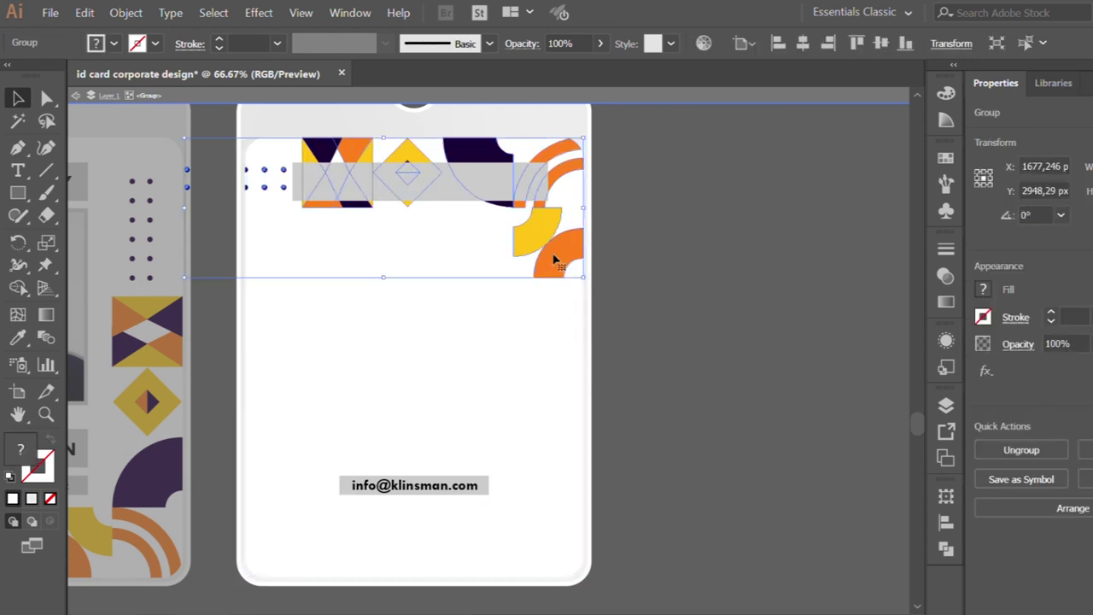
left_click(46, 215)
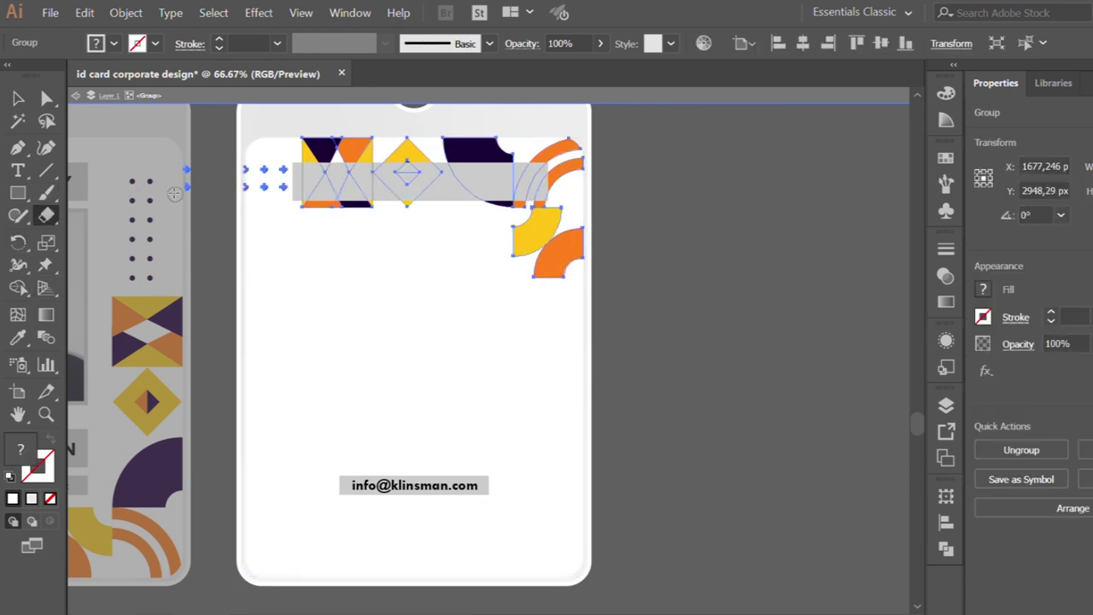
left_click(18, 98)
left_click(299, 203)
Place a vertically flipped copy of the top strip along the card's bottom edge.
left_click_drag(543, 240, 549, 543)
scroll(548, 544, "up", 1)
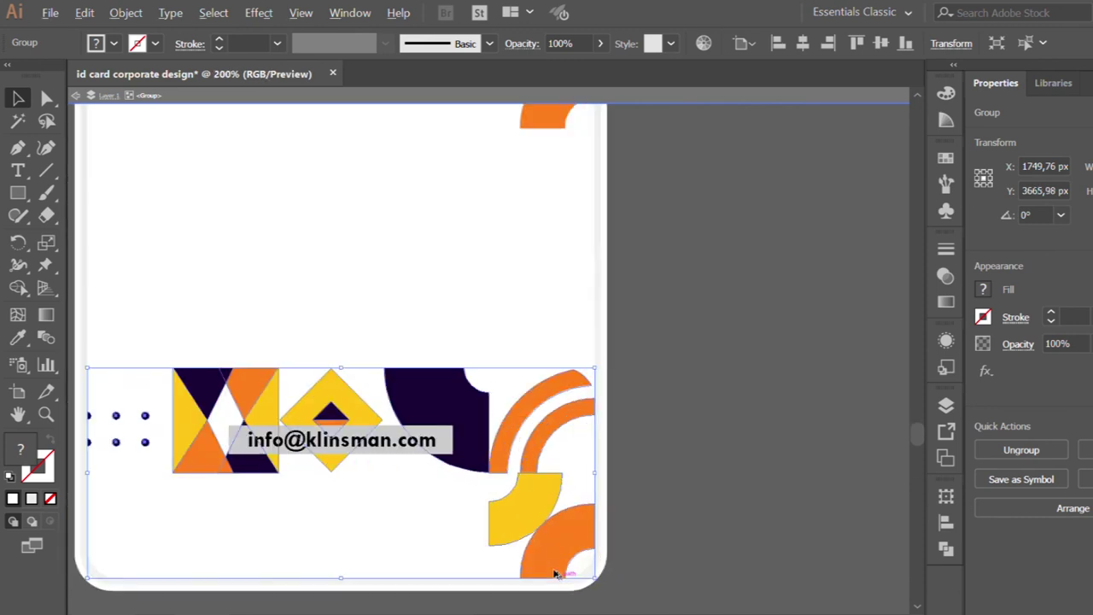
scroll(555, 568, "up", 3)
scroll(556, 564, "down", 3)
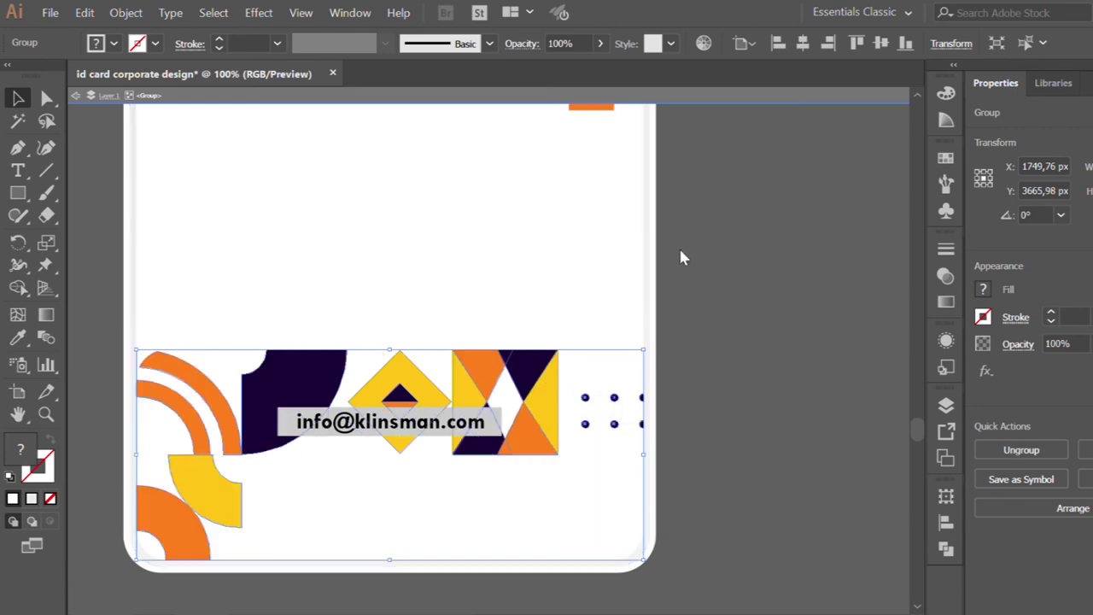
key("ctrl+z")
left_click(783, 396)
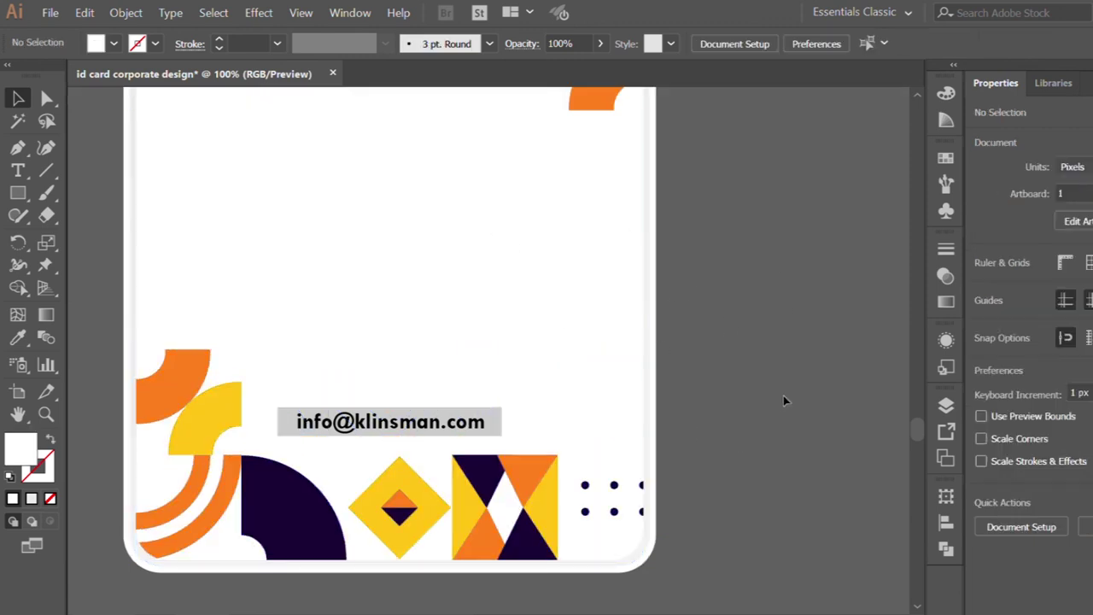
key("ctrl+minus")
scroll(784, 392, "up", 1)
key("ctrl+minus")
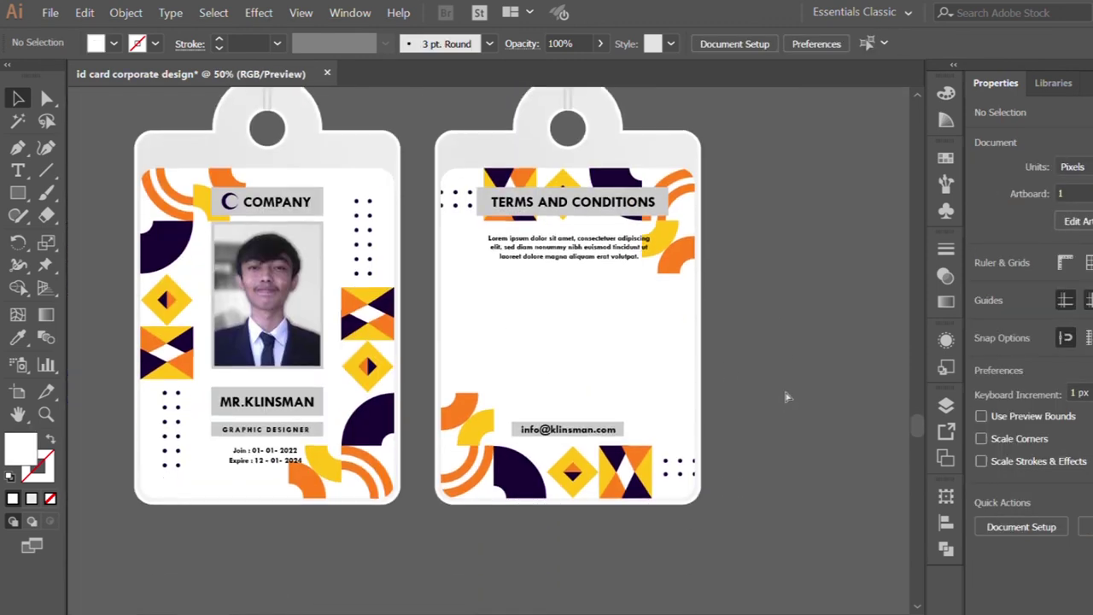
Zoom out to view both cards and open the QR code label set EPS file.
scroll(769, 376, "left", 1)
key("ctrl+plus")
key("ctrl+minus")
scroll(463, 307, "up", 2)
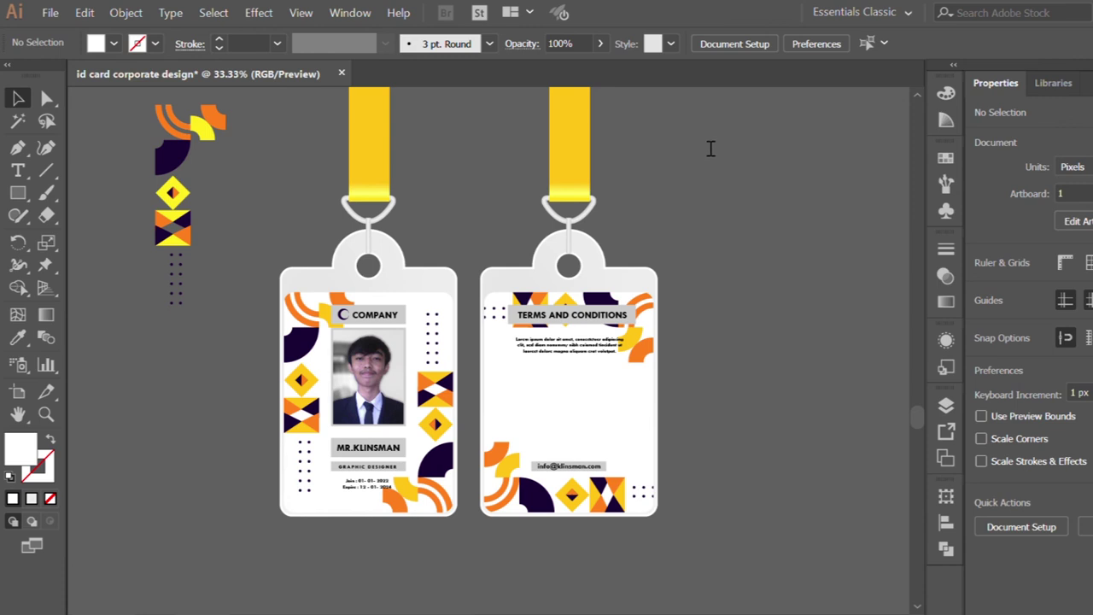
key("t")
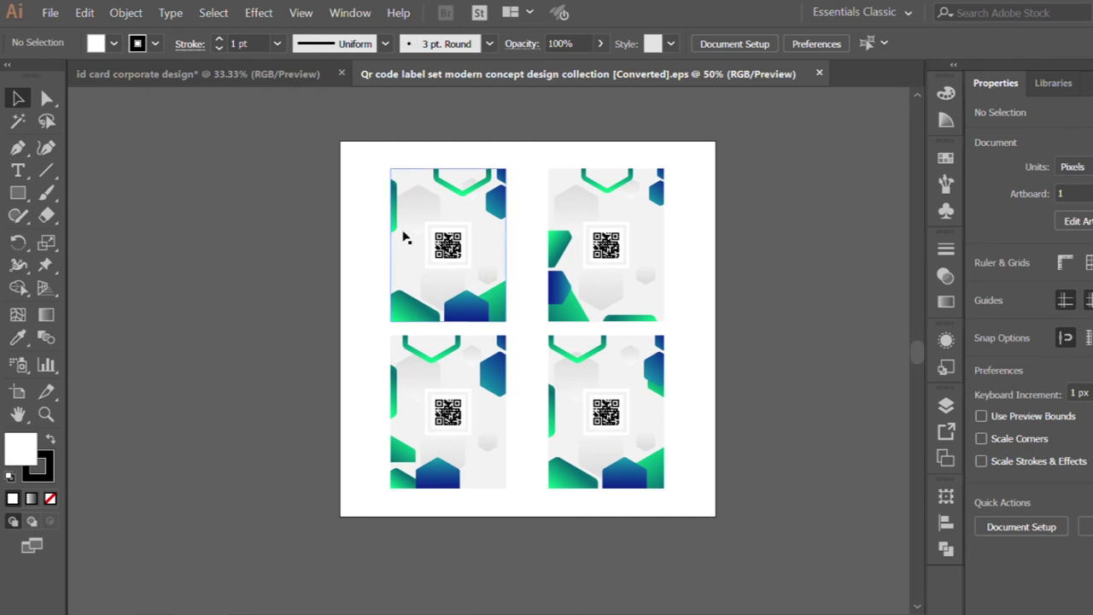
Copy one QR code from the label set into the ID card document.
scroll(404, 237, "up", 2)
left_click(452, 245)
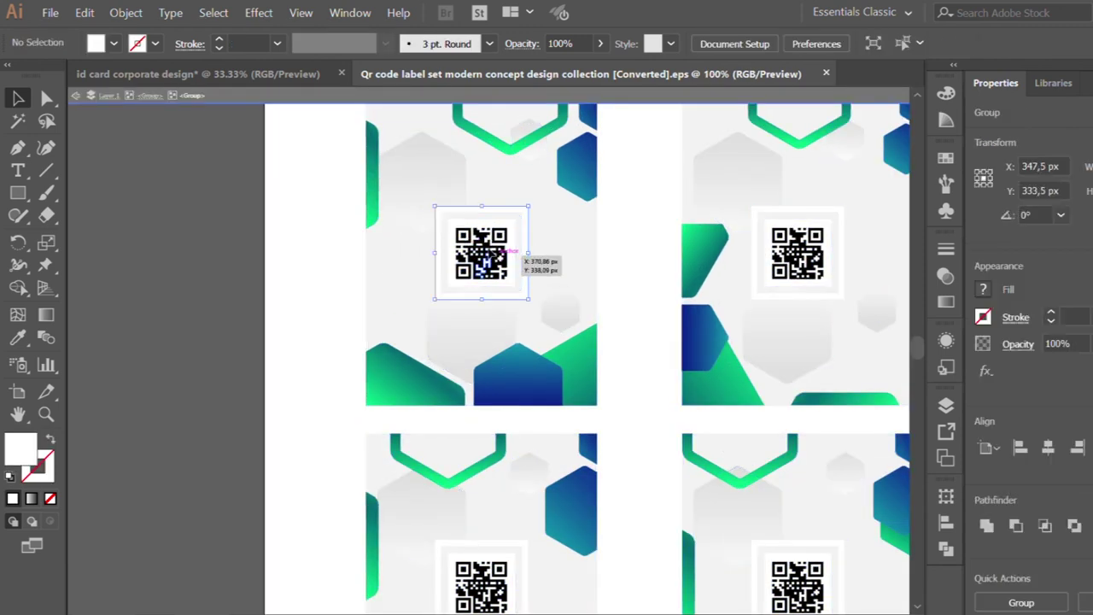
scroll(483, 251, "up", 3)
left_click(196, 74)
key("ctrl+v")
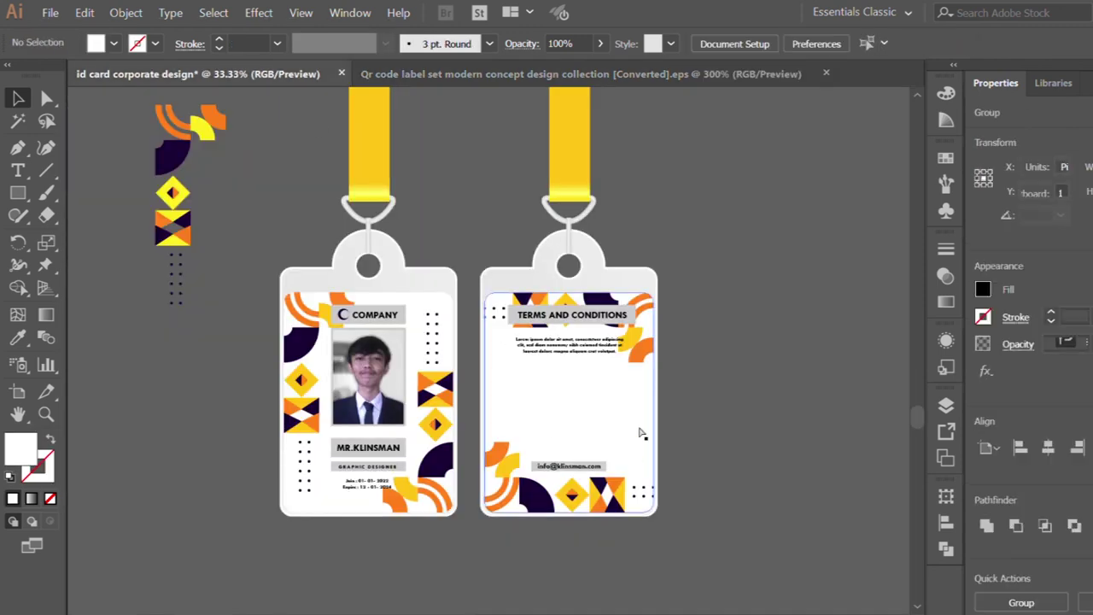
scroll(675, 333, "up", 2)
Enlarge the QR code and centre it on the back card below the terms text.
left_click_drag(339, 298, 445, 404)
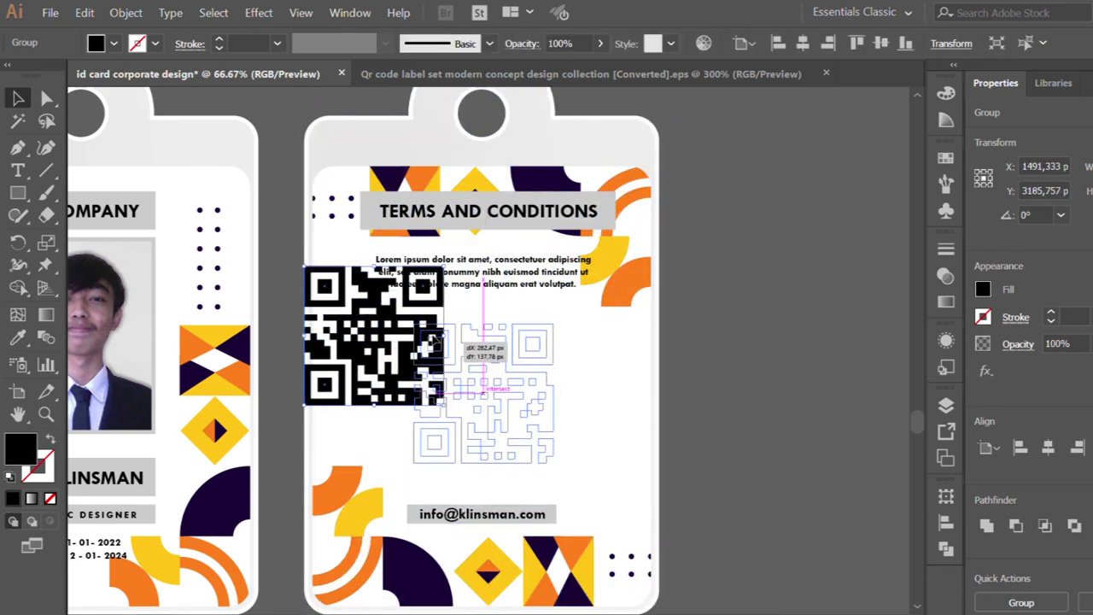
left_click_drag(325, 283, 434, 340)
left_click(713, 321)
scroll(712, 320, "down", 1)
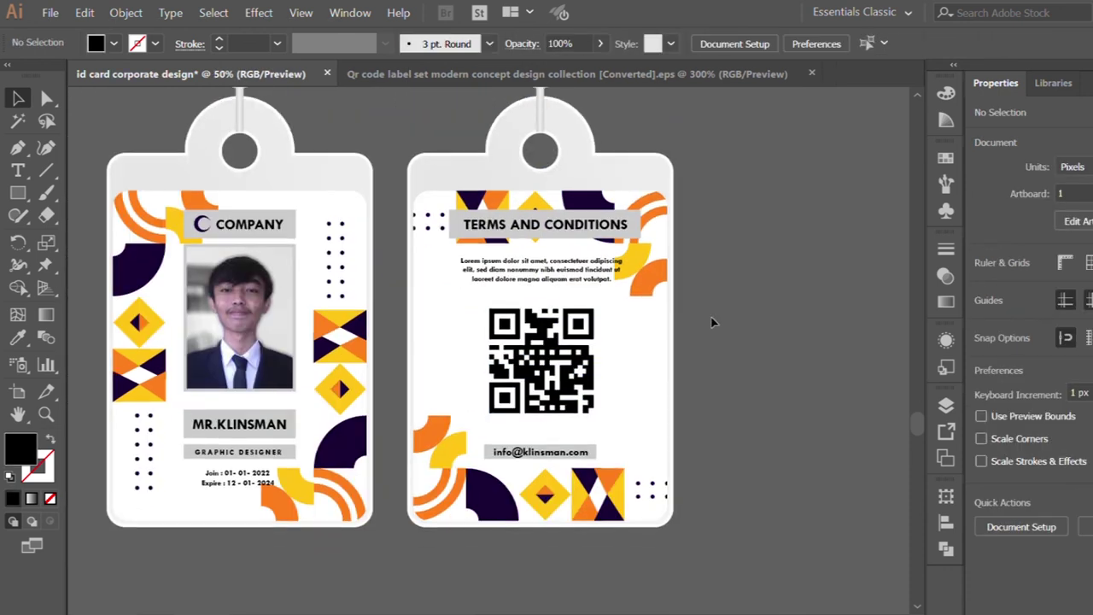
scroll(537, 358, "up", 2)
left_click(535, 289)
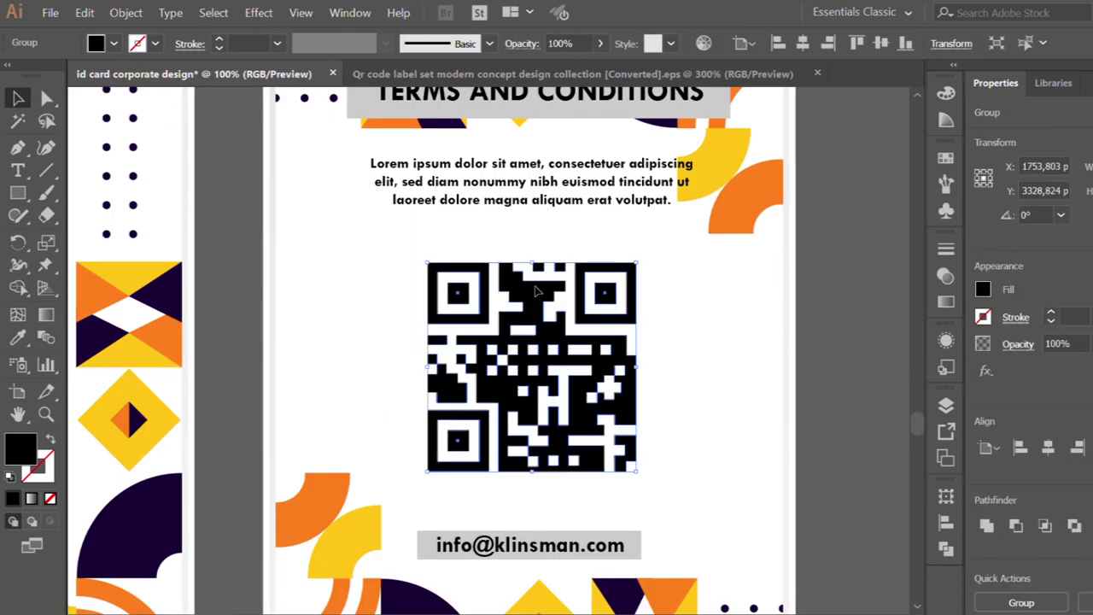
Close the QR code label set document.
scroll(539, 299, "down", 1)
scroll(540, 298, "down", 1)
left_click(790, 254)
left_click(825, 73)
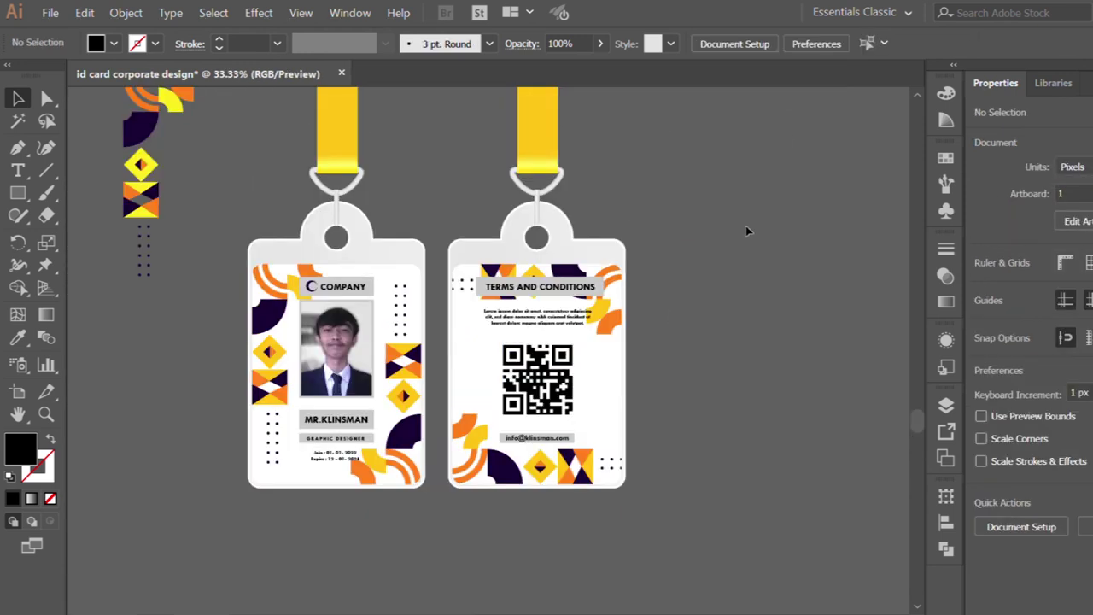
scroll(745, 225, "down", 1)
Remove the leftover decorations, group both cards, and align them top-centre to the artboard.
left_click(341, 309)
key("Delete")
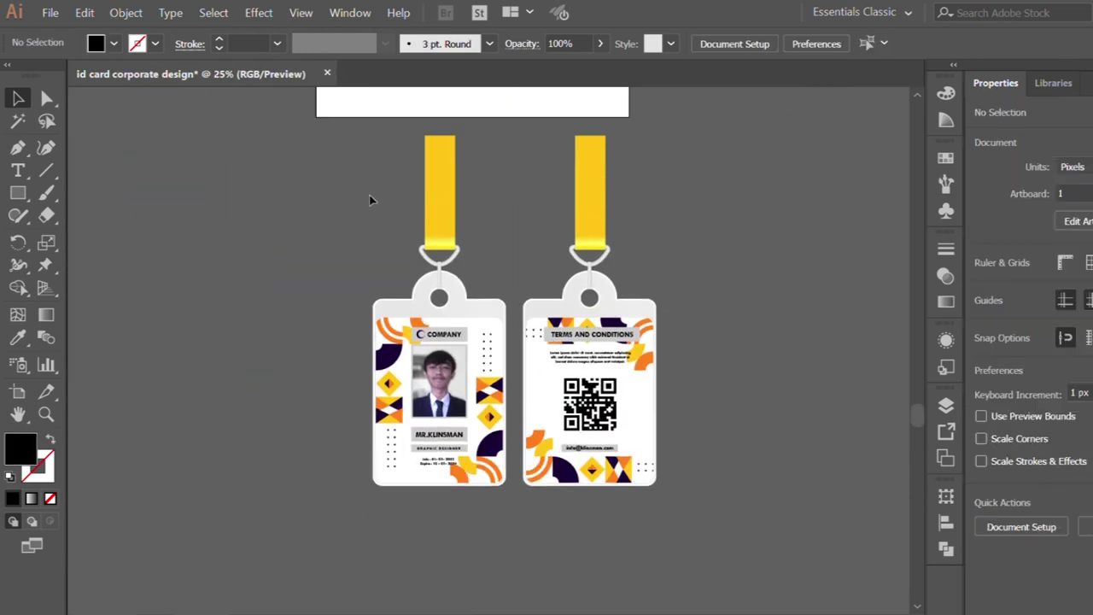
scroll(369, 194, "up", 1)
left_click_drag(367, 205, 780, 586)
key("ctrl+g")
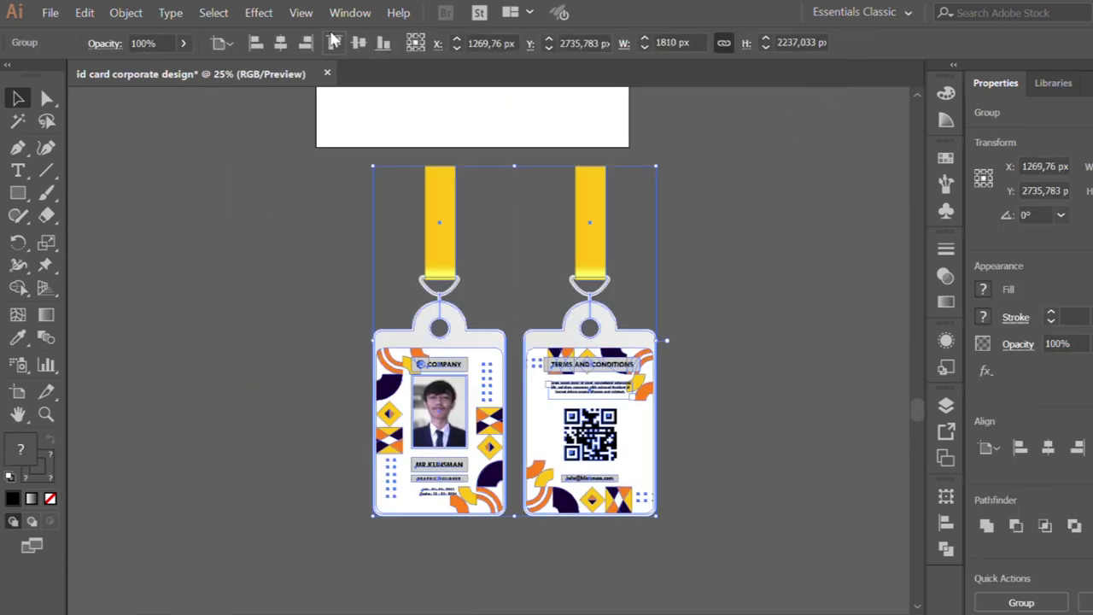
left_click(333, 42)
left_click(281, 42)
Scale the card group down to fit within the artboard.
scroll(494, 376, "up", 2)
scroll(493, 375, "up", 2)
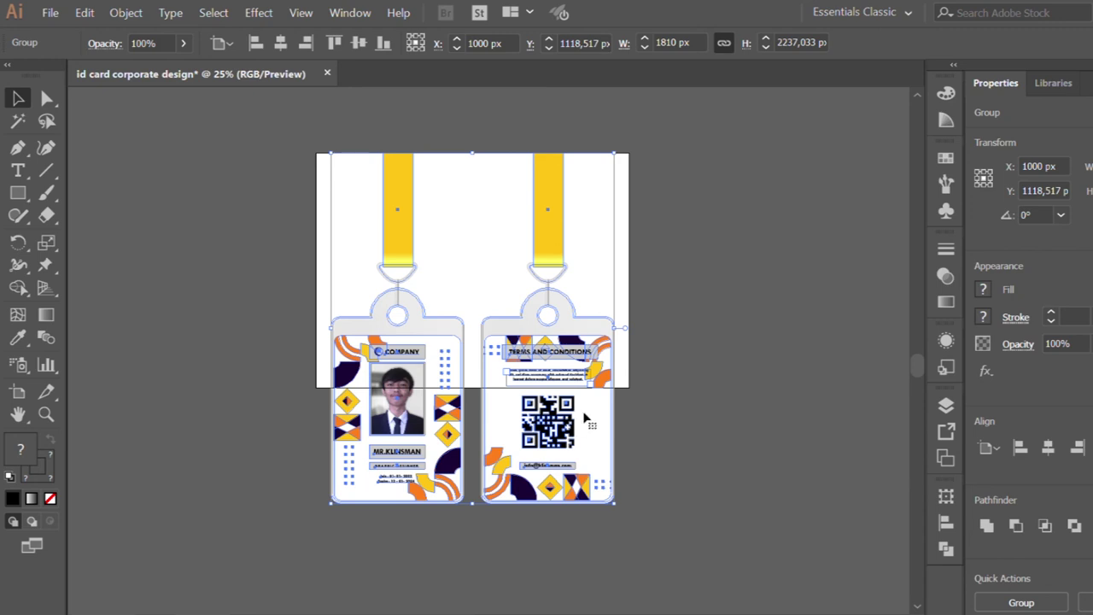
left_click_drag(472, 503, 473, 333)
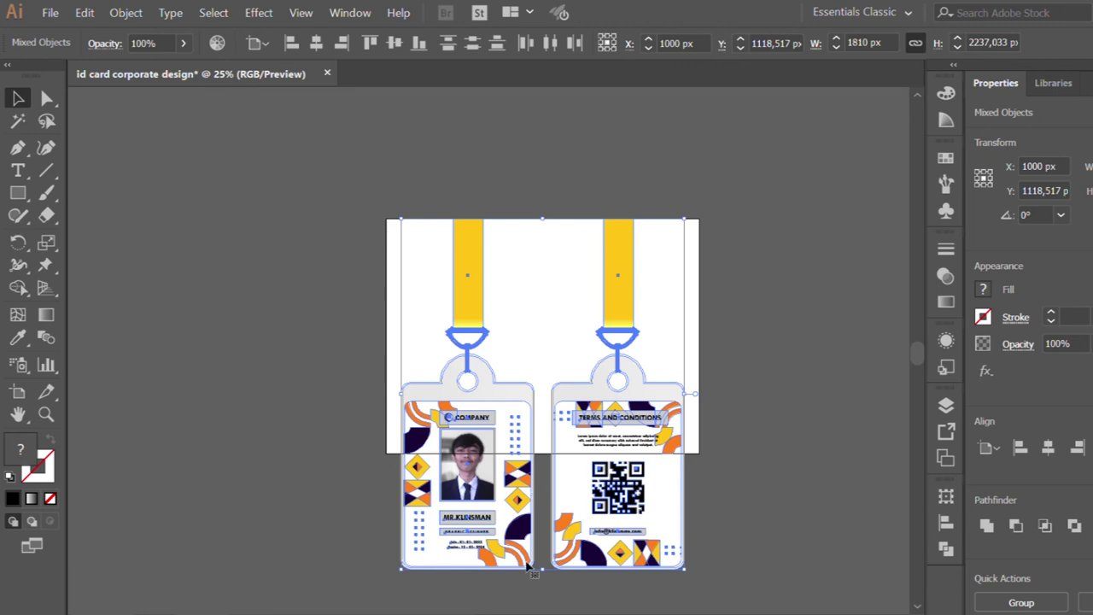
left_click_drag(530, 568, 531, 411)
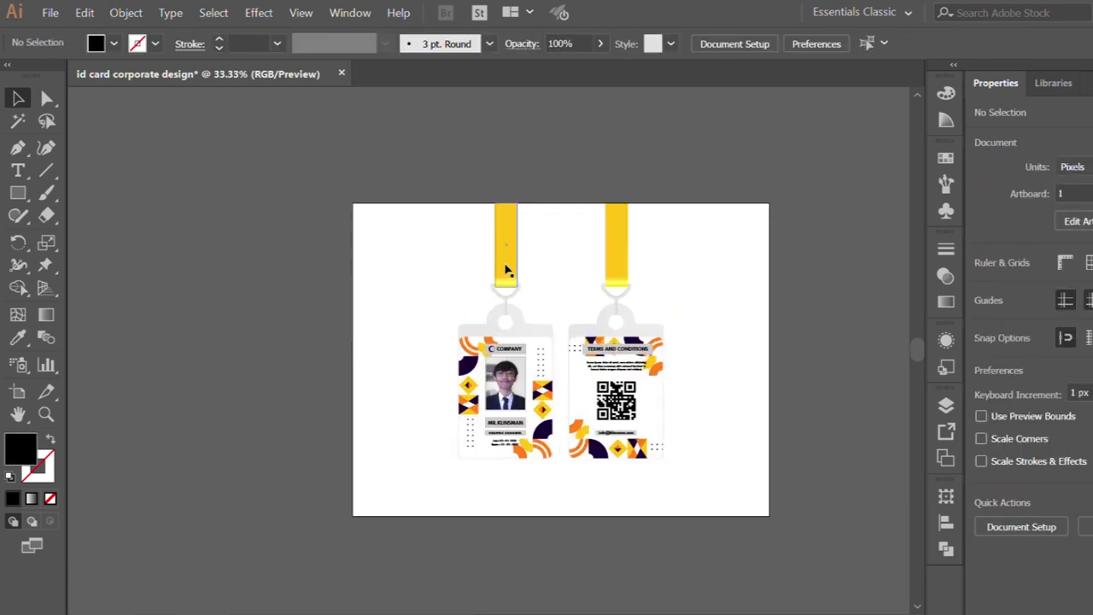
Group each card separately, space them apart, and set the pair's X to 1000 px.
left_click(505, 270)
left_click_drag(429, 221, 563, 507)
key("ctrl+g")
left_click_drag(576, 205, 704, 498)
key("ctrl+g")
left_click_drag(613, 259, 633, 259)
left_click_drag(350, 496, 714, 186)
type("1000")
key("Tab")
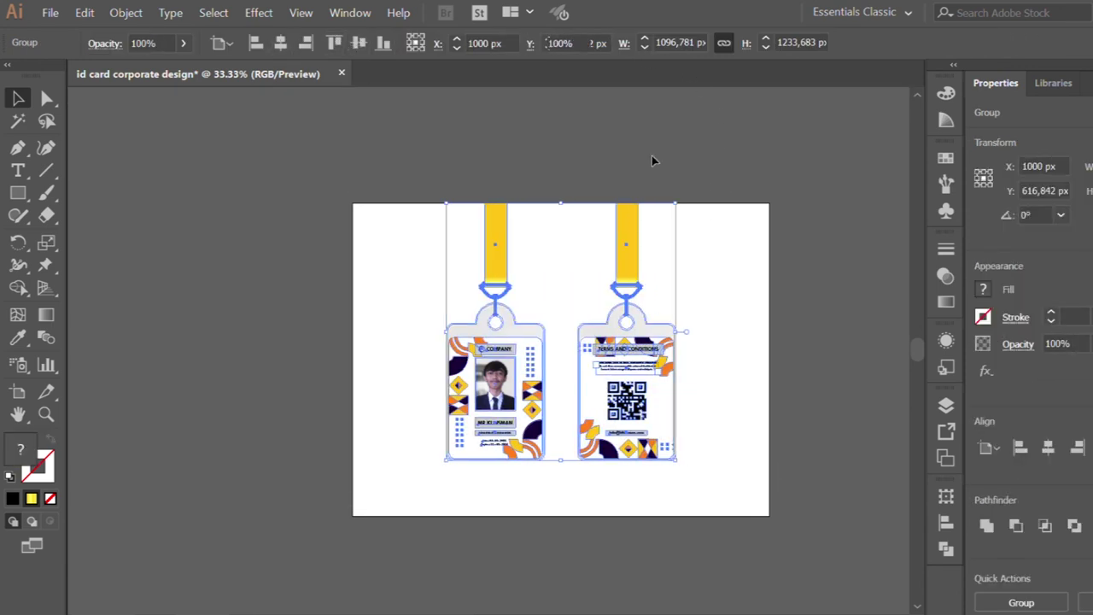
Draw an artboard-sized rectangle behind the cards and fill it white.
key("ctrl+shift+a")
key("p")
key("m")
left_click_drag(308, 203, 721, 514)
key("v")
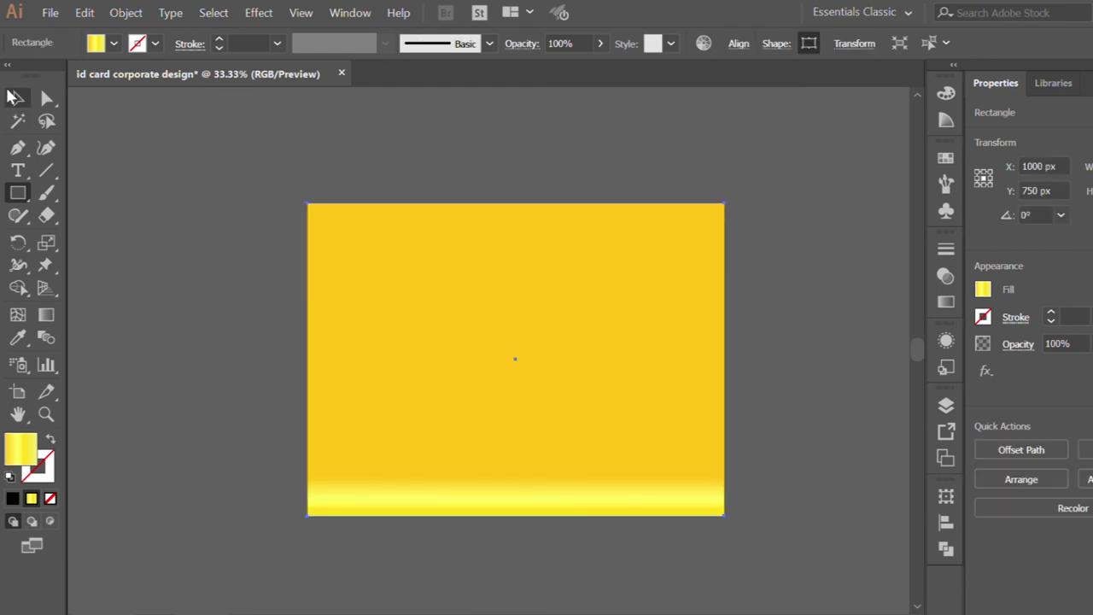
key("ctrl+shift+bracketleft")
scroll(379, 376, "up", 1, "alt")
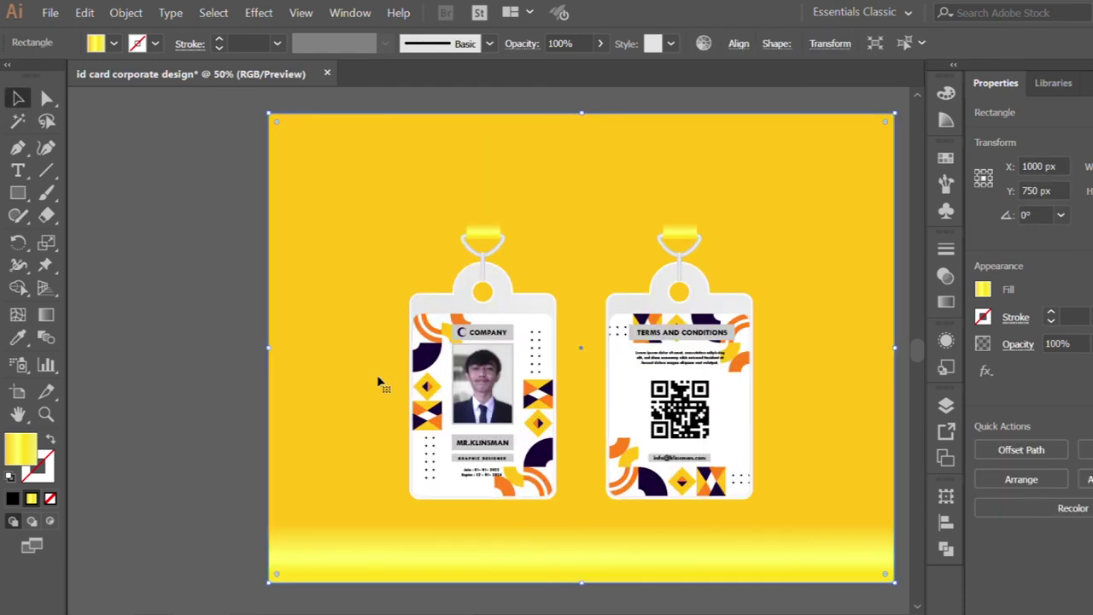
key("ctrl+z")
left_click(18, 147)
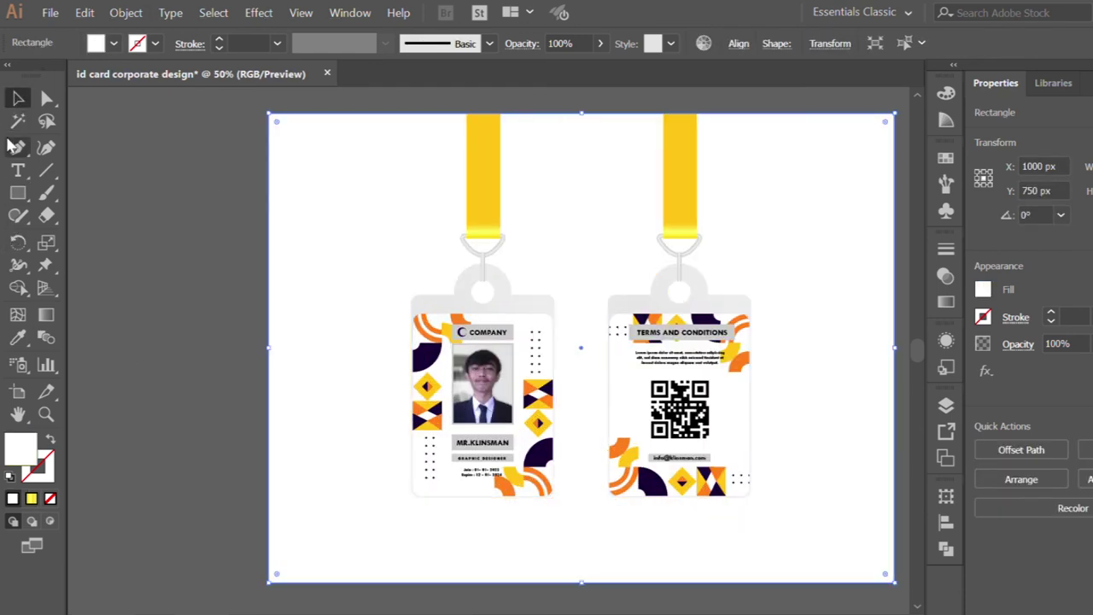
scroll(209, 271, "down", 1, "alt")
Draw a lower-left diagonal triangle and fill it with the cards' yellow.
left_click(204, 134)
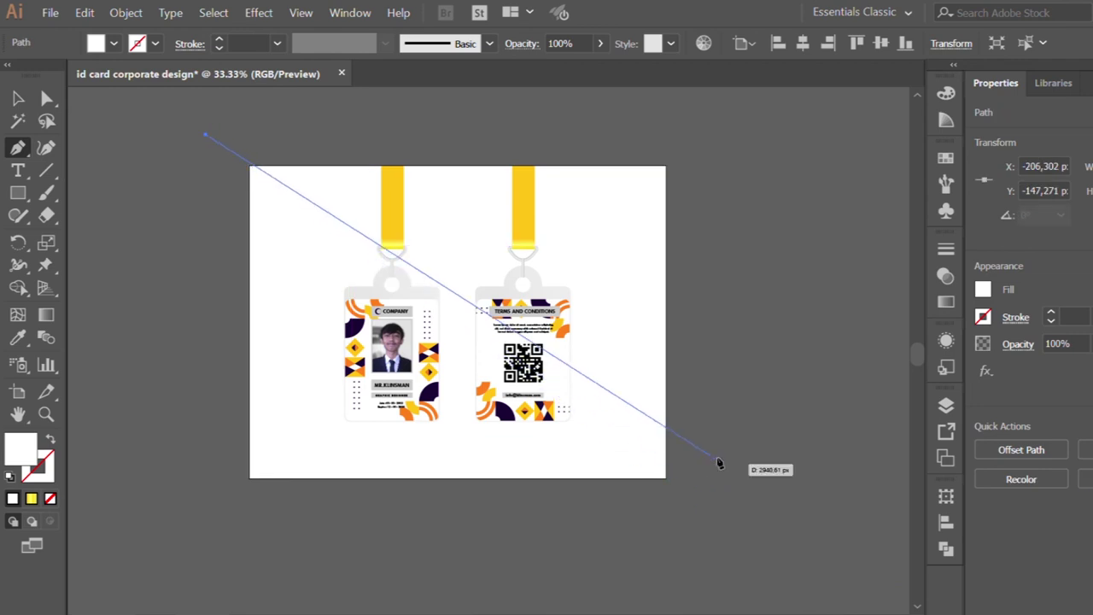
left_click(714, 488)
left_click(219, 488)
left_click(205, 134)
left_click(18, 337)
left_click(553, 331)
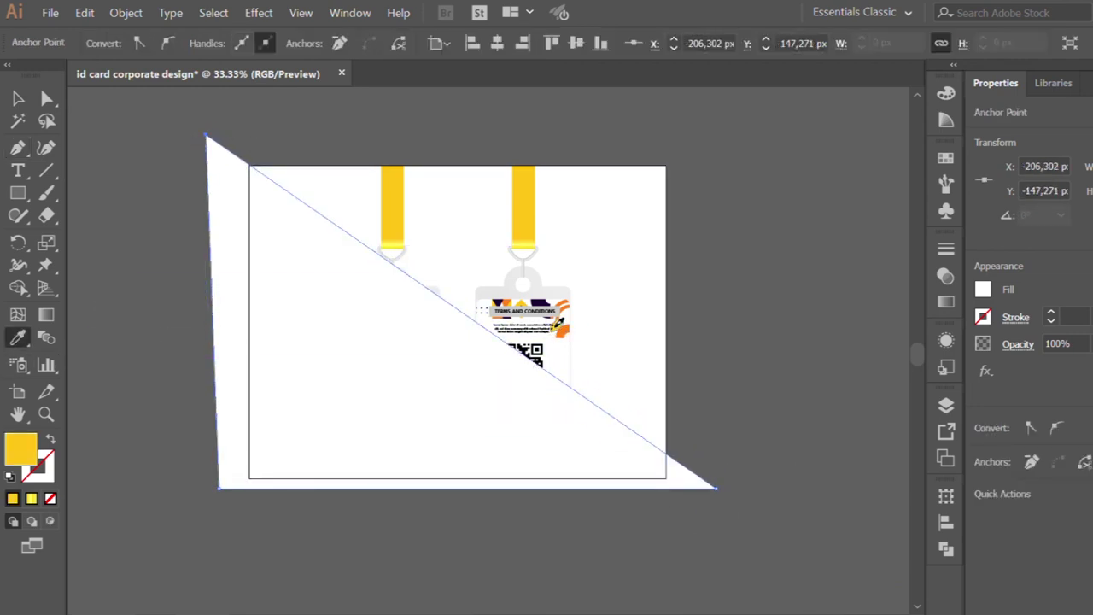
Clip the yellow triangle to the background rectangle and send it behind the cards.
left_click(18, 98)
left_click(310, 178, "shift")
key("ctrl+7")
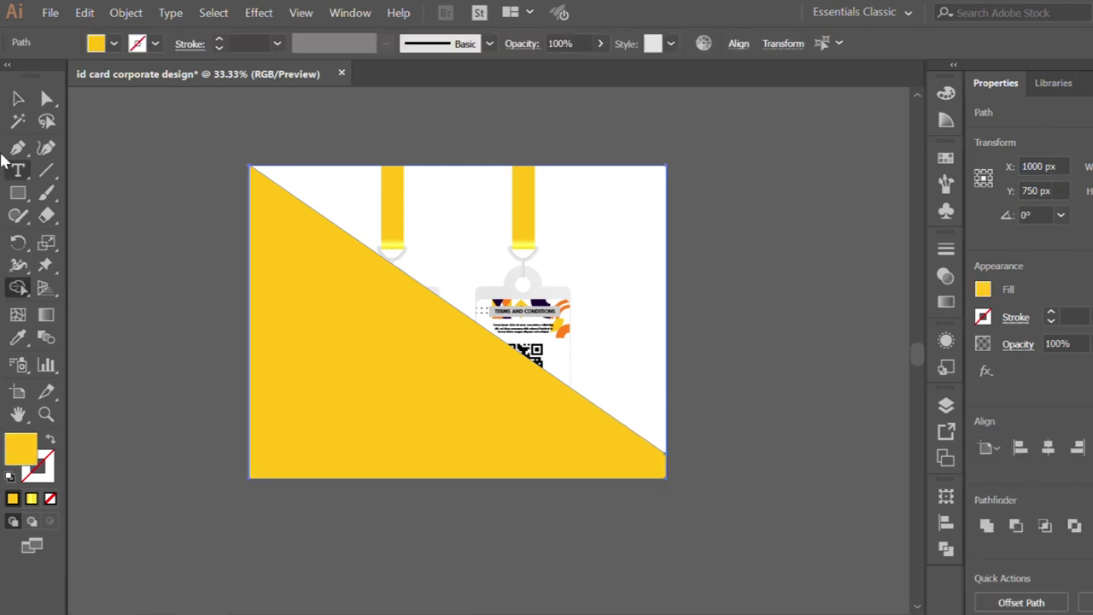
key("ctrl+shift+bracketleft")
left_click(190, 206)
key("ctrl+plus")
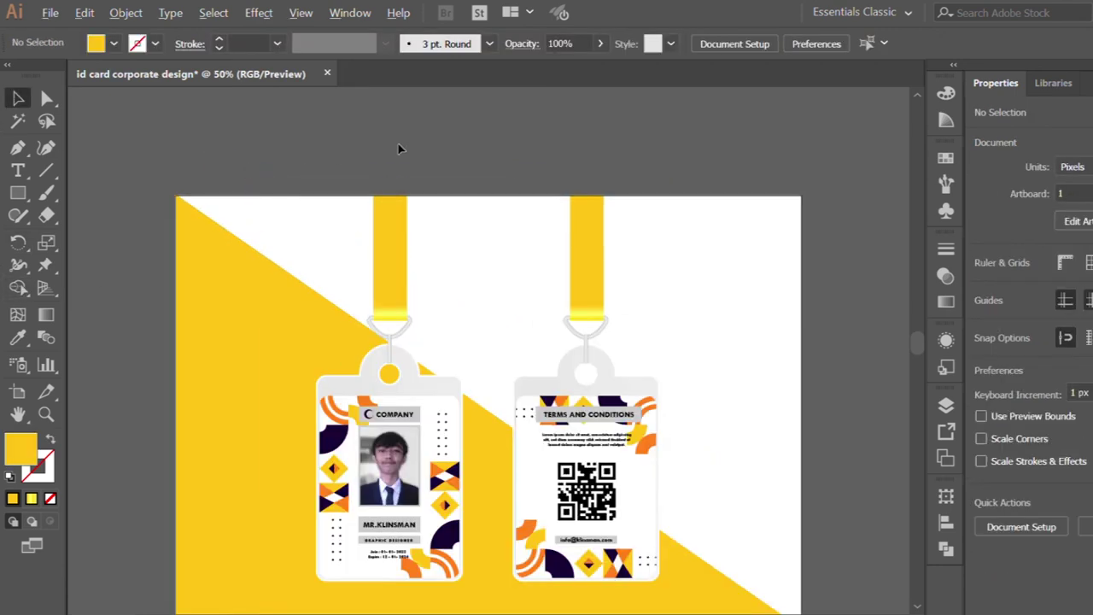
key("ctrl+minus")
key("ctrl+plus")
key("ctrl+plus")
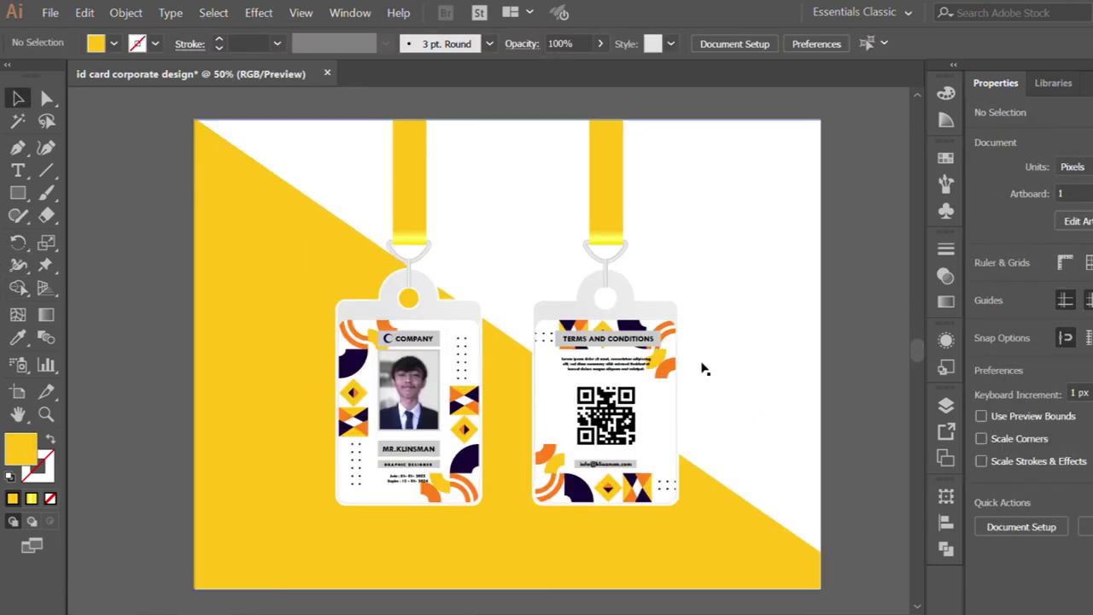